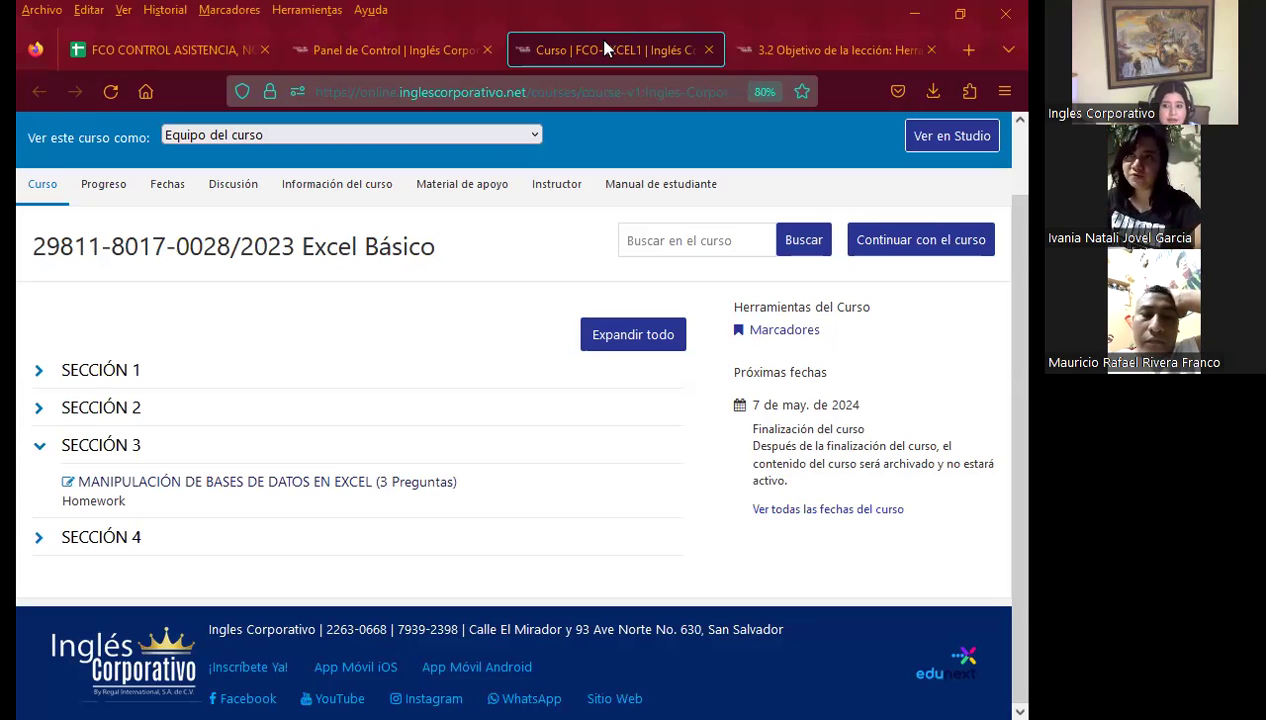
# Bring up the lesson 3.2 'Herramienta formulario' objective page and scroll through its data-form explanation
pyautogui.click(819, 55)
pyautogui.scroll(-1, 486, 490)
pyautogui.scroll(-1, 490, 502)
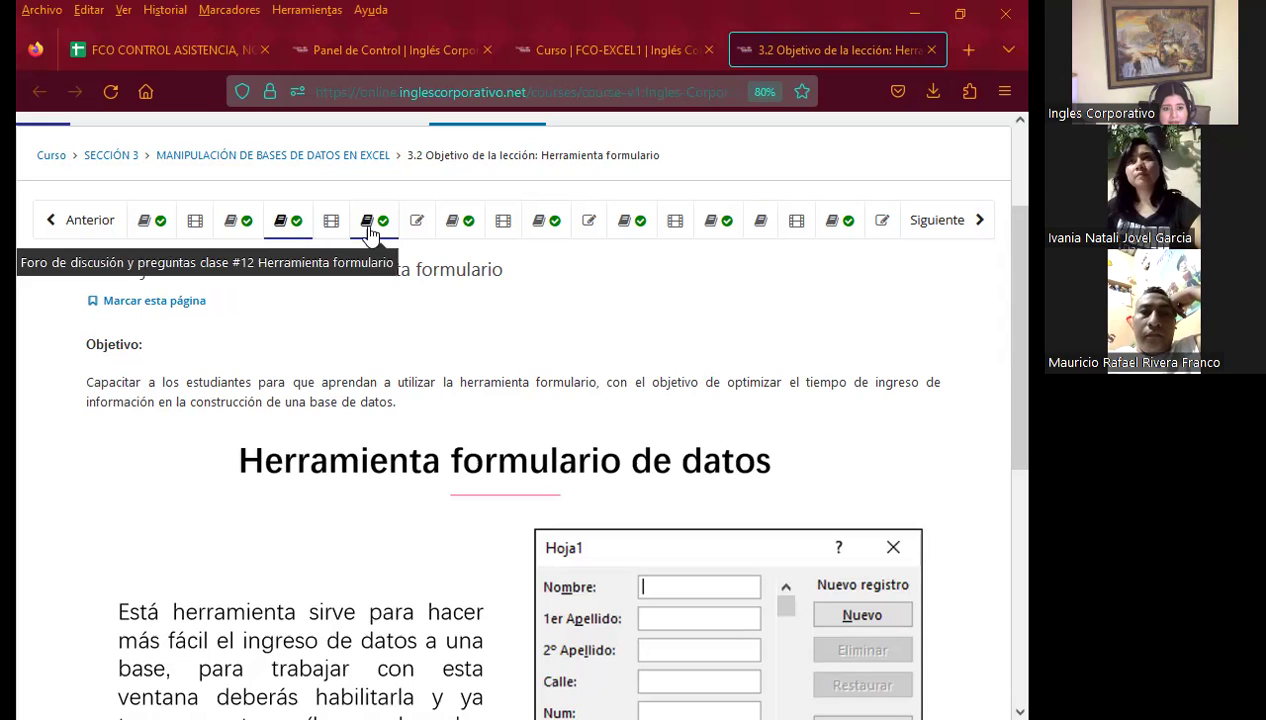
# Go to the class #11 'Uso de filtros' discussion forum and scroll through its thread
pyautogui.click(232, 222)
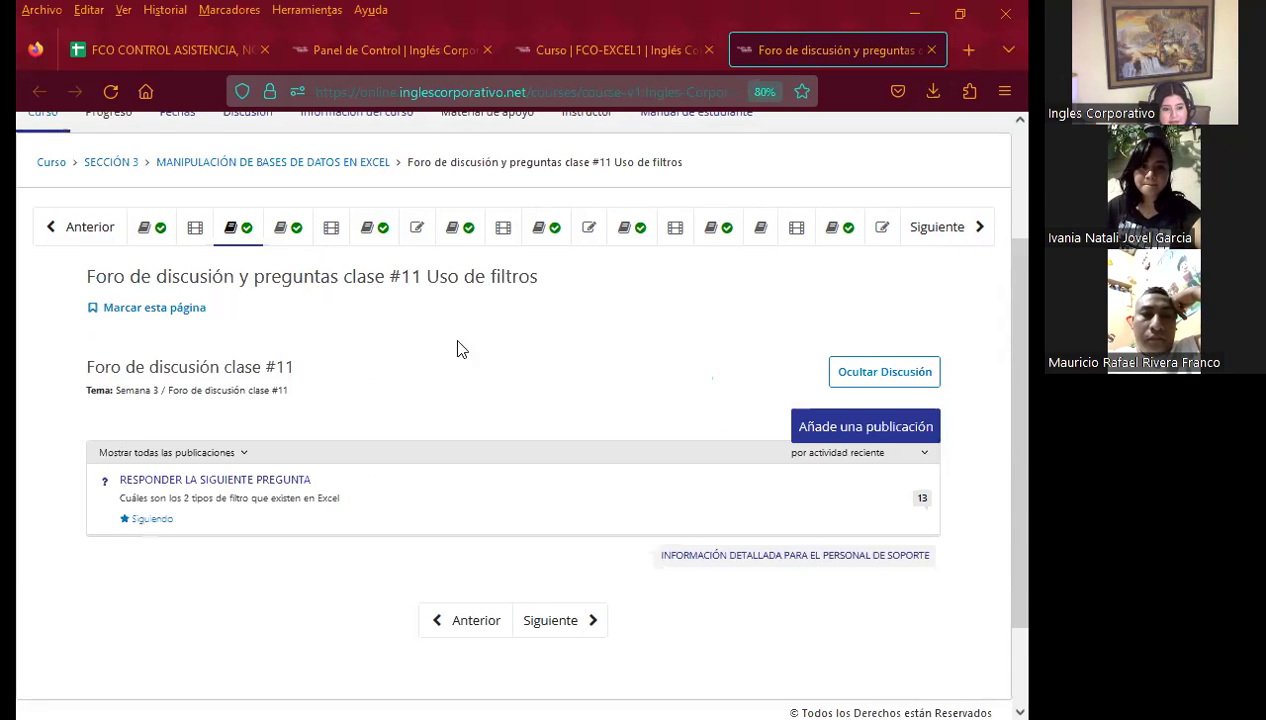
pyautogui.scroll(-1, 418, 363)
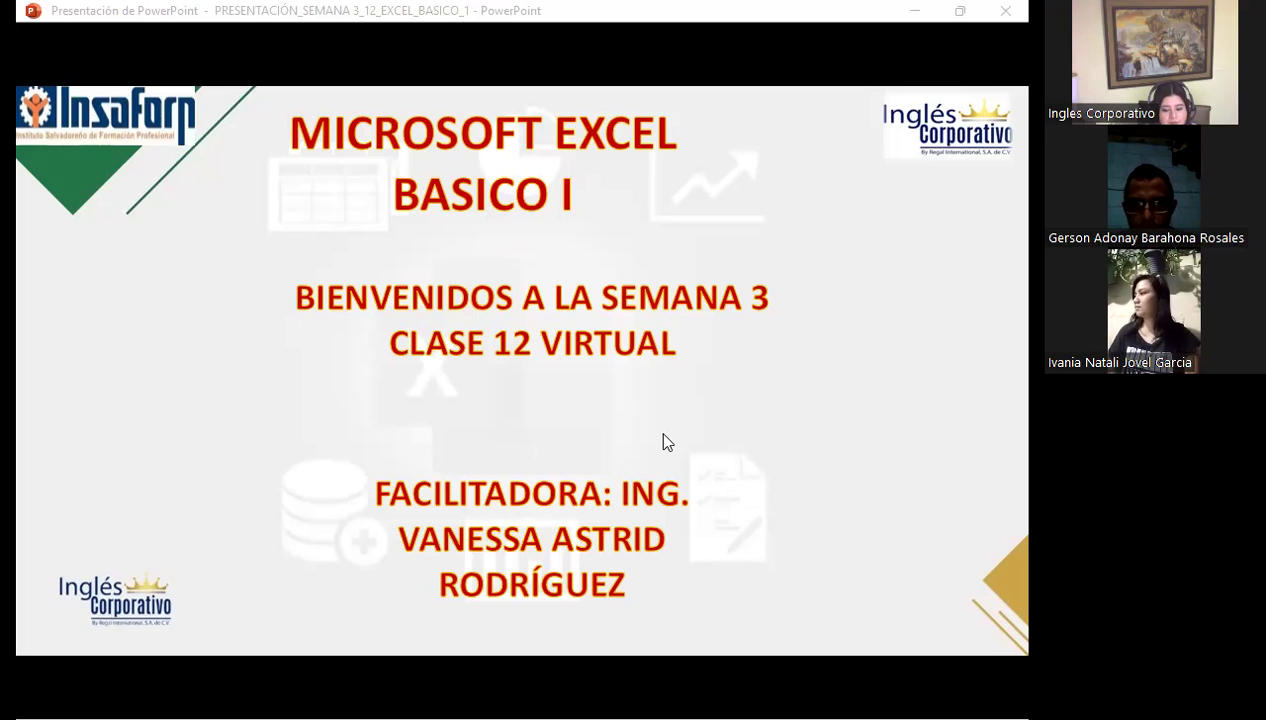
pyautogui.click(732, 436)
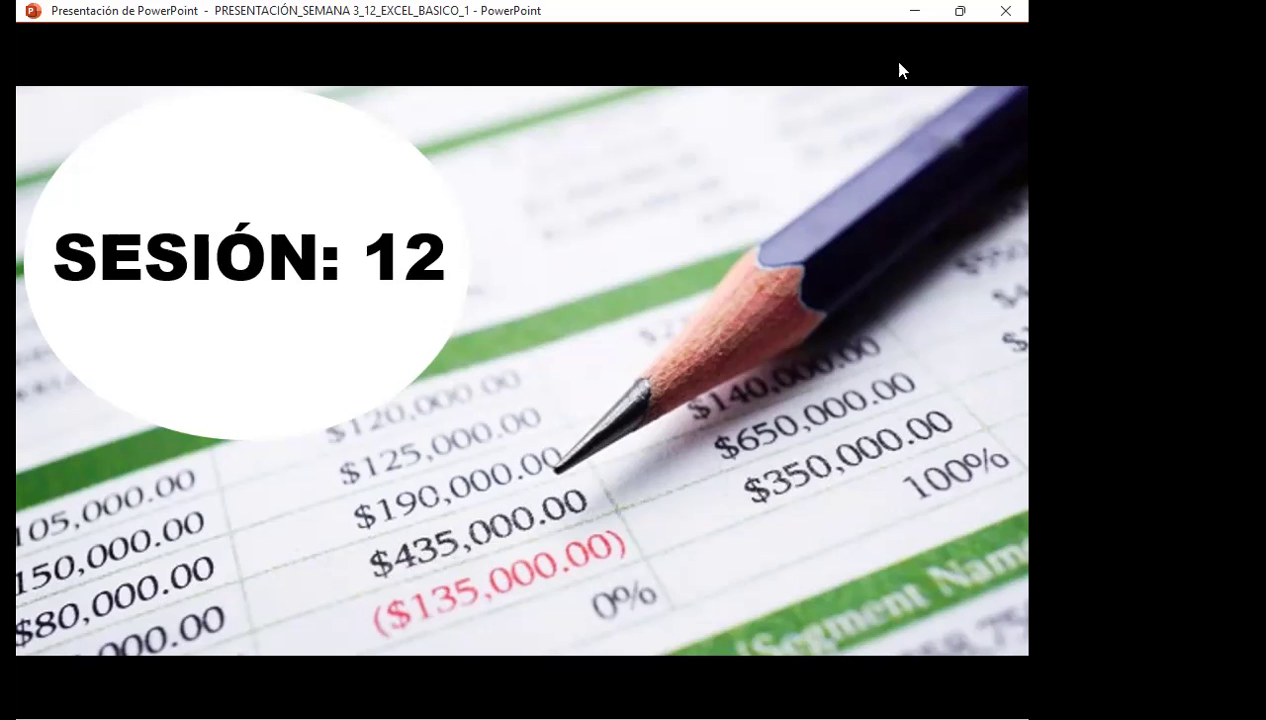
# Advance the slideshow to the AGENDA slide, then on to the session objective slide
pyautogui.press('Right')
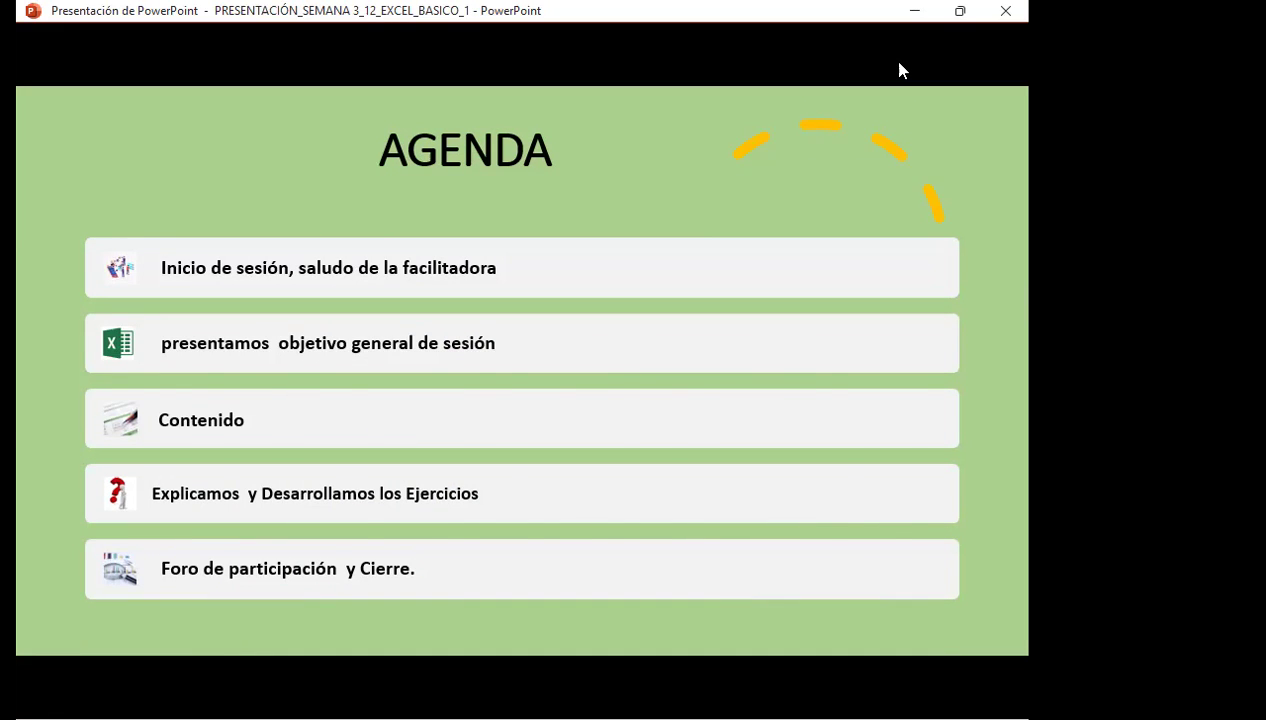
pyautogui.press('Right')
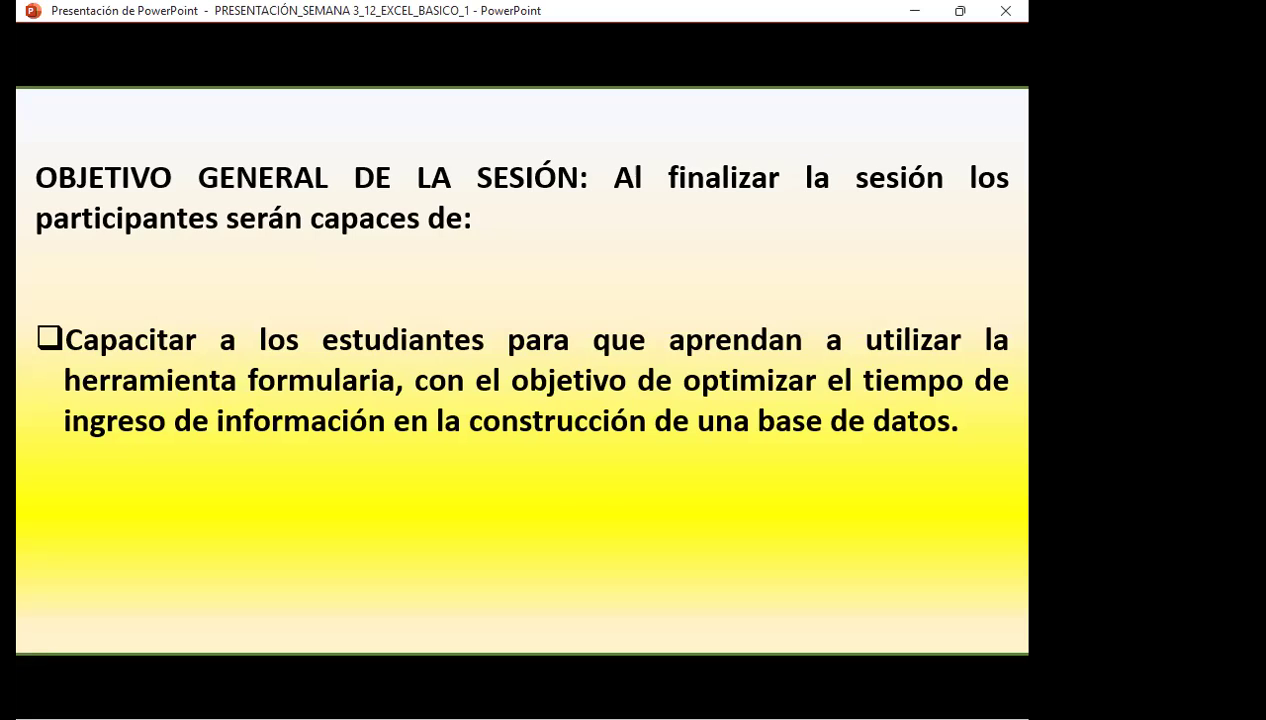
# Advance to the 'USO DE HERRAMIENTA FORMULARIO DE DATOS' title slide
pyautogui.press('Right')
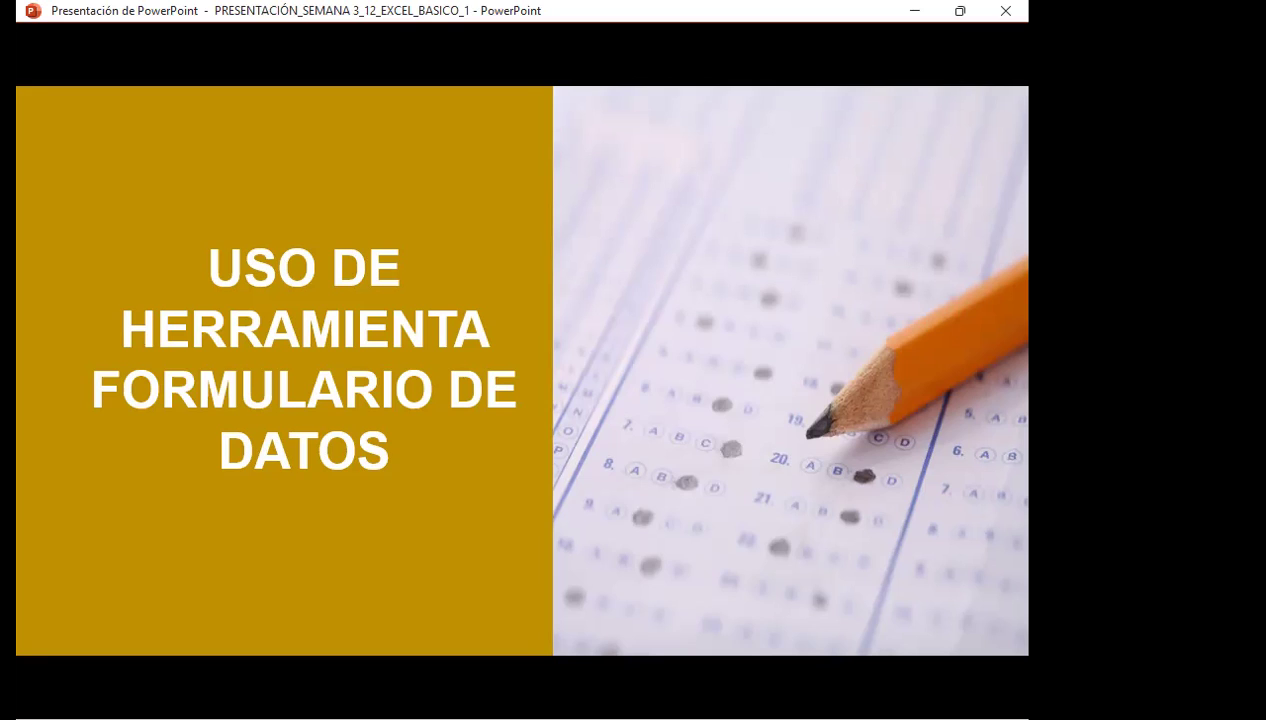
# Advance the slideshow to the slide explaining formularios en Excel
pyautogui.press('Right')
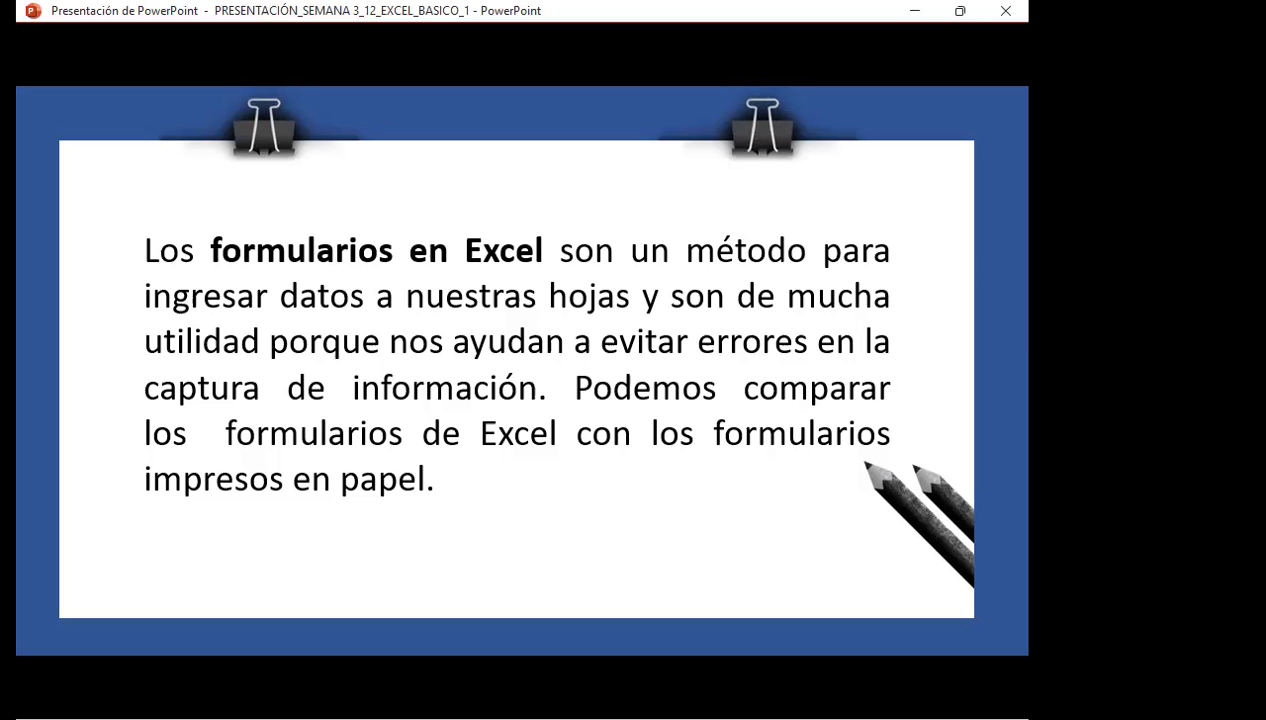
# Advance to the 'Formulario de datos en Excel' slide with the Clientes form example
pyautogui.press('Right')
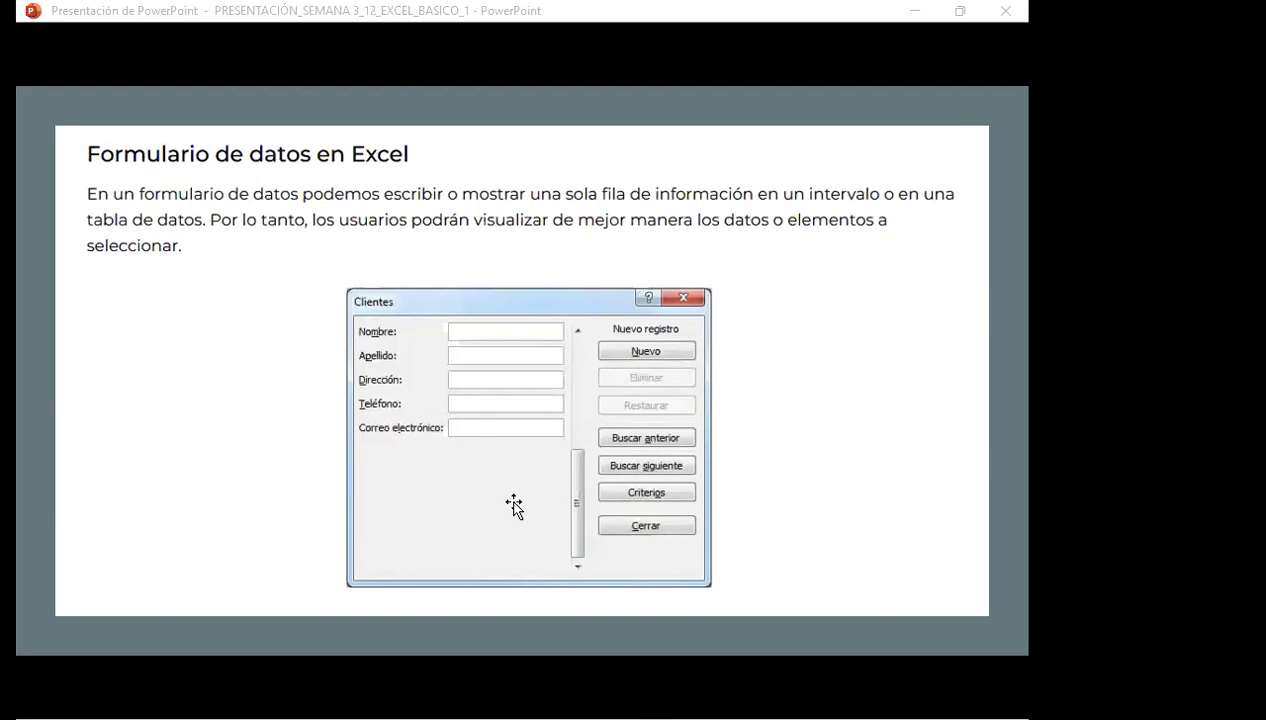
# Switch from the PowerPoint slideshow to the Excel sales workbook with Alt+Tab
pyautogui.hotkey('alt', 'Tab')
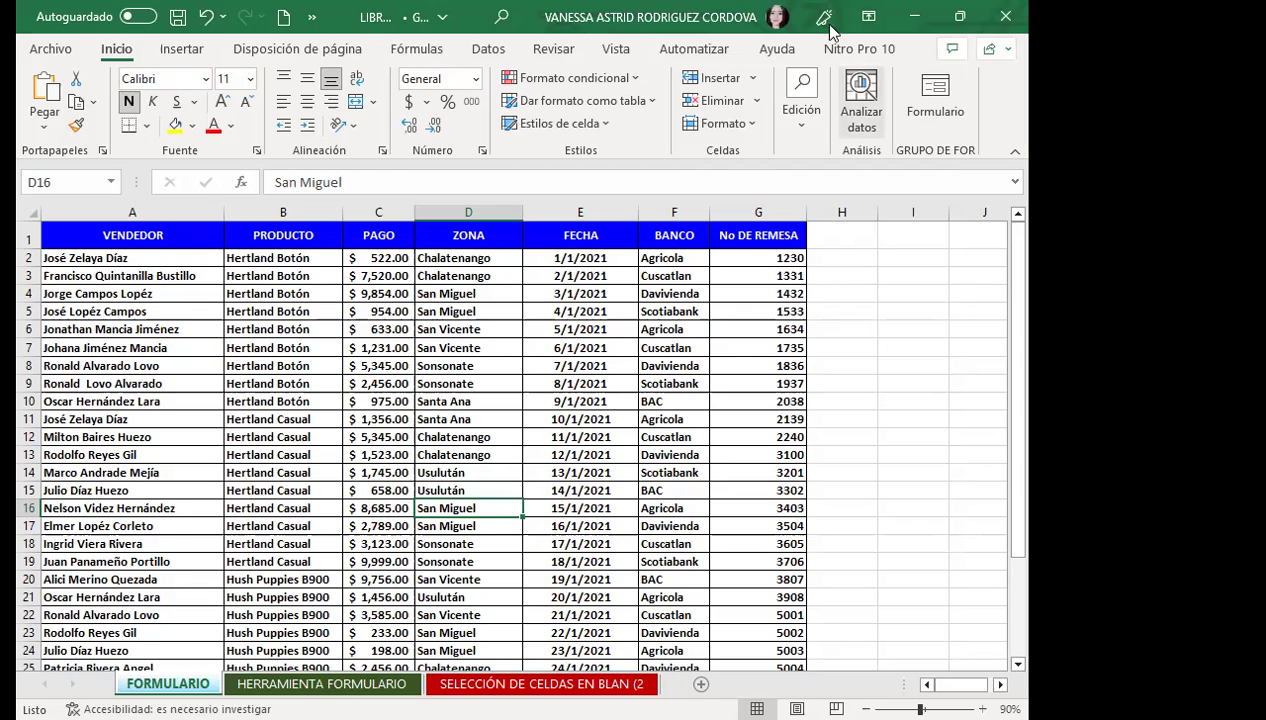
# Reach Excel Options' Quick Access Toolbar page through the overflow menu's Más comandos…
pyautogui.click(314, 19)
pyautogui.click(441, 49)
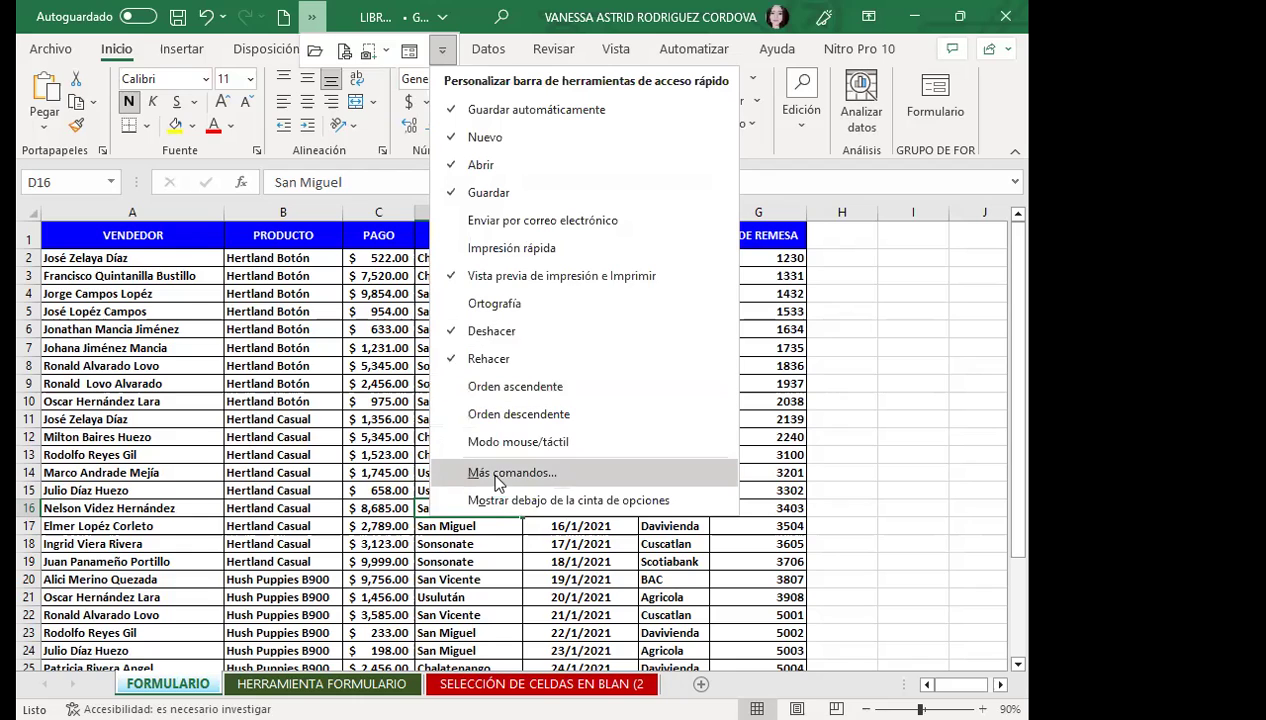
pyautogui.press('Return')
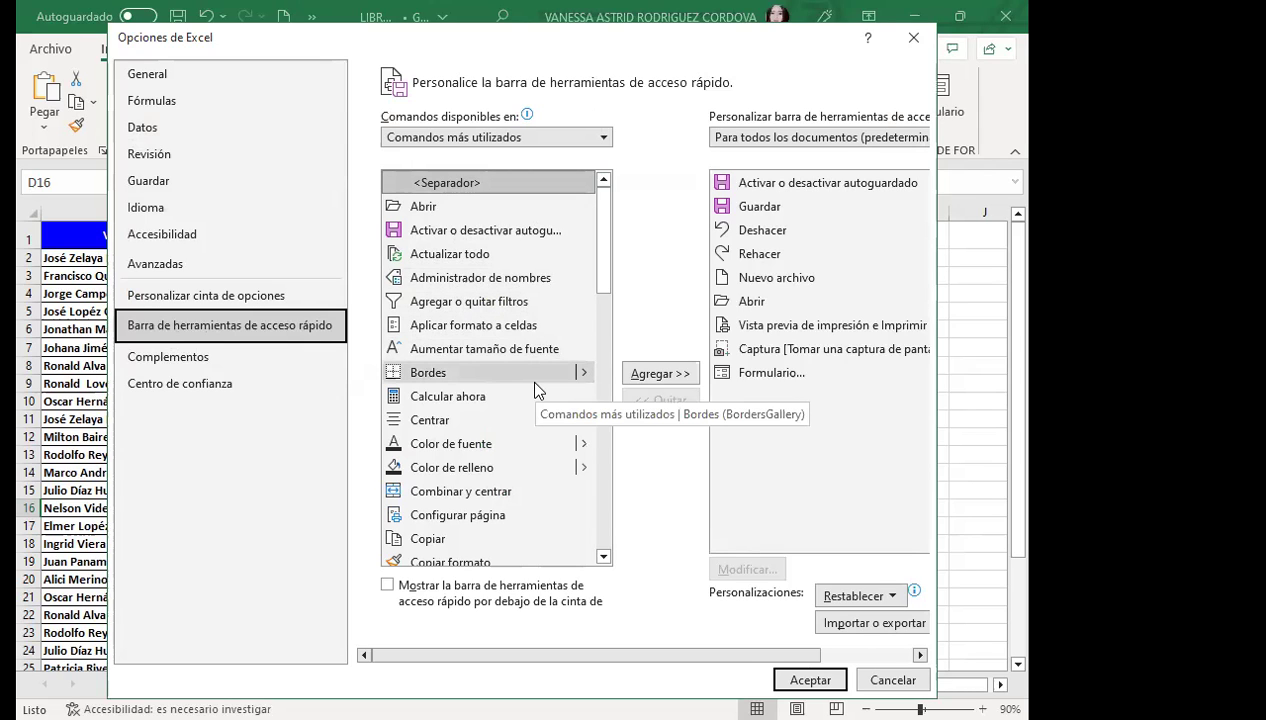
# Switch the available-commands category to 'Todos los comandos'
pyautogui.click(605, 139)
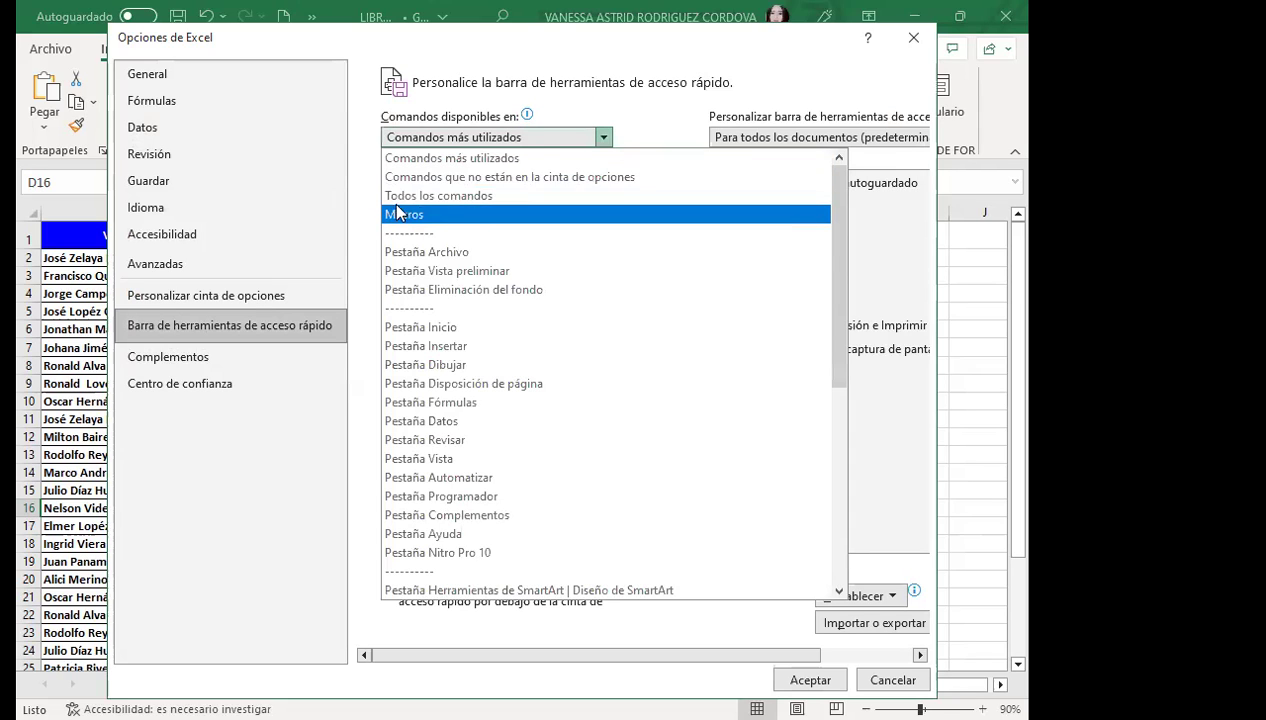
pyautogui.press('Escape')
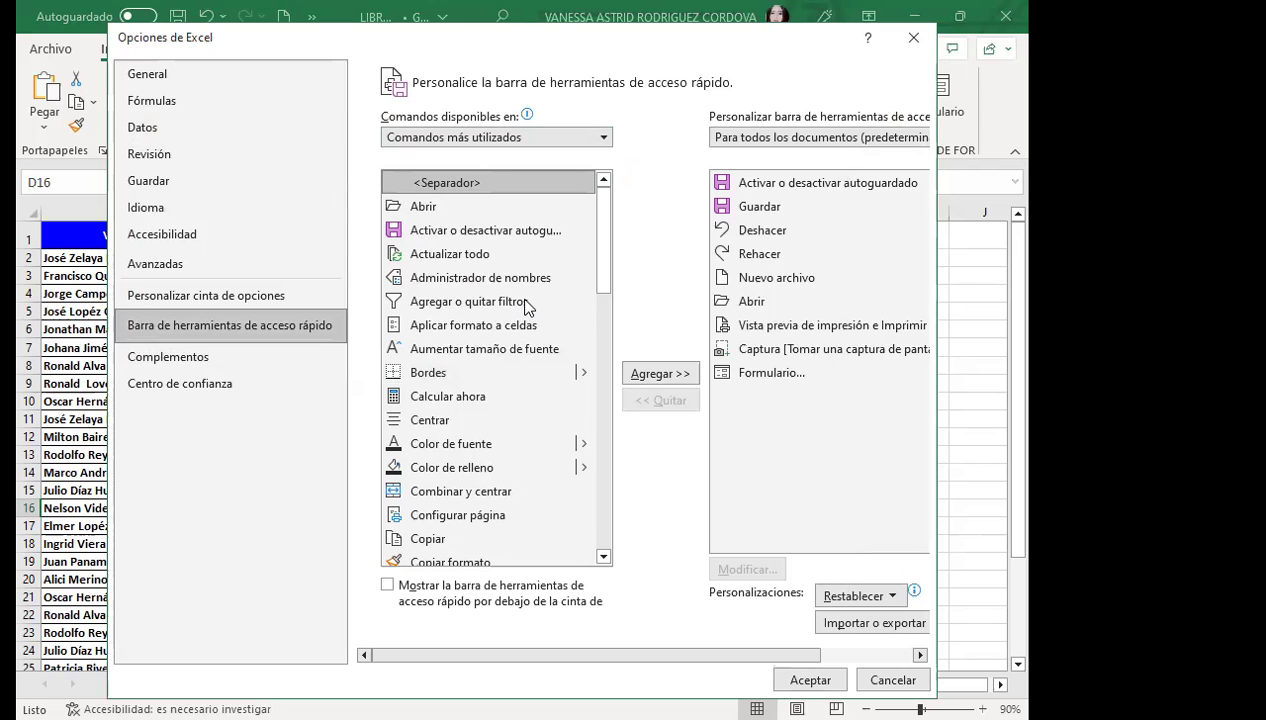
pyautogui.click(527, 307)
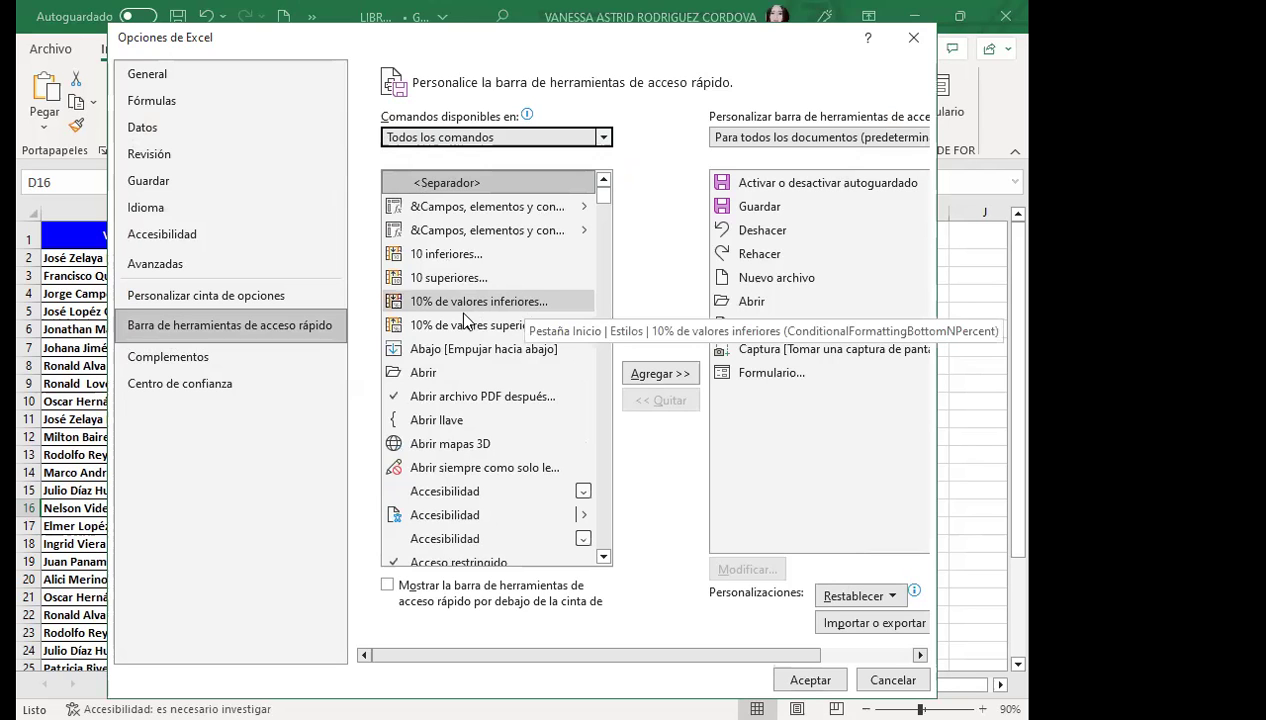
# Scroll down the alphabetical command list to locate Formulario
pyautogui.scroll(-1, 470, 372)
pyautogui.scroll(-2, 470, 372)
pyautogui.scroll(-3, 470, 372)
pyautogui.scroll(-5, 475, 380)
pyautogui.scroll(-6, 475, 385)
pyautogui.scroll(-2, 475, 390)
pyautogui.scroll(-6, 480, 400)
pyautogui.scroll(-5, 495, 410)
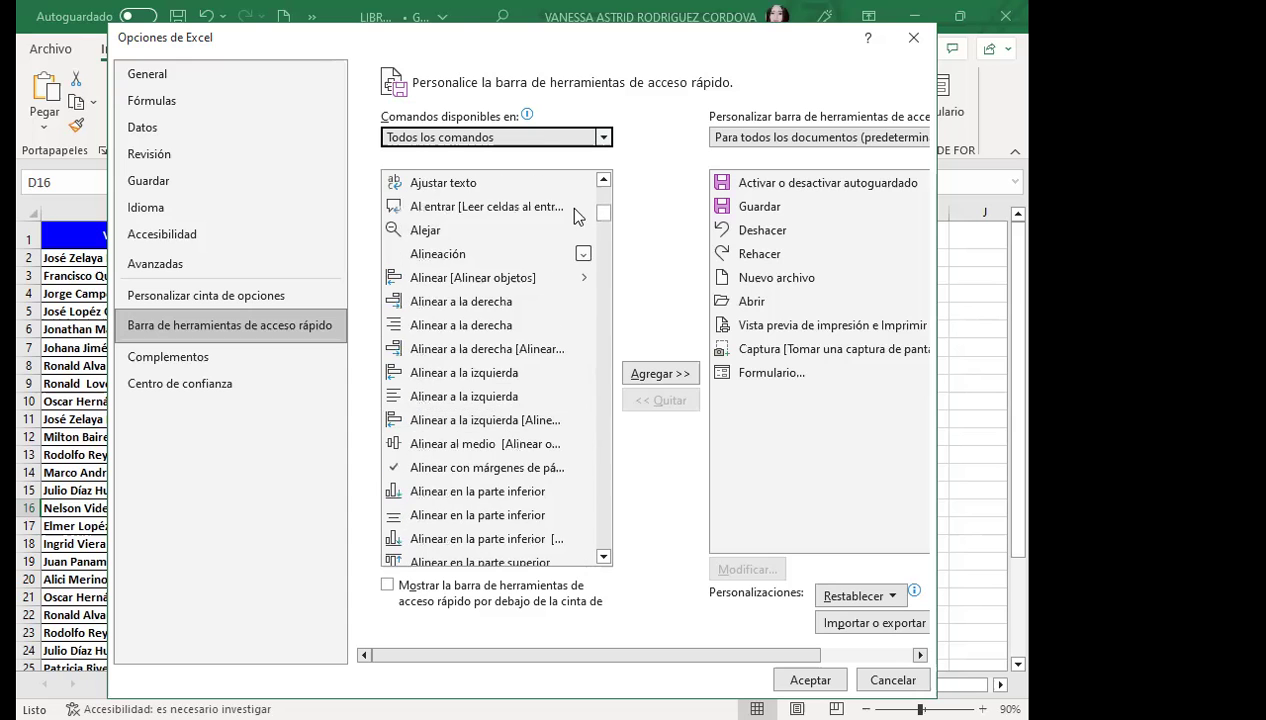
pyautogui.moveTo(607, 218)
pyautogui.mouseDown()
pyautogui.moveTo(616, 353)
pyautogui.moveTo(605, 343)
pyautogui.moveTo(633, 283)
pyautogui.moveTo(639, 226)
pyautogui.moveTo(634, 372)
pyautogui.mouseUp()
pyautogui.scroll(-2, 470, 484)
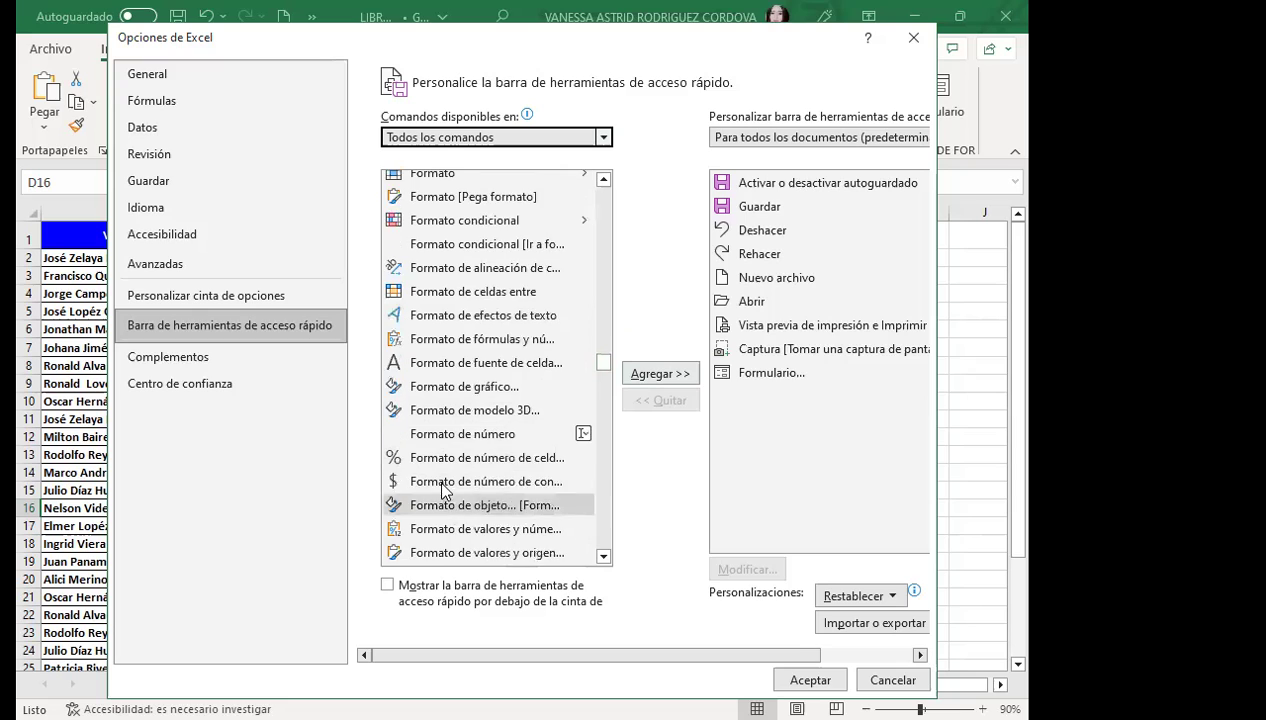
pyautogui.scroll(-2, 458, 484)
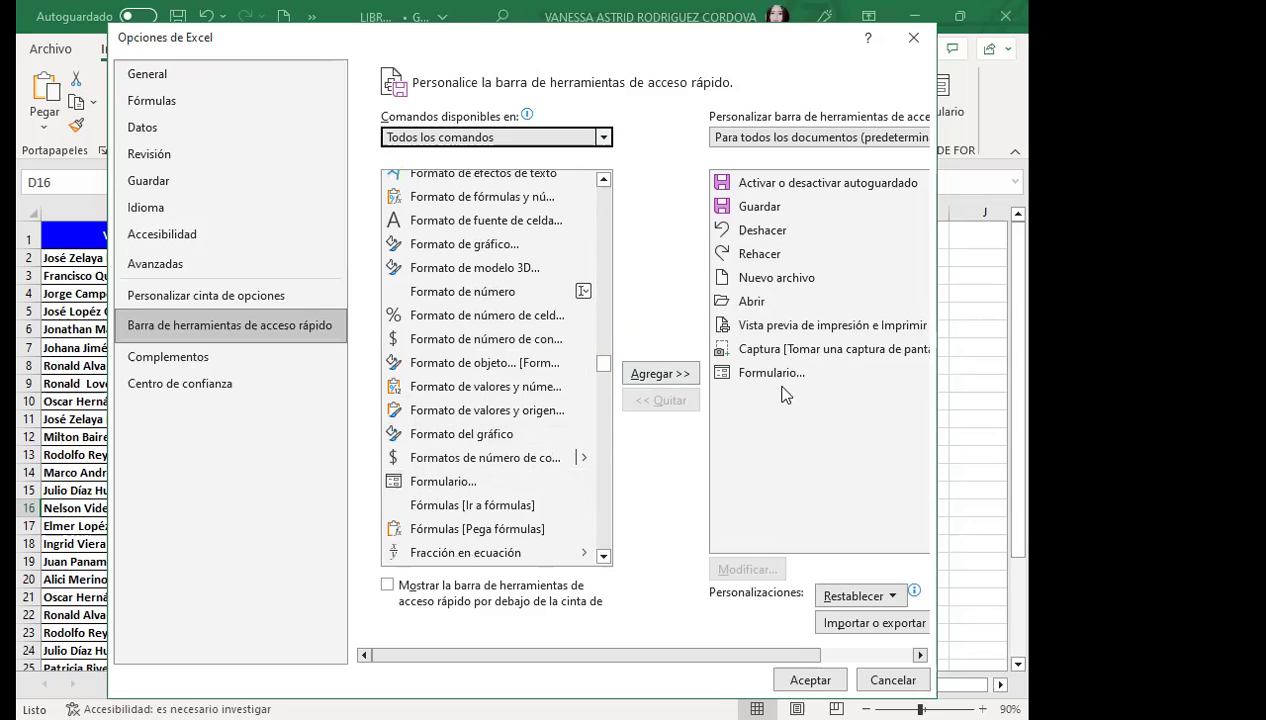
pyautogui.click(438, 482)
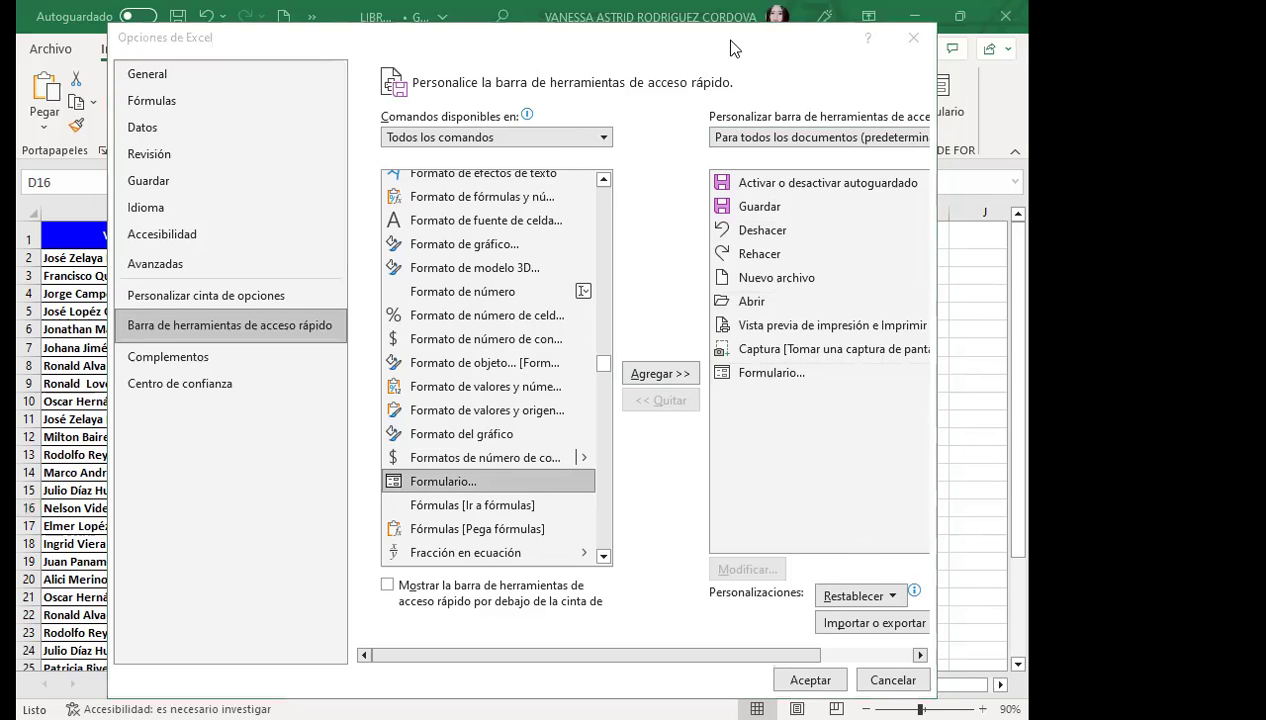
pyautogui.moveTo(751, 22); pyautogui.dragTo(748, 110)
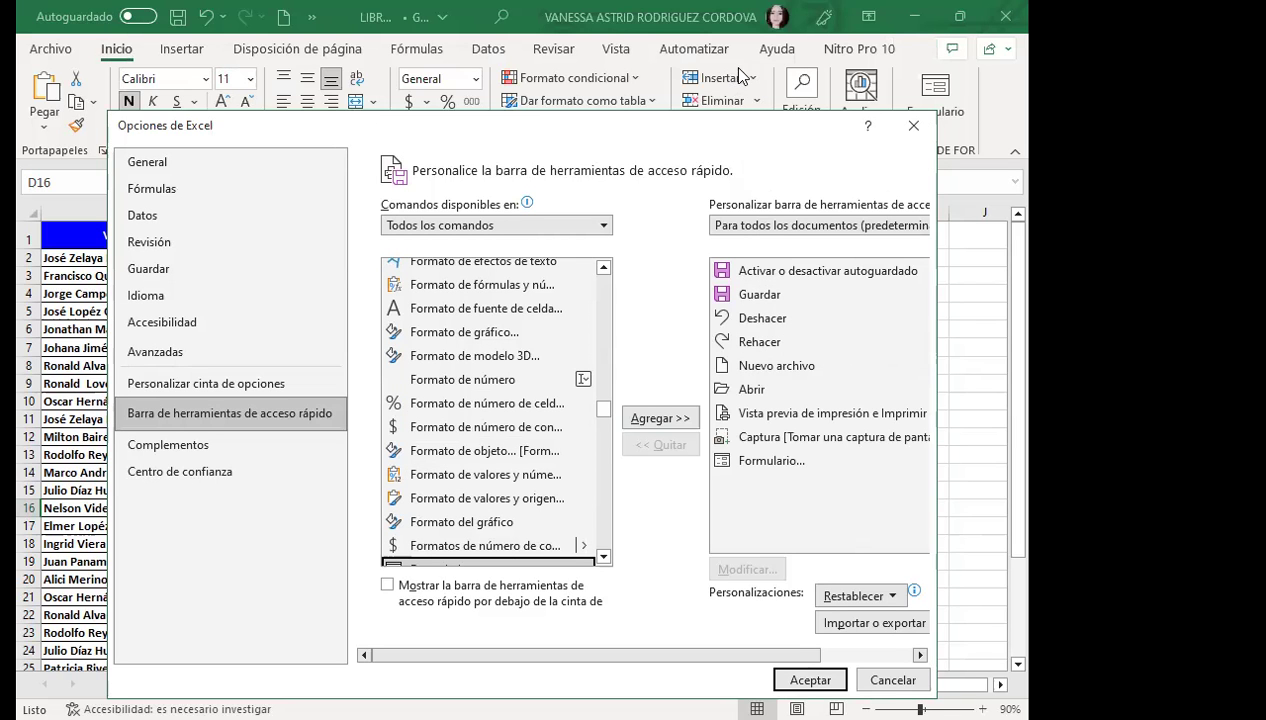
pyautogui.click(742, 111)
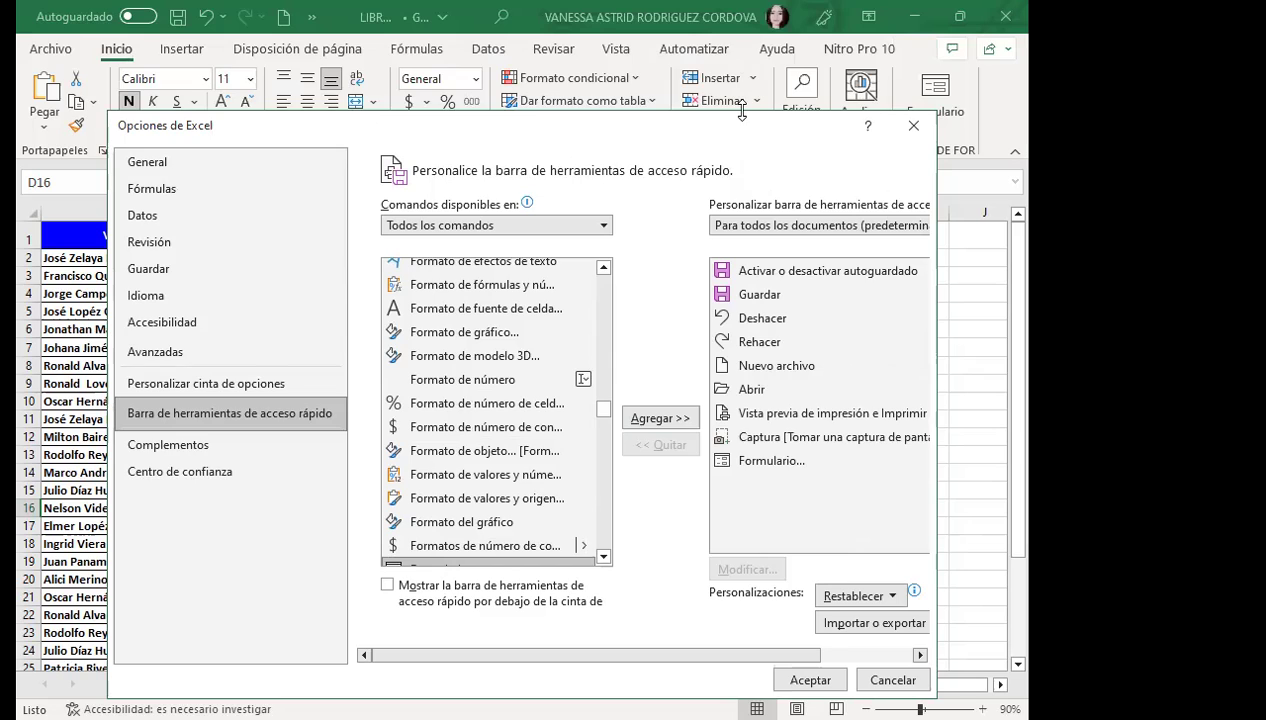
pyautogui.moveTo(741, 111); pyautogui.dragTo(741, 32)
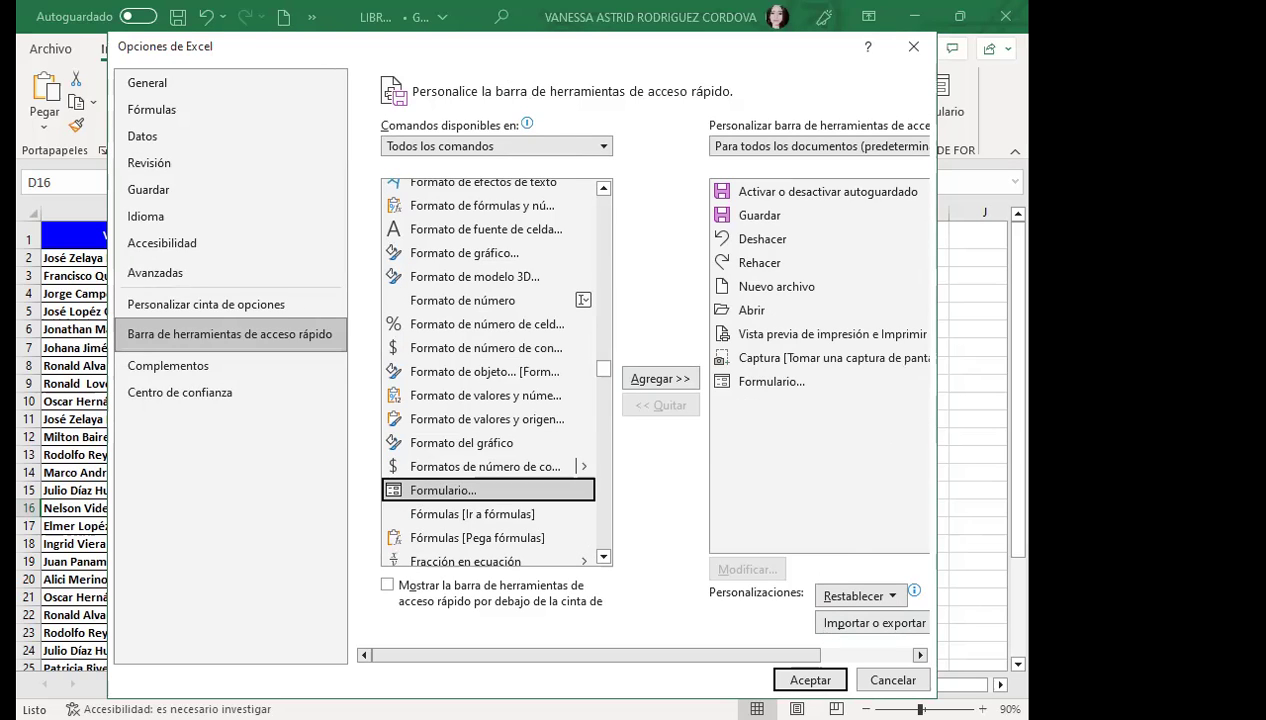
# Confirm Excel Options, launch the Formulario data form from the quick access overflow, then close it
pyautogui.press('Return')
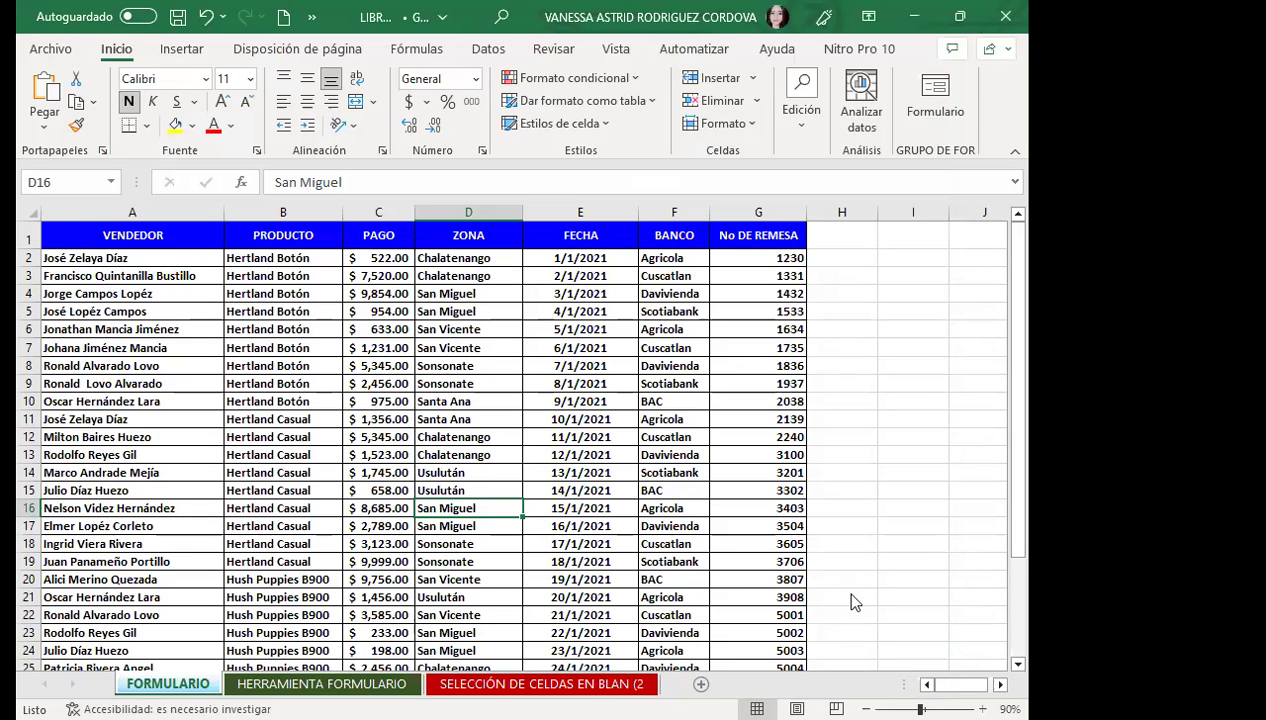
pyautogui.click(311, 18)
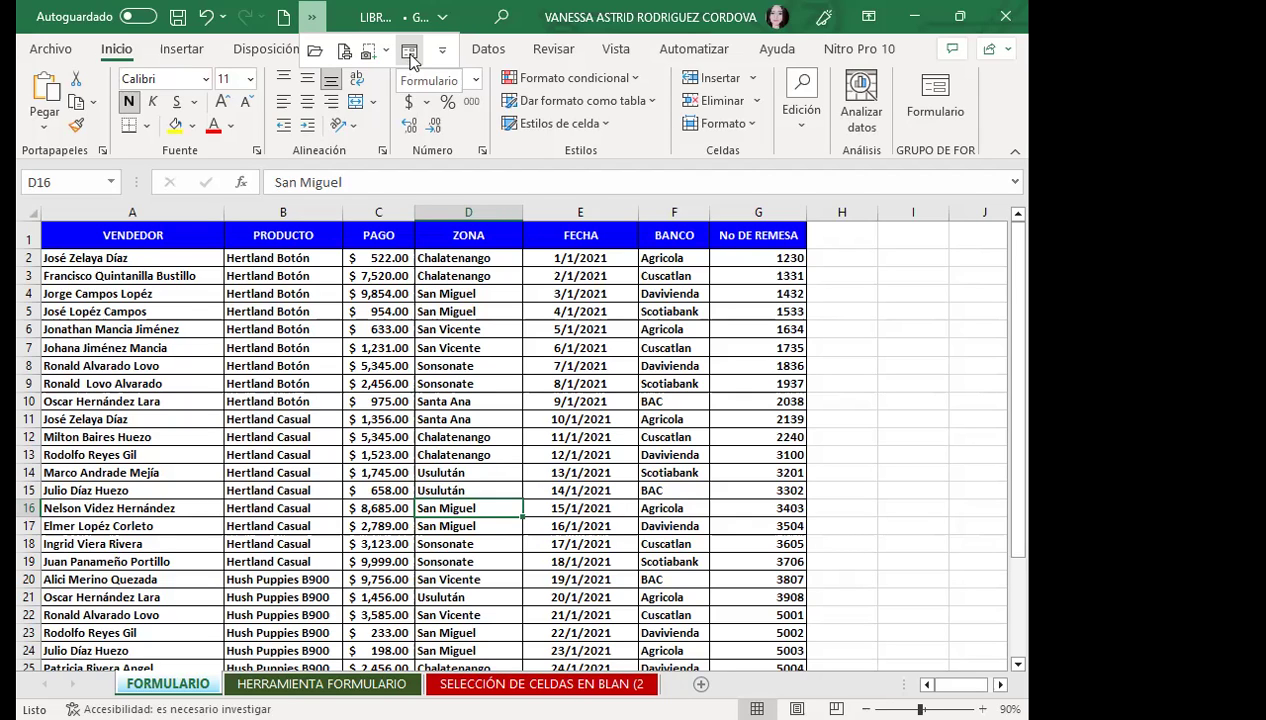
pyautogui.click(410, 52)
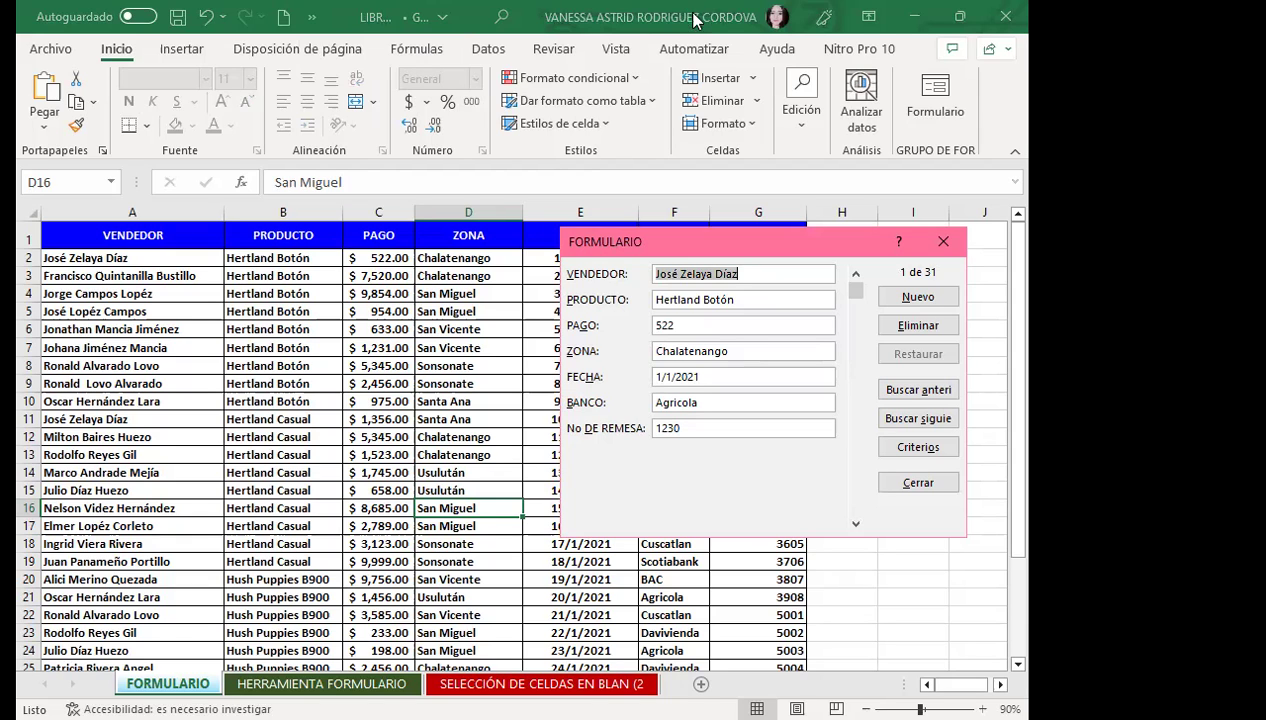
pyautogui.click(943, 242)
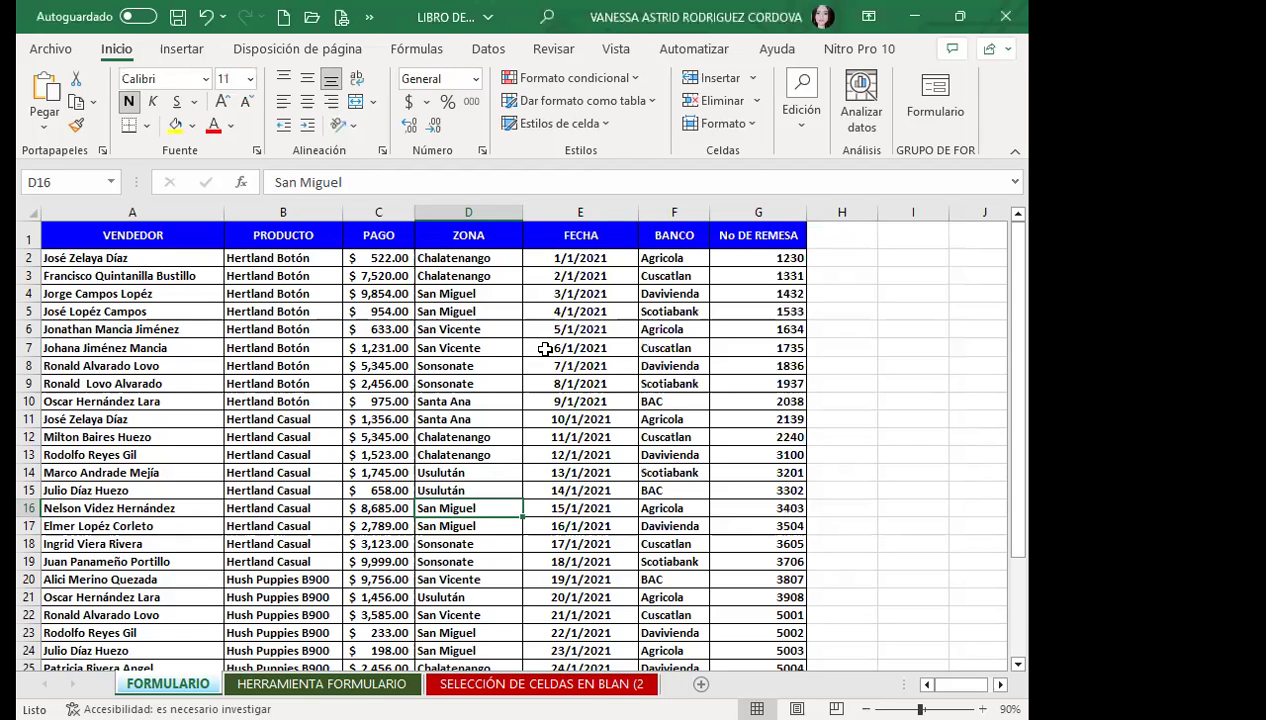
# Open Excel Options on Customize Ribbon through the quick access toolbar's More Commands
pyautogui.click(540, 348)
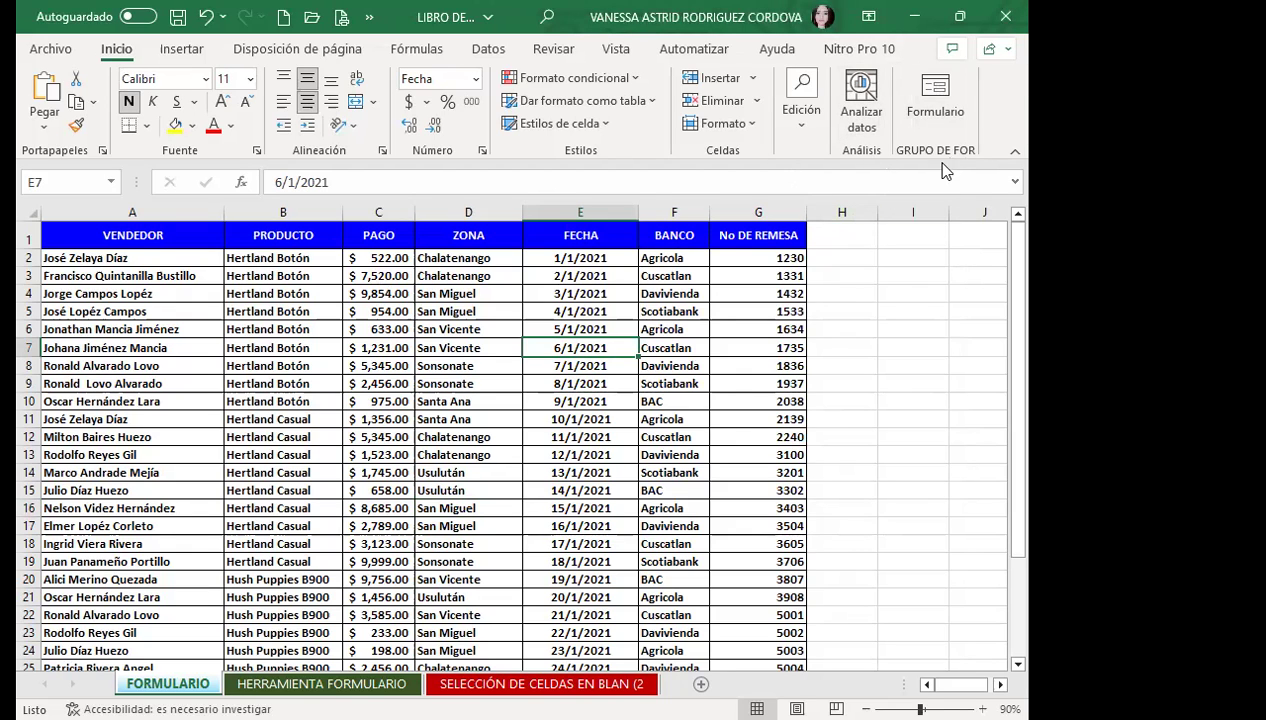
pyautogui.click(368, 17)
pyautogui.click(443, 51)
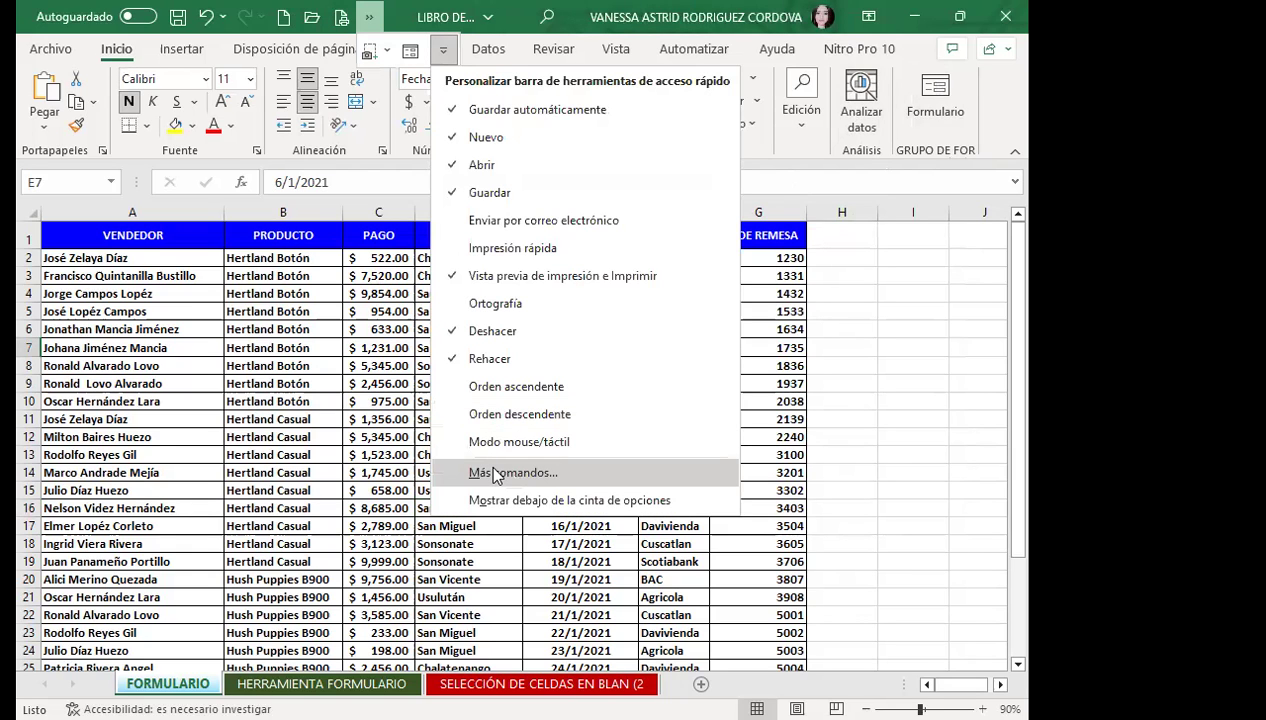
pyautogui.click(496, 474)
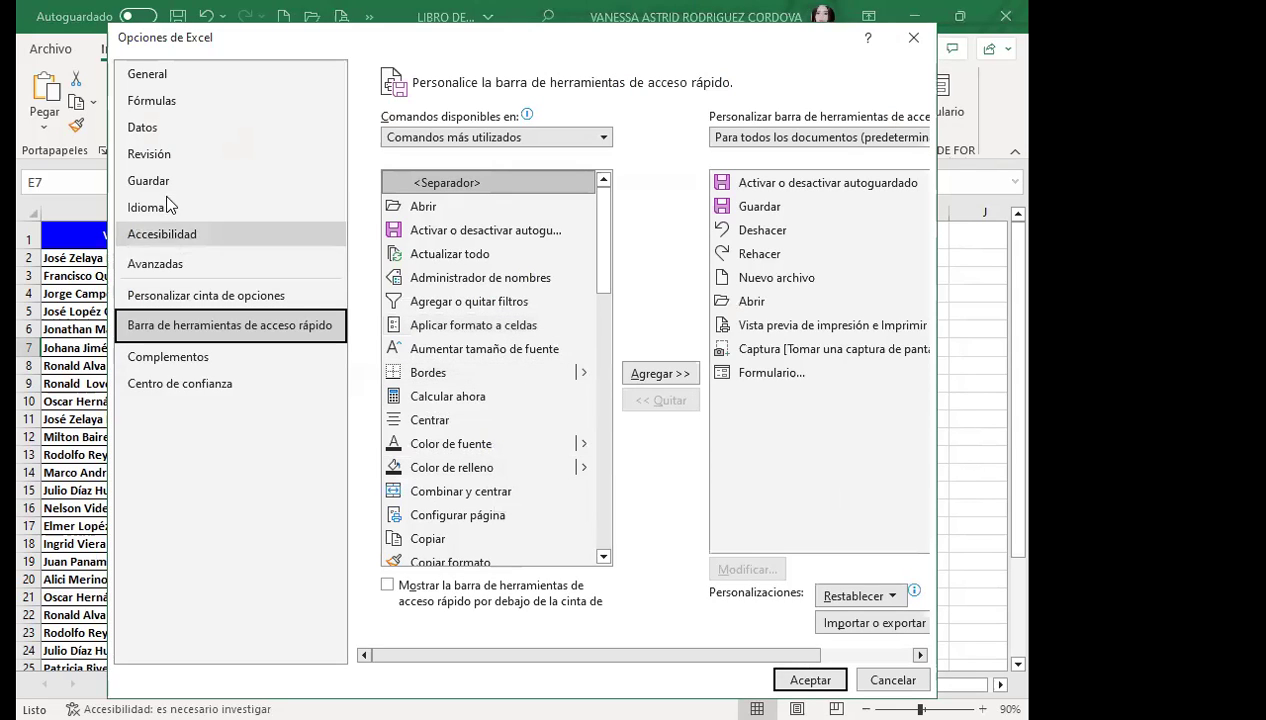
pyautogui.click(202, 298)
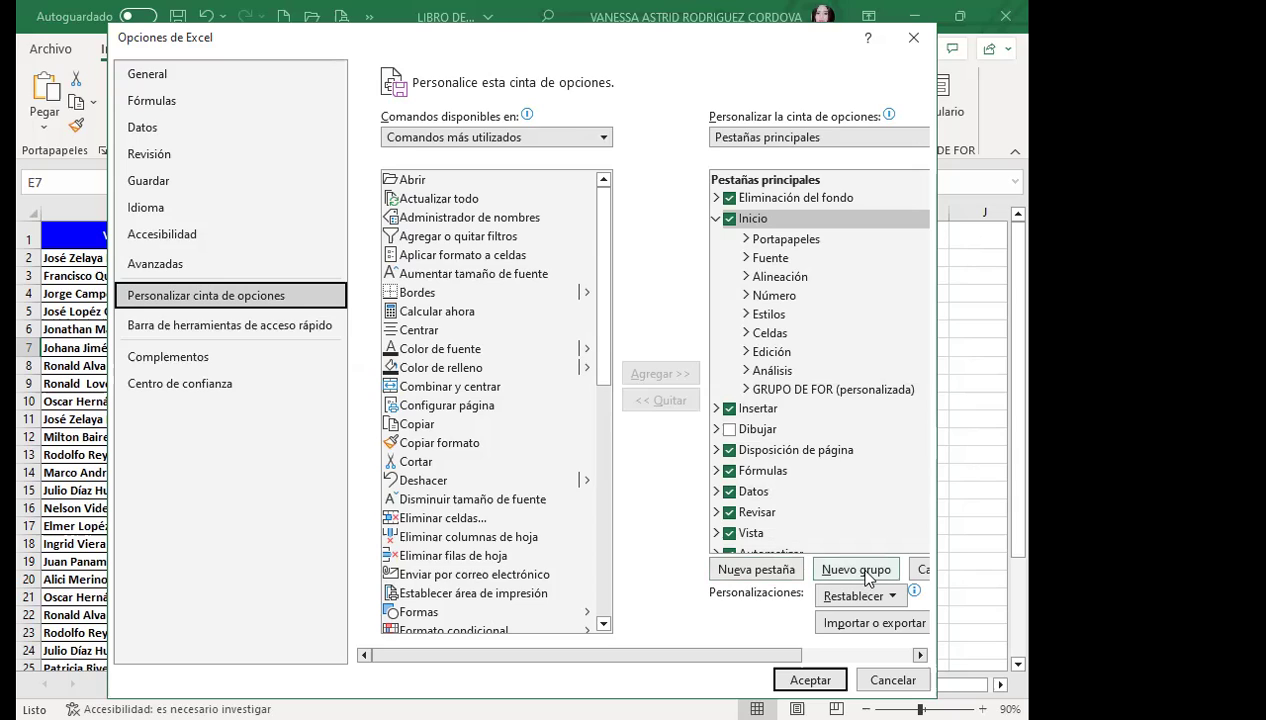
# Add a new custom group under Inicio, then cancel its rename without changes
pyautogui.click(858, 572)
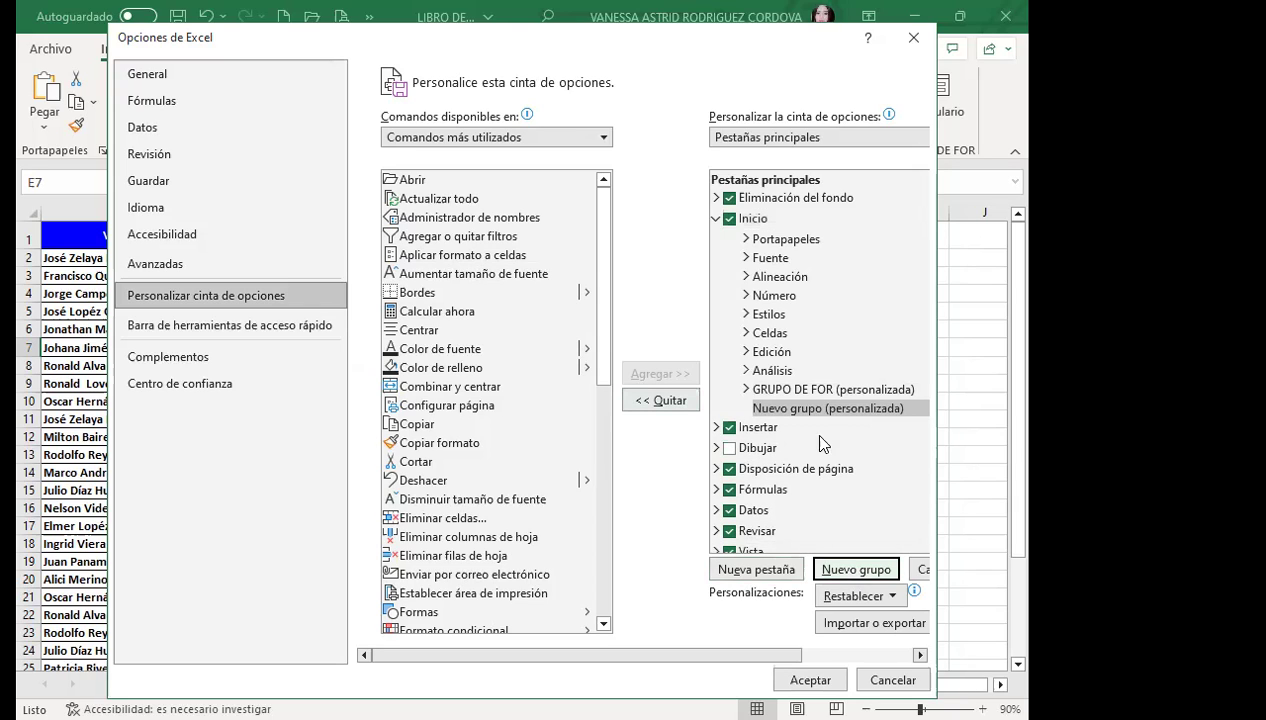
pyautogui.click(820, 410)
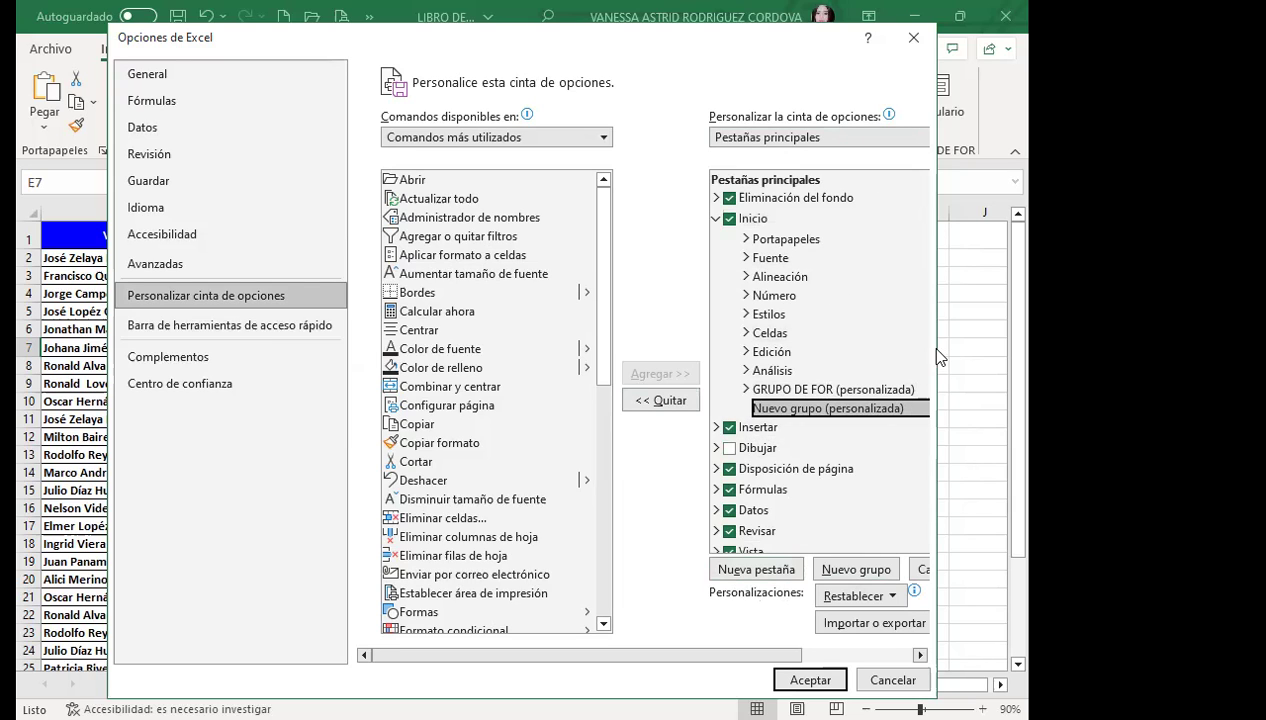
pyautogui.moveTo(940, 357); pyautogui.dragTo(1027, 357)
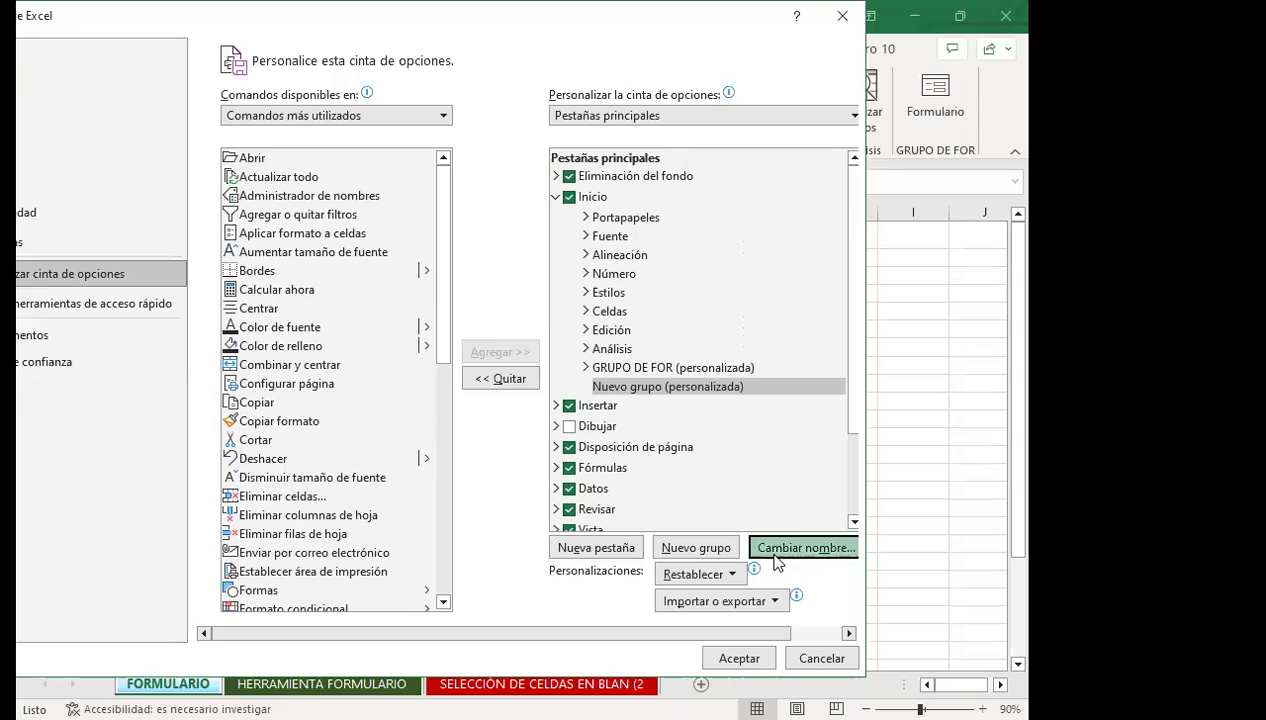
pyautogui.click(775, 552)
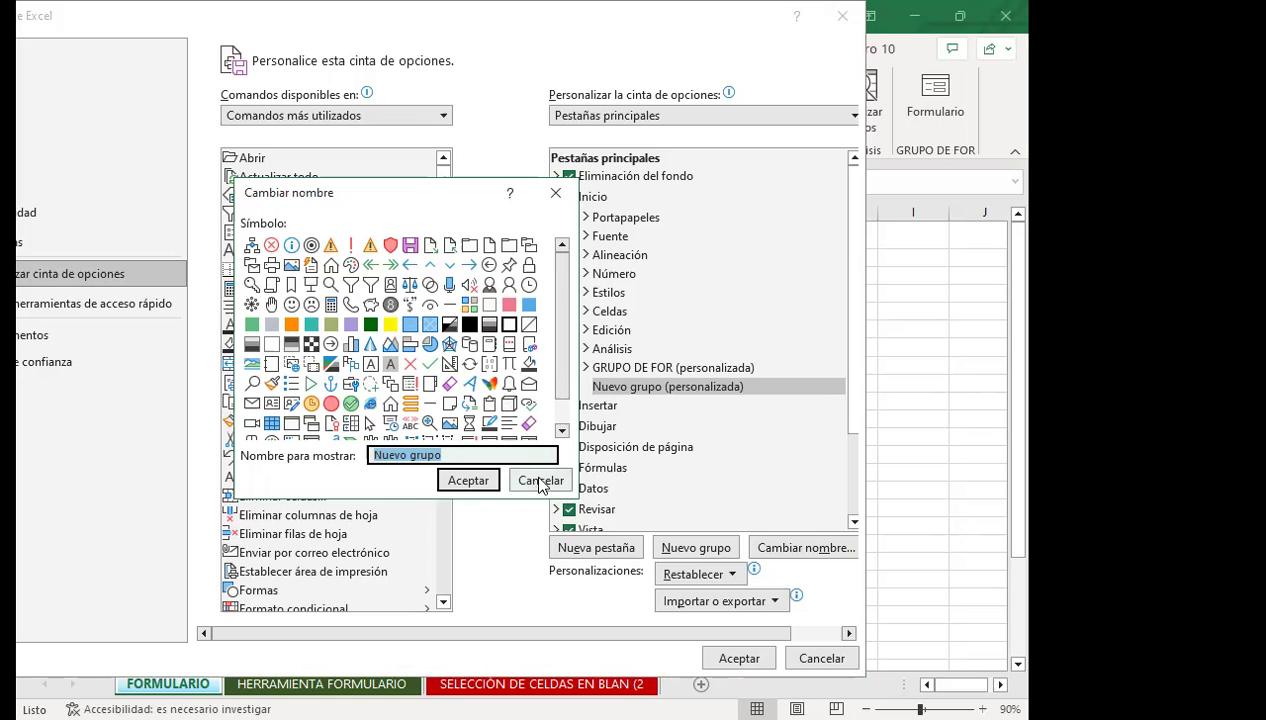
pyautogui.click(536, 482)
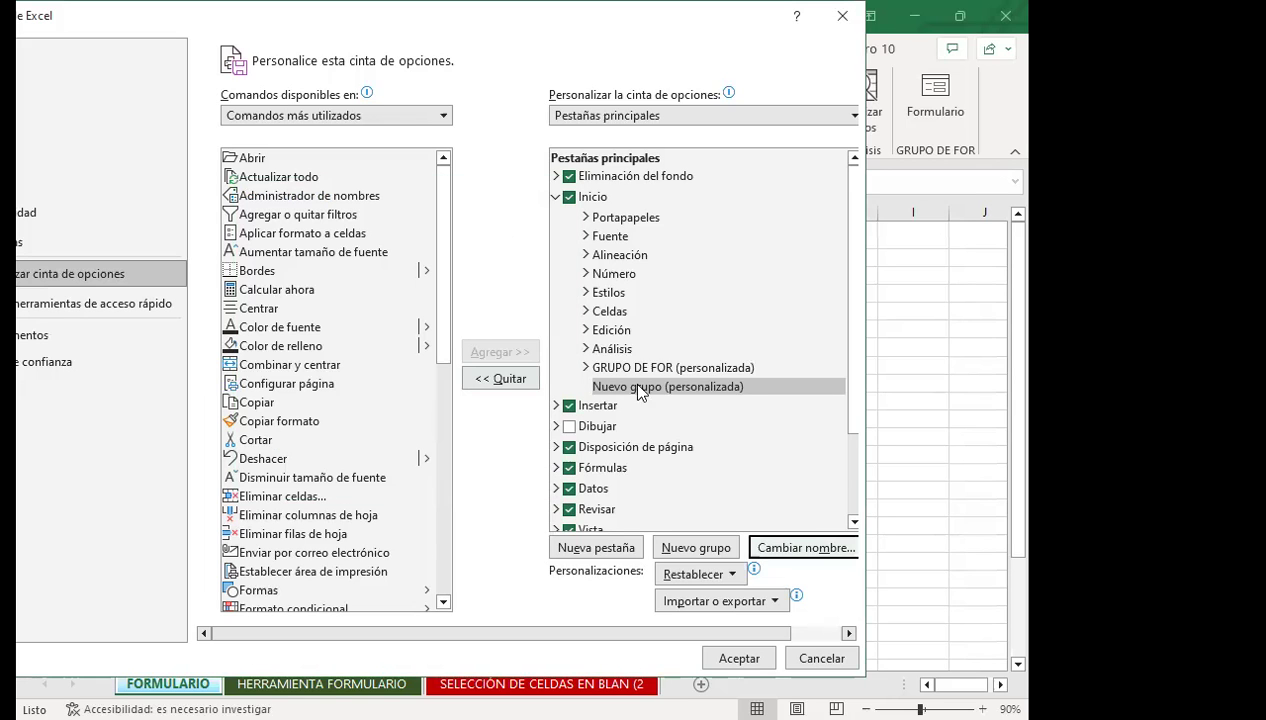
# Remove the extra new custom group, keeping GRUPO DE FOR, and close Excel Options
pyautogui.rightClick(641, 386)
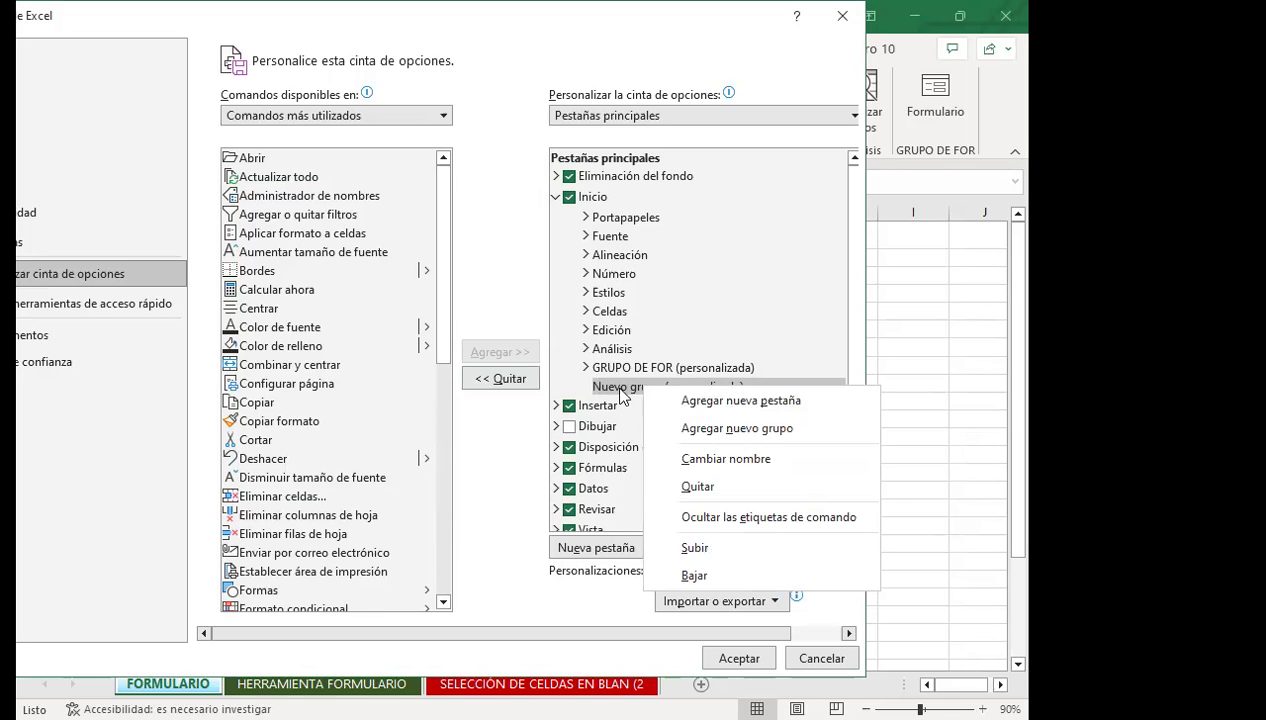
pyautogui.click(697, 486)
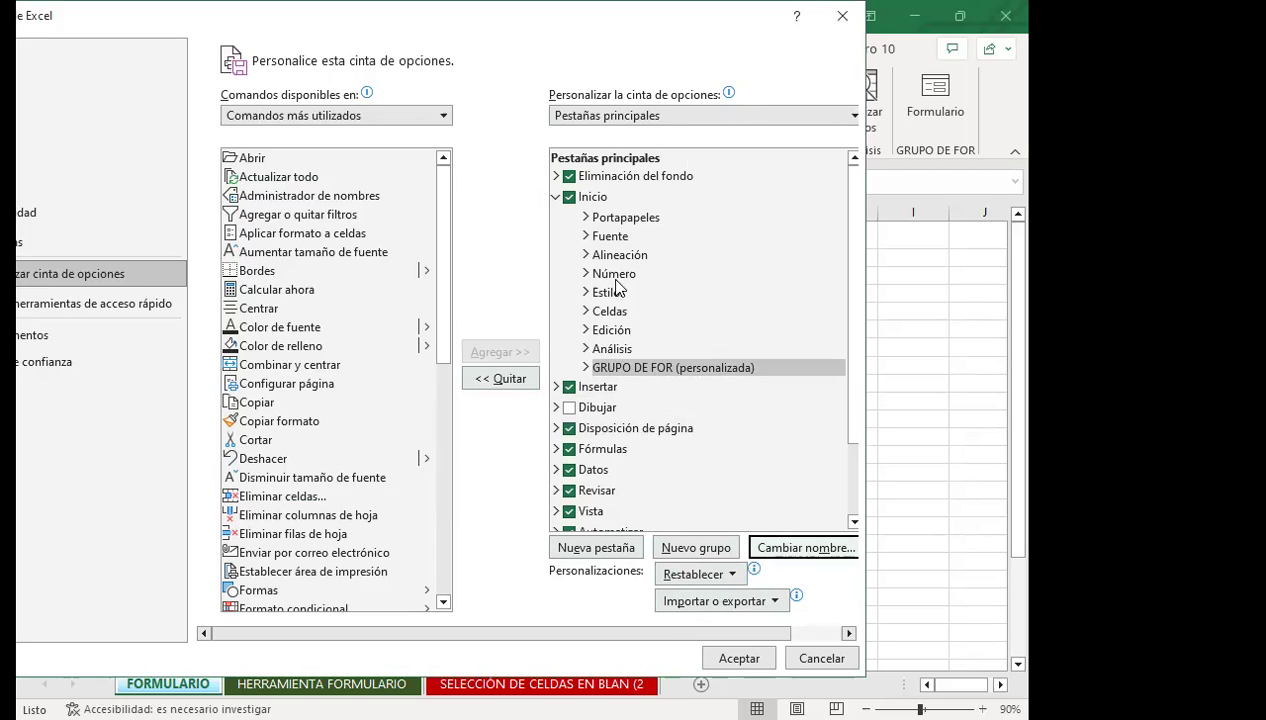
pyautogui.click(622, 366)
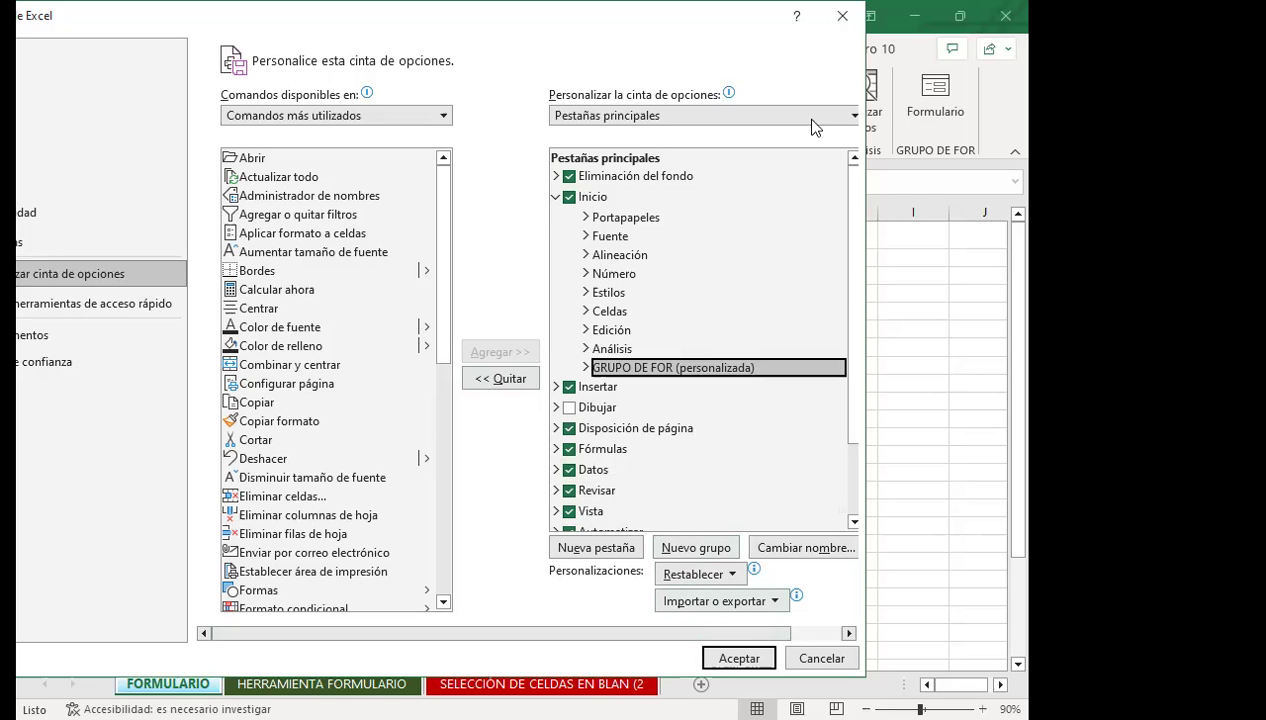
pyautogui.click(859, 16)
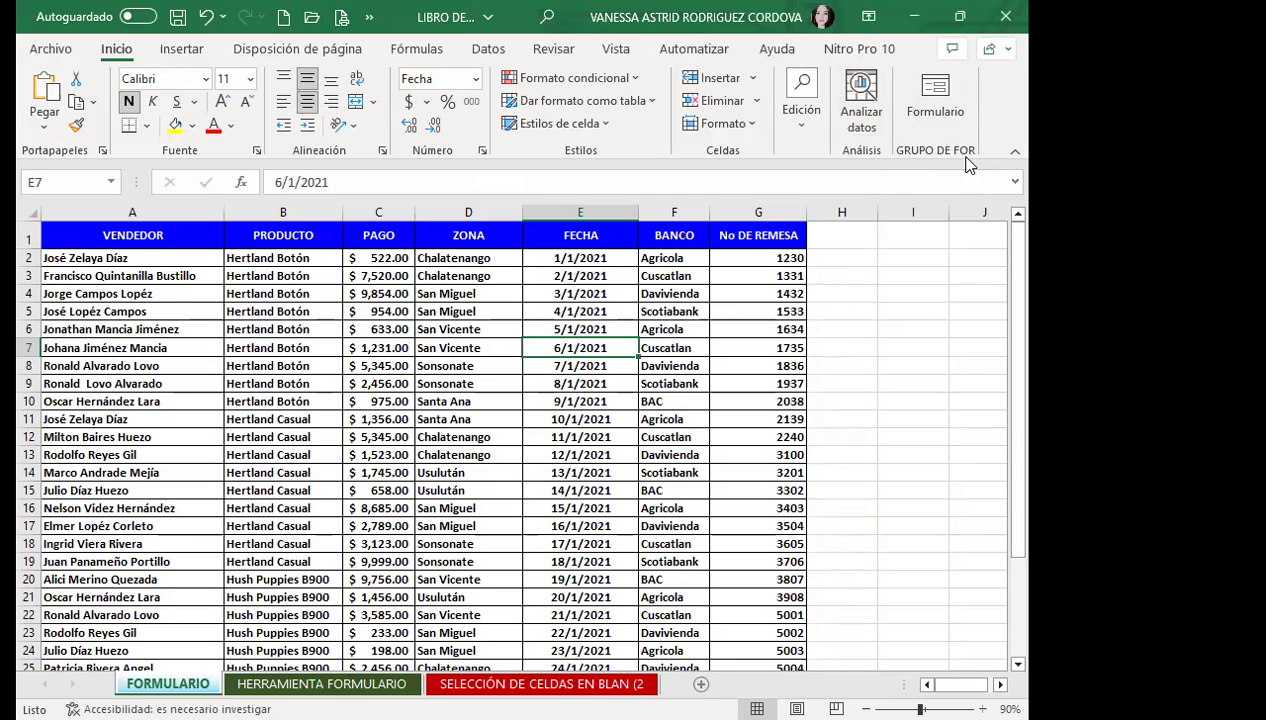
pyautogui.click(938, 92)
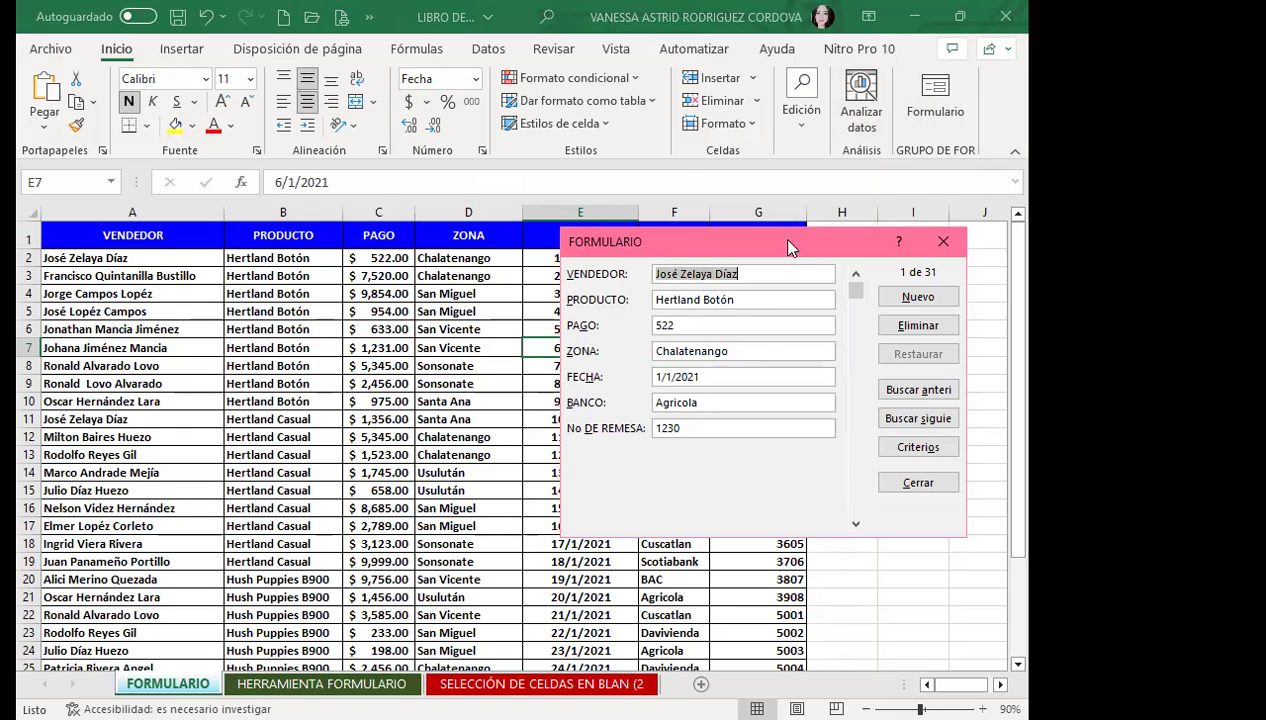
pyautogui.moveTo(790, 248); pyautogui.dragTo(689, 163)
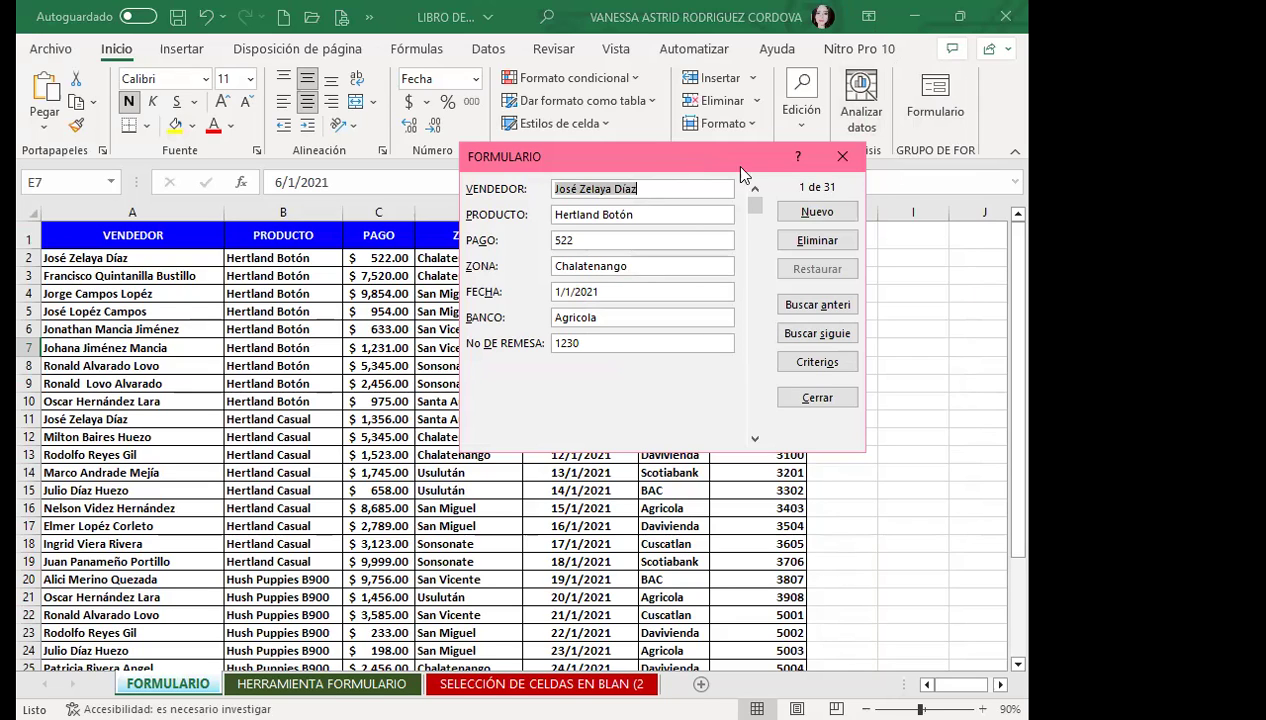
# Close the data form and clear the product-to-remittance data in B2:G38
pyautogui.click(842, 158)
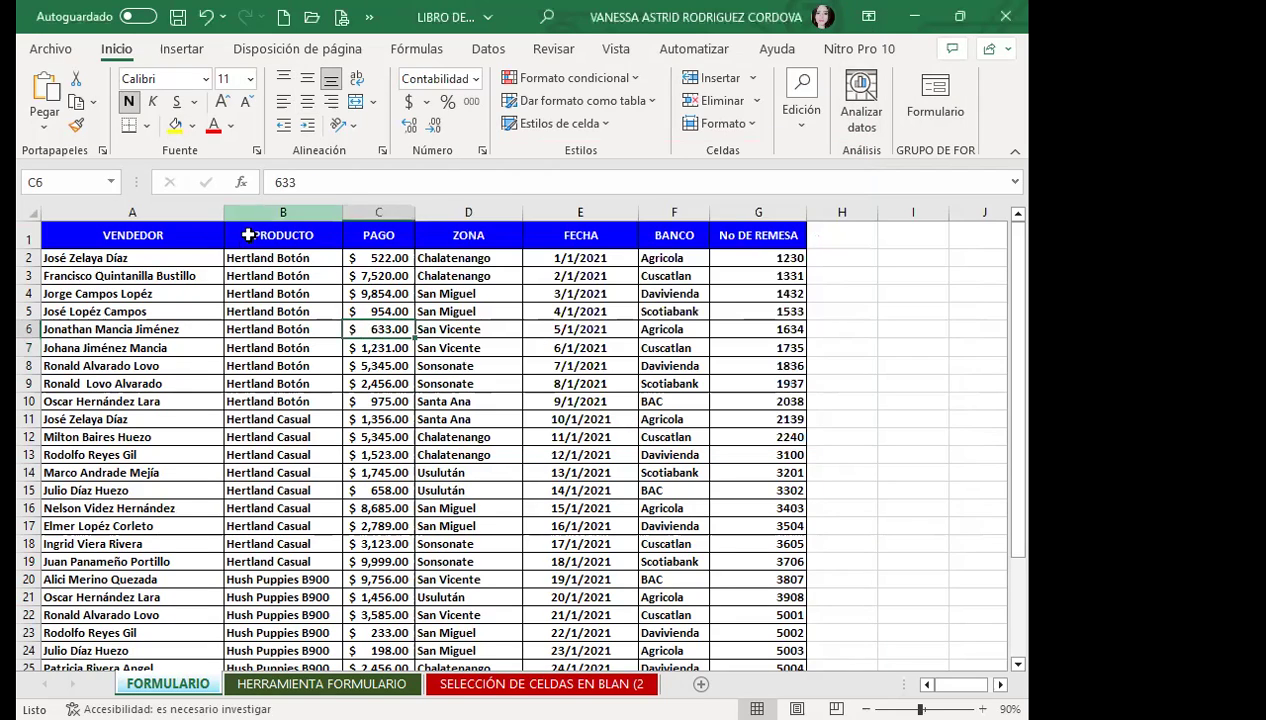
pyautogui.click(290, 260)
pyautogui.moveTo(293, 262); pyautogui.dragTo(763, 650)
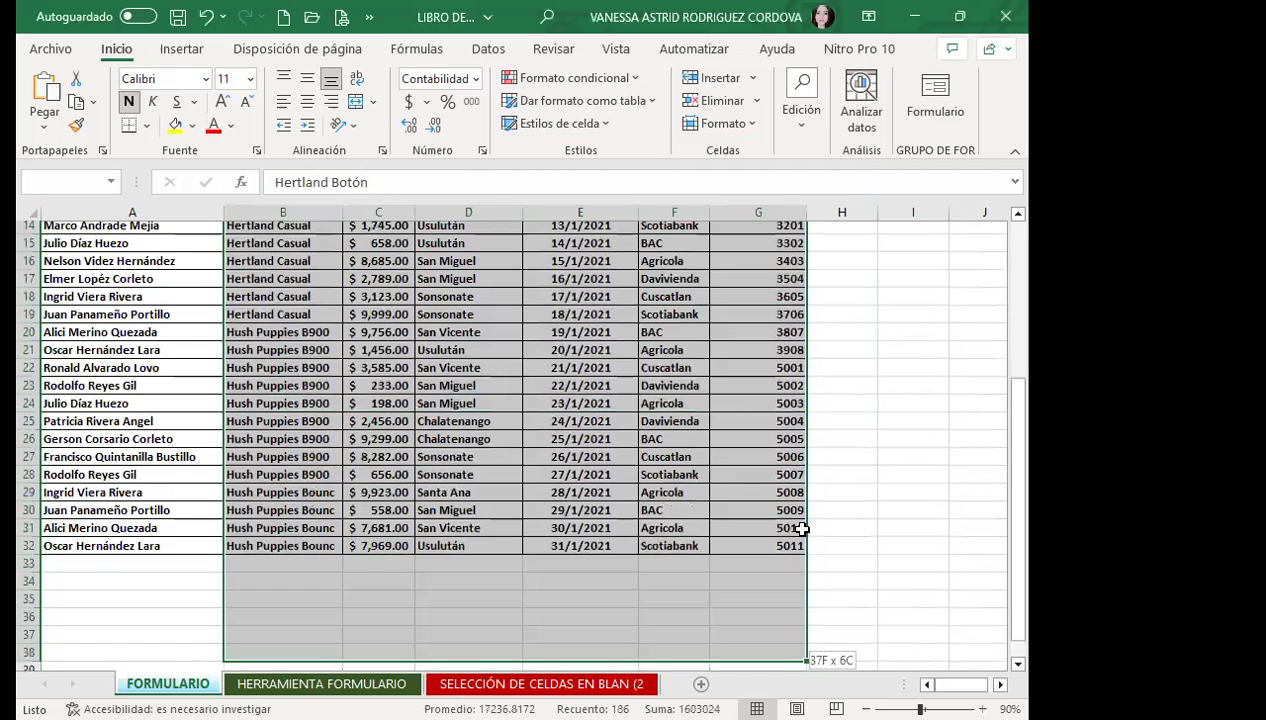
pyautogui.press('Delete')
pyautogui.scroll(3, 695, 500)
pyautogui.scroll(2, 277, 444)
# Select and browse the vendor names in column A, stepping down from A2
pyautogui.click(236, 400)
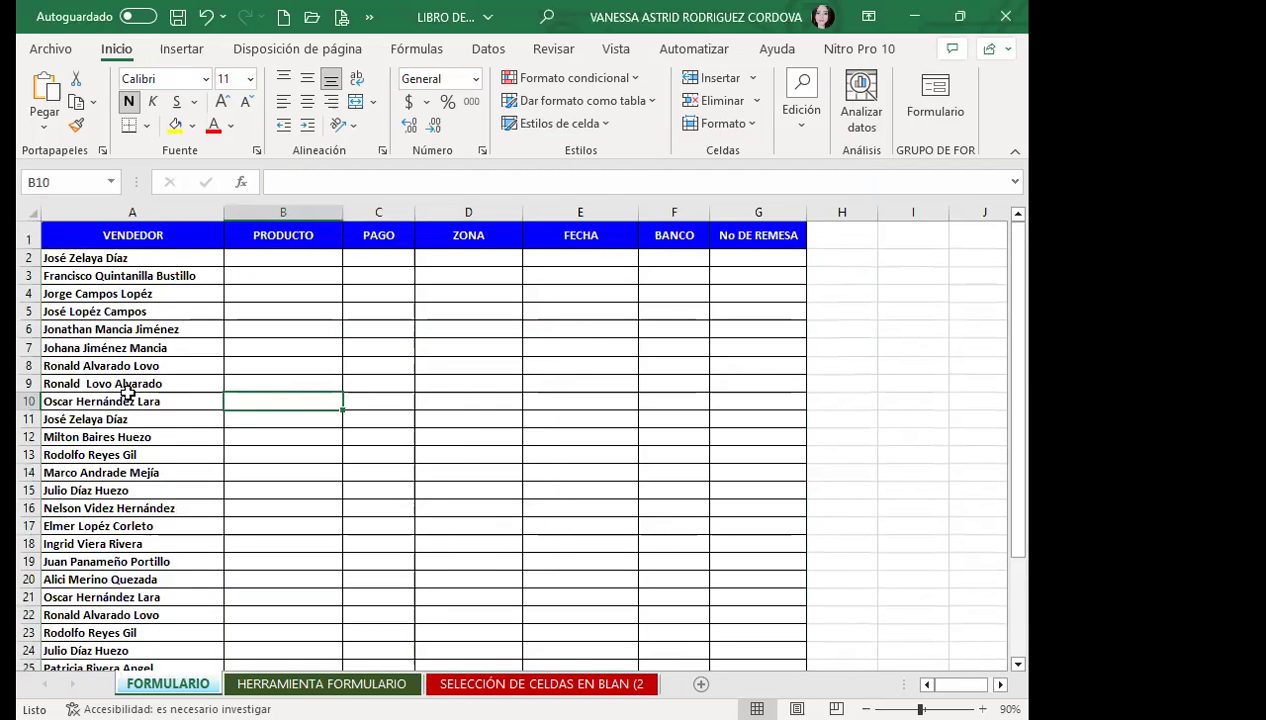
pyautogui.scroll(-3, 180, 385)
pyautogui.scroll(-2, 100, 450)
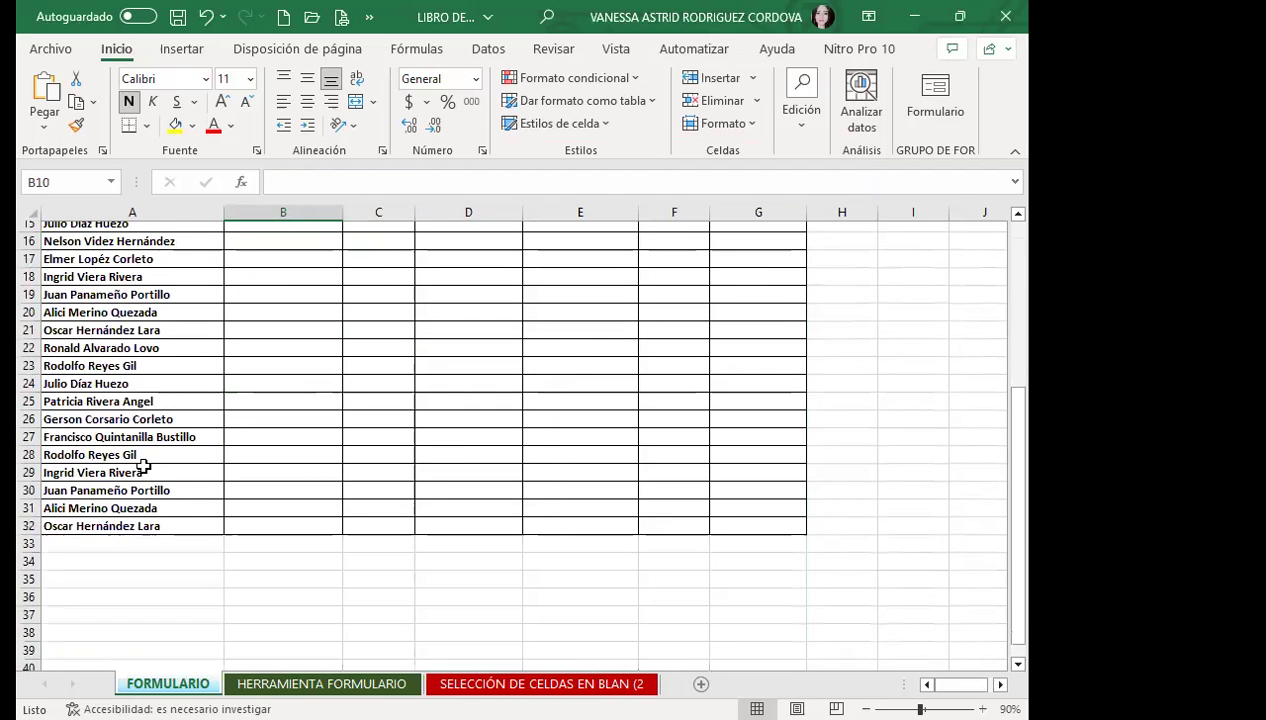
pyautogui.scroll(3, 145, 464)
pyautogui.scroll(2, 150, 458)
pyautogui.click(152, 455)
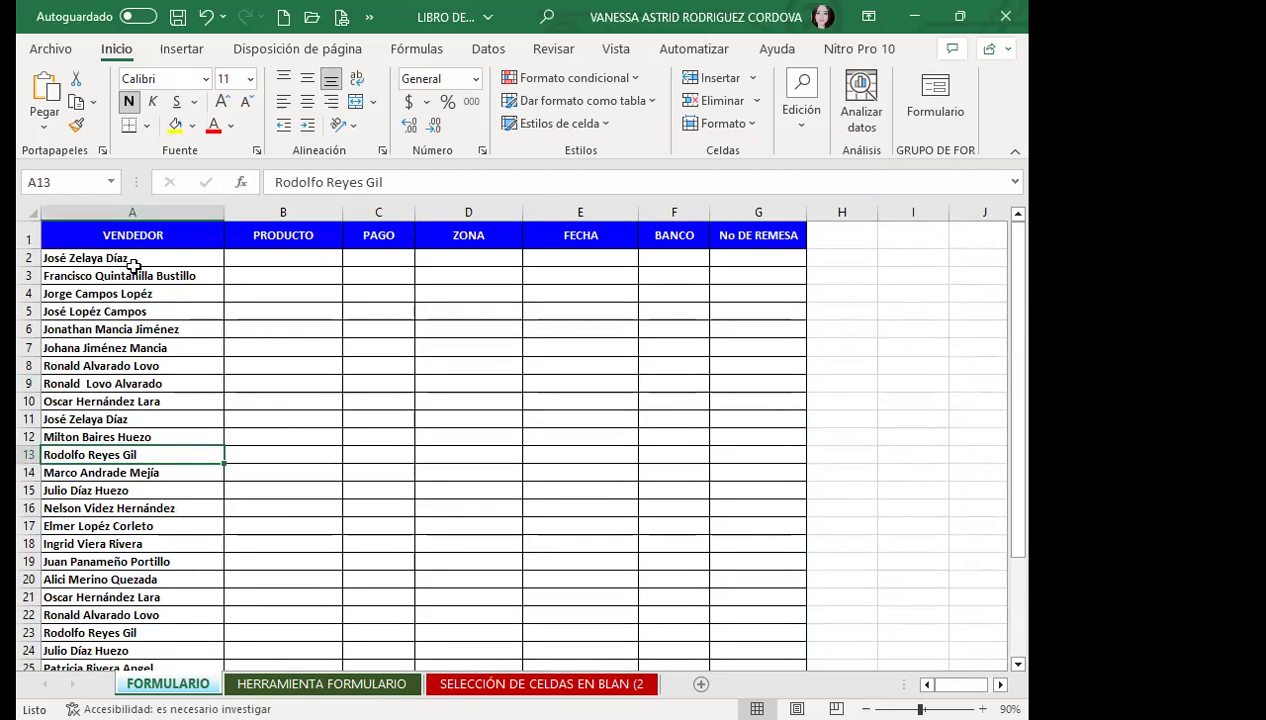
pyautogui.moveTo(143, 256)
pyautogui.mouseDown()
pyautogui.moveTo(165, 665)
pyautogui.moveTo(150, 641)
pyautogui.mouseUp()
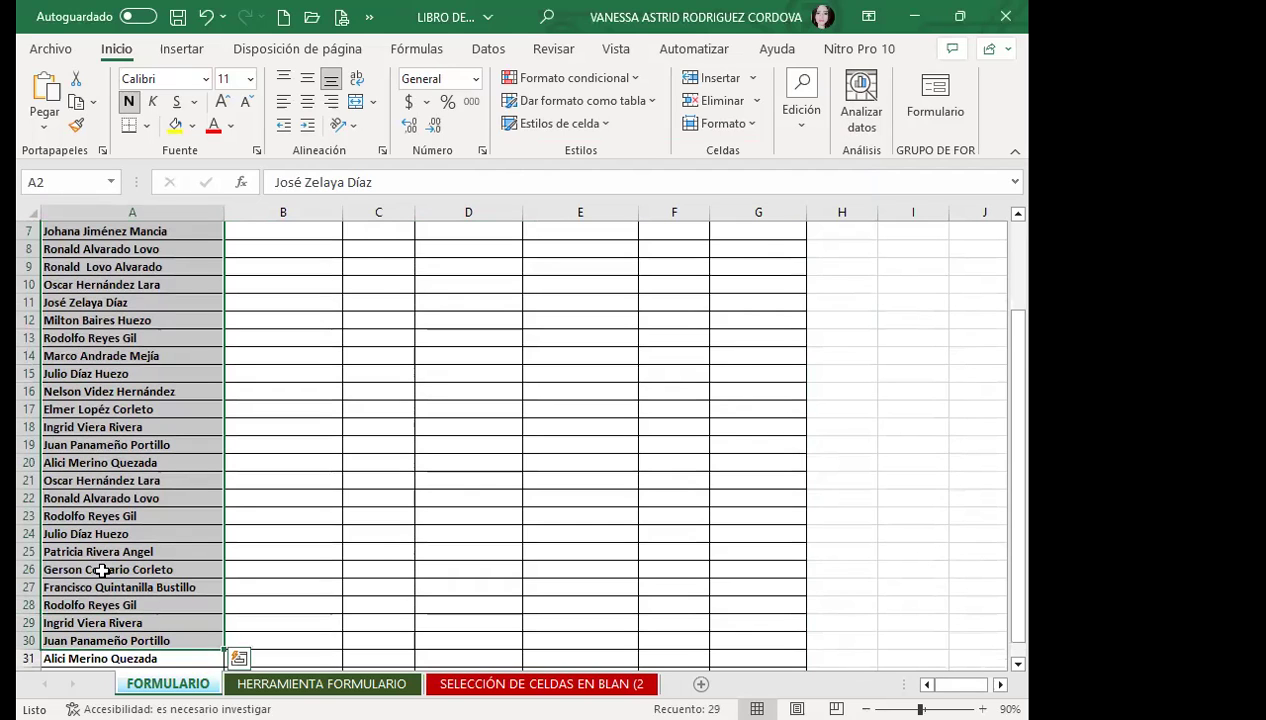
pyautogui.scroll(2, 90, 552)
pyautogui.click(125, 310)
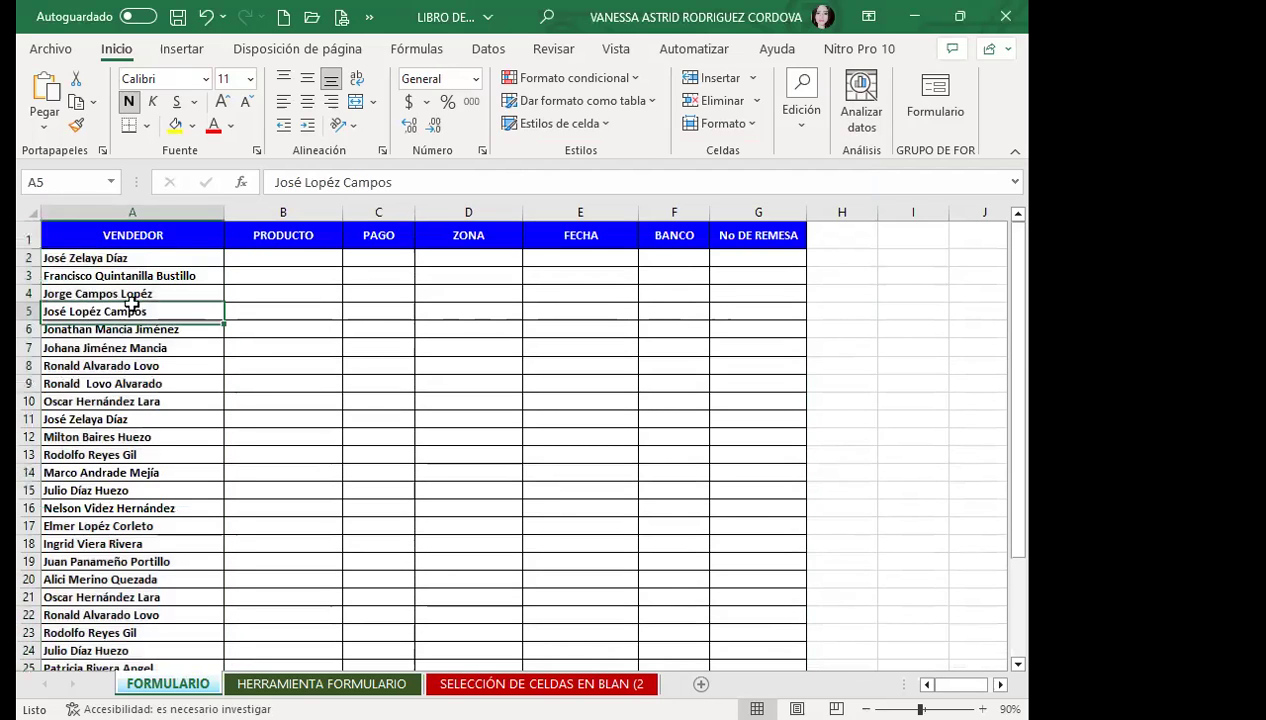
pyautogui.click(147, 258)
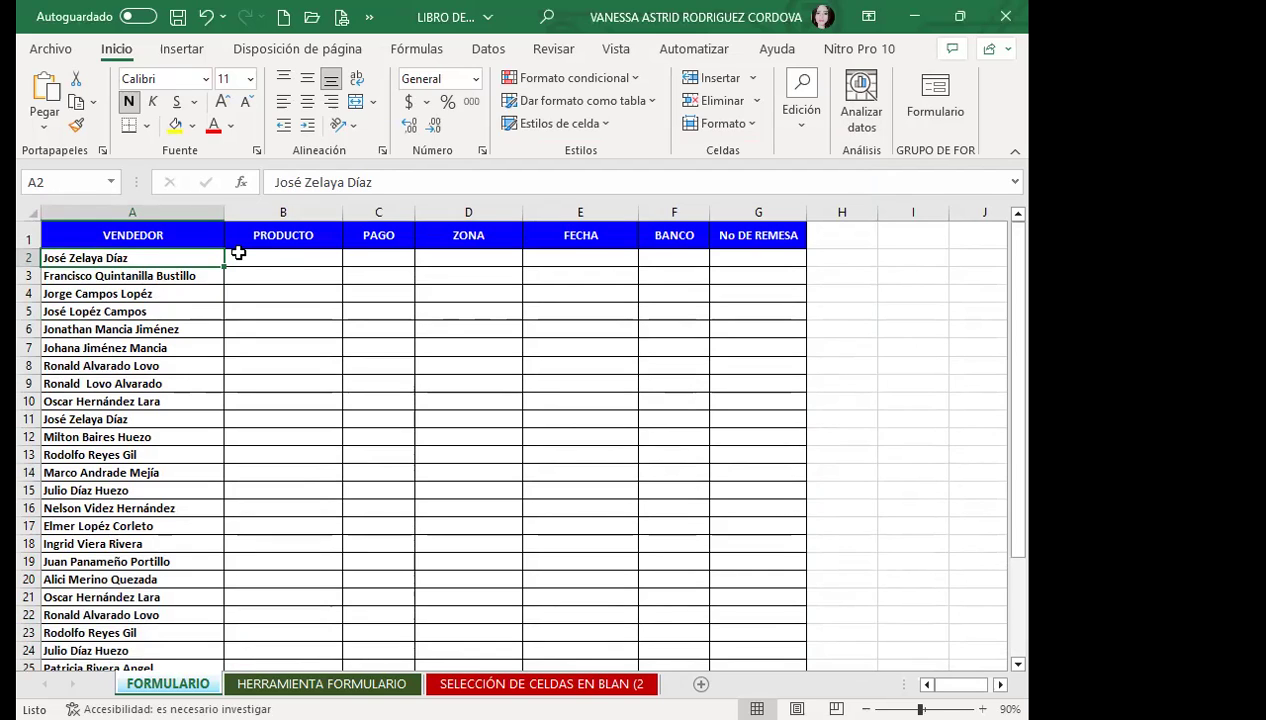
pyautogui.press('Down')
pyautogui.press('Down')
pyautogui.press('Down')
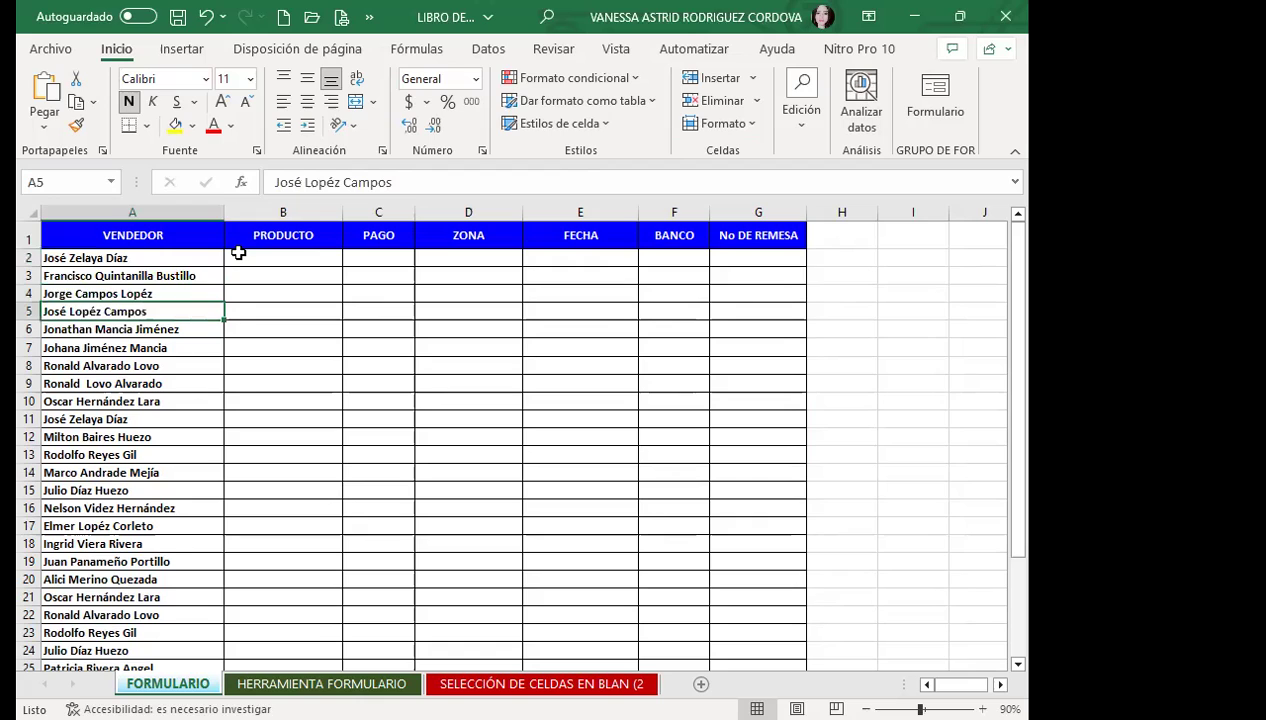
pyautogui.press('Down')
pyautogui.press('Down')
pyautogui.press('Down')
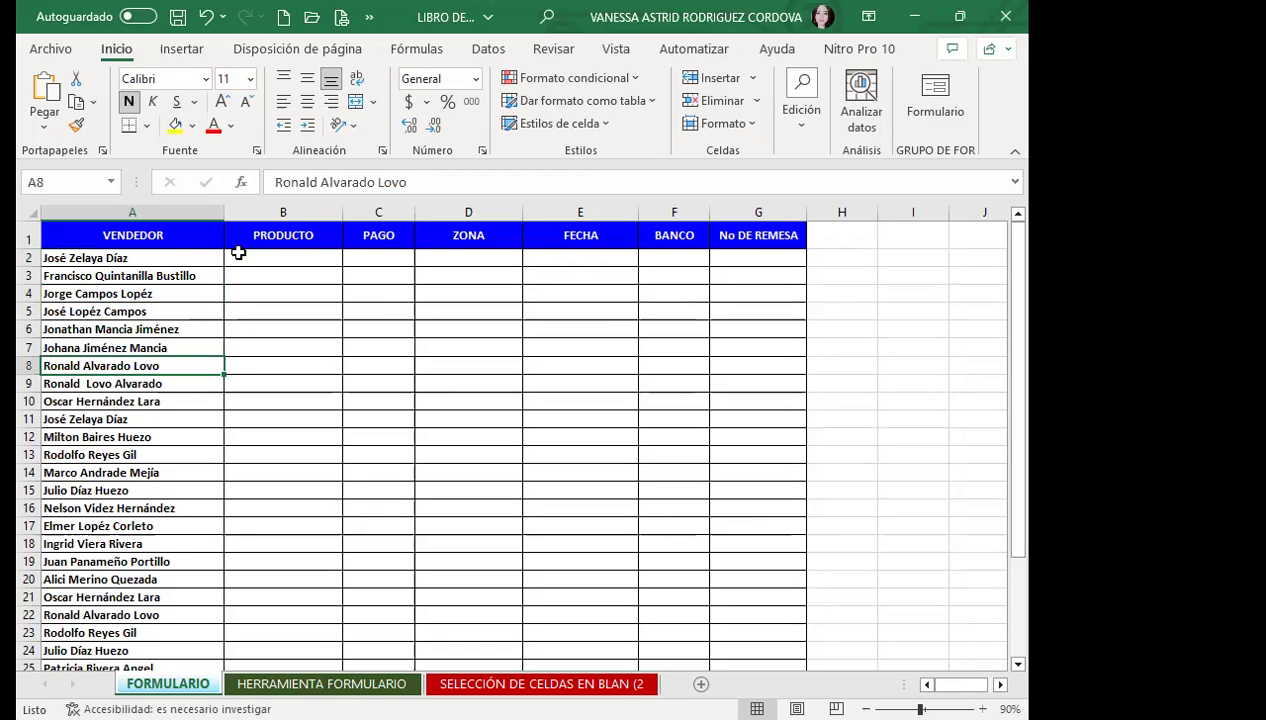
# Paste the product-to-remittance data back at B2, then clear rows 14–32 and go to A14
pyautogui.click(238, 253)
pyautogui.hotkey('ctrl', 'v')
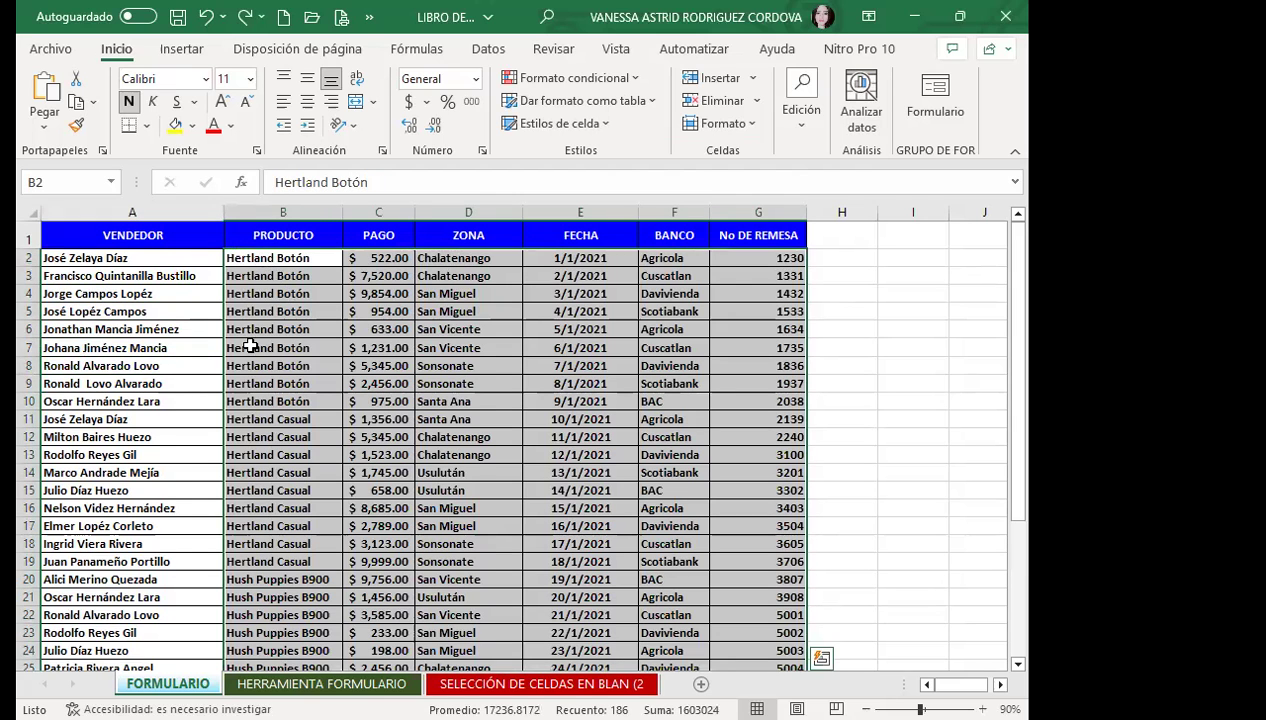
pyautogui.scroll(-4, 145, 380)
pyautogui.click(145, 380)
pyautogui.moveTo(65, 262); pyautogui.dragTo(743, 572)
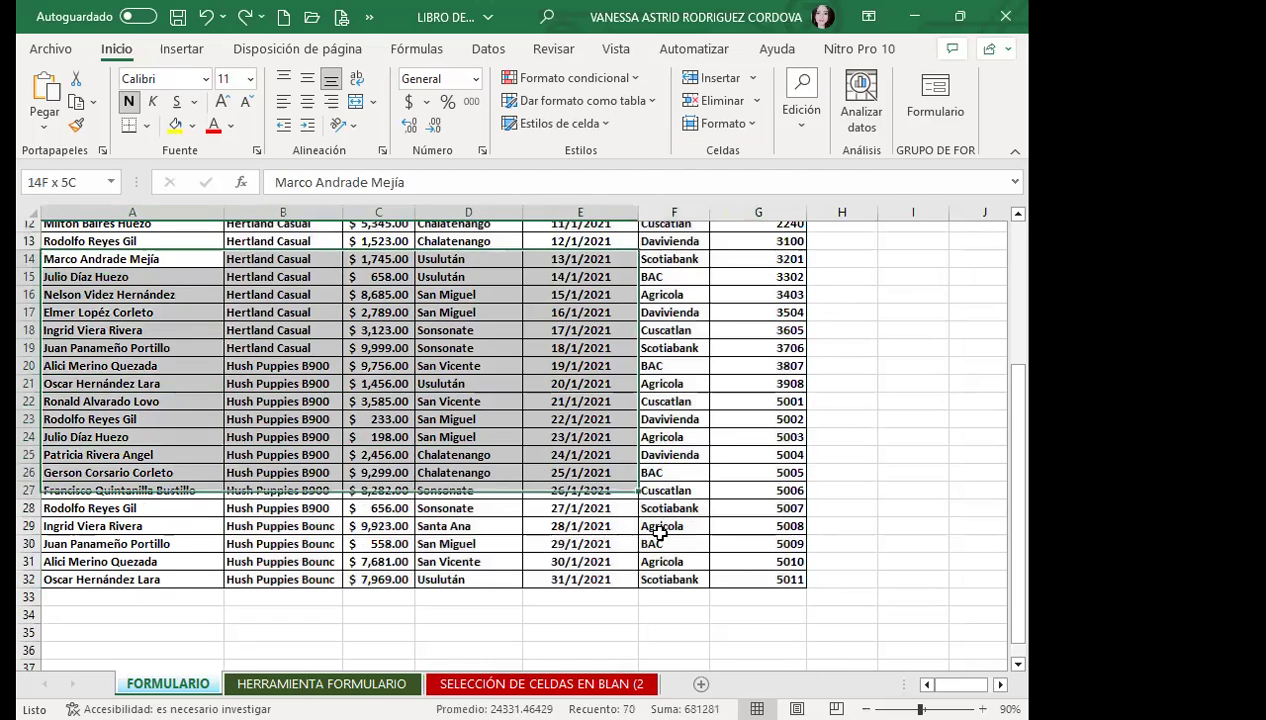
pyautogui.press('Delete')
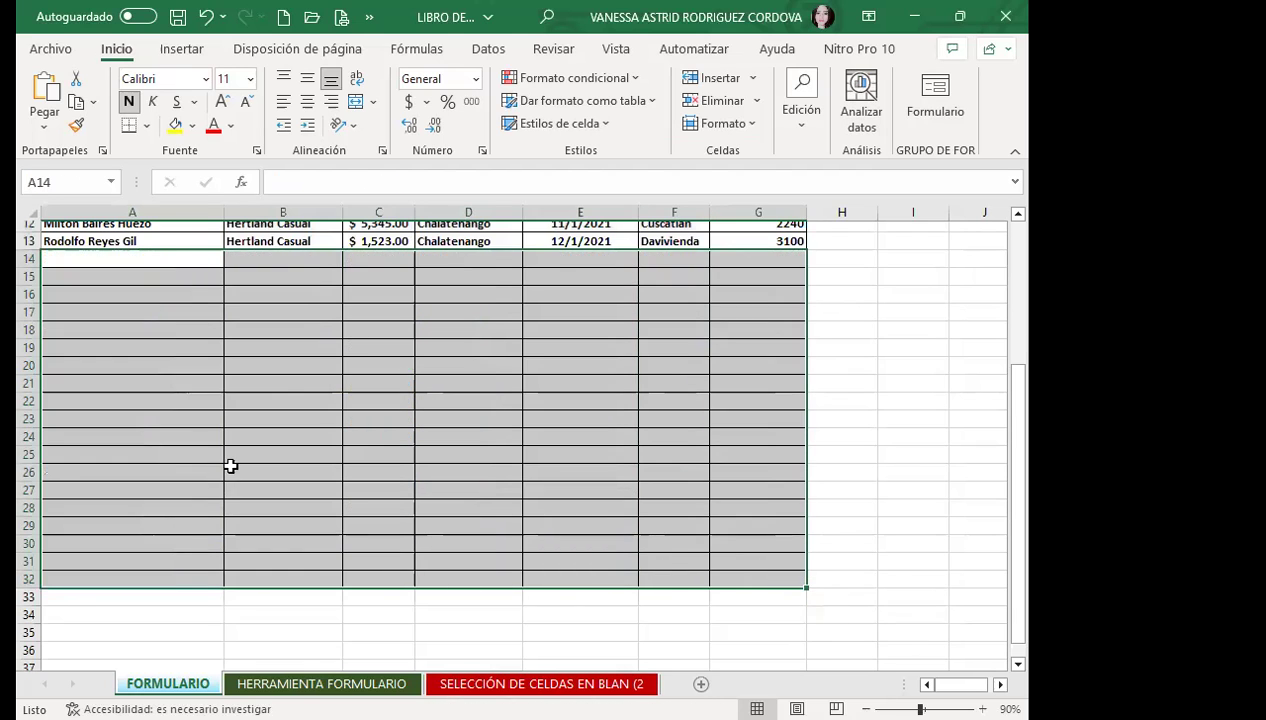
pyautogui.scroll(4, 218, 473)
pyautogui.click(171, 472)
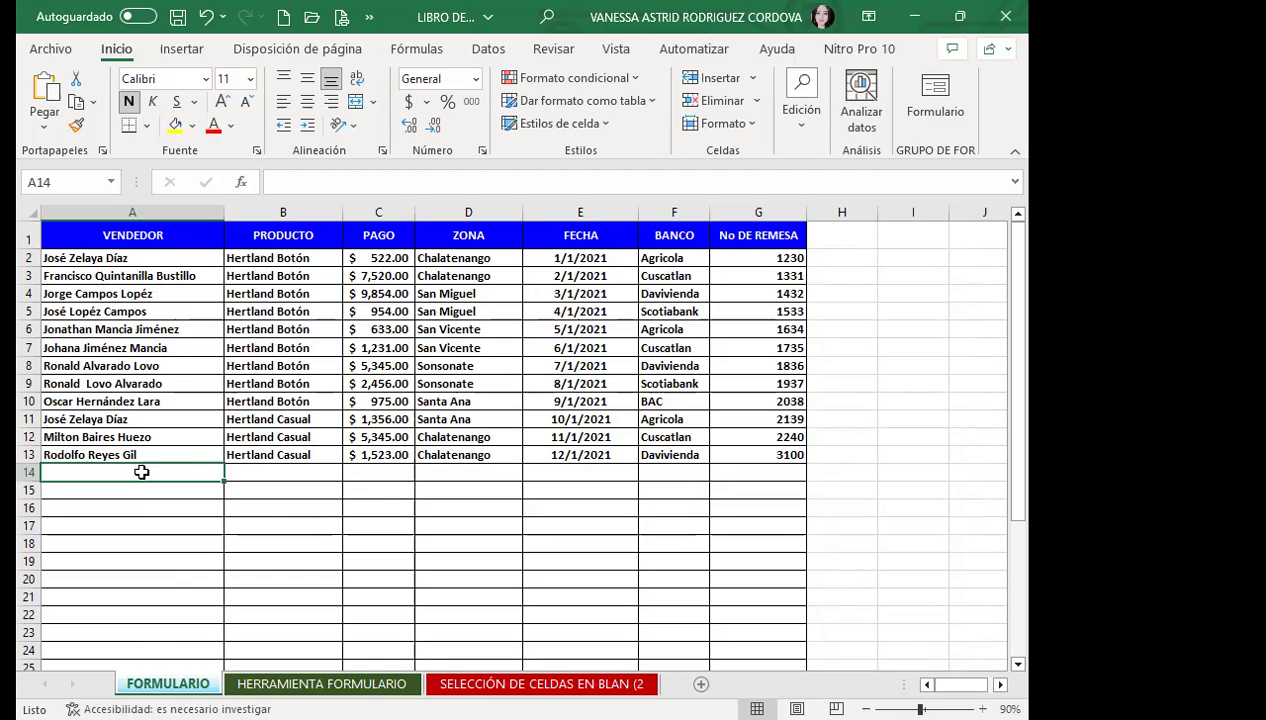
# Tab across rows 14 and 15 to show entry order, checking remittance 3100 in G13
pyautogui.press('Tab')
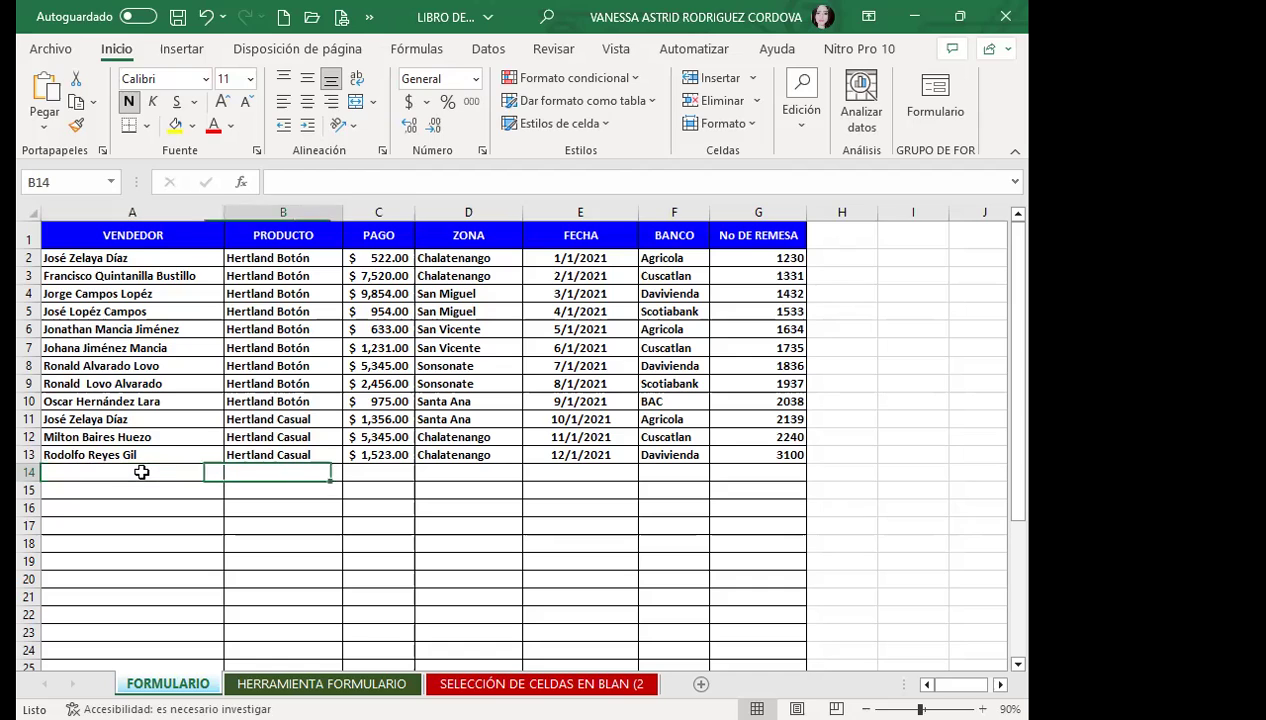
pyautogui.press('Tab')
pyautogui.press('Tab')
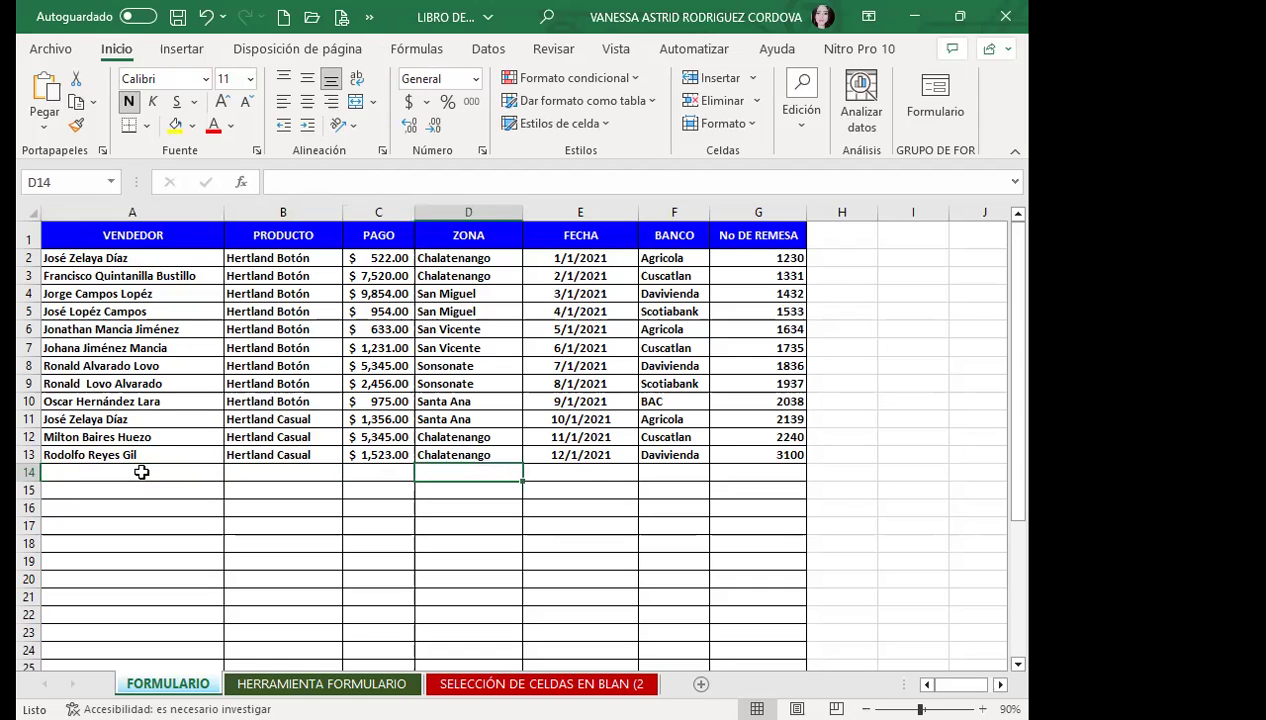
pyautogui.press('Tab')
pyautogui.press('Tab')
pyautogui.press('Tab')
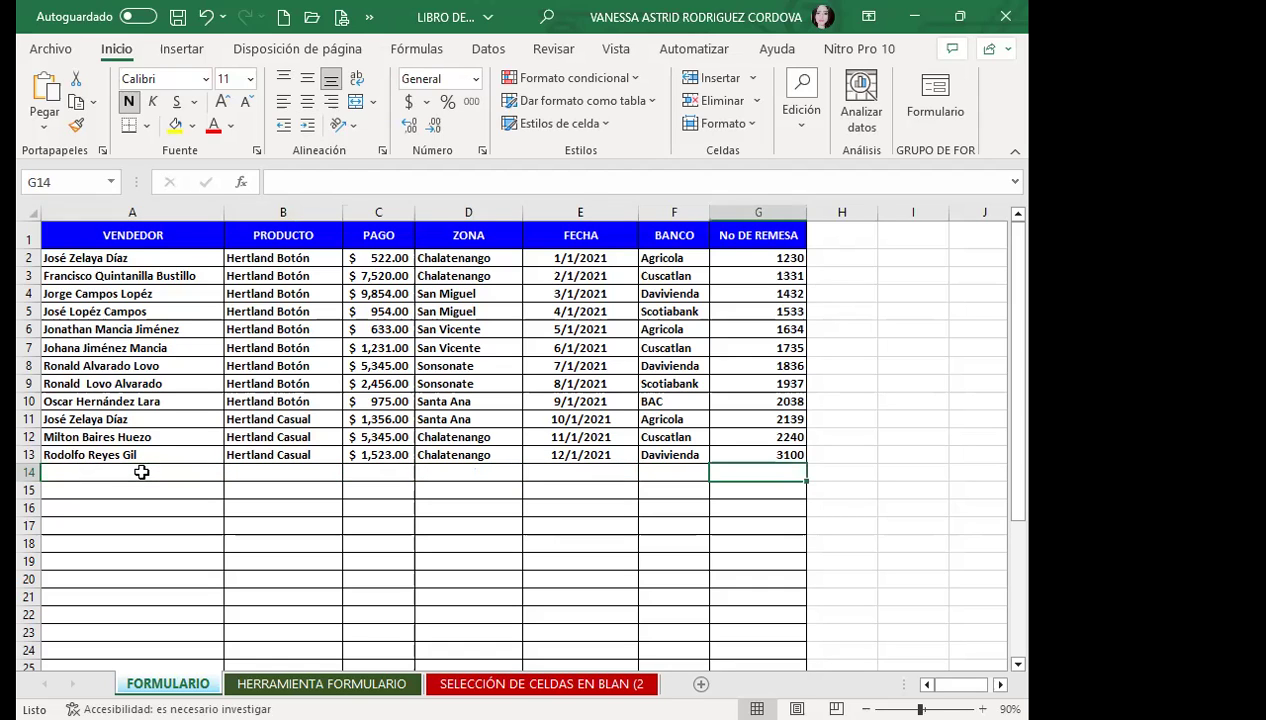
pyautogui.press('Tab')
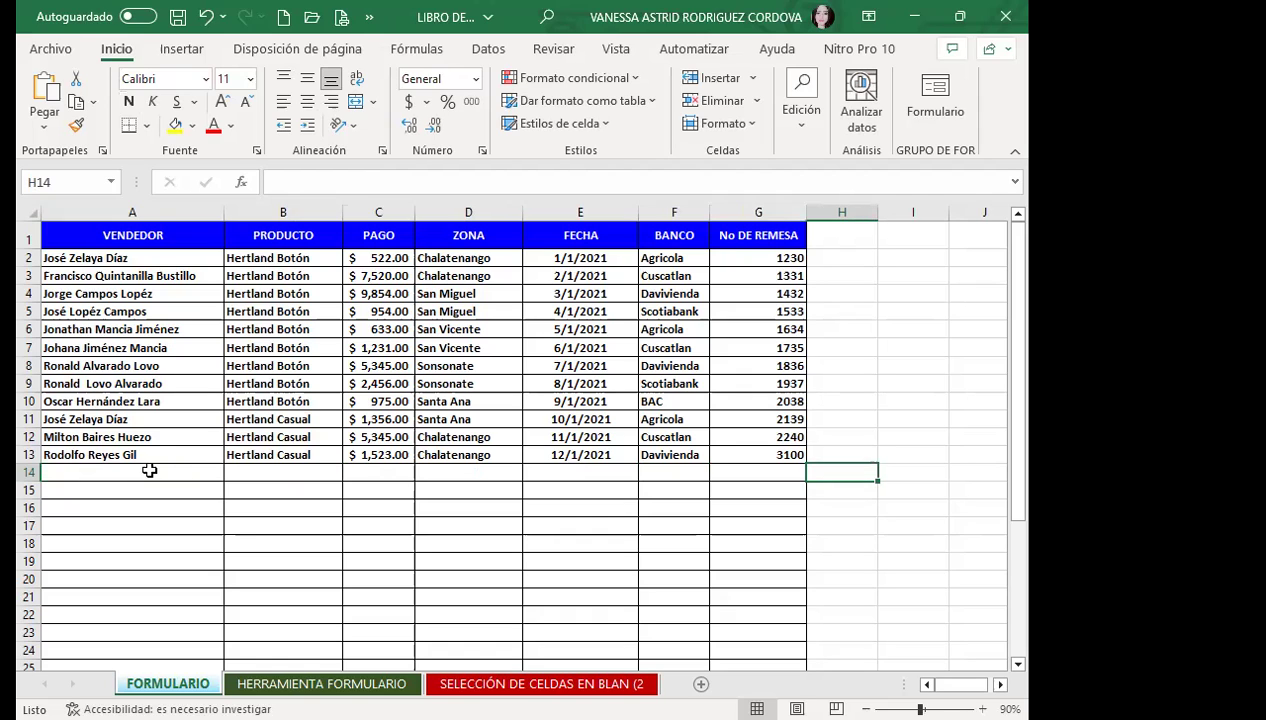
pyautogui.click(179, 486)
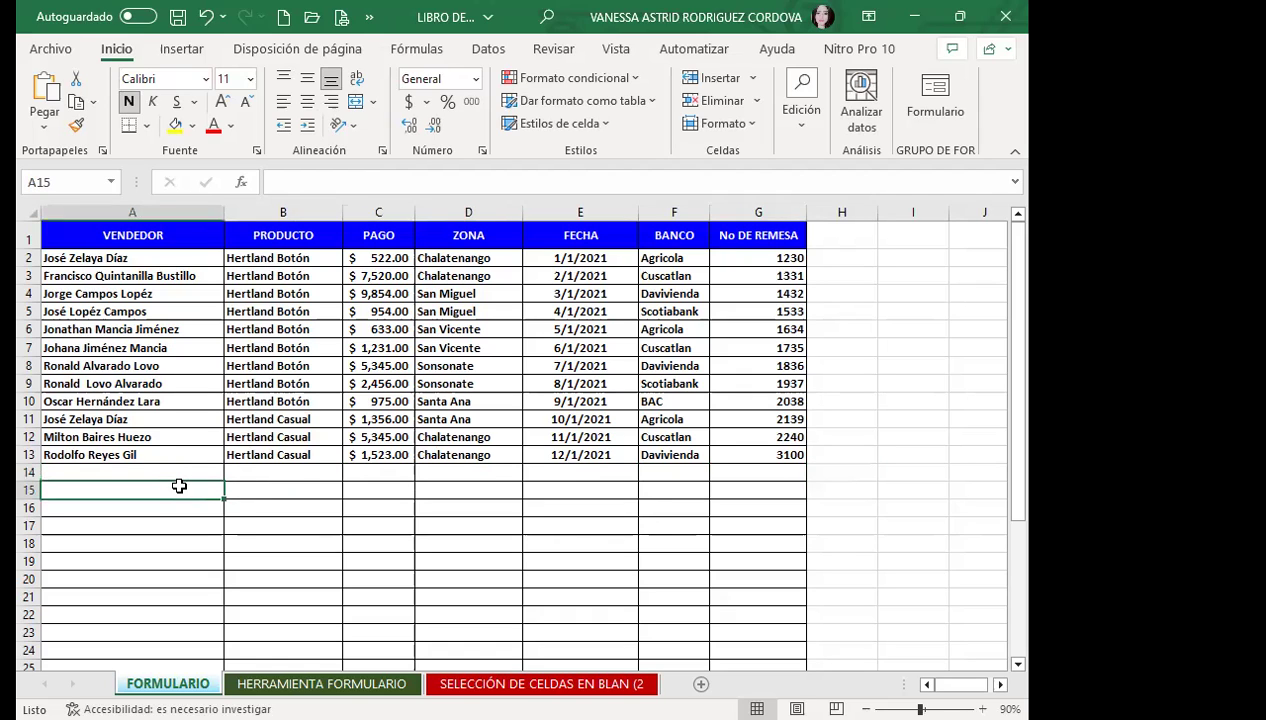
pyautogui.press('Tab')
pyautogui.press('Tab')
pyautogui.press('Tab')
pyautogui.press('Tab')
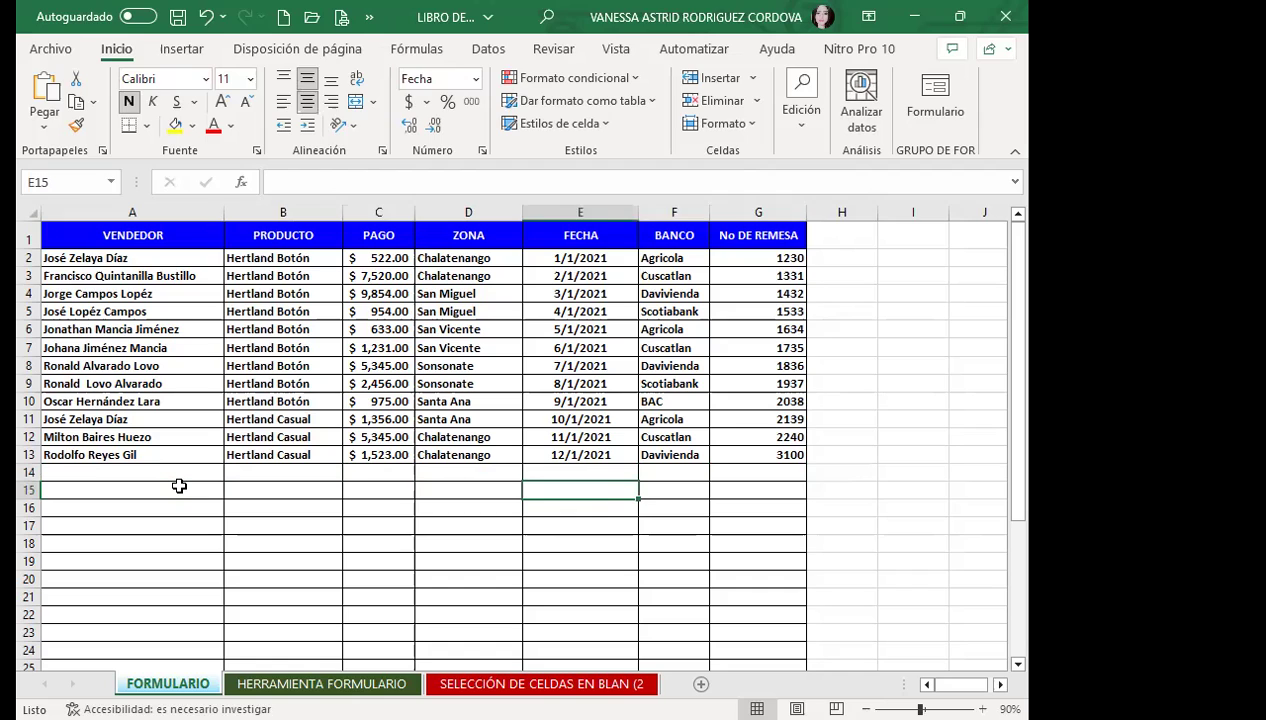
pyautogui.press('Tab')
pyautogui.press('Tab')
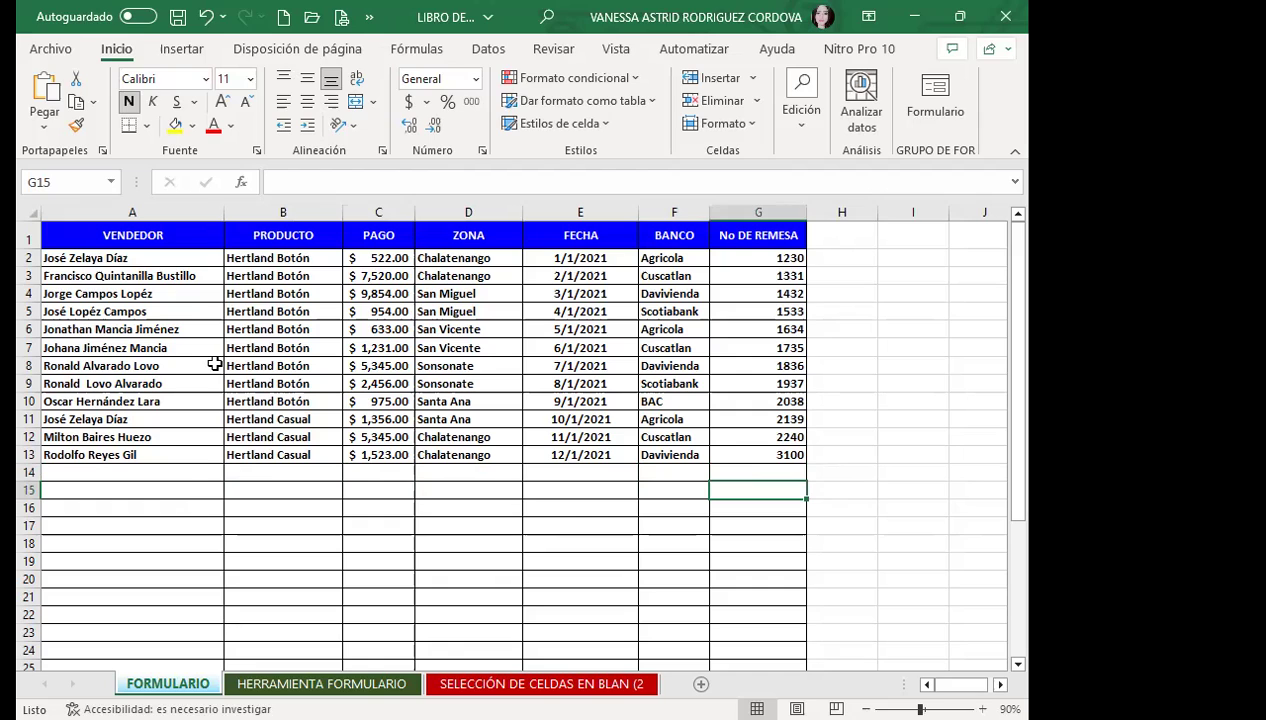
pyautogui.click(774, 457)
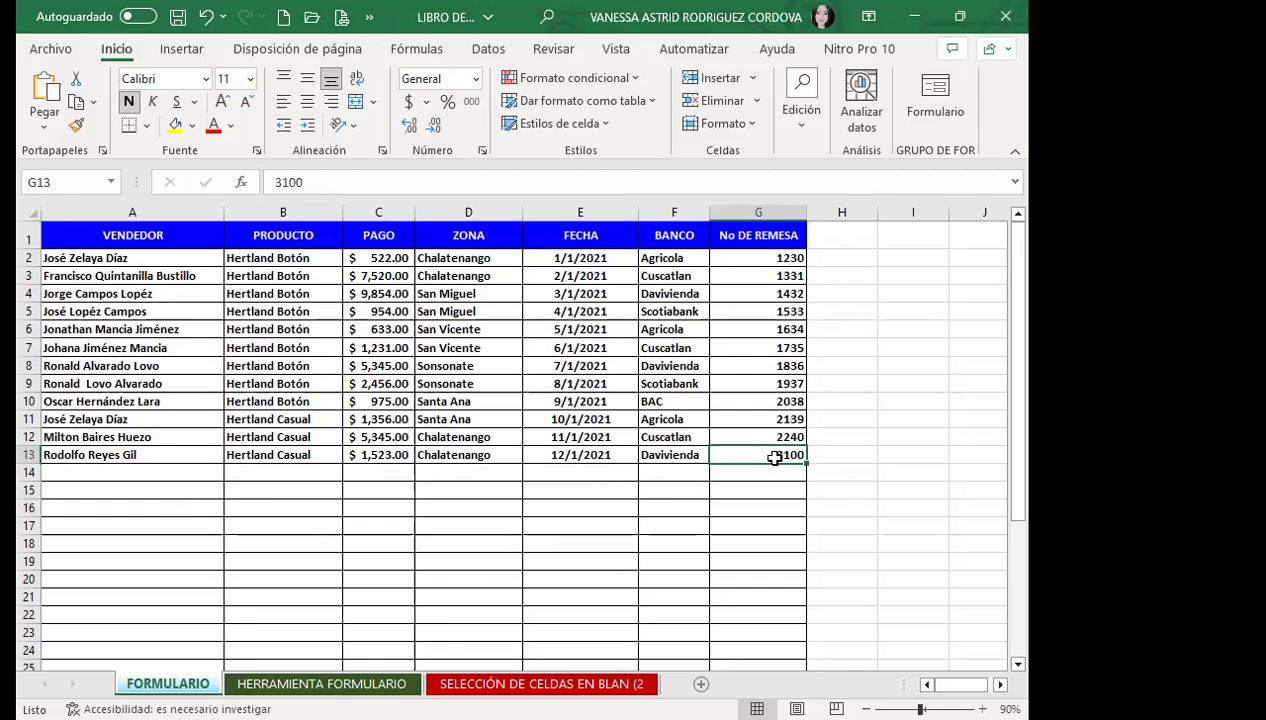
pyautogui.press('Tab')
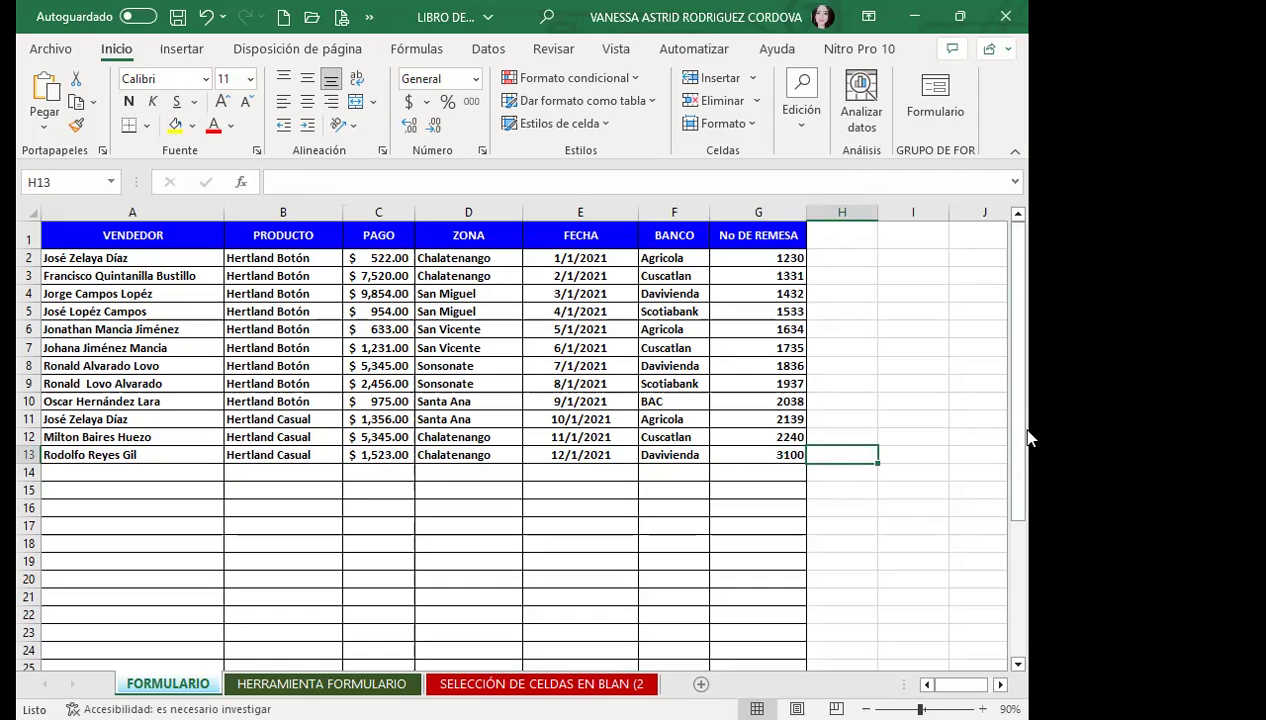
pyautogui.click(153, 472)
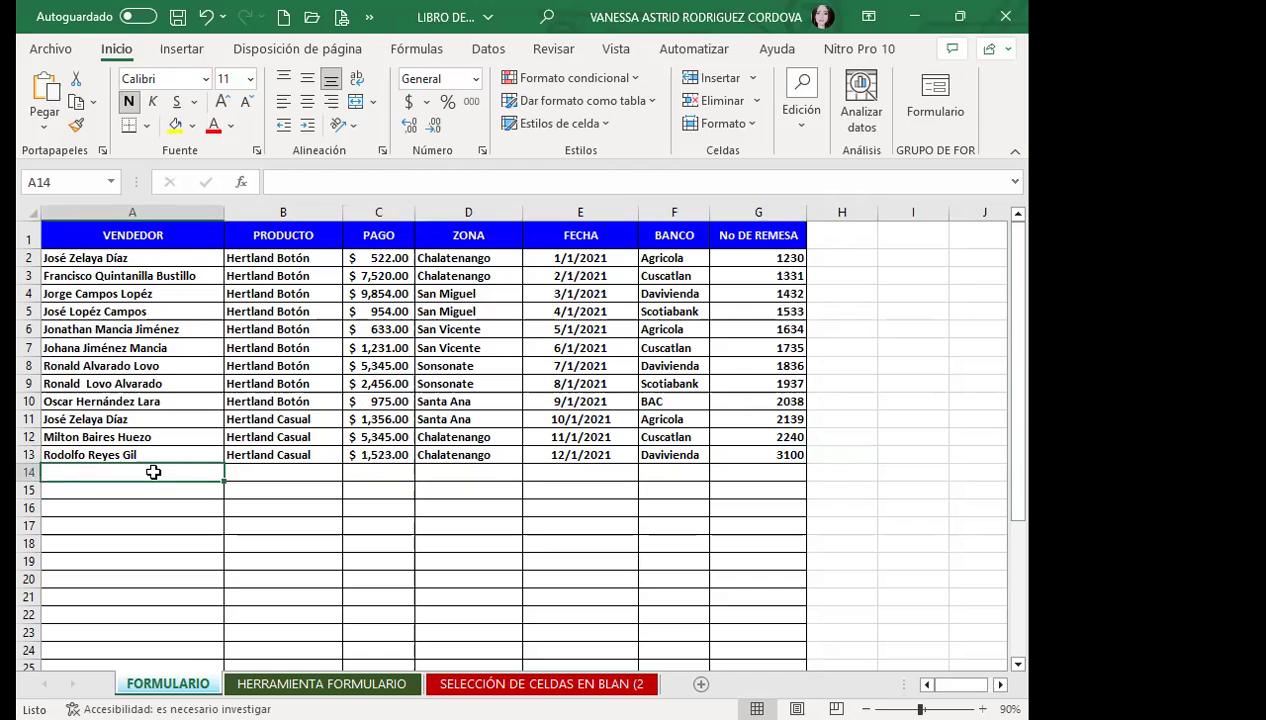
pyautogui.press('Right')
pyautogui.press('Right')
pyautogui.press('Right')
pyautogui.press('Right')
pyautogui.press('Right')
pyautogui.press('Right')
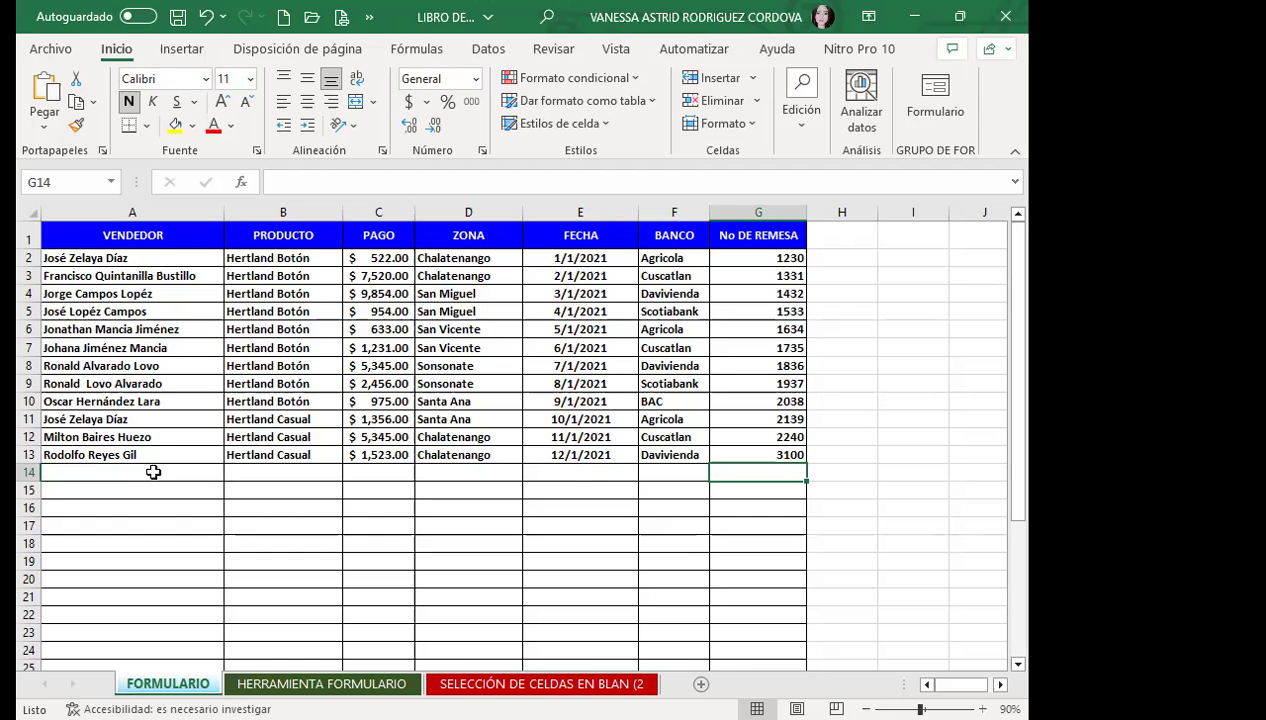
# Paste the copied sales records starting at cell A14
pyautogui.click(153, 472)
pyautogui.hotkey('ctrl', 'v')
pyautogui.scroll(-2, 410, 472)
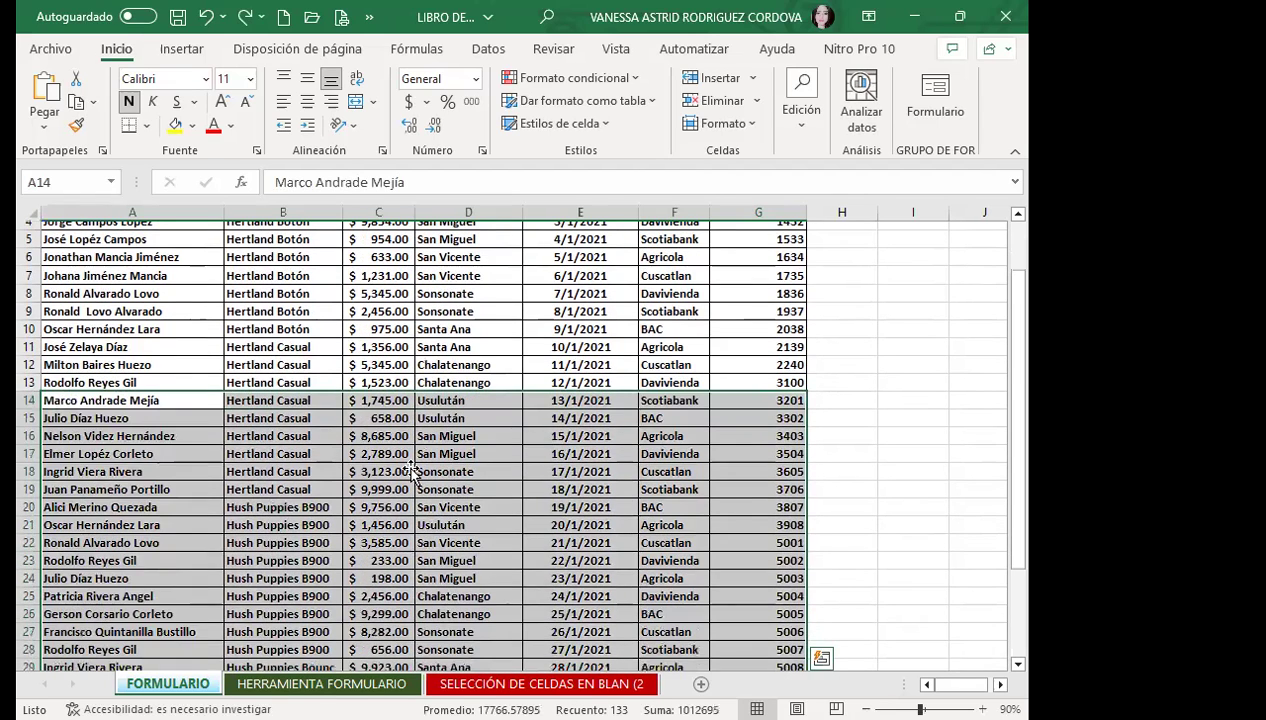
pyautogui.scroll(-4, 410, 472)
pyautogui.click(410, 472)
# Enter the seller's name, product HUSH PUPPIES and payment 4000 in row 33
pyautogui.click(160, 540)
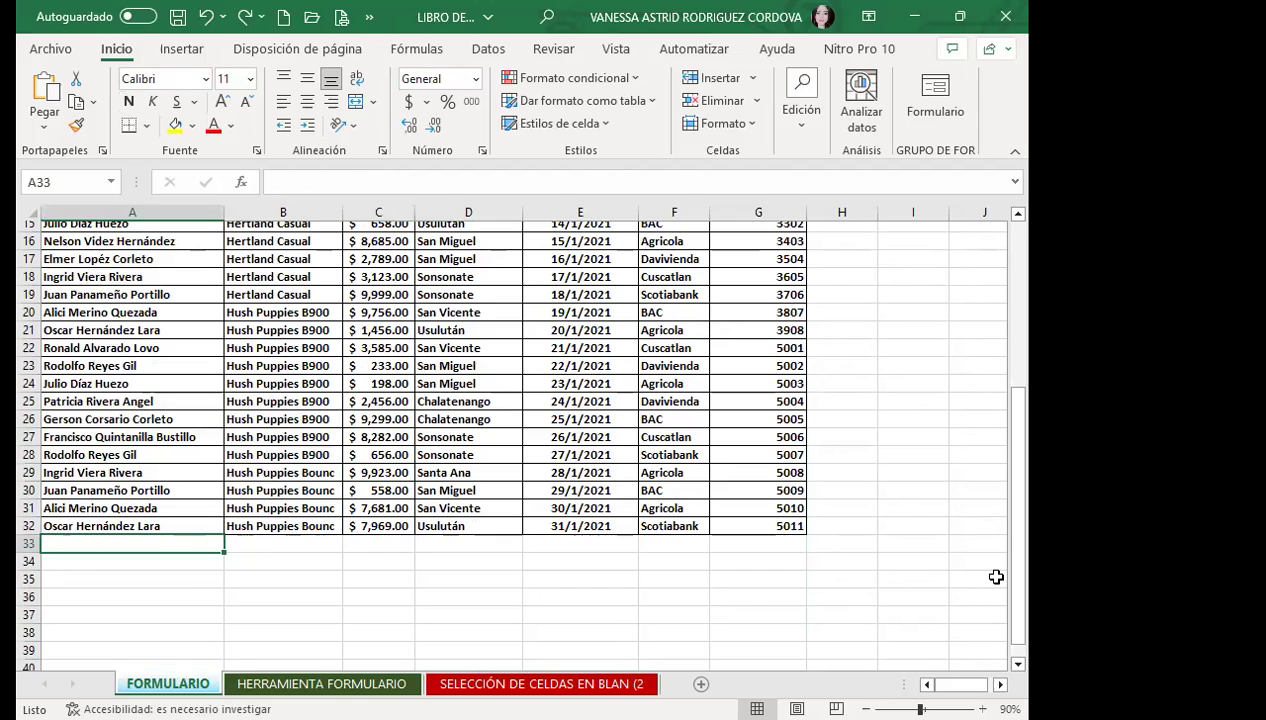
pyautogui.write('VANESSA 1')
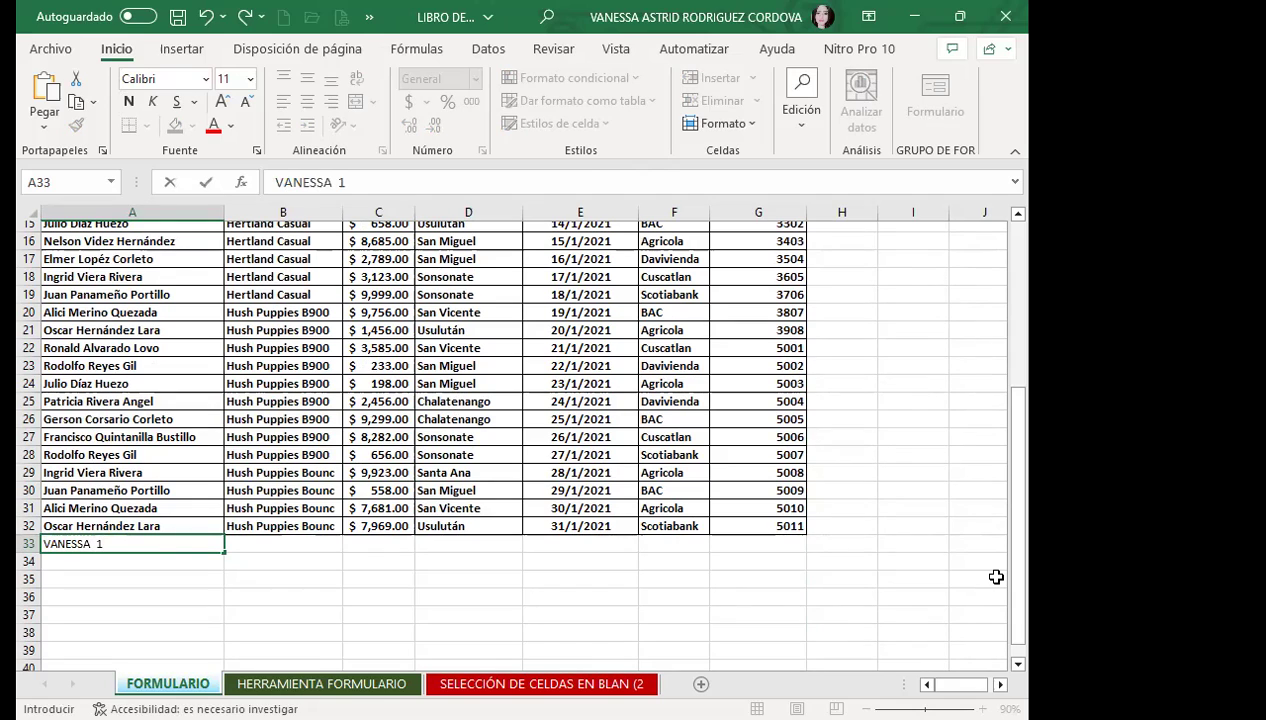
pyautogui.press('BackSpace')
pyautogui.write('RODRIGUEZ')
pyautogui.press('Tab')
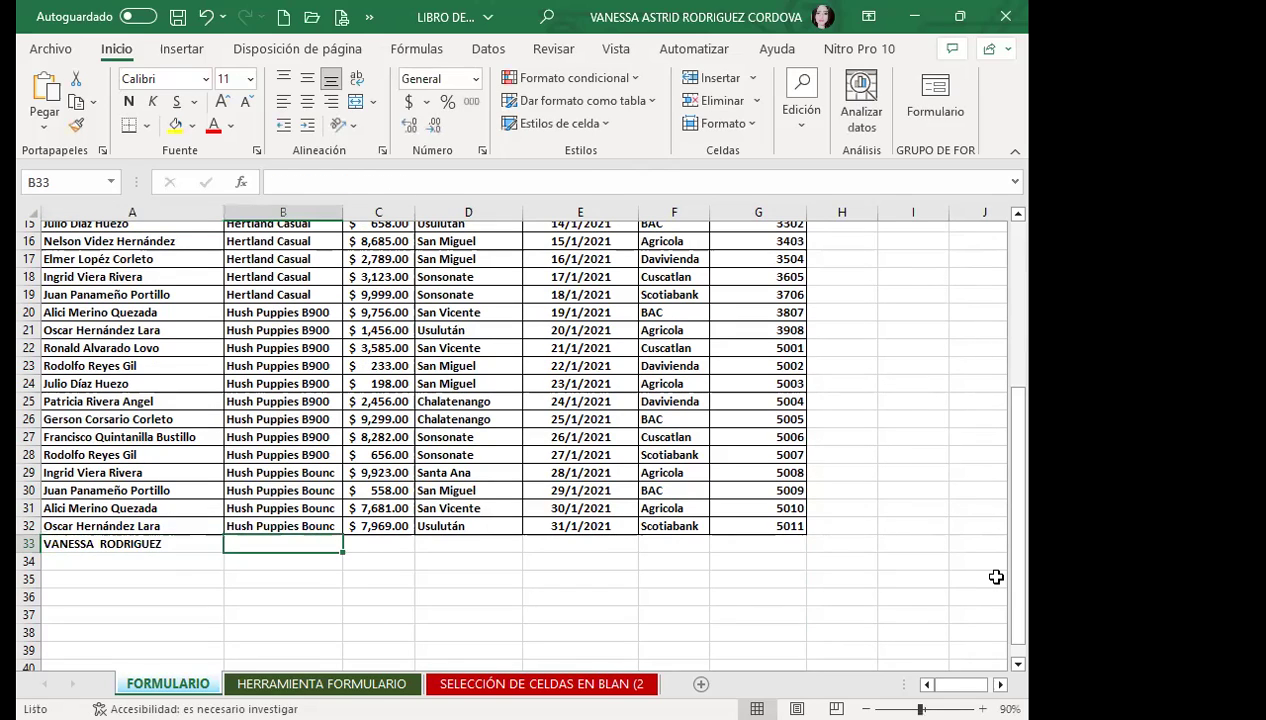
pyautogui.write('HUS')
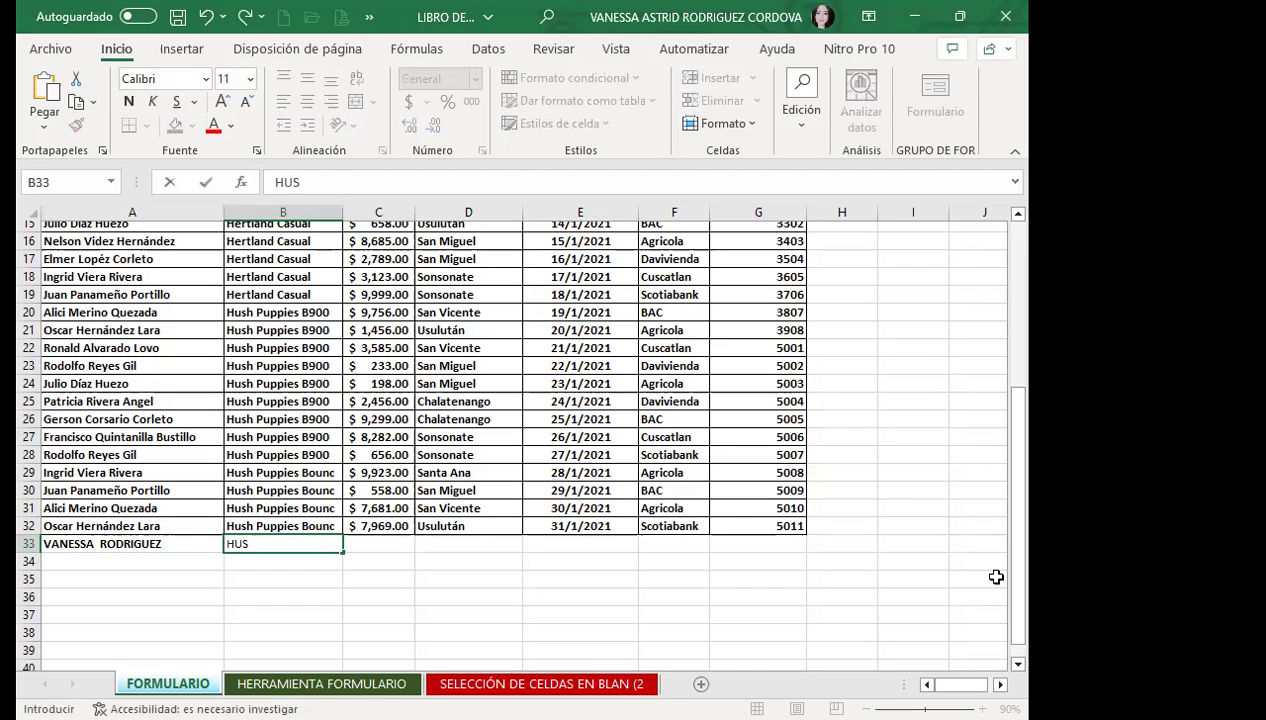
pyautogui.write('H PUPPIES')
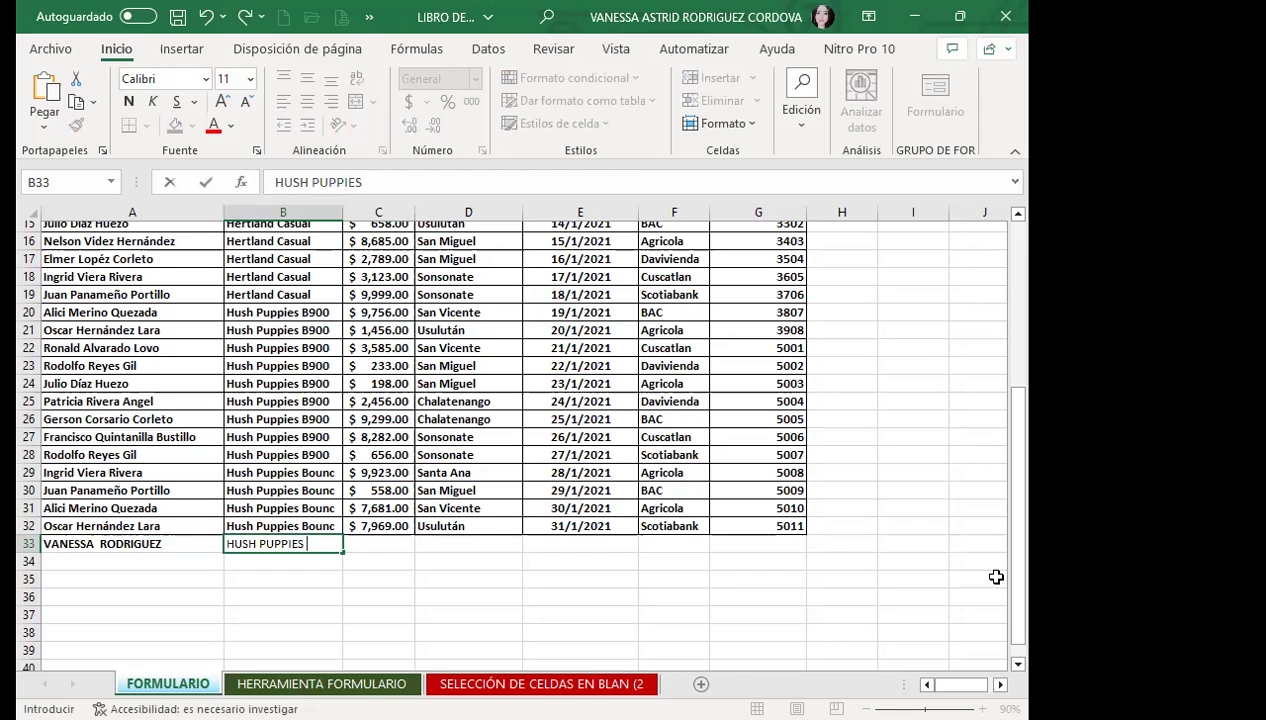
pyautogui.press('Tab')
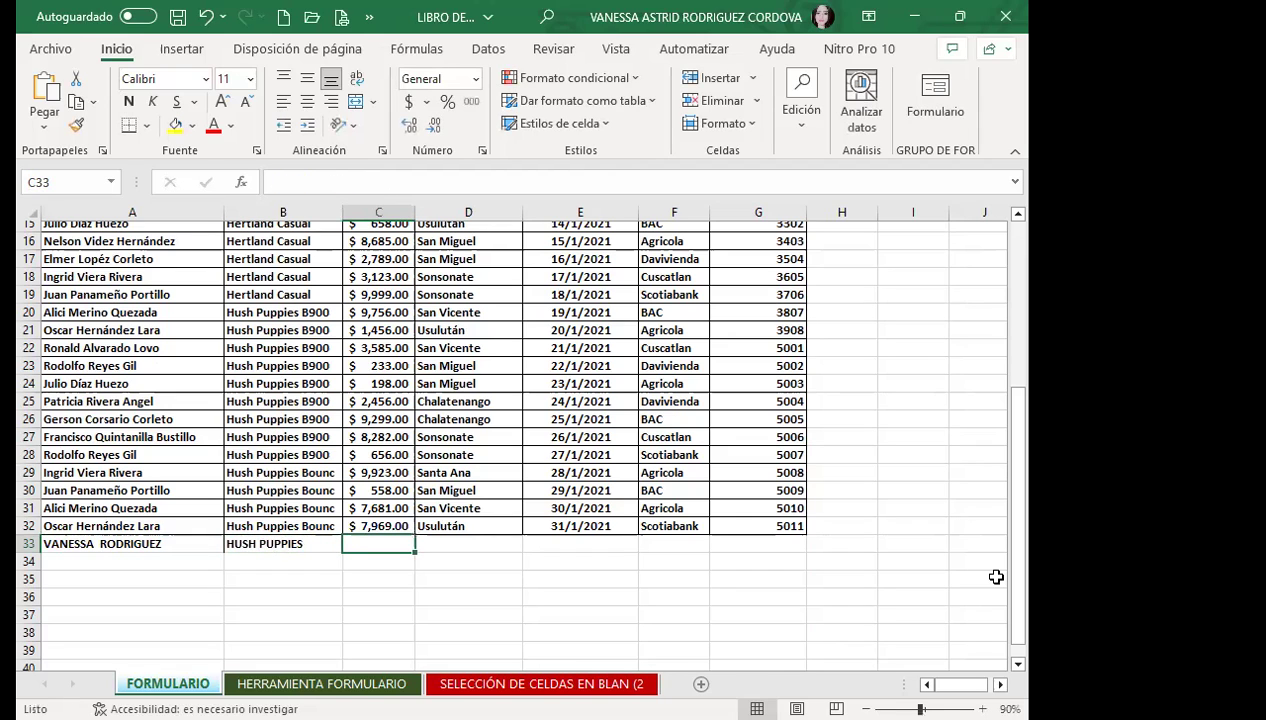
pyautogui.write('4000')
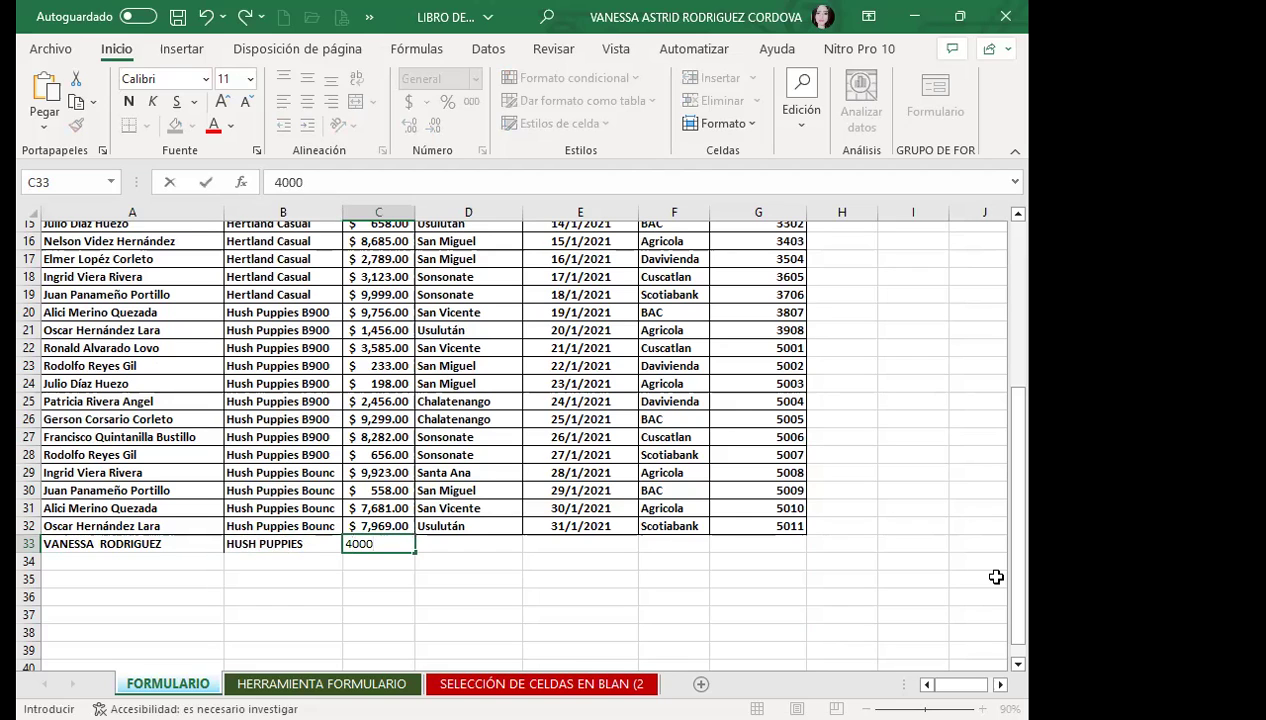
pyautogui.press('Tab')
# Complete row 33 with zone Santa Ana, date 1/2/2021, bank BAC and remittance 5012
pyautogui.write('santa')
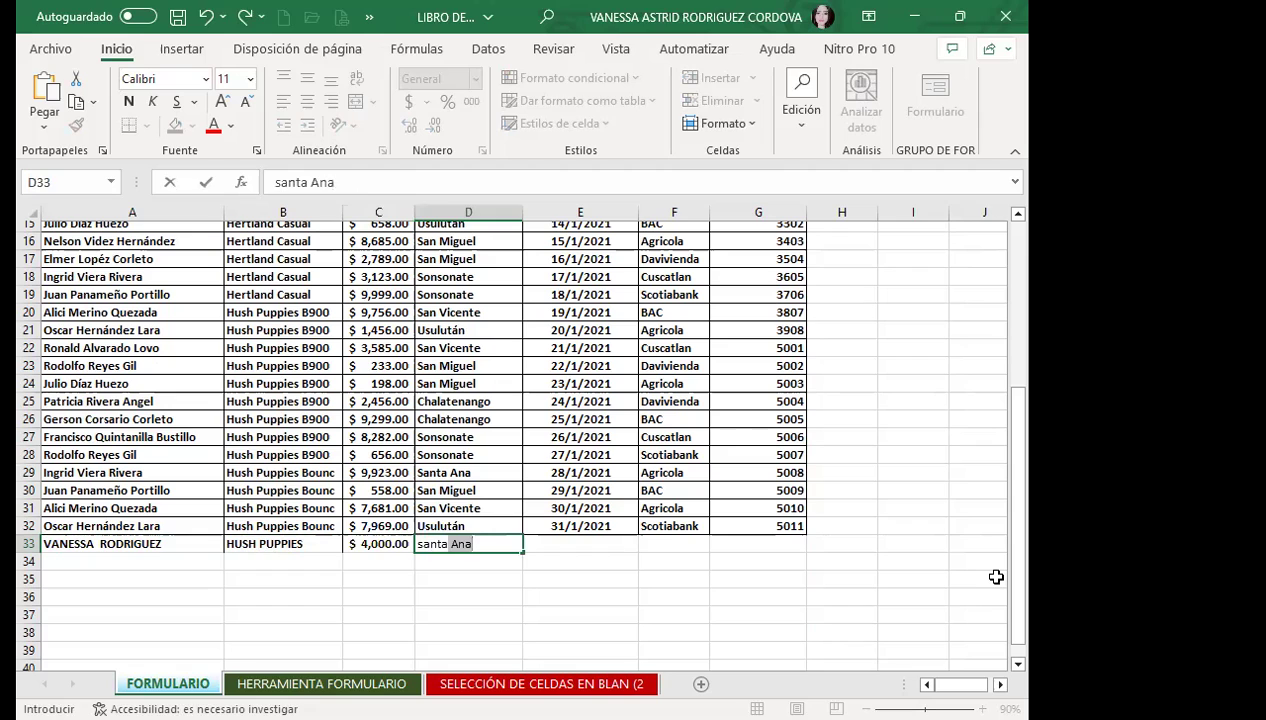
pyautogui.press('Tab')
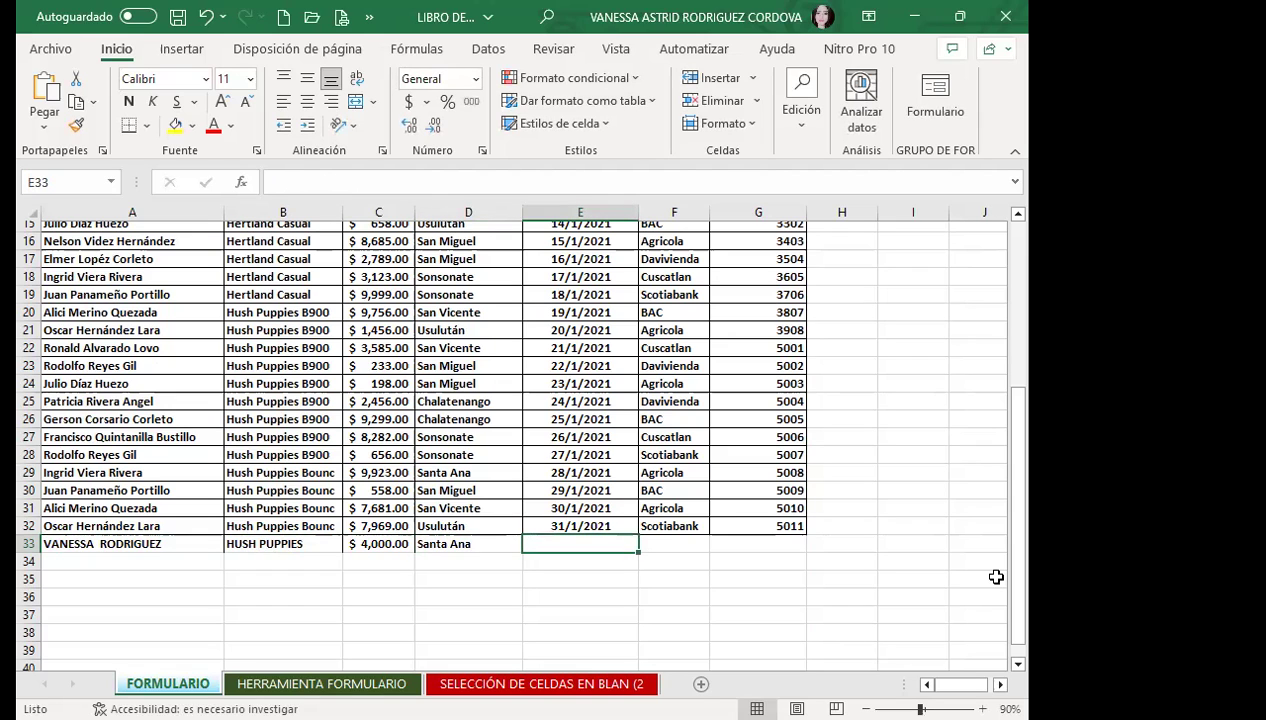
pyautogui.write('1')
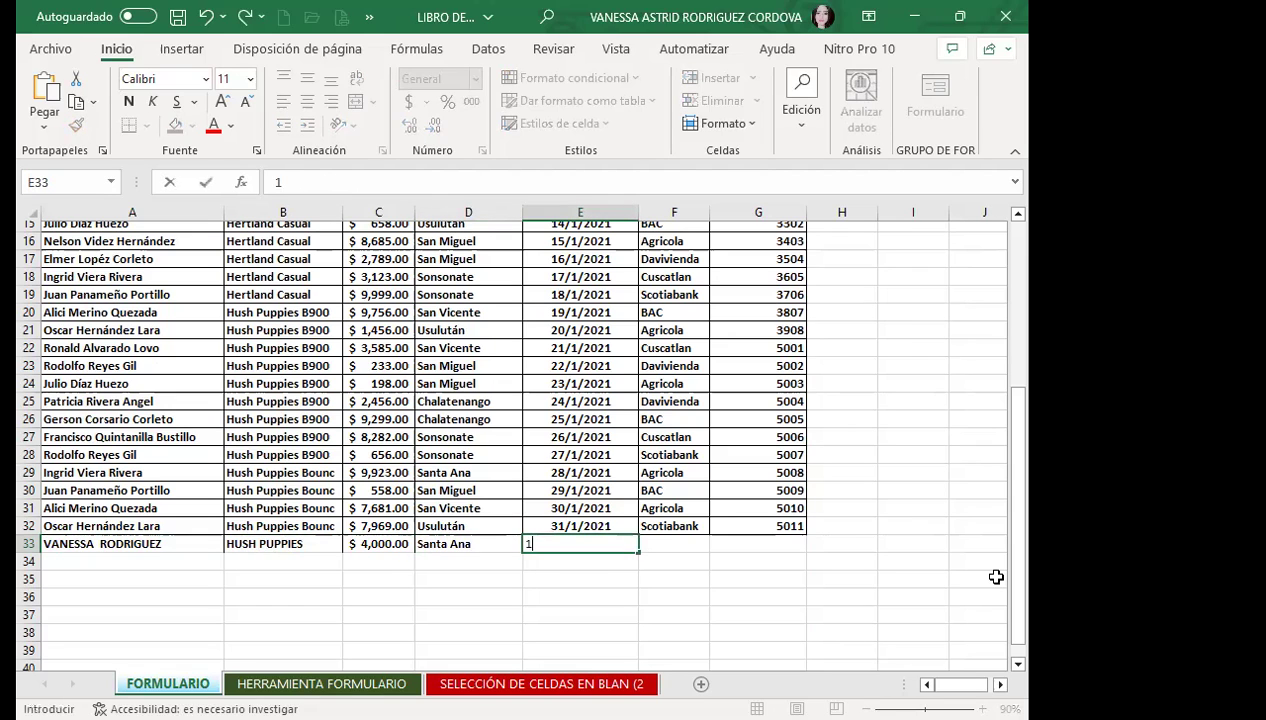
pyautogui.write('/2/20')
pyautogui.write('21')
pyautogui.press('Tab')
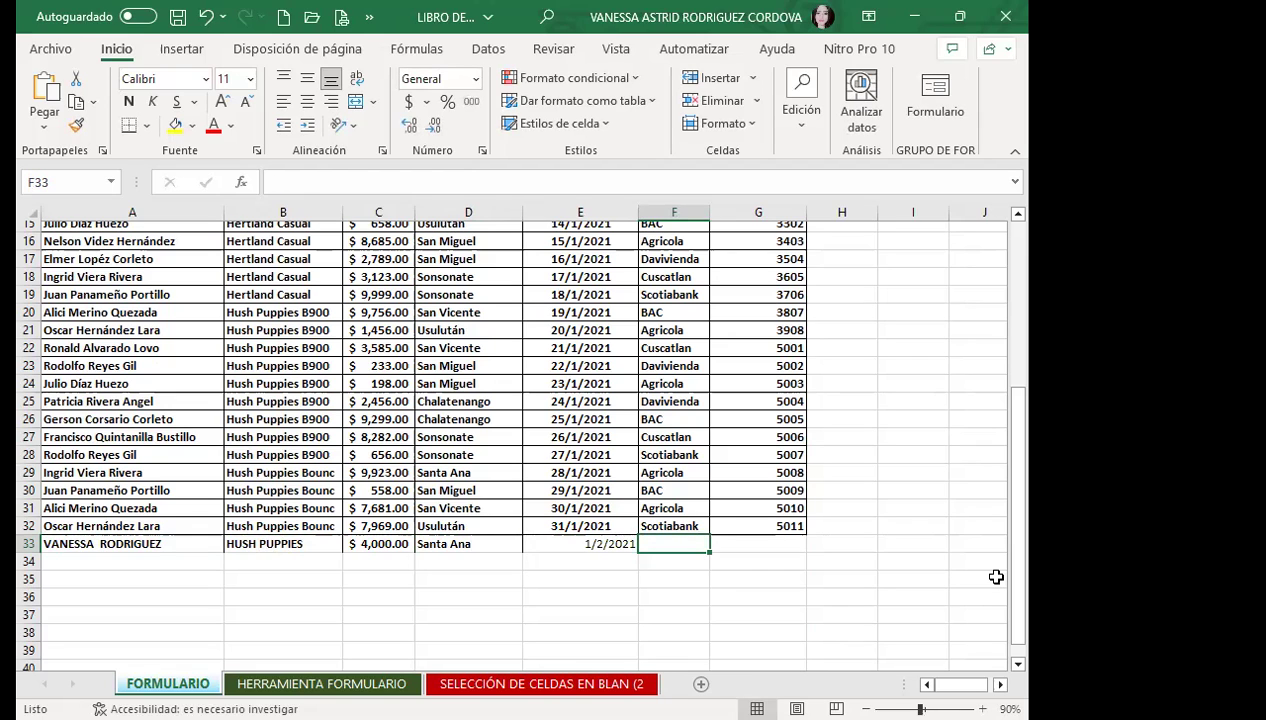
pyautogui.write('BAC')
pyautogui.press('Tab')
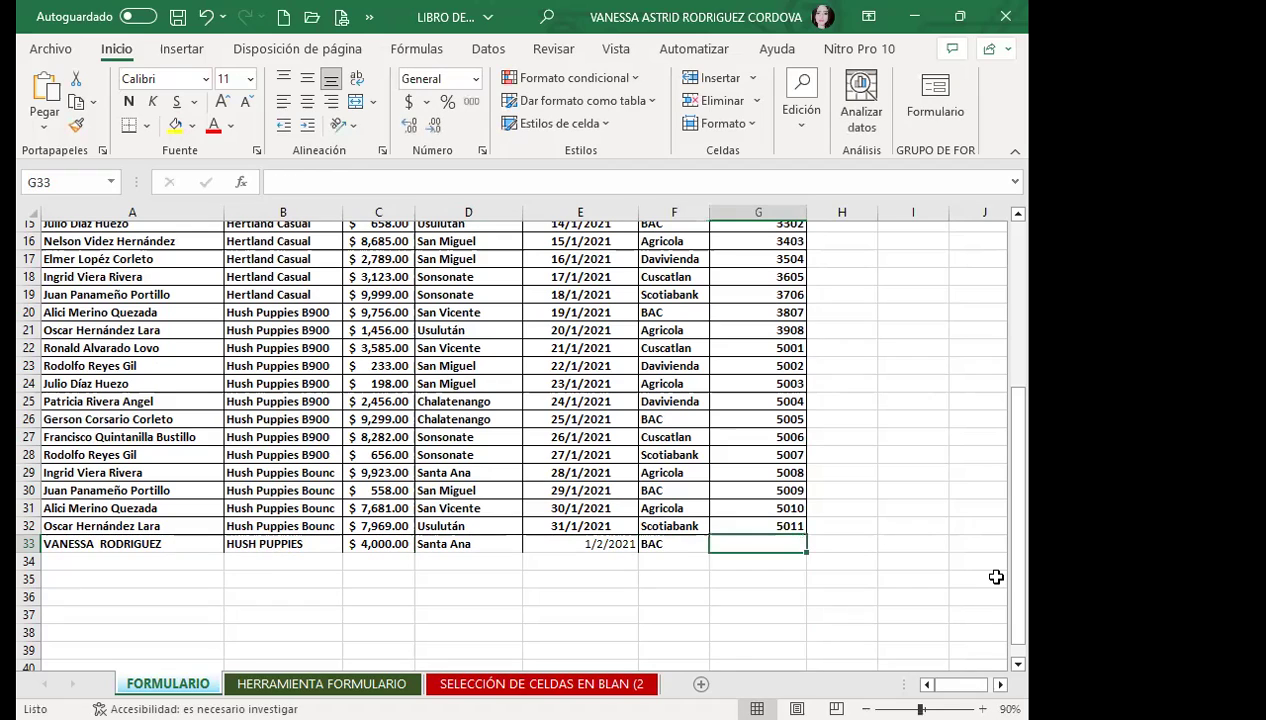
pyautogui.write('5')
pyautogui.write('012')
pyautogui.press('Return')
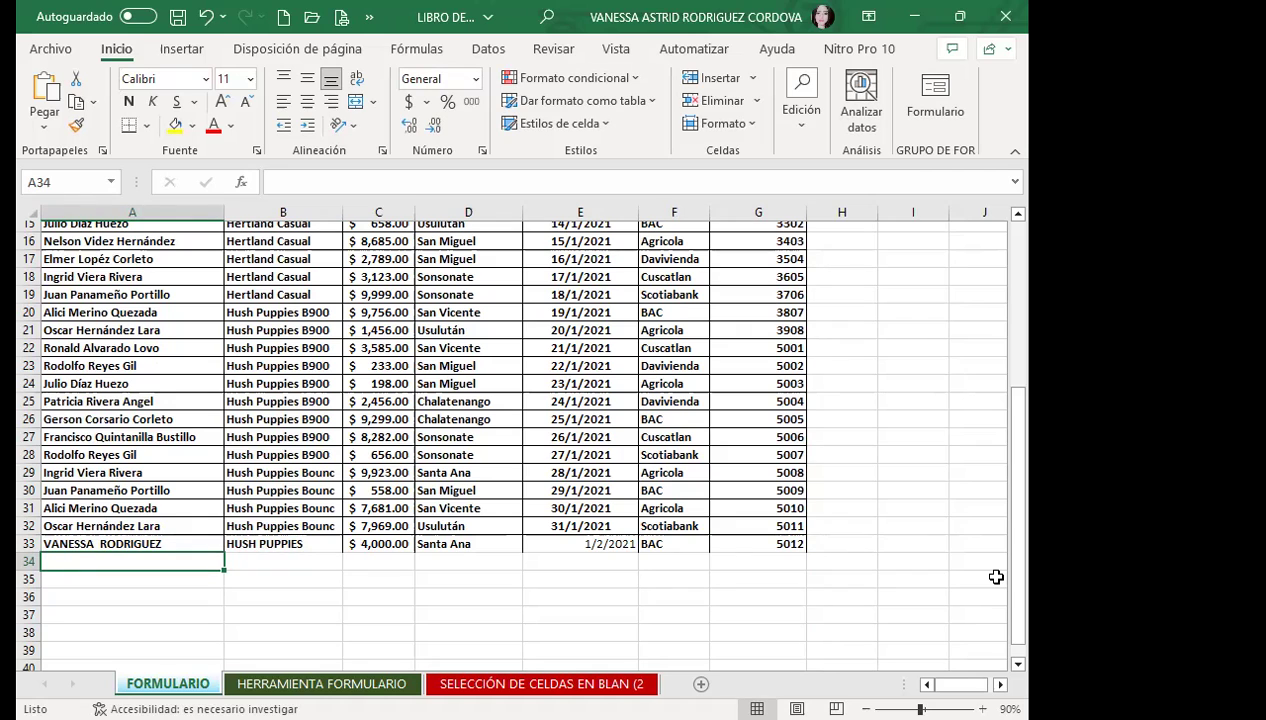
# Type test entries DSAD, DSADSA and DASD into A34:A36, then undo them and the row 33 record
pyautogui.write('DSAD')
pyautogui.press('Return')
pyautogui.write('DSADSA')
pyautogui.press('Return')
pyautogui.write('DASD')
pyautogui.press('Return')
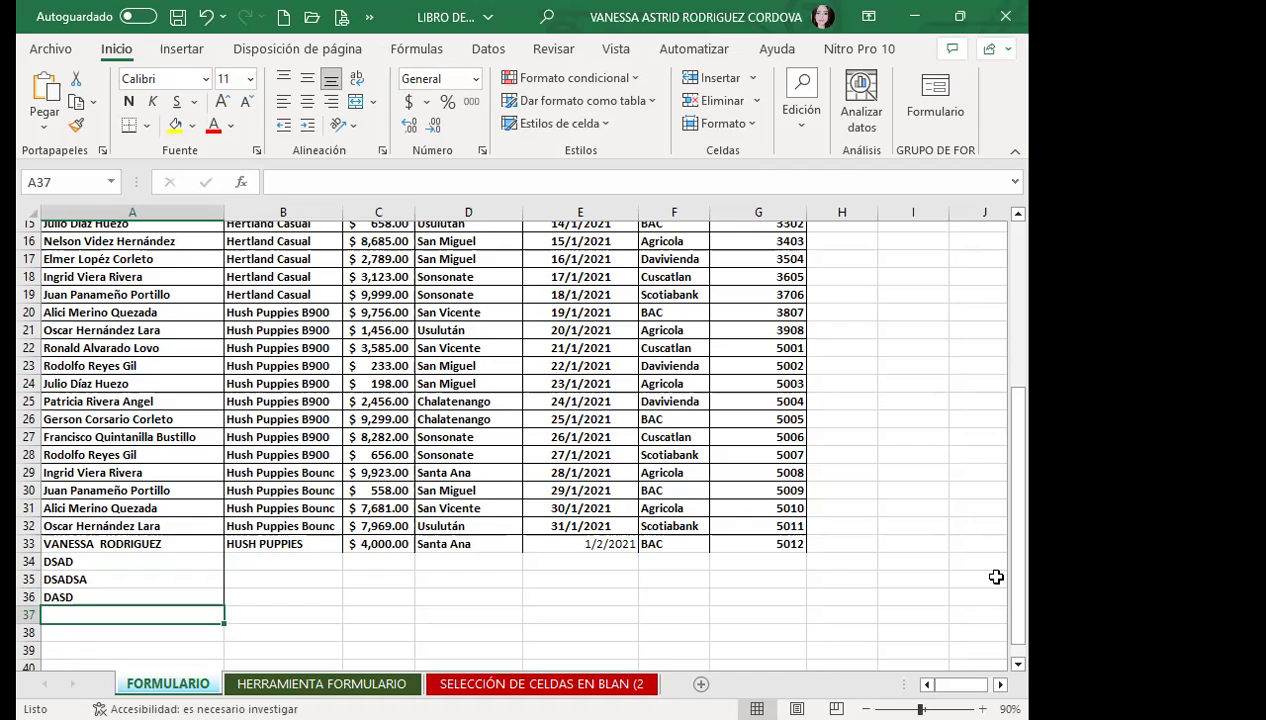
pyautogui.hotkey('ctrl', 'z')
pyautogui.hotkey('ctrl', 'z')
pyautogui.hotkey('ctrl', 'z')
pyautogui.hotkey('ctrl', 'z')
pyautogui.hotkey('ctrl', 'z')
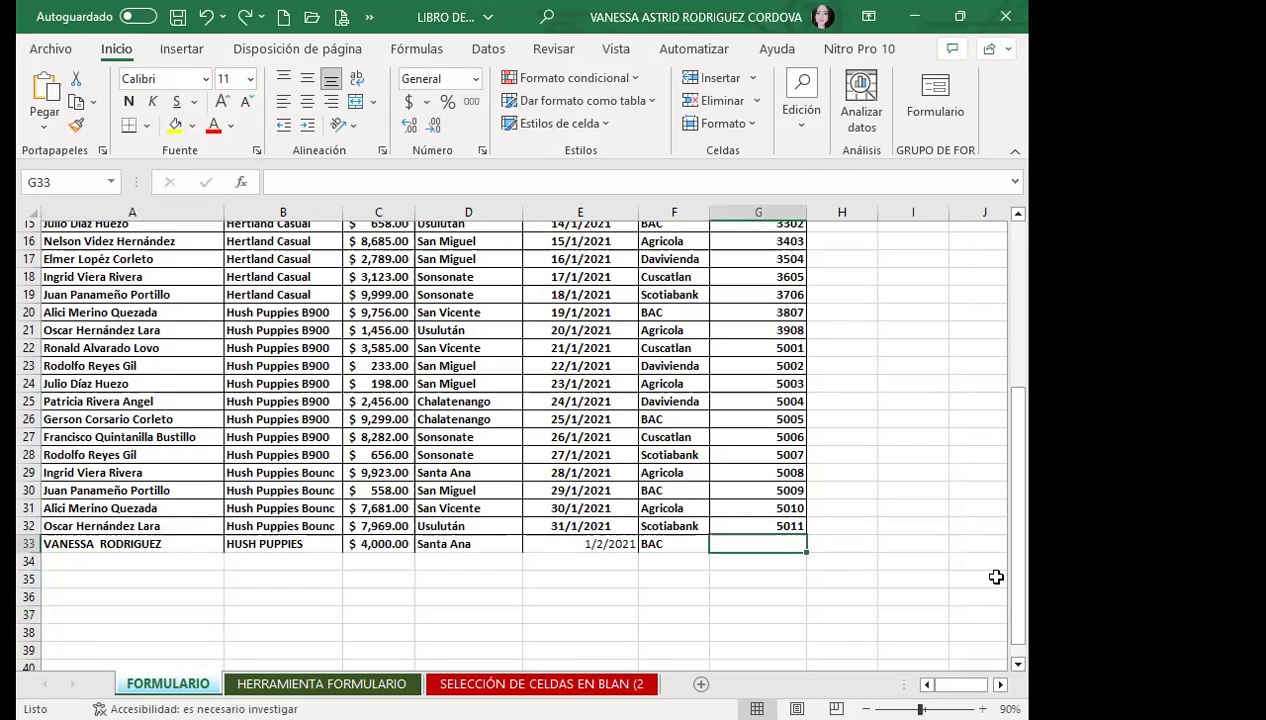
pyautogui.hotkey('ctrl', 'z')
pyautogui.hotkey('ctrl', 'z')
pyautogui.hotkey('ctrl', 'z')
pyautogui.hotkey('ctrl', 'z')
pyautogui.hotkey('ctrl', 'z')
pyautogui.hotkey('ctrl', 'z')
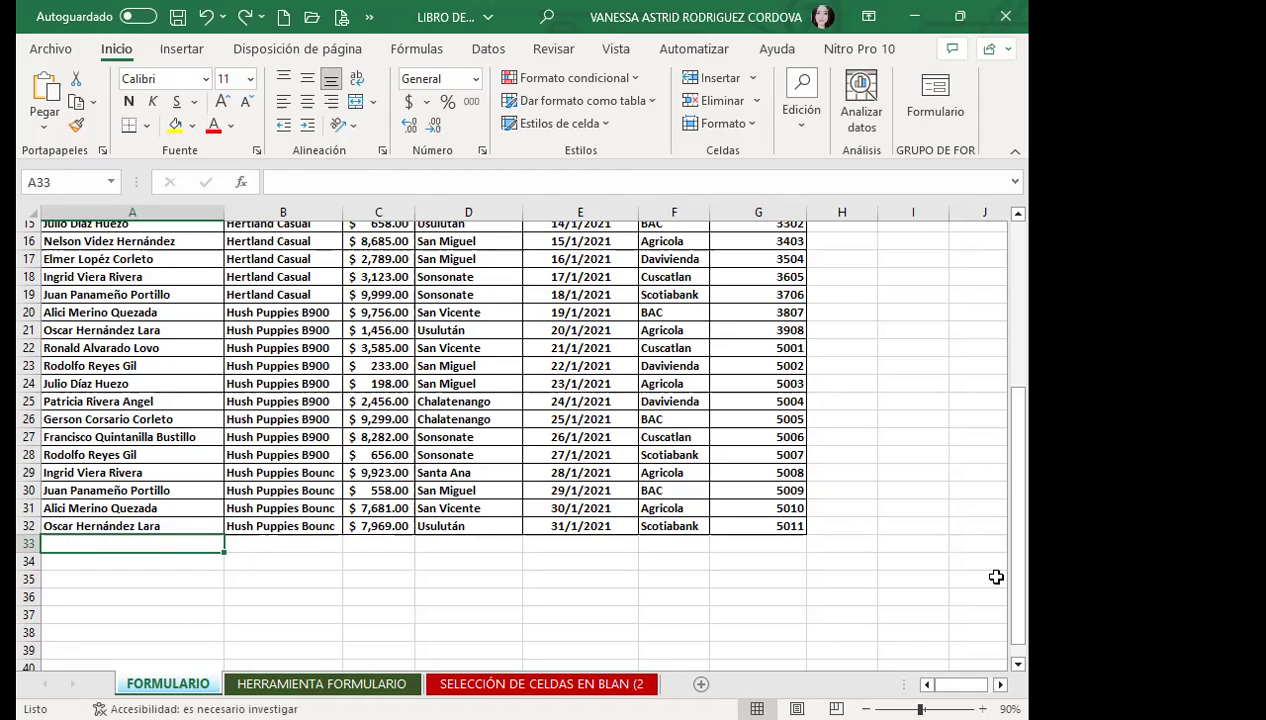
pyautogui.click(935, 103)
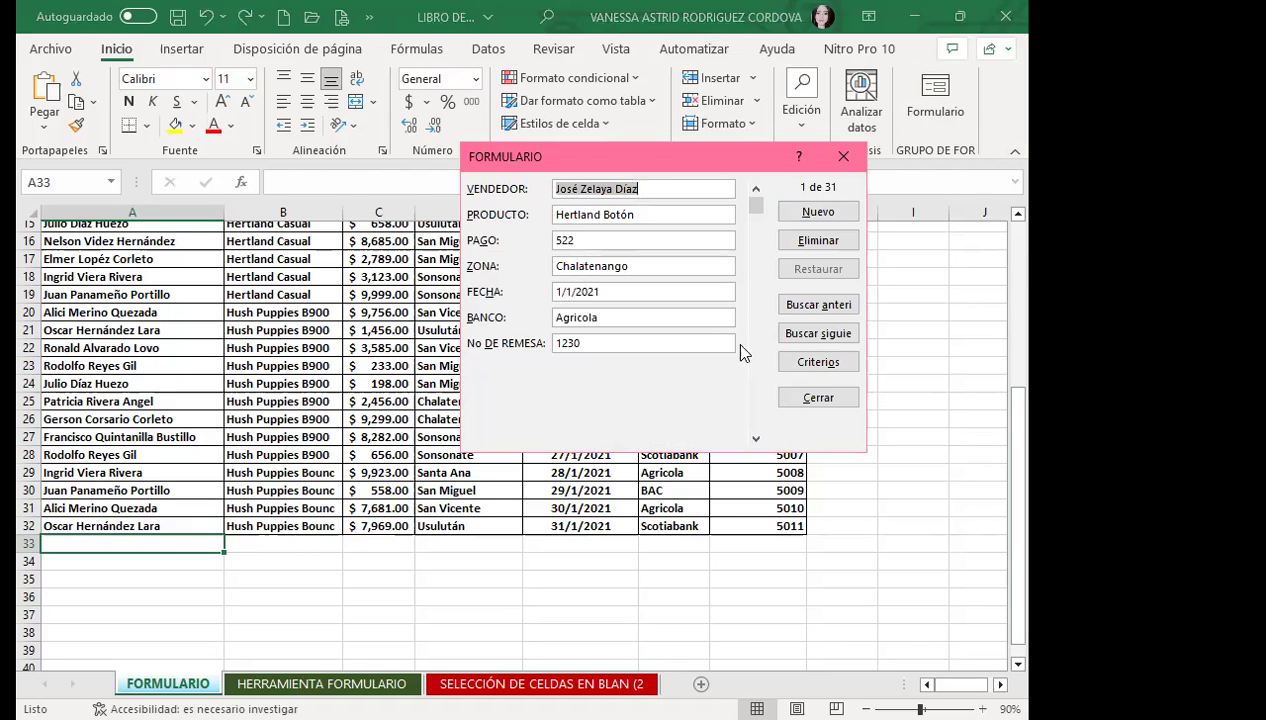
pyautogui.click(818, 212)
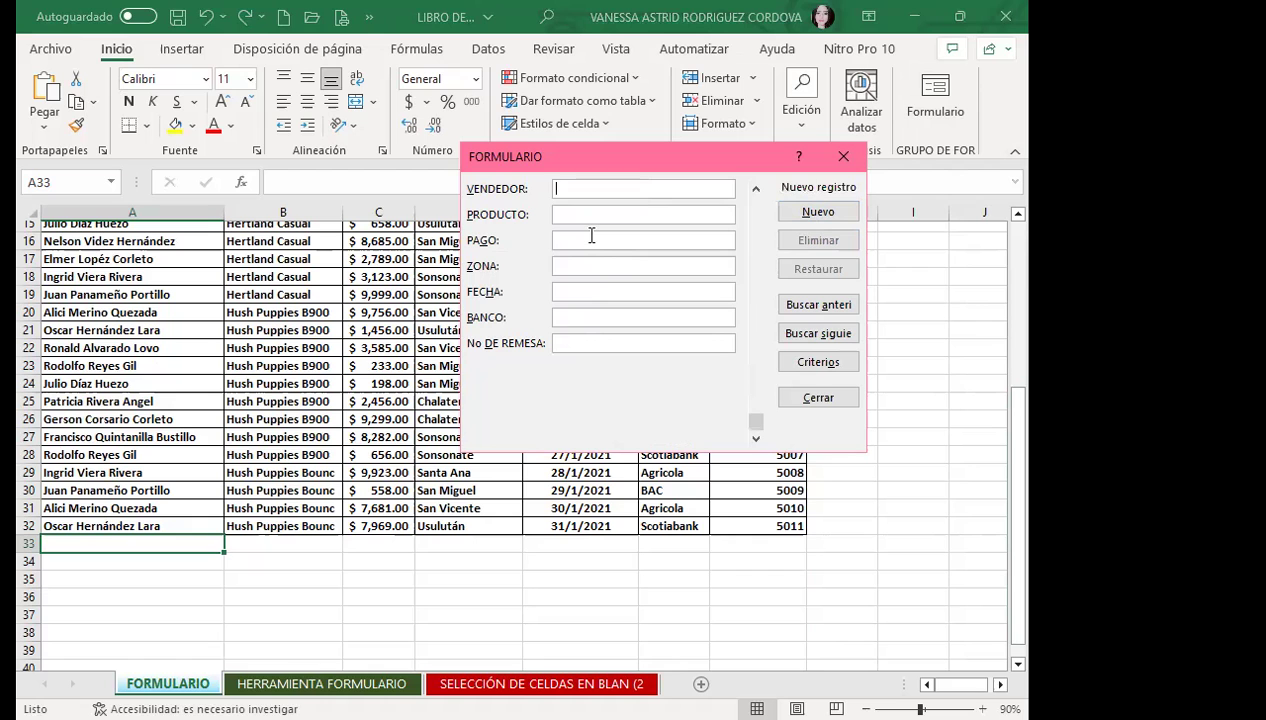
pyautogui.click(830, 150)
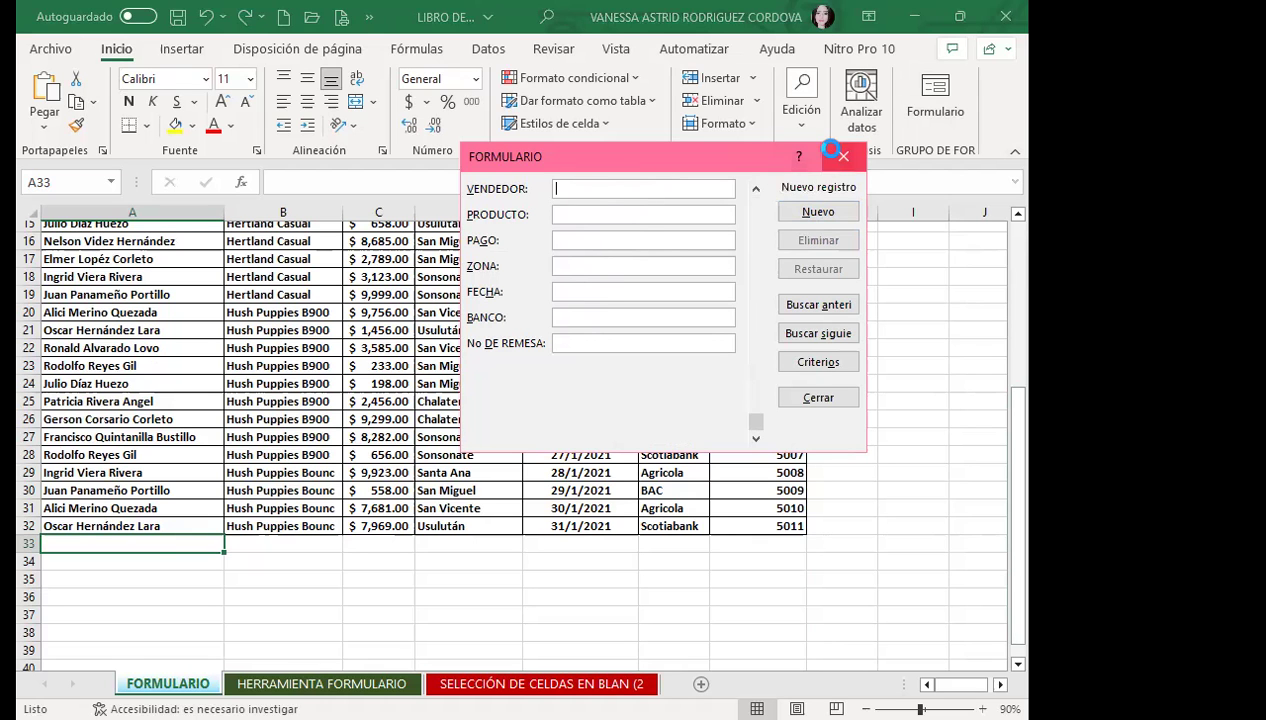
pyautogui.click(90, 293)
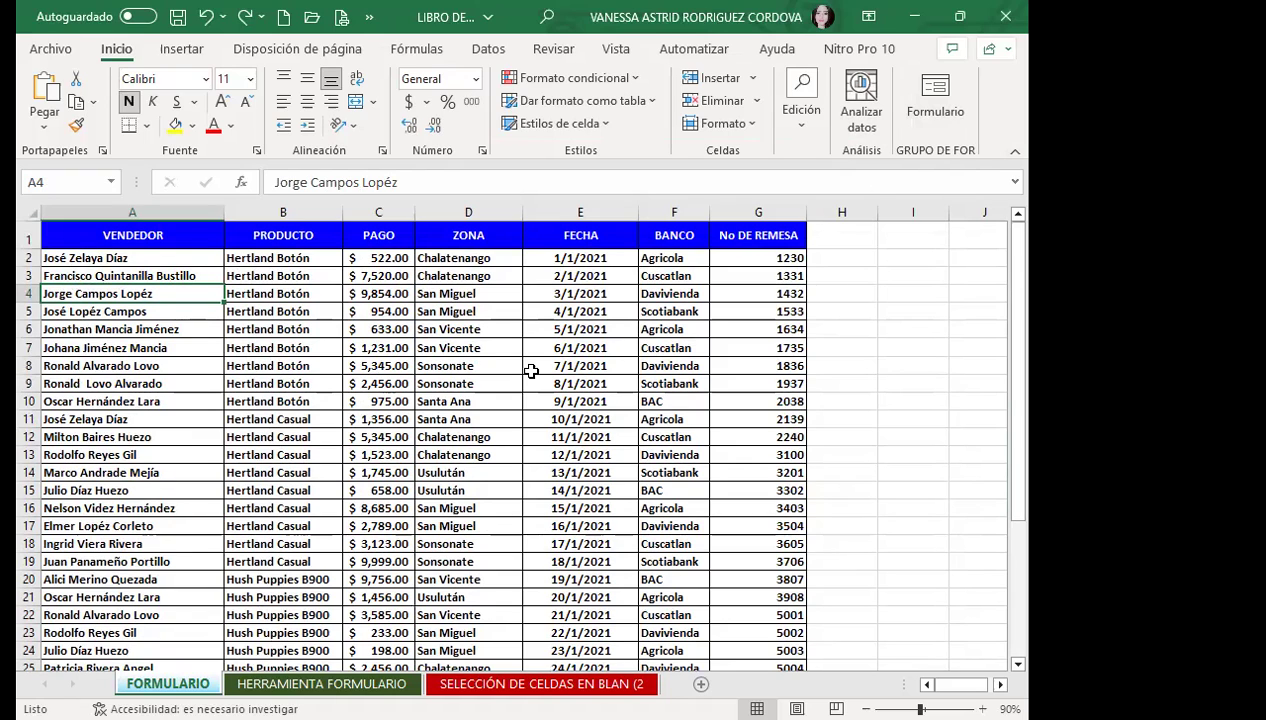
# Start a new record in the FORMULARIO data form with the seller's name and product HERTALND
pyautogui.click(933, 97)
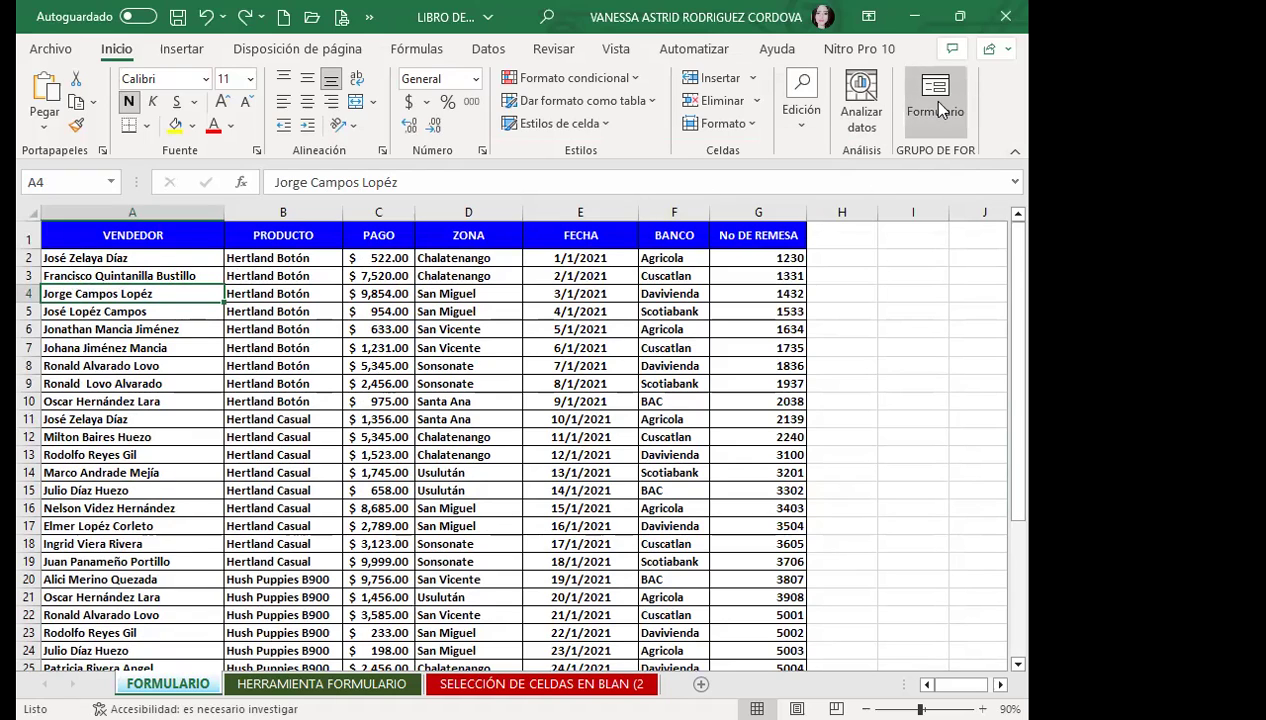
pyautogui.click(818, 212)
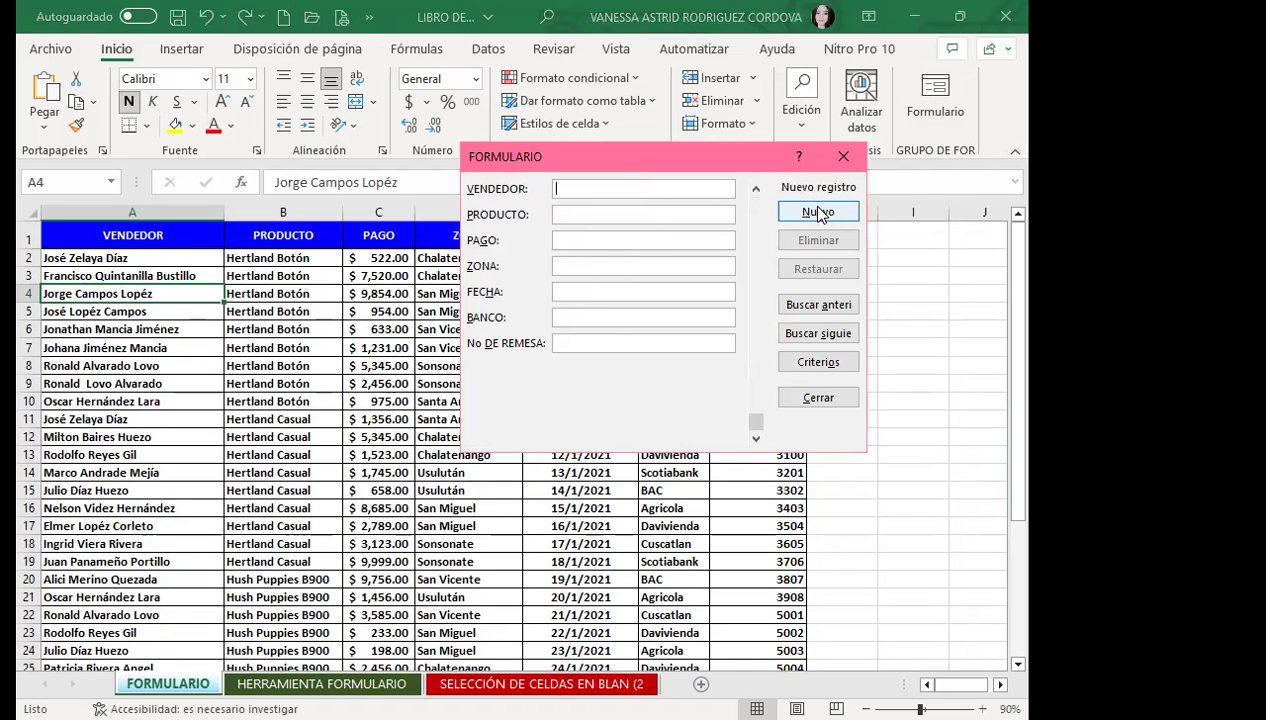
pyautogui.write('VANESSA')
pyautogui.write(' RODRIGUE')
pyautogui.press('BackSpace')
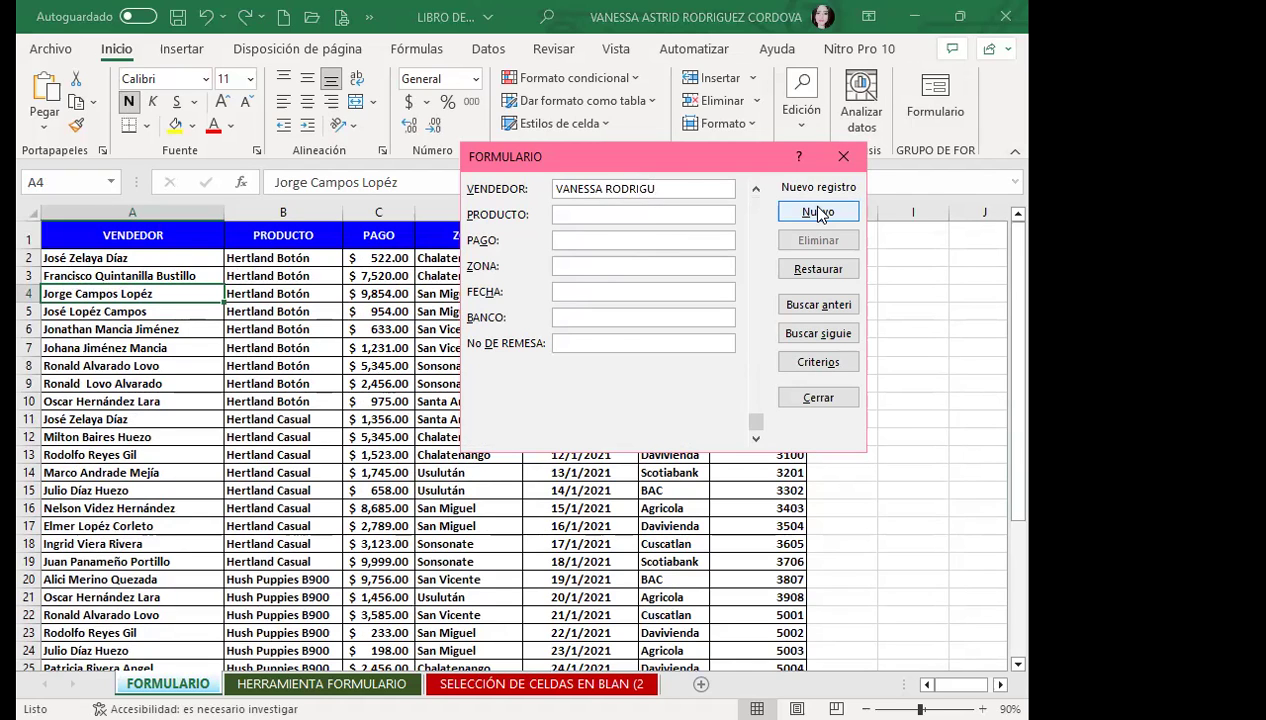
pyautogui.write('EZ')
pyautogui.press('Tab')
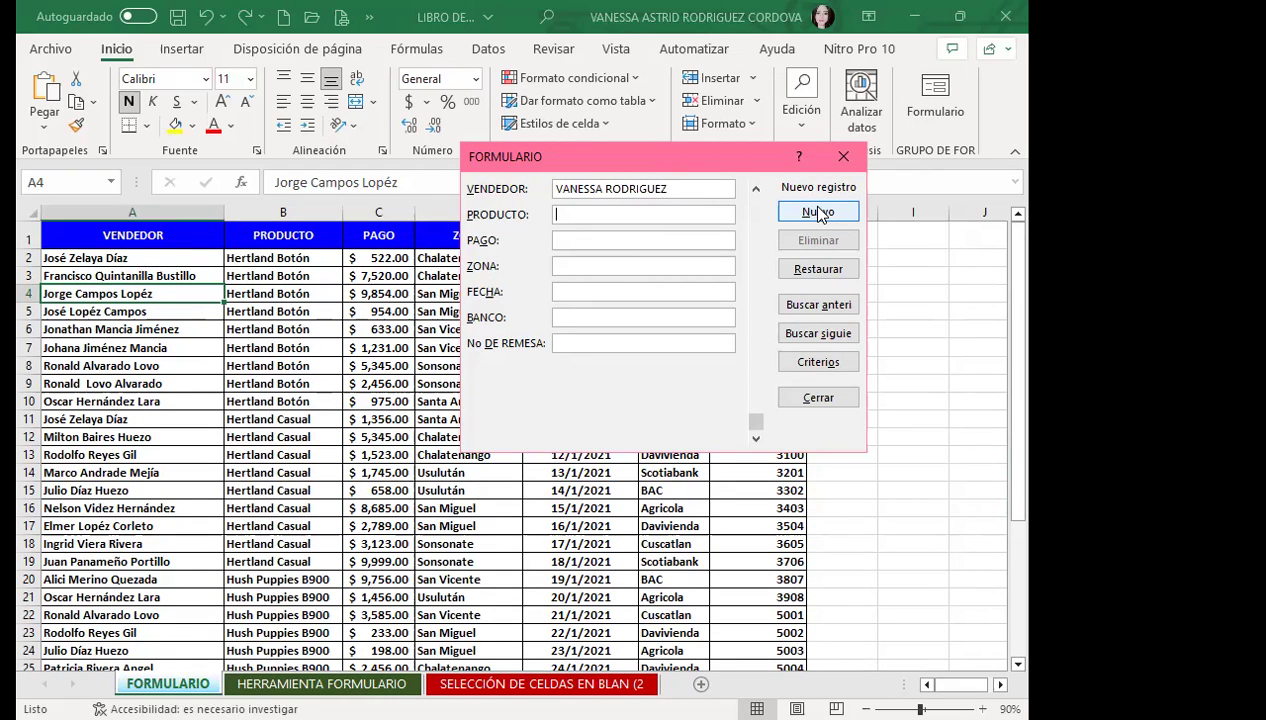
pyautogui.write('HER')
pyautogui.write('TE')
pyautogui.press('BackSpace')
pyautogui.write('ALND')
pyautogui.press('BackSpace')
pyautogui.press('BackSpace')
pyautogui.write('ND')
pyautogui.press('Tab')
# Fill payment 2000, zone SANTA ANA, date 1/2/2021 and bank bac, then save the record
pyautogui.write('2000')
pyautogui.press('Tab')
pyautogui.write('SANTA ANA')
pyautogui.press('Tab')
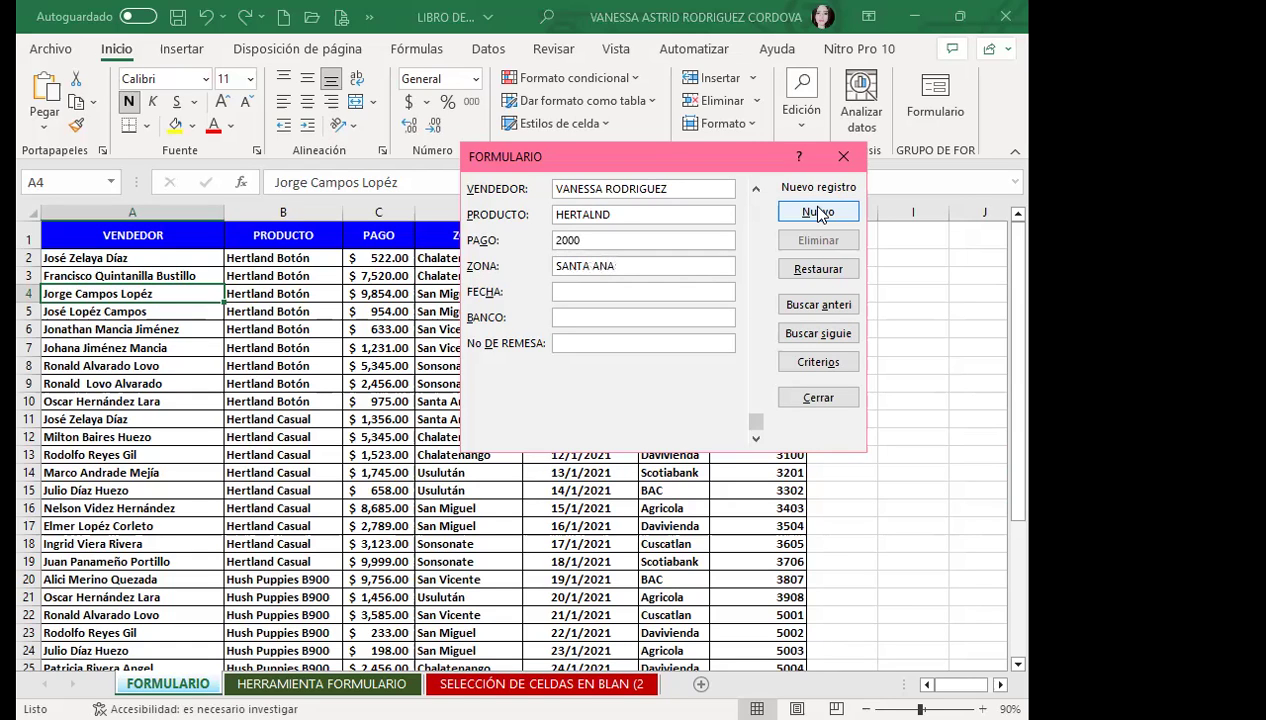
pyautogui.write('1')
pyautogui.write('/2/2021')
pyautogui.press('Tab')
pyautogui.write('bac')
pyautogui.press('Tab')
pyautogui.press('Up')
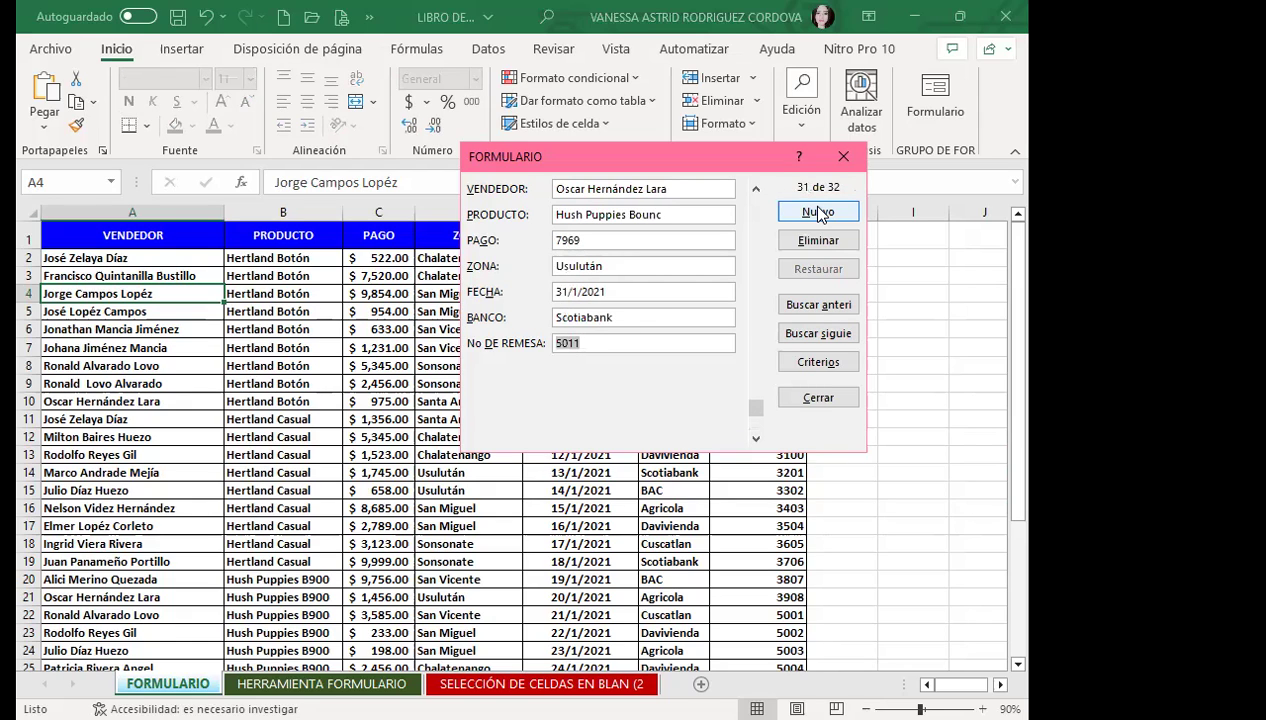
# Go to record 32, change its bank to BAC and remittance to 5012, and save it
pyautogui.moveTo(758, 416); pyautogui.dragTo(755, 432)
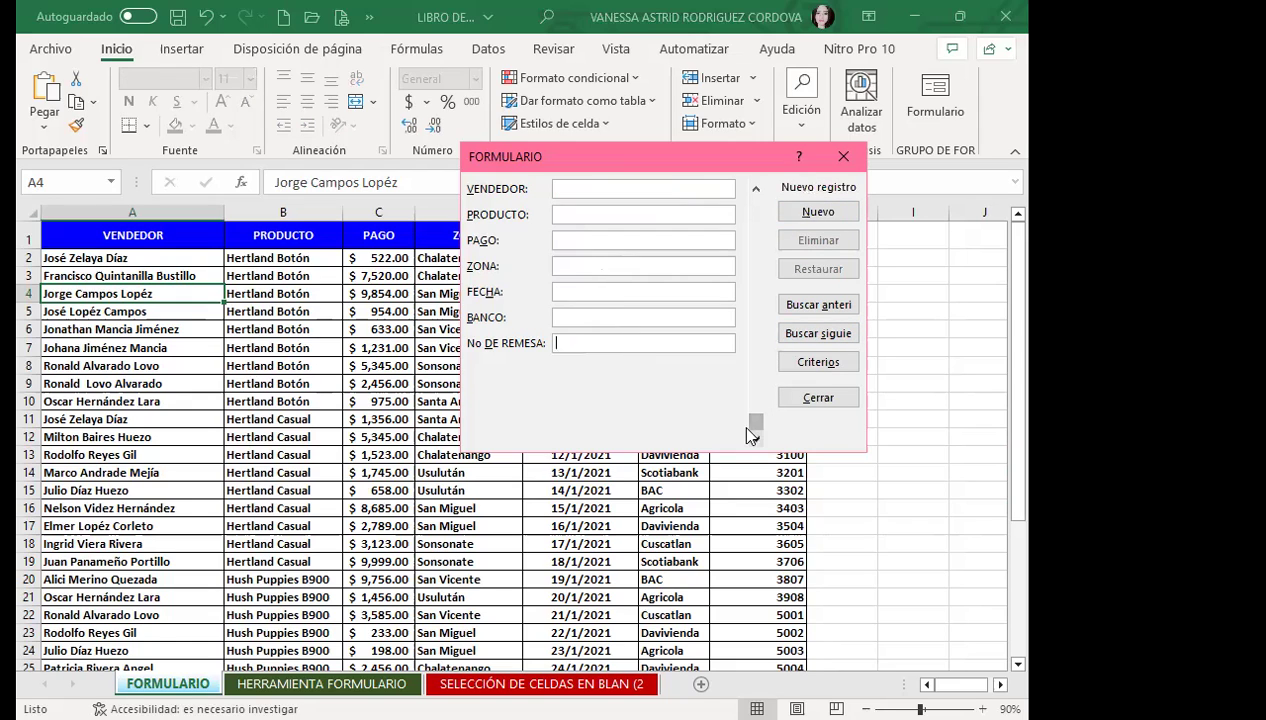
pyautogui.click(756, 190)
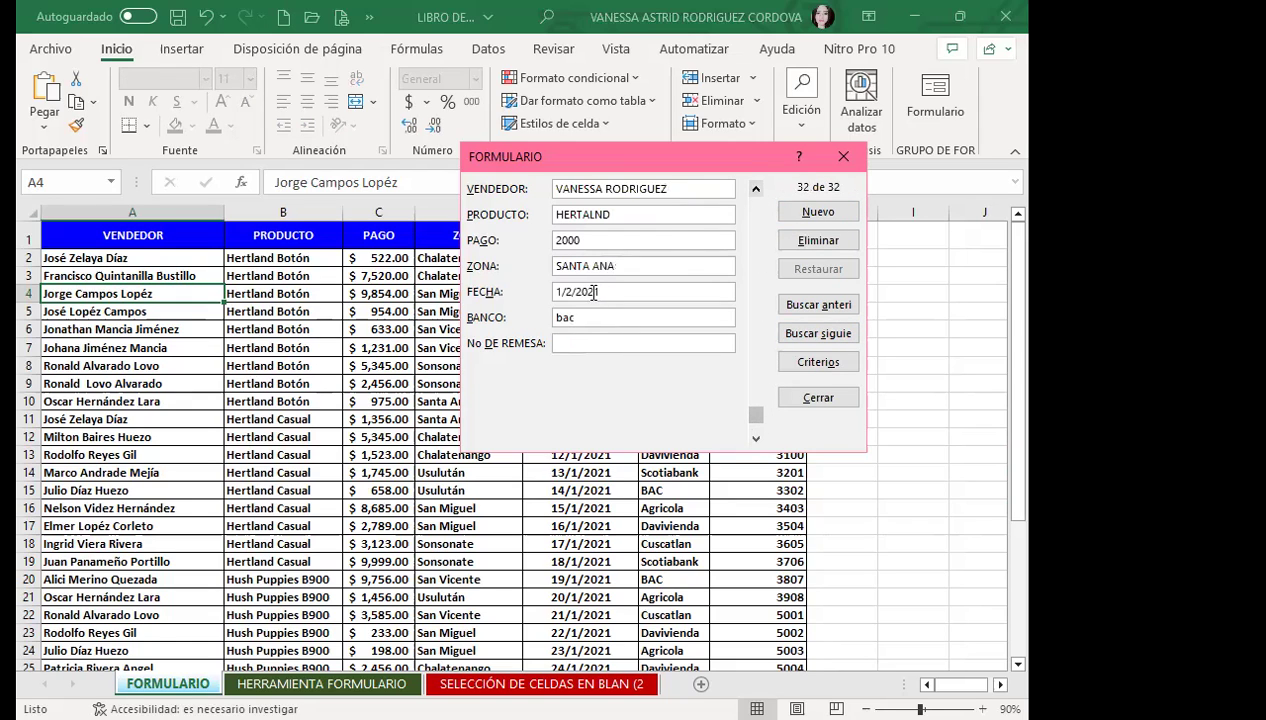
pyautogui.moveTo(576, 318); pyautogui.dragTo(512, 311)
pyautogui.press('Tab')
pyautogui.write('BAC')
pyautogui.moveTo(580, 317); pyautogui.dragTo(506, 316)
pyautogui.write('BA')
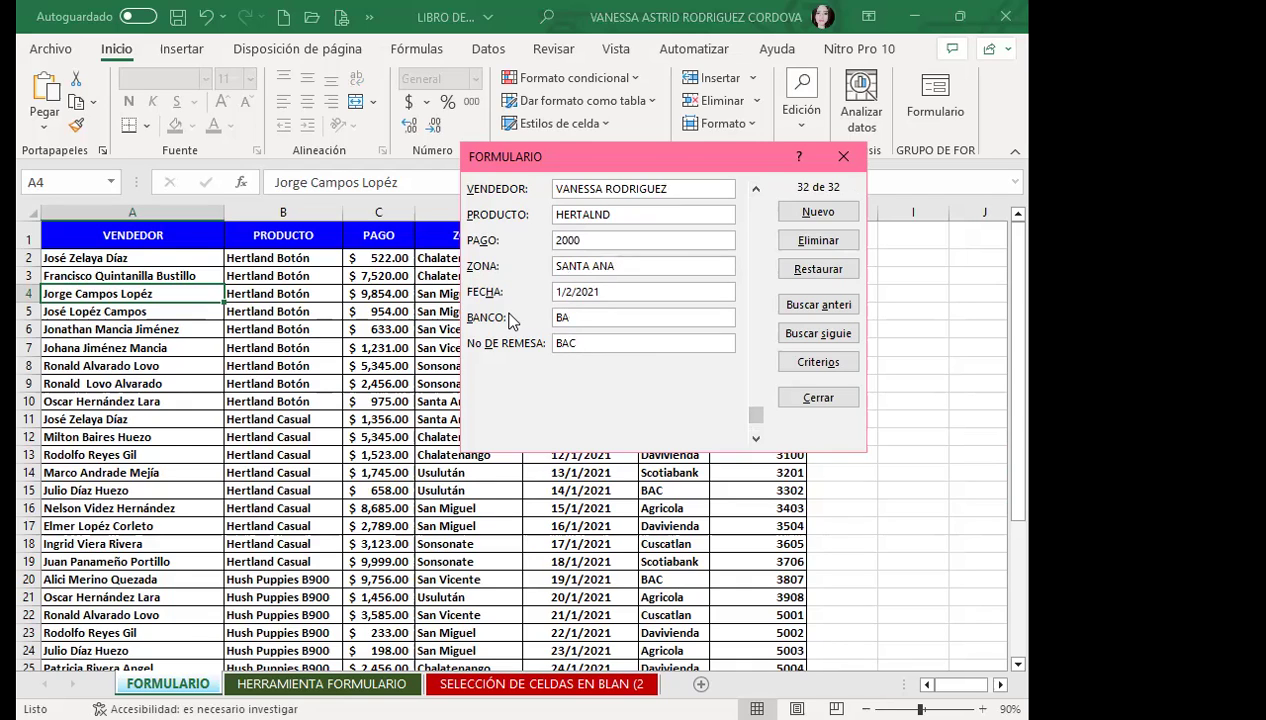
pyautogui.write('C')
pyautogui.doubleClick(563, 342)
pyautogui.write('5012')
pyautogui.press('Return')
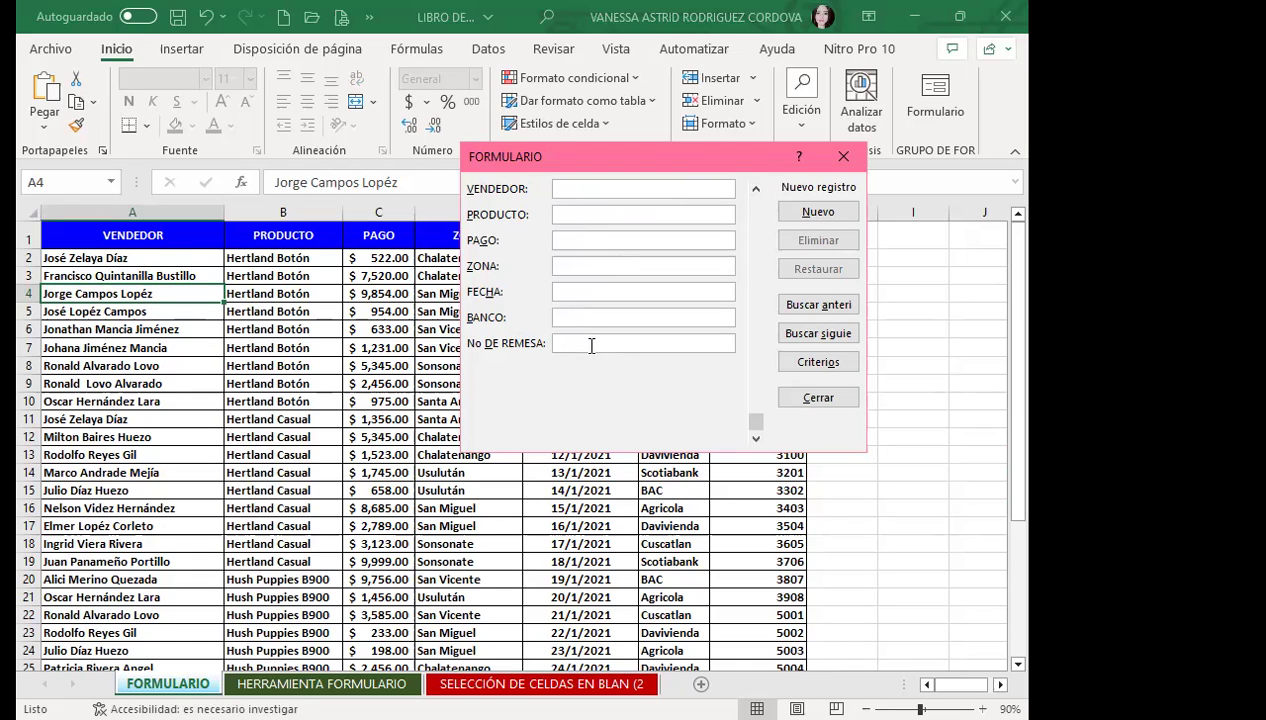
# Enter a first test record of random letters in the data form and save it
pyautogui.write('ASDSHAGDH')
pyautogui.write('hjghj')
pyautogui.press('Tab')
pyautogui.press('Tab')
pyautogui.write('ghgjh')
pyautogui.press('Tab')
pyautogui.write('hghjg')
# Enter and save a second test record of random placeholder letters
pyautogui.press('Tab')
pyautogui.press('Tab')
pyautogui.hotkey('shift', 'Tab')
pyautogui.hotkey('shift', 'Tab')
pyautogui.hotkey('shift', 'Tab')
pyautogui.write('ghj')
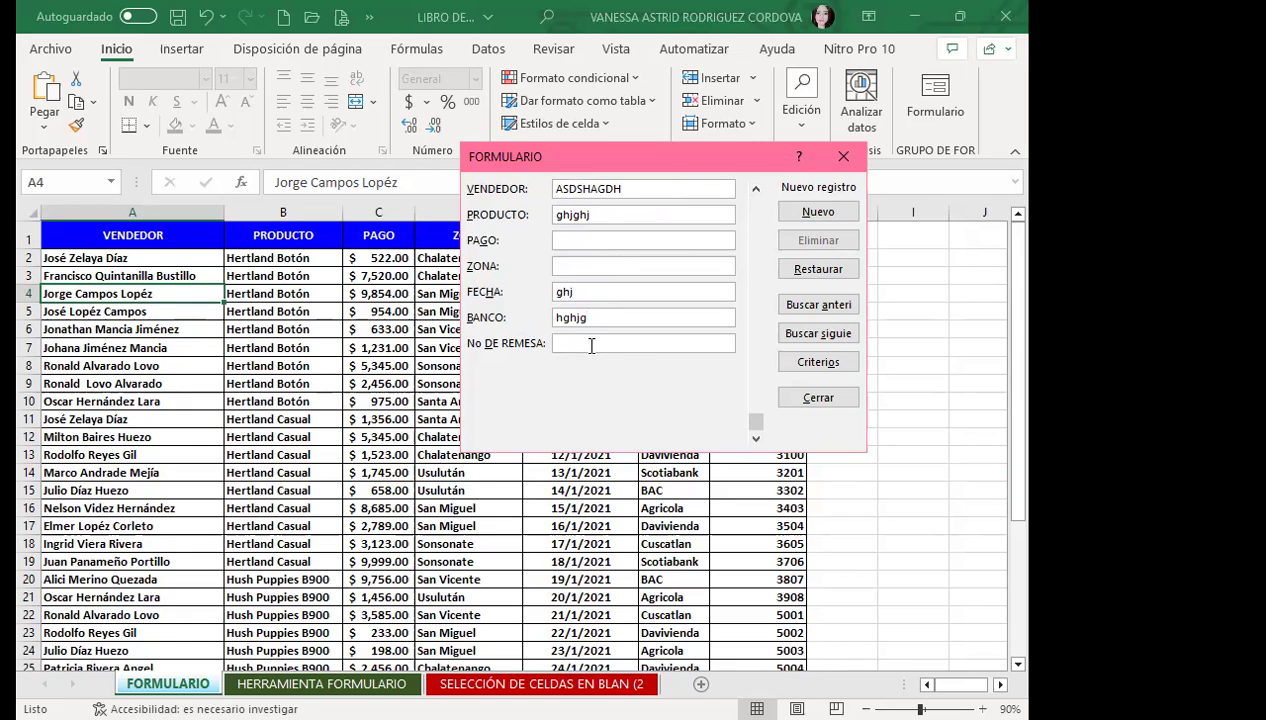
pyautogui.press('Return')
pyautogui.write('dfhdfgdhsgf')
pyautogui.press('Tab')
pyautogui.write('hdsagdhsa')
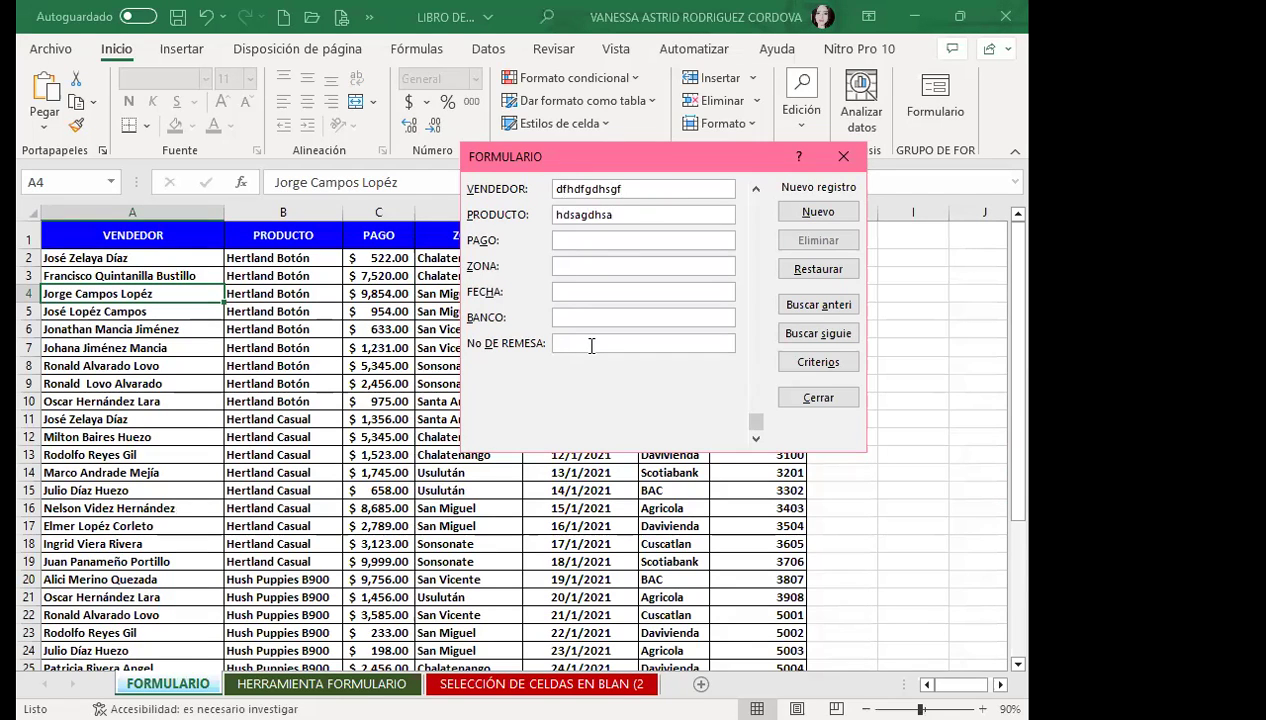
pyautogui.write('hj')
pyautogui.press('Tab')
pyautogui.write('ghjg')
pyautogui.press('Tab')
pyautogui.write('vbhjv\thj\tbhj')
pyautogui.press('Return')
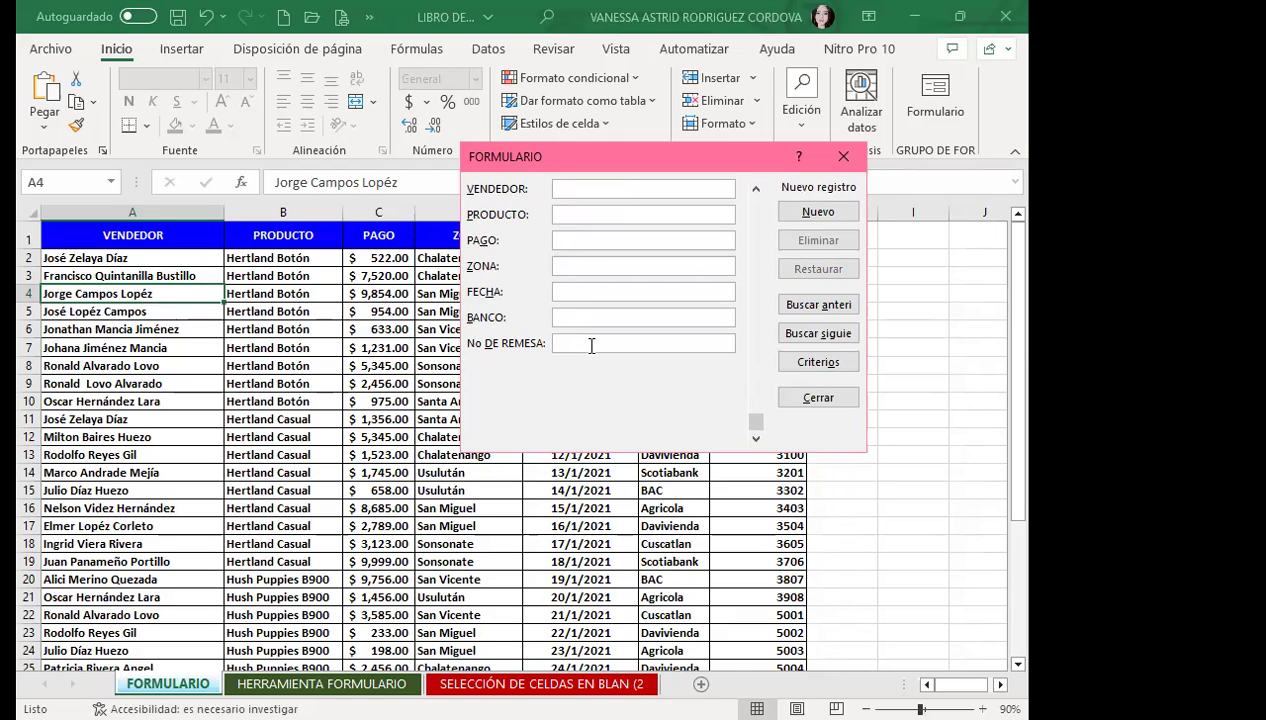
# Close the FORMULARIO data form and bring rows 33–35 below the data into view
pyautogui.click(845, 158)
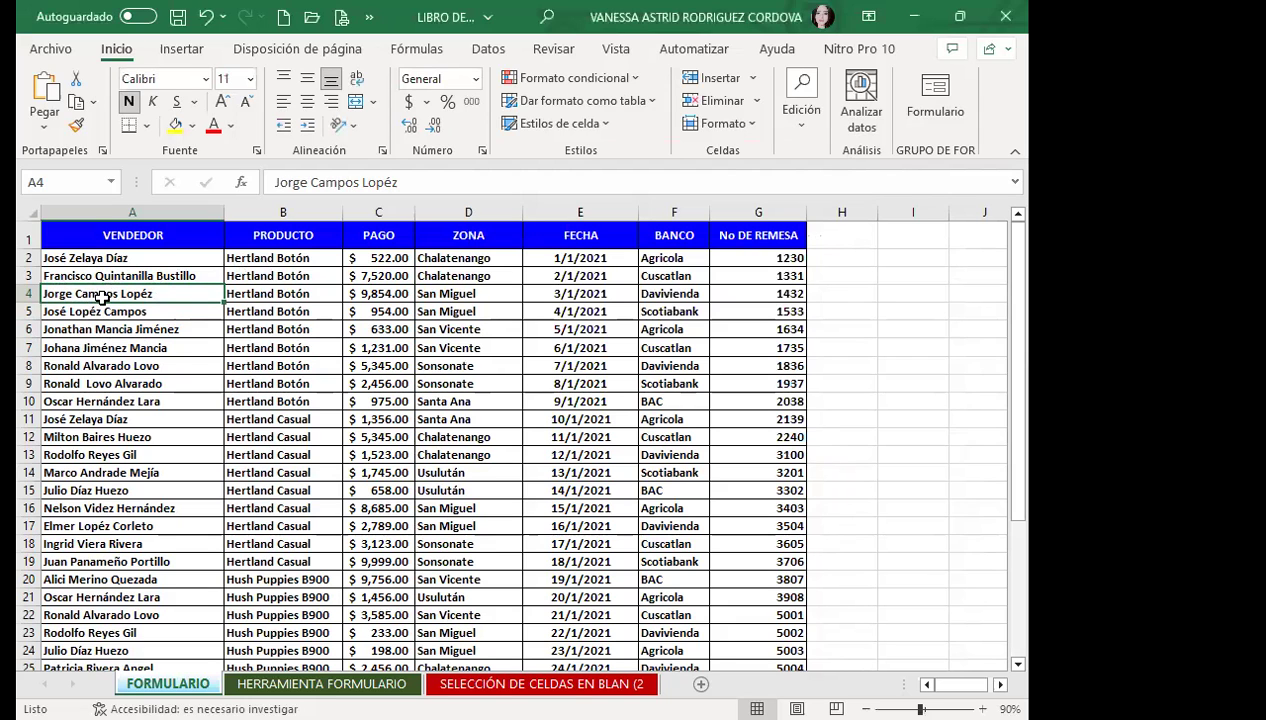
pyautogui.scroll(-1, 91, 356)
pyautogui.scroll(-2, 93, 370)
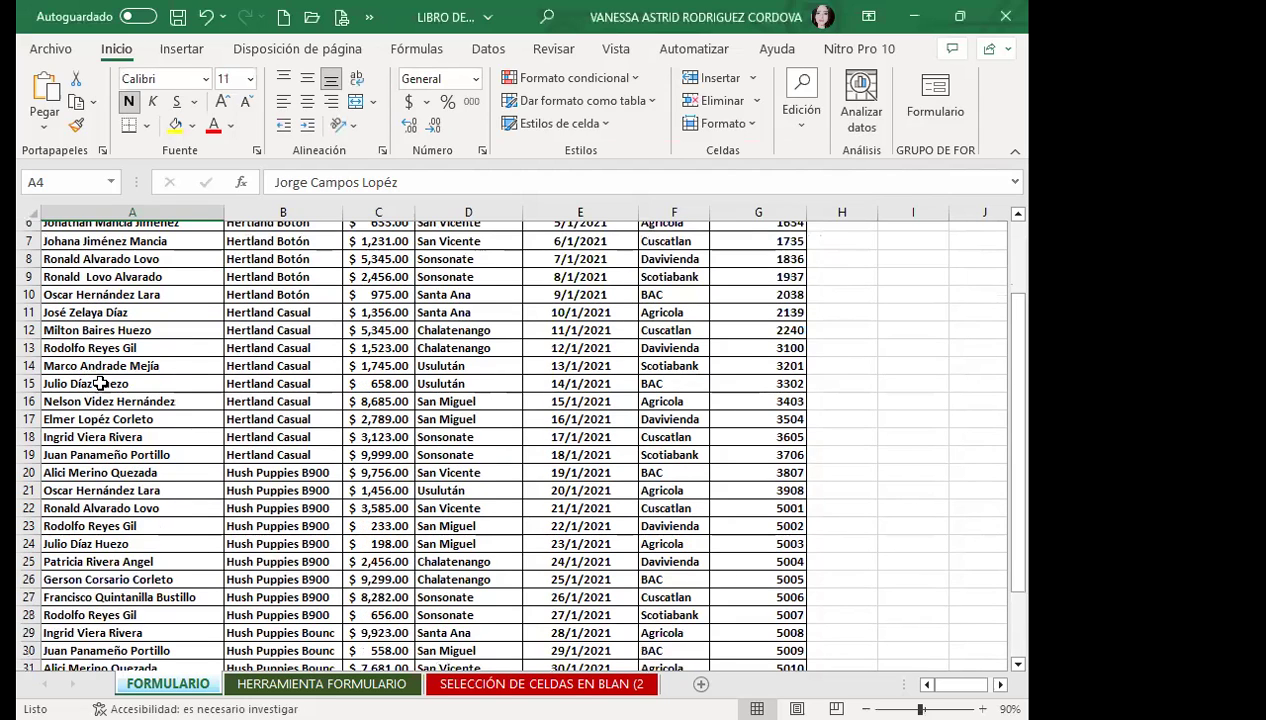
pyautogui.scroll(-5, 99, 378)
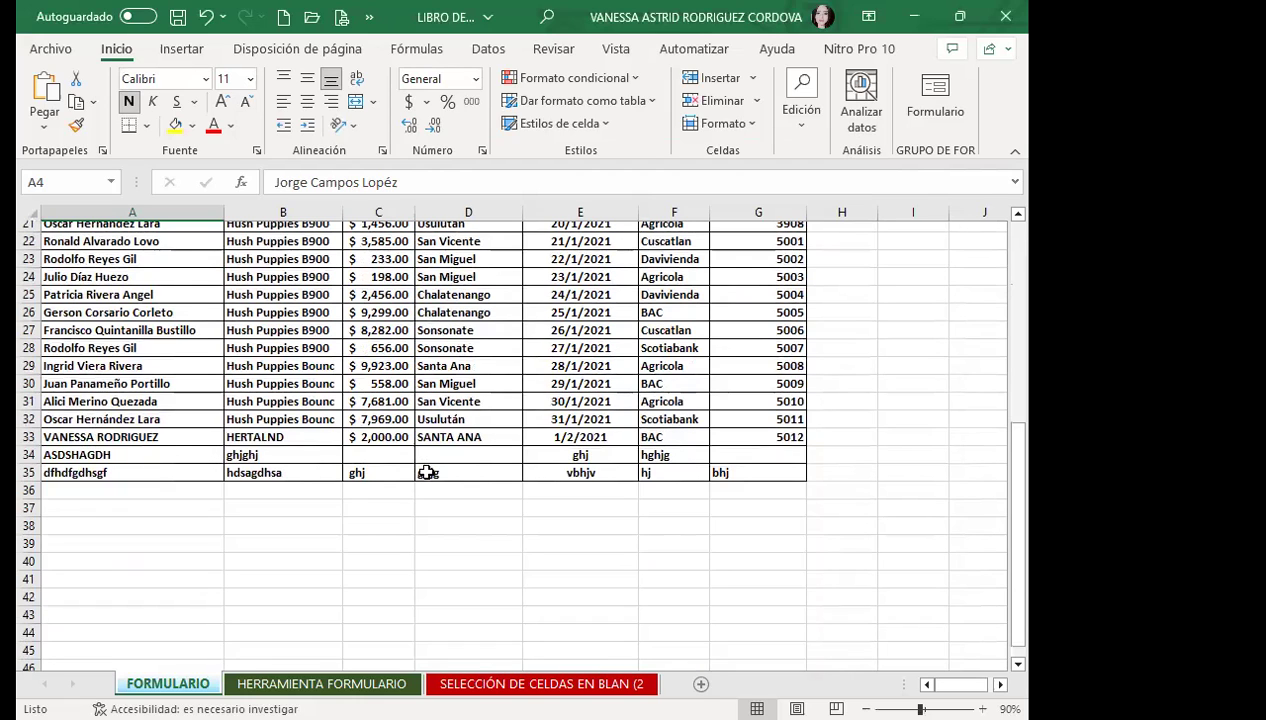
# Inspect cells G33 (remittance 5012) and G35 to verify the new records' entries
pyautogui.click(727, 474)
pyautogui.click(752, 432)
pyautogui.click(727, 475)
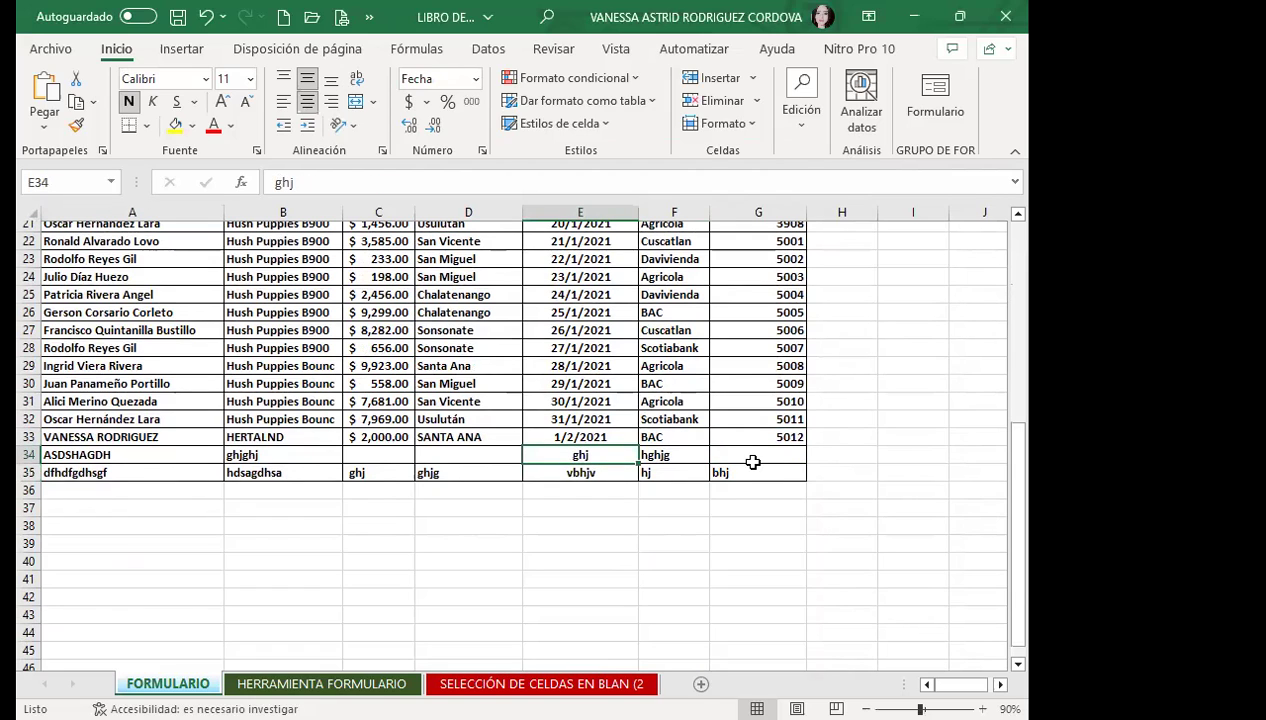
pyautogui.click(788, 440)
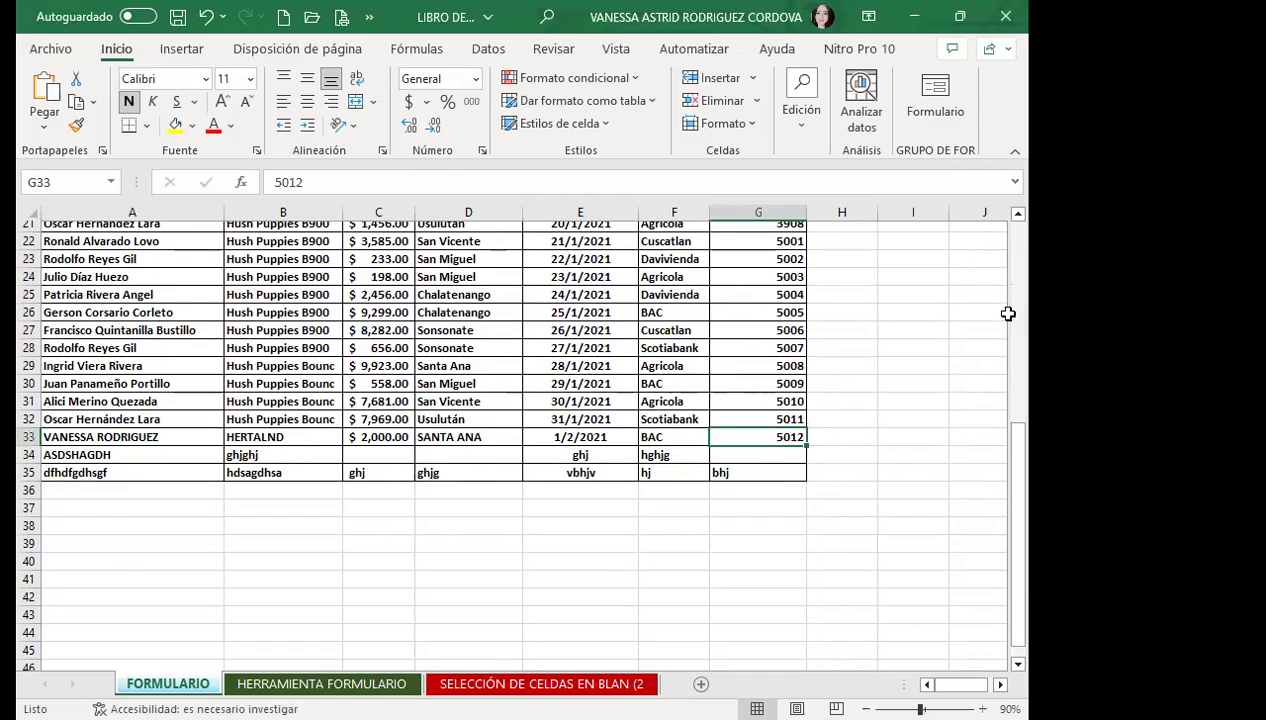
pyautogui.click(726, 472)
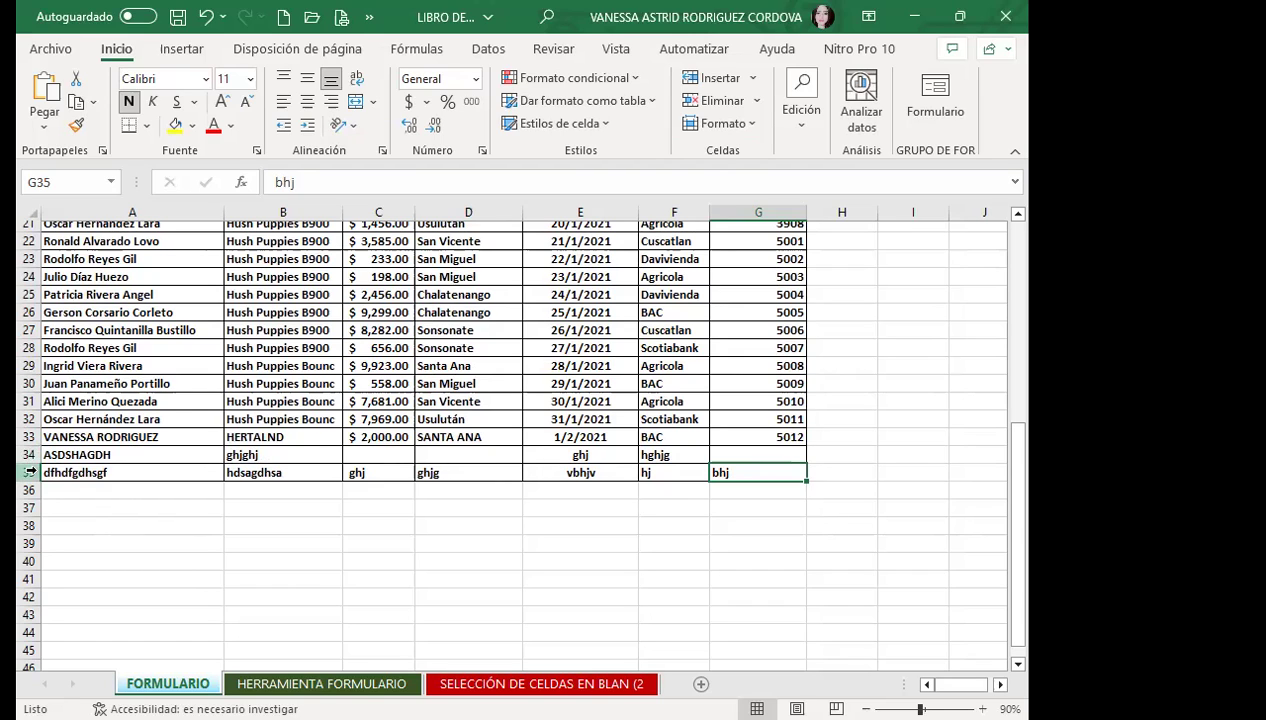
# Delete the contents of rows 34 and 35 so the table ends at row 33
pyautogui.click(25, 455)
pyautogui.moveTo(25, 458); pyautogui.dragTo(27, 474)
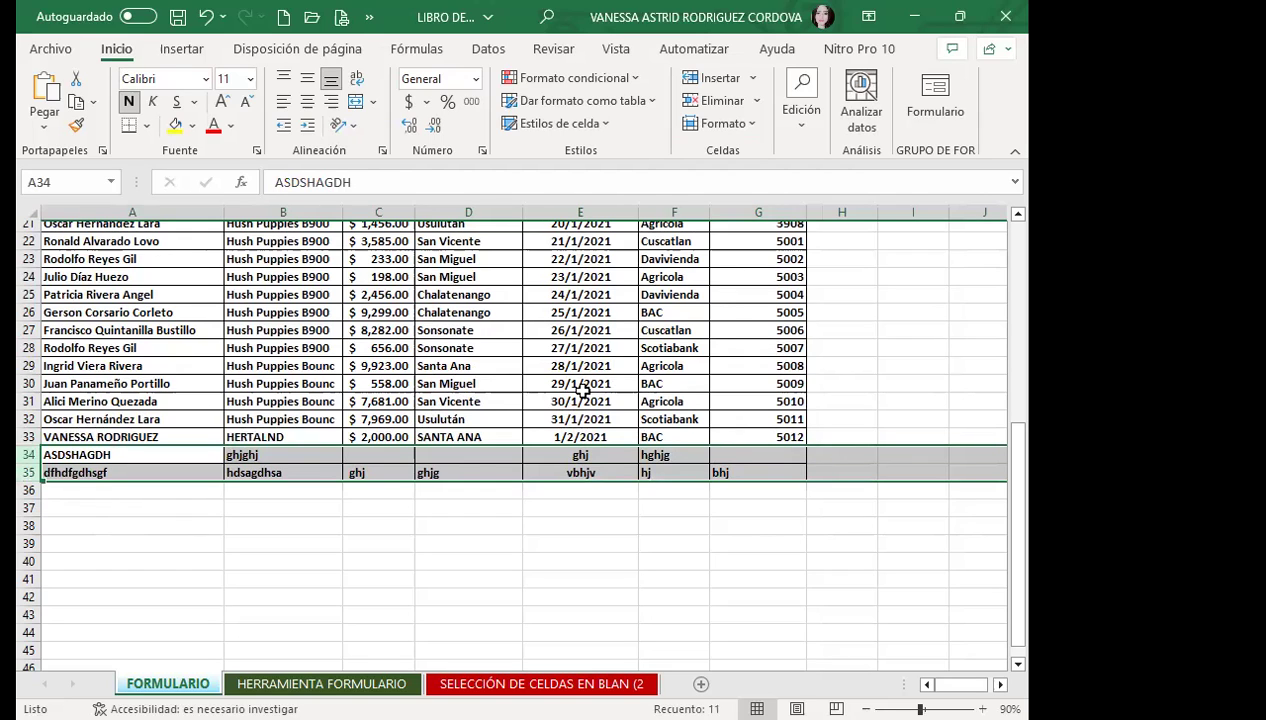
pyautogui.press('Delete')
pyautogui.moveTo(430, 472); pyautogui.dragTo(372, 472)
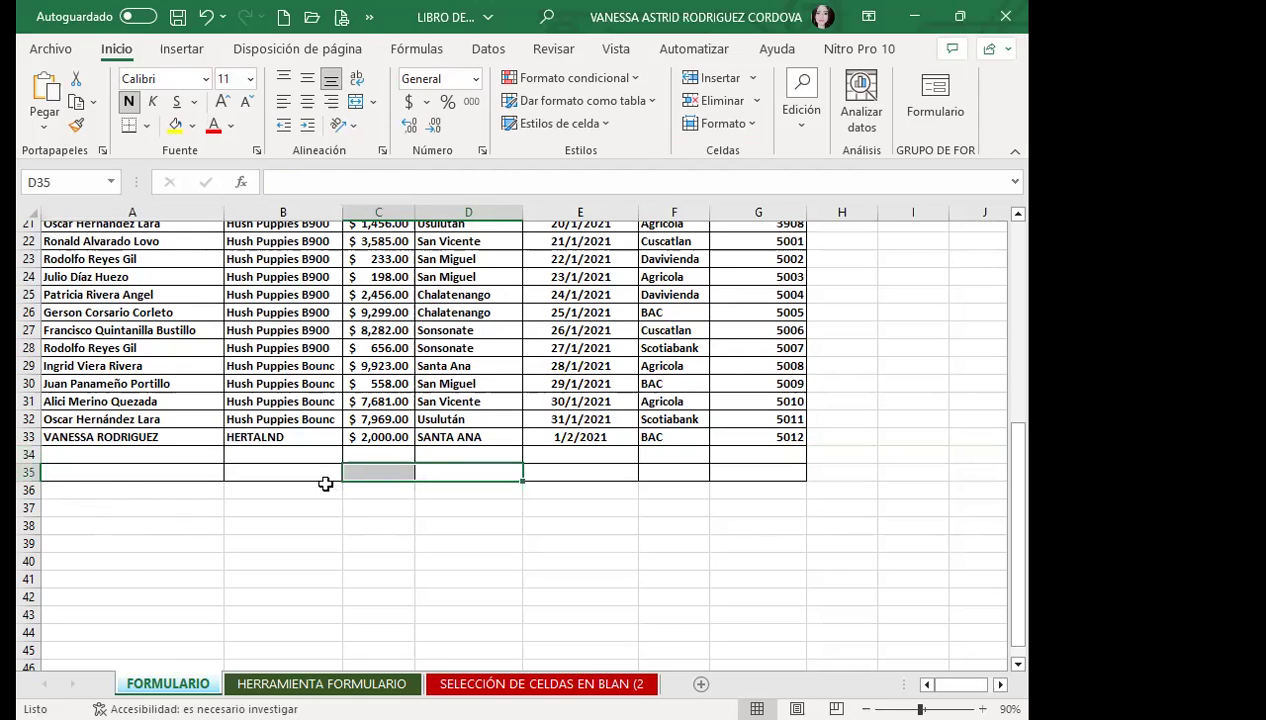
pyautogui.click(300, 454)
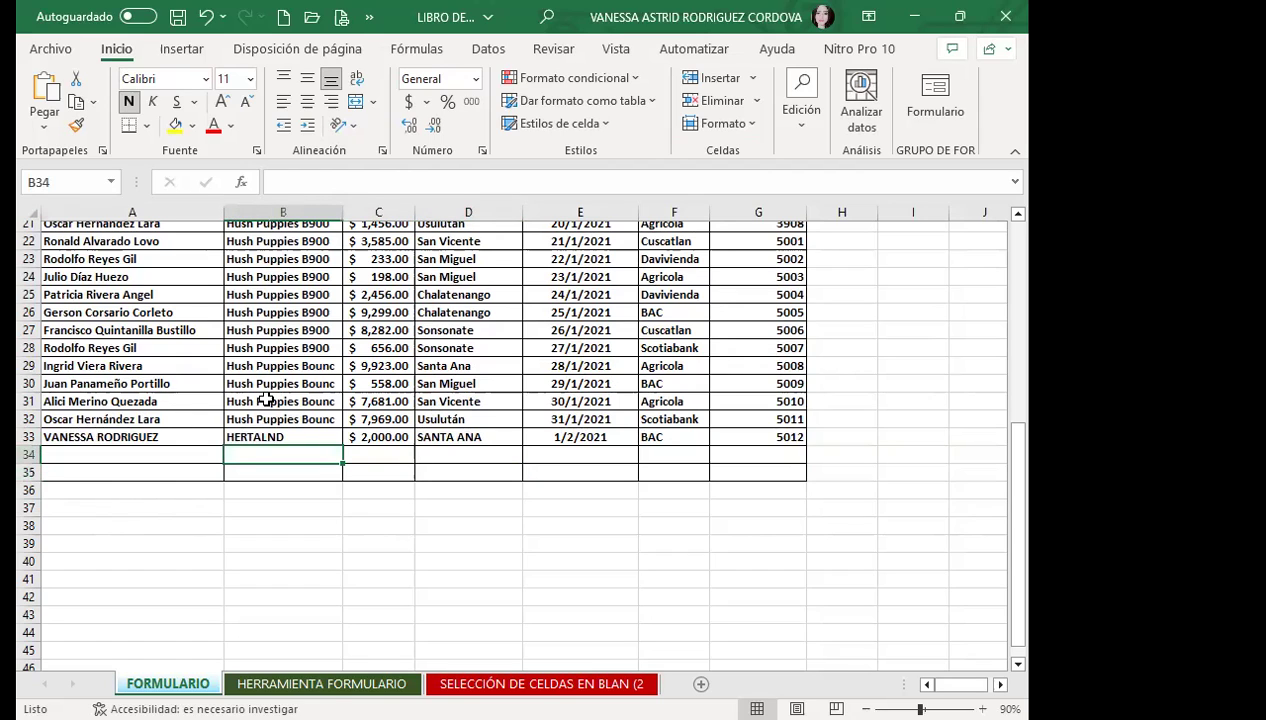
pyautogui.click(181, 436)
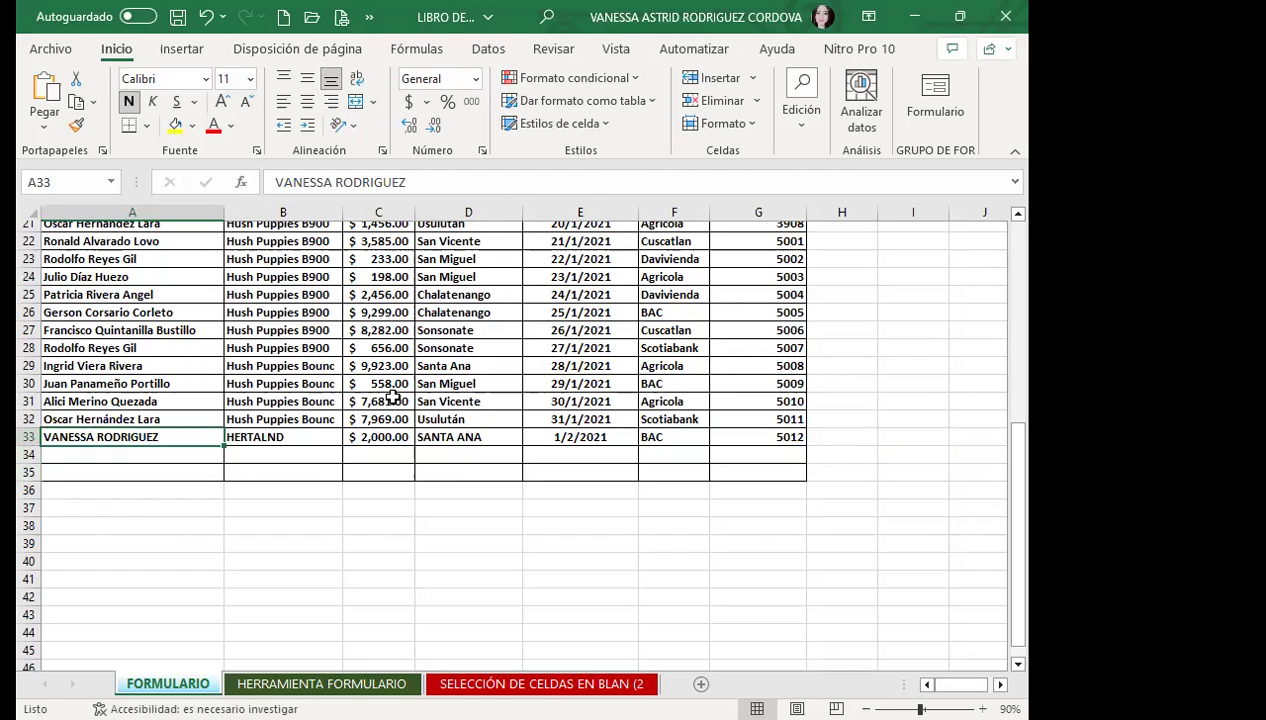
pyautogui.click(447, 349)
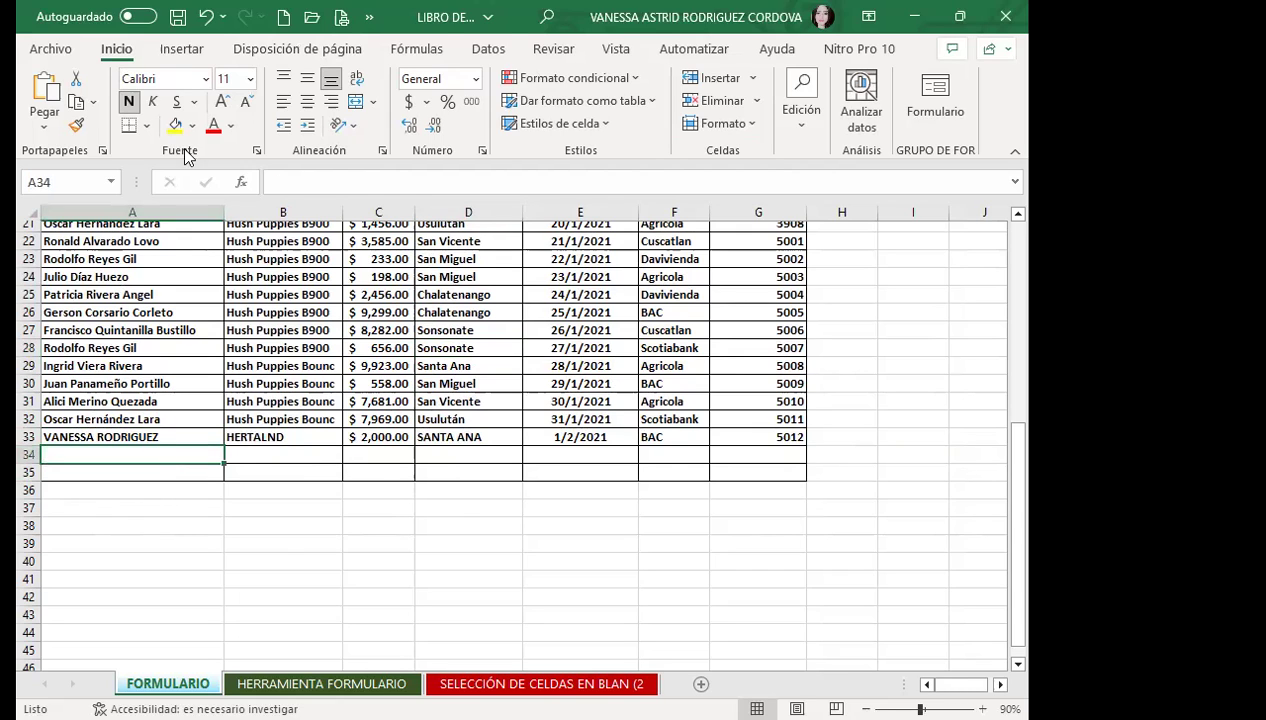
pyautogui.click(376, 276)
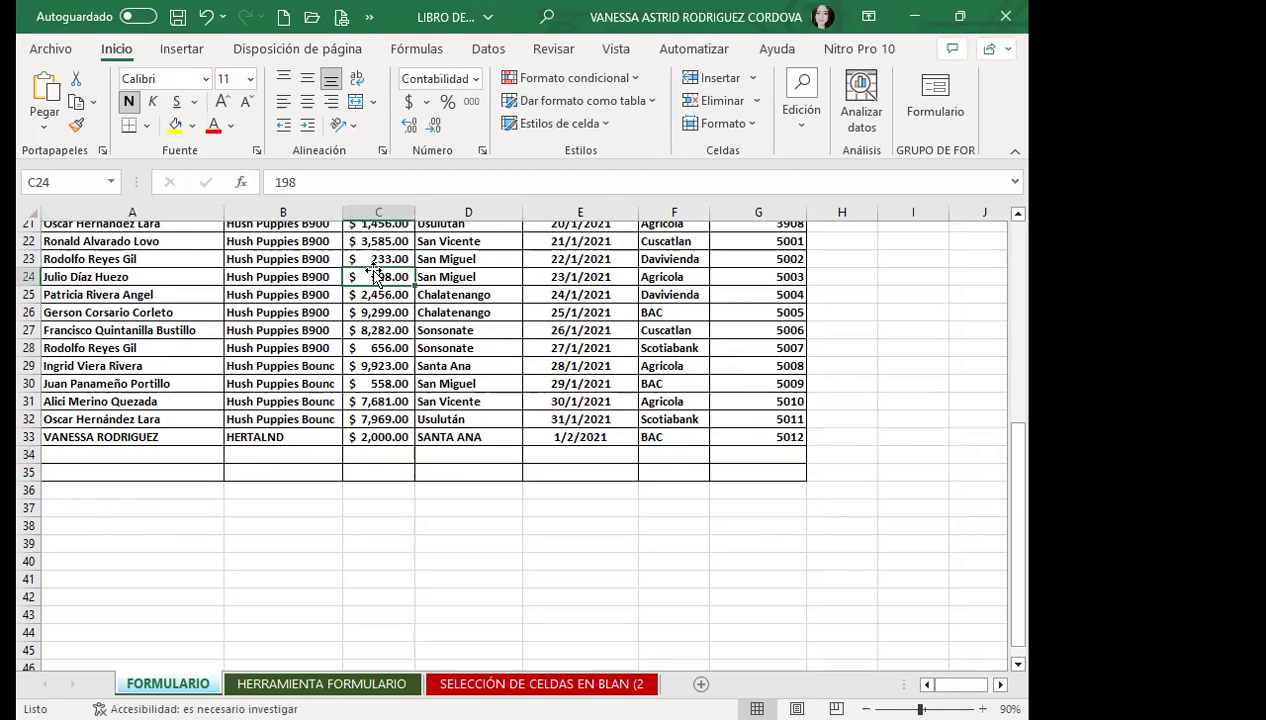
pyautogui.click(196, 459)
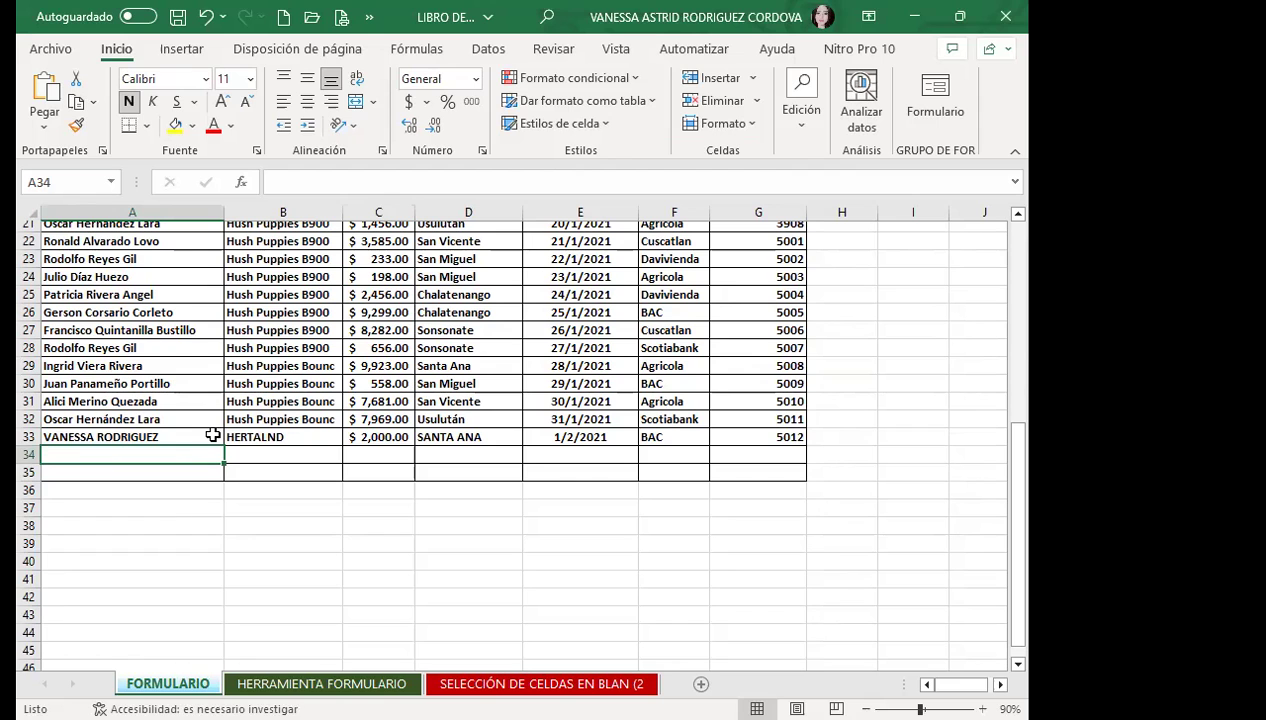
pyautogui.scroll(6, 208, 362)
pyautogui.click(160, 383)
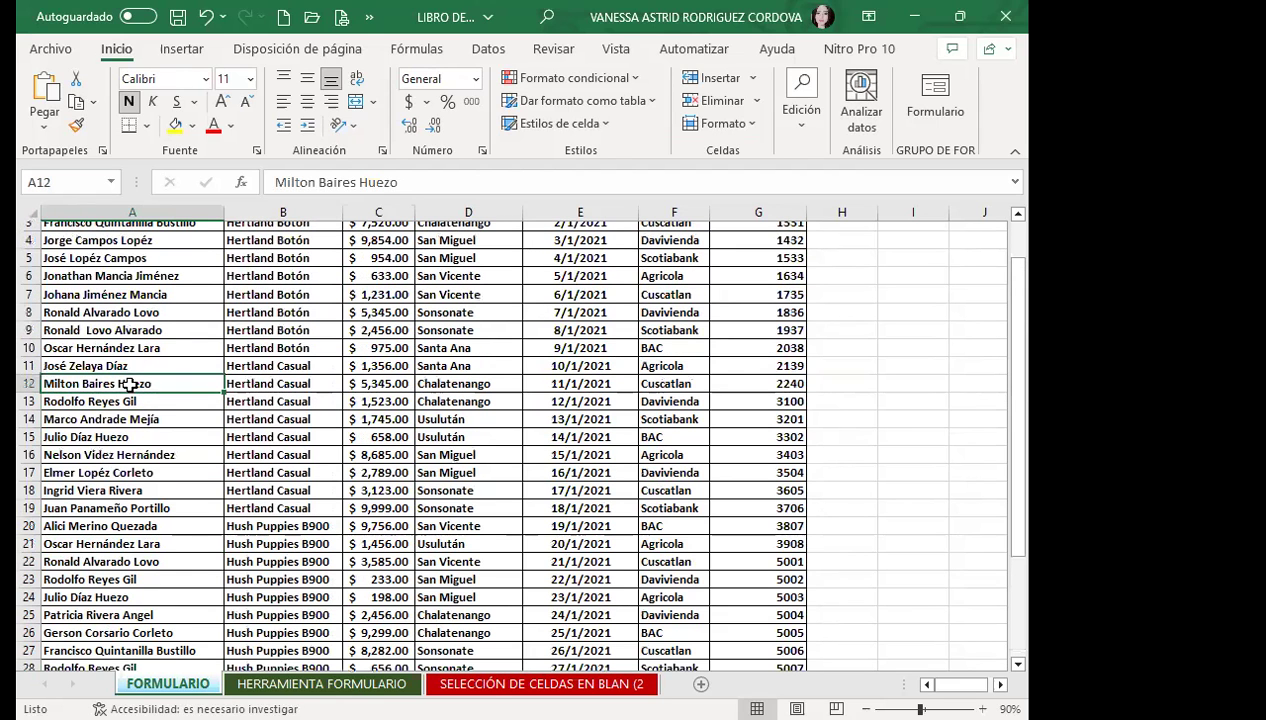
pyautogui.click(935, 95)
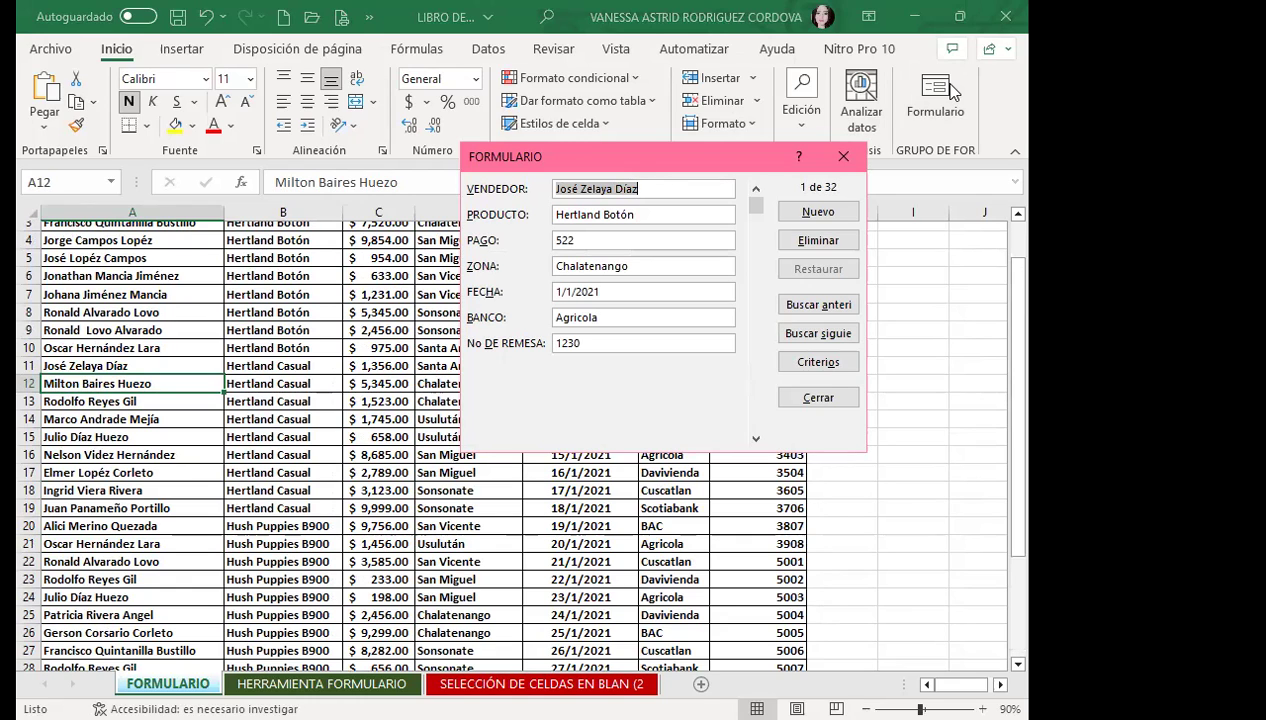
pyautogui.click(843, 156)
pyautogui.scroll(1, 195, 354)
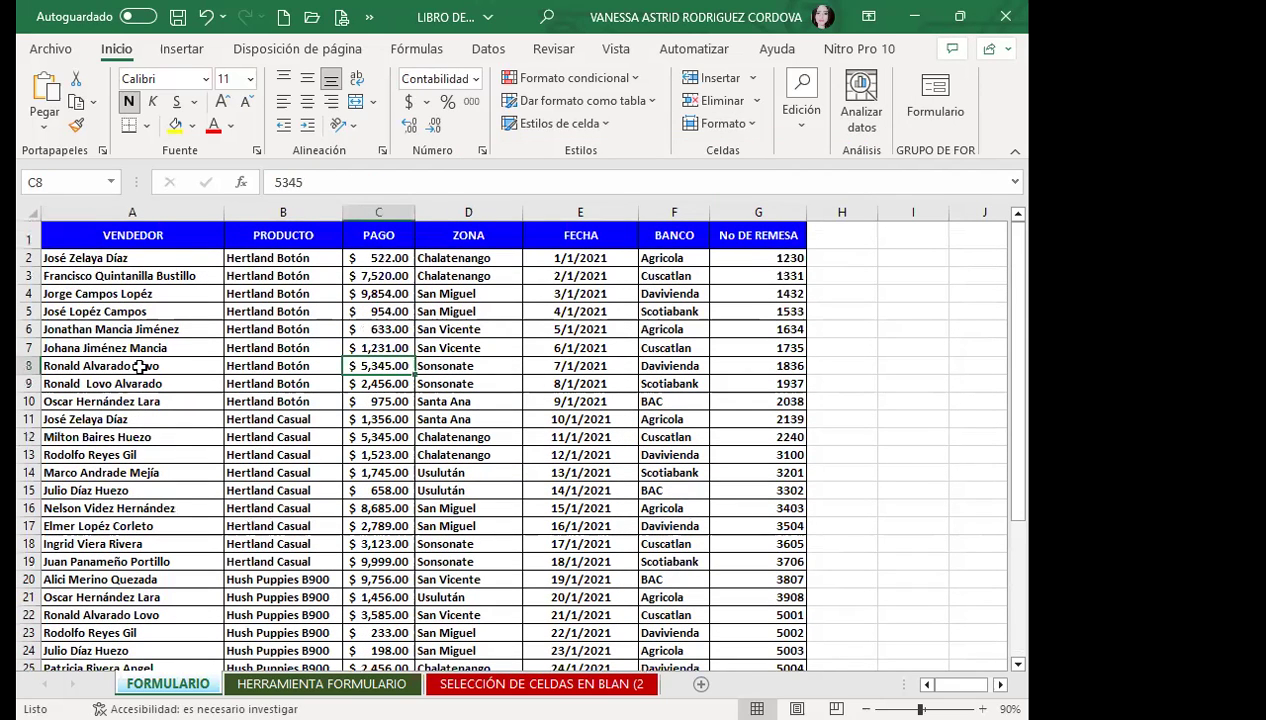
pyautogui.click(28, 365)
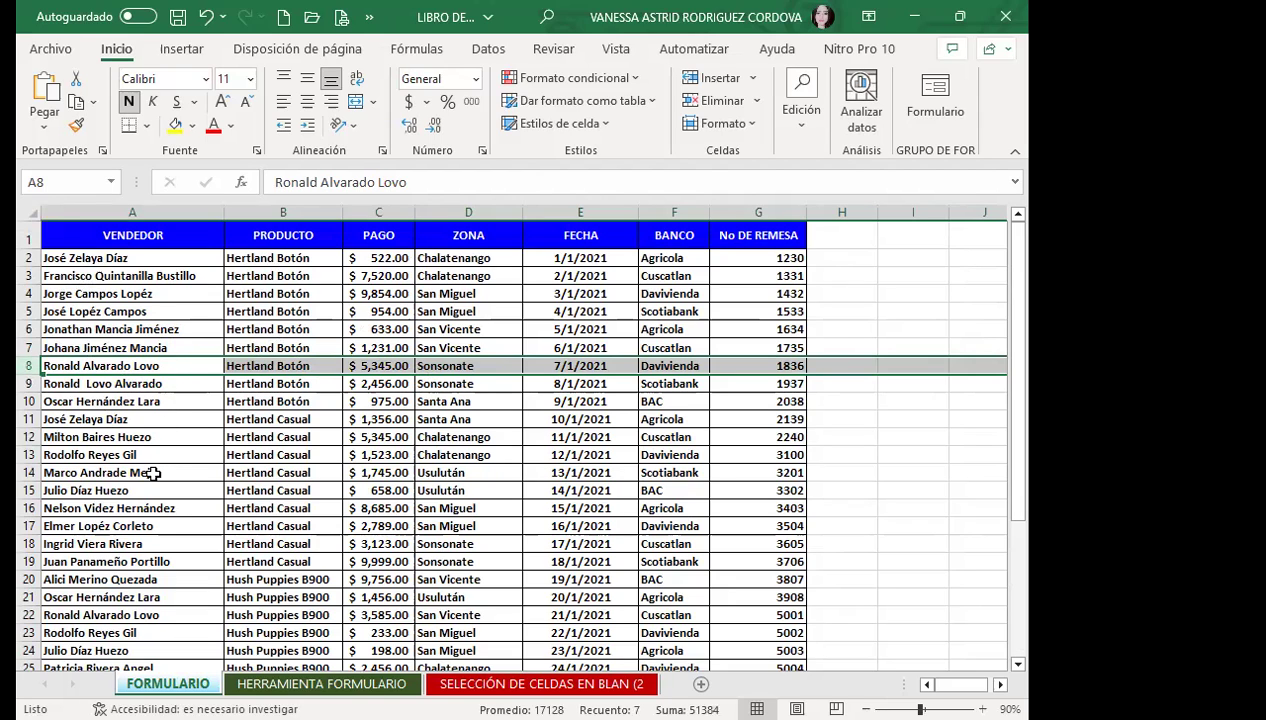
pyautogui.click(167, 383)
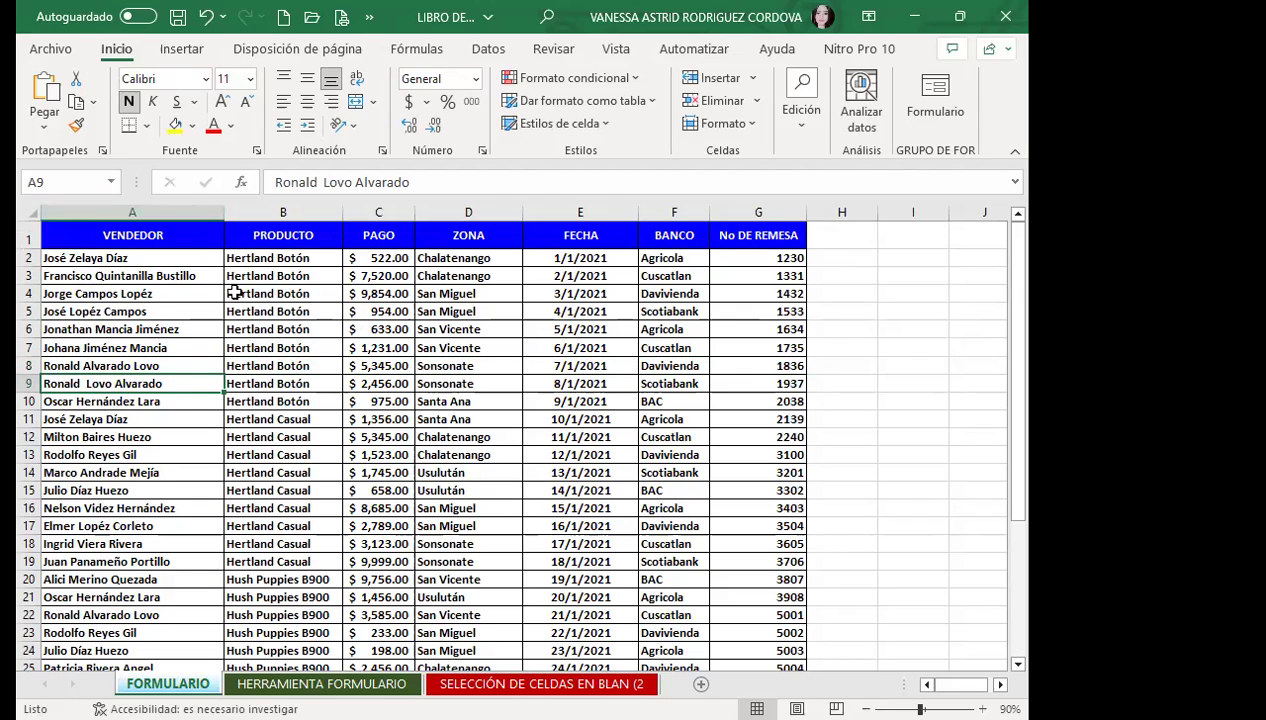
pyautogui.scroll(-4, 187, 404)
pyautogui.click(187, 404)
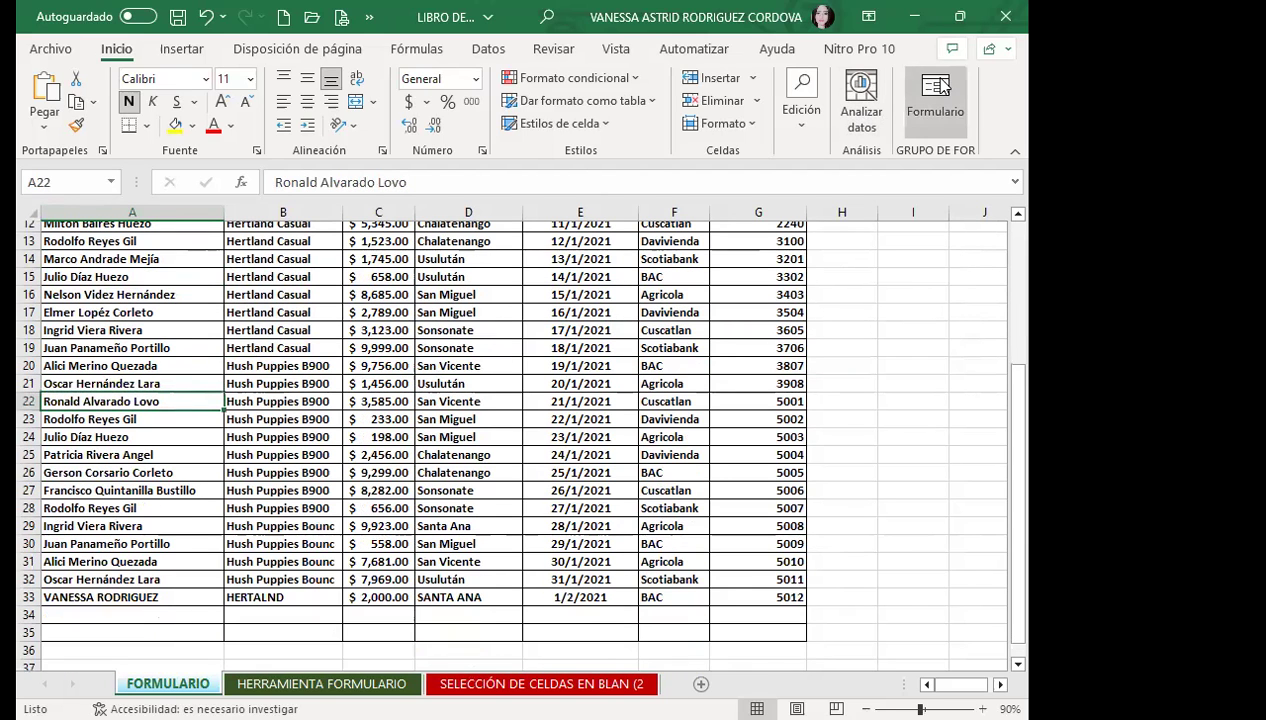
pyautogui.click(940, 87)
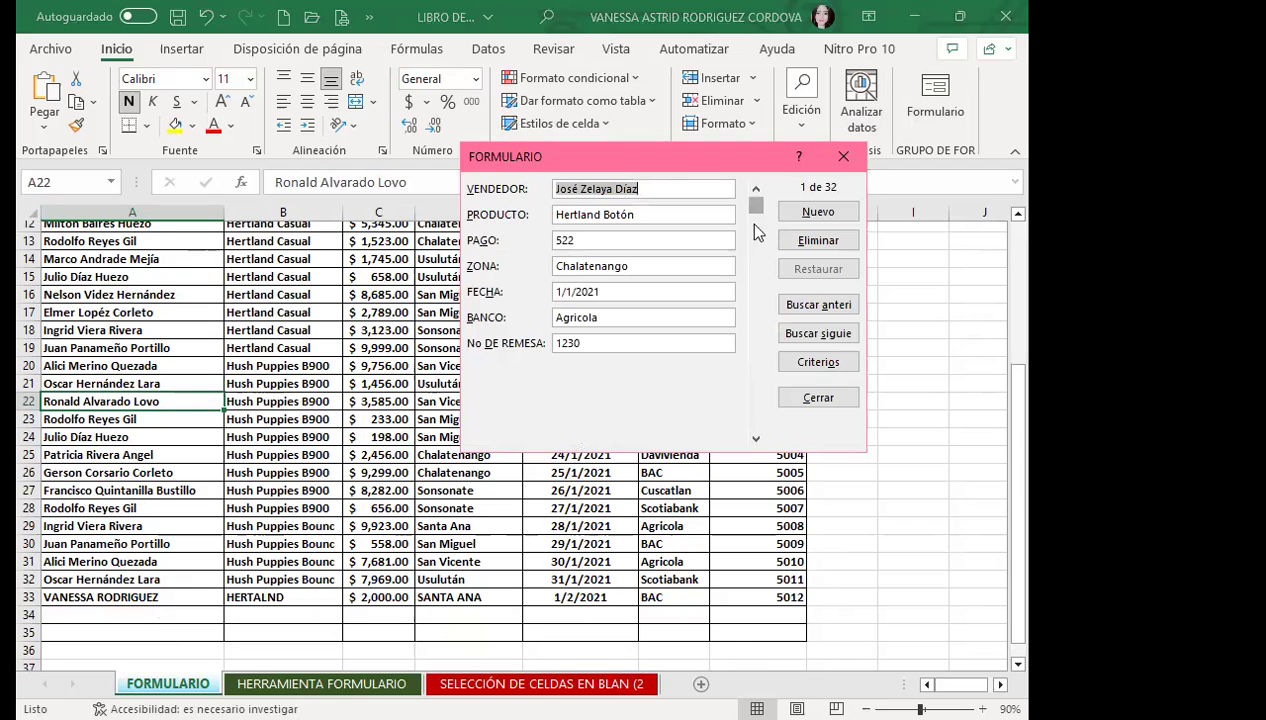
pyautogui.click(756, 438)
pyautogui.click(756, 438)
pyautogui.click(756, 440)
pyautogui.click(756, 440)
pyautogui.click(756, 440)
pyautogui.click(756, 440)
pyautogui.click(756, 440)
pyautogui.click(756, 440)
pyautogui.click(756, 440)
pyautogui.click(756, 440)
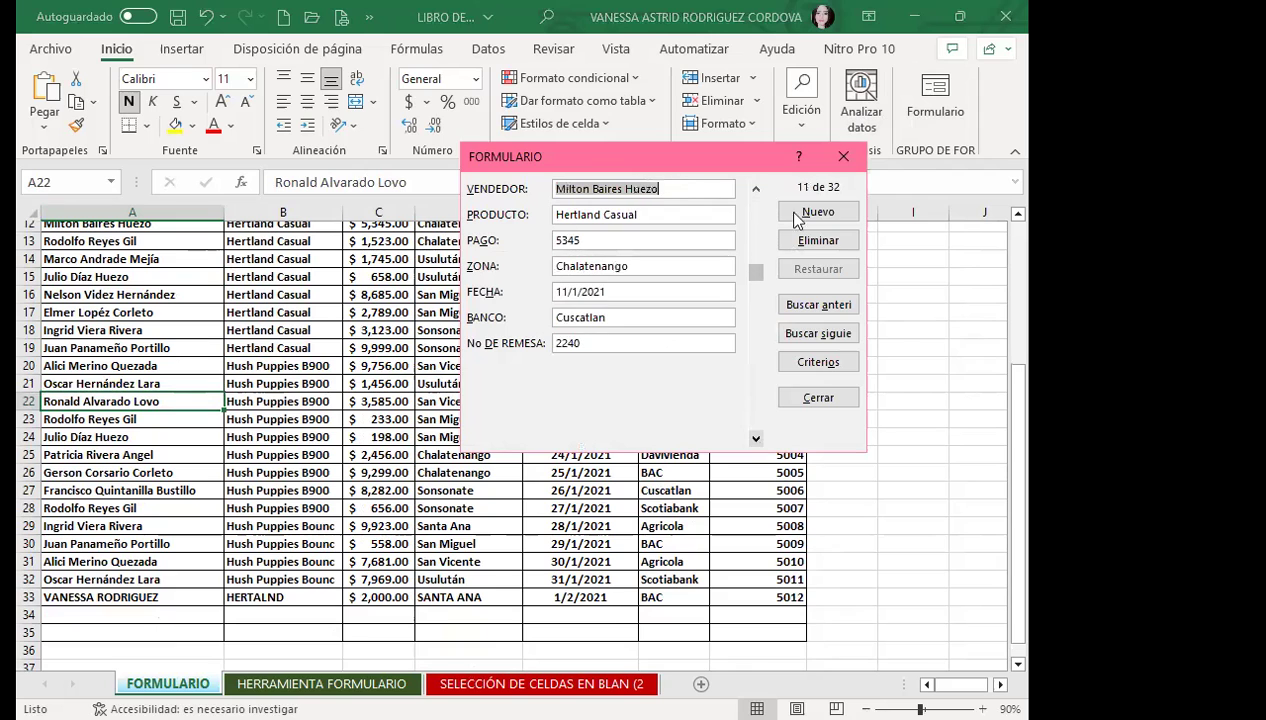
pyautogui.click(844, 158)
pyautogui.click(78, 278)
pyautogui.moveTo(65, 293); pyautogui.dragTo(737, 289)
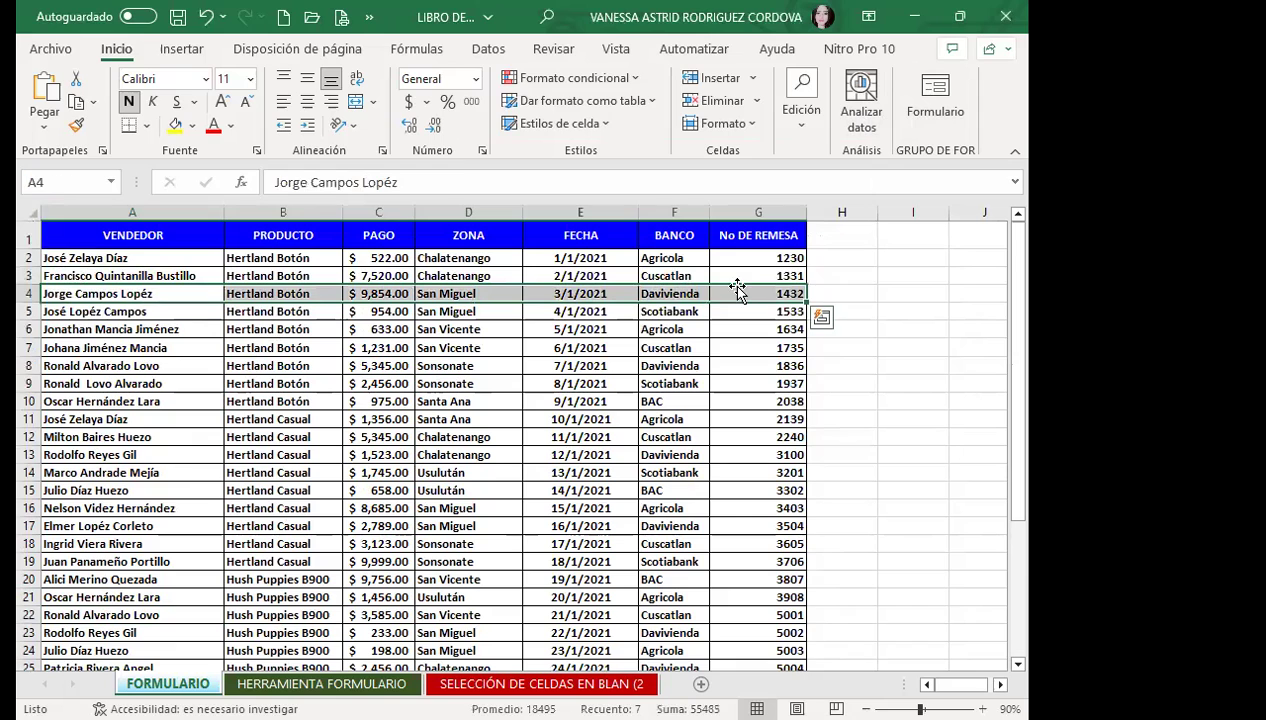
pyautogui.press('Delete')
pyautogui.click(115, 260)
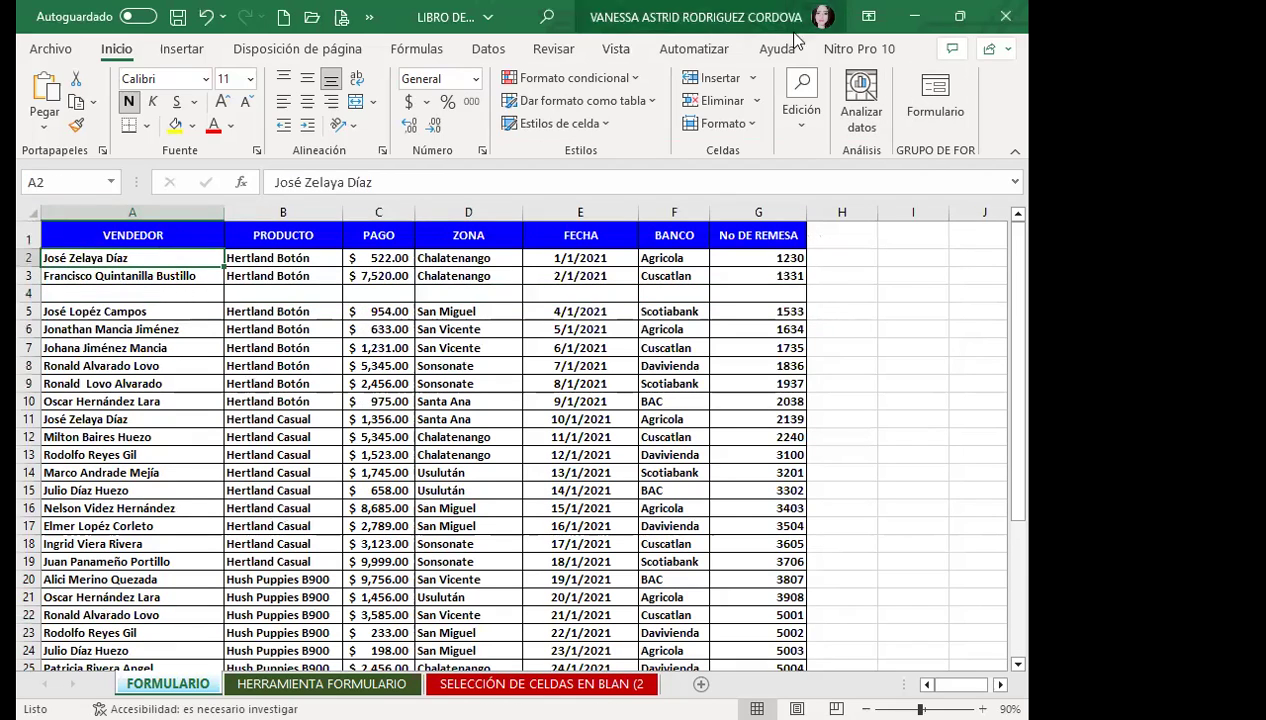
pyautogui.click(935, 100)
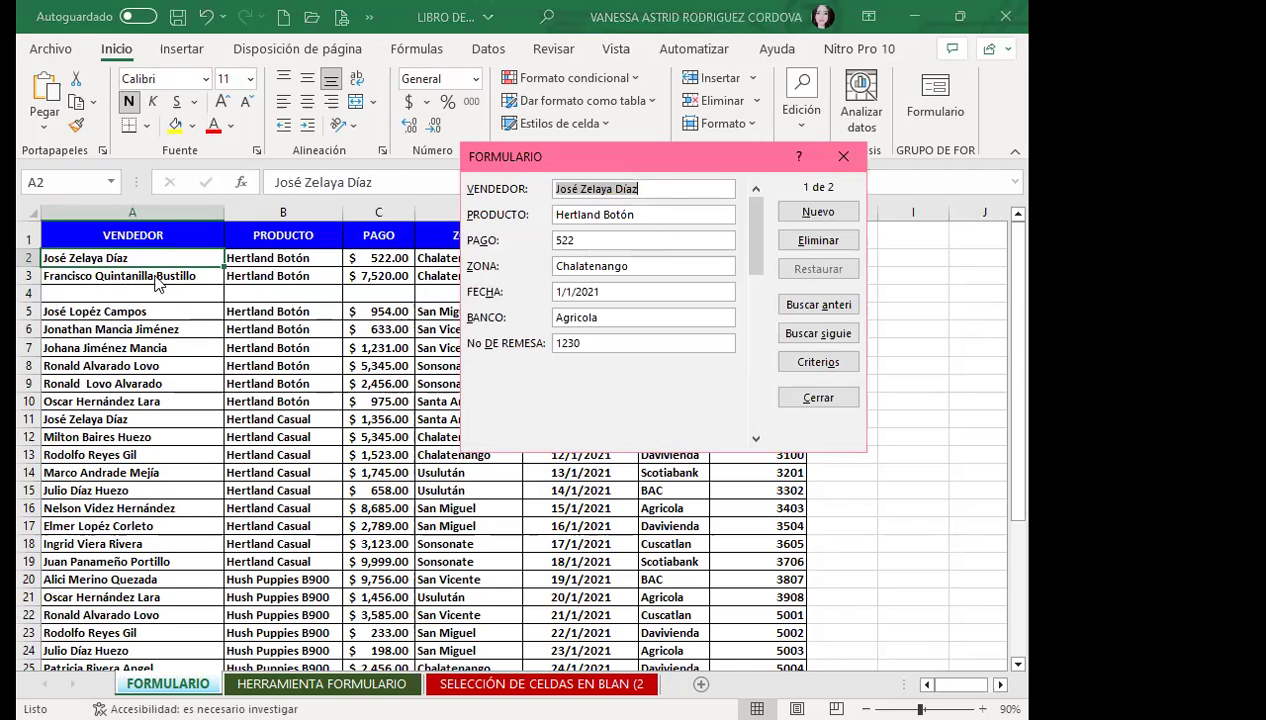
pyautogui.click(757, 440)
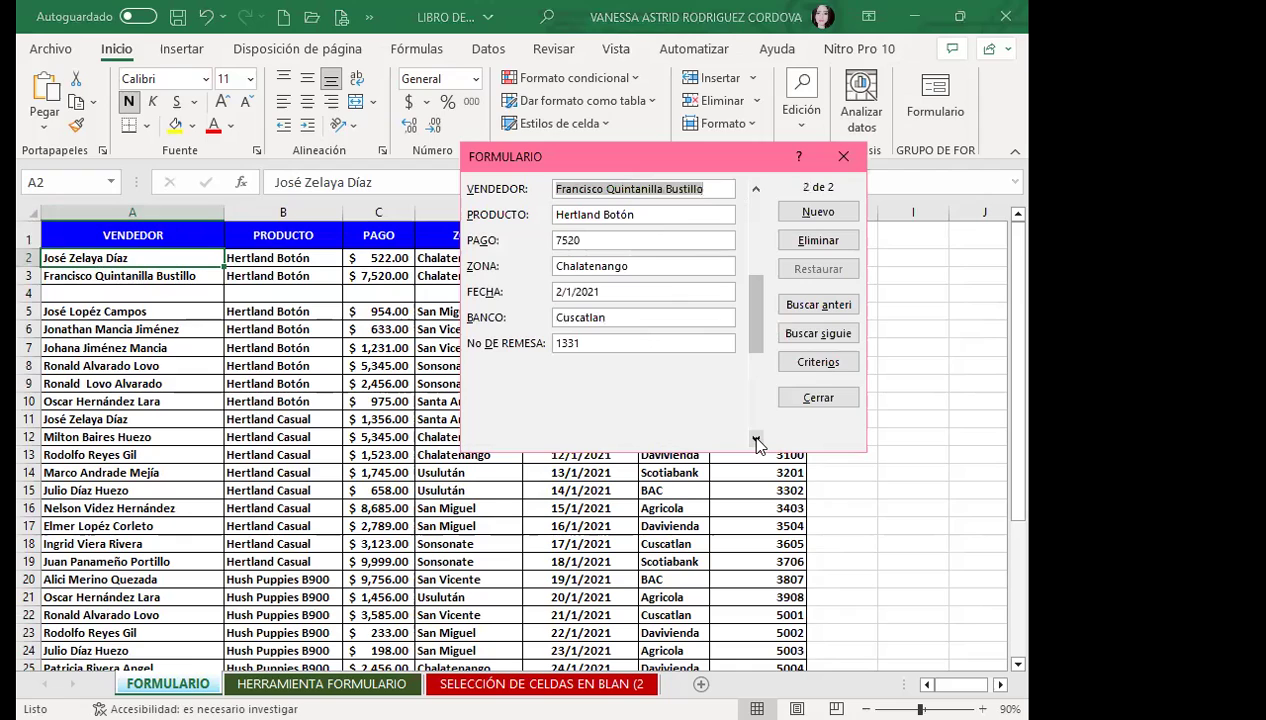
pyautogui.click(757, 440)
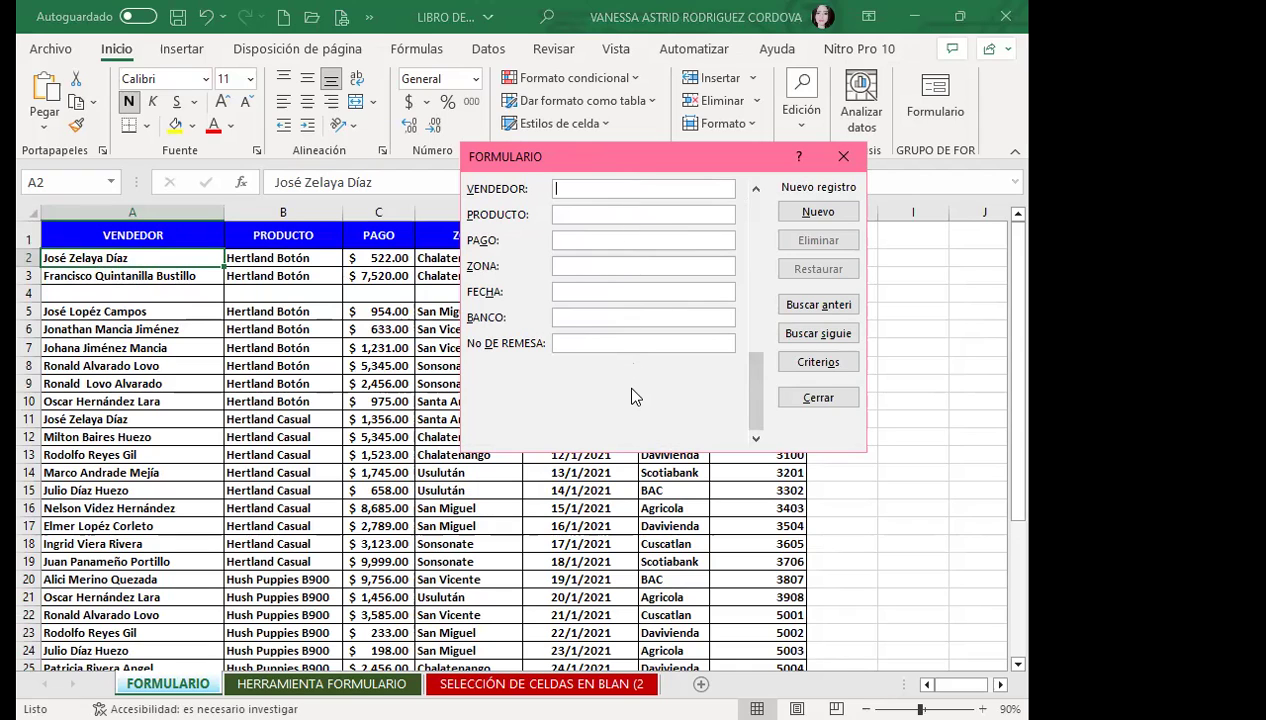
pyautogui.click(845, 160)
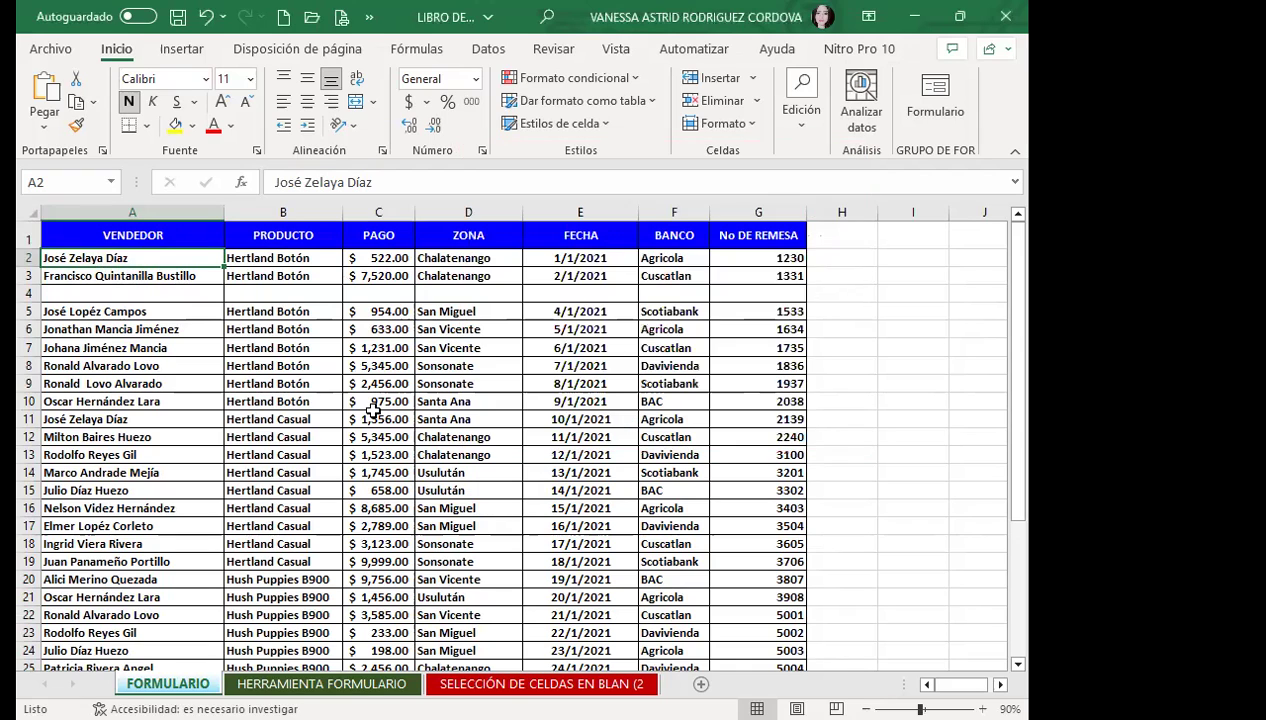
pyautogui.click(170, 382)
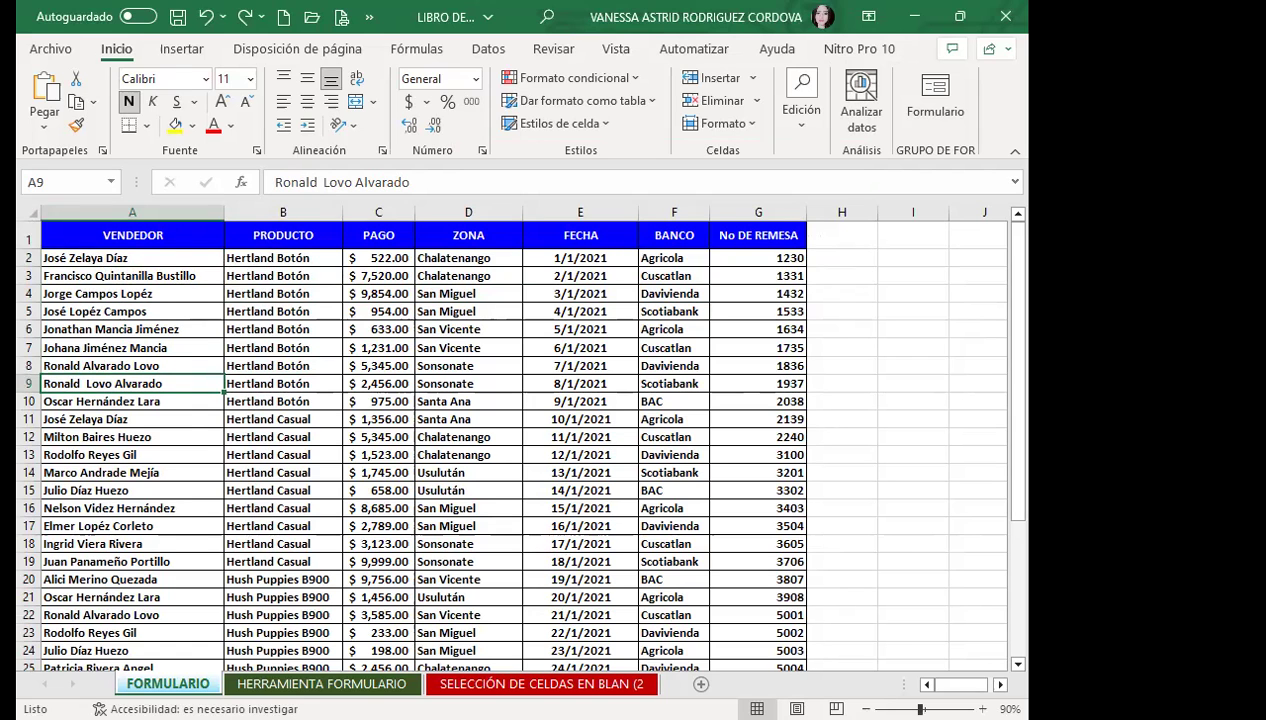
pyautogui.click(866, 709)
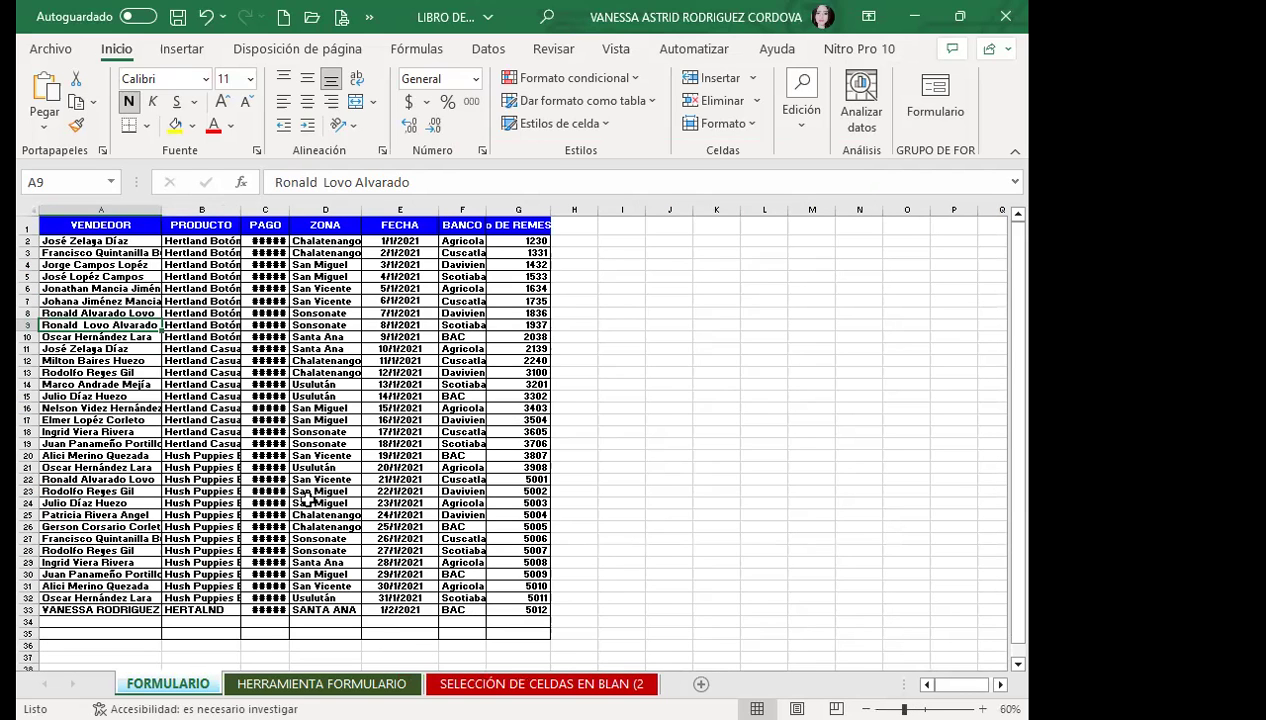
pyautogui.click(982, 709)
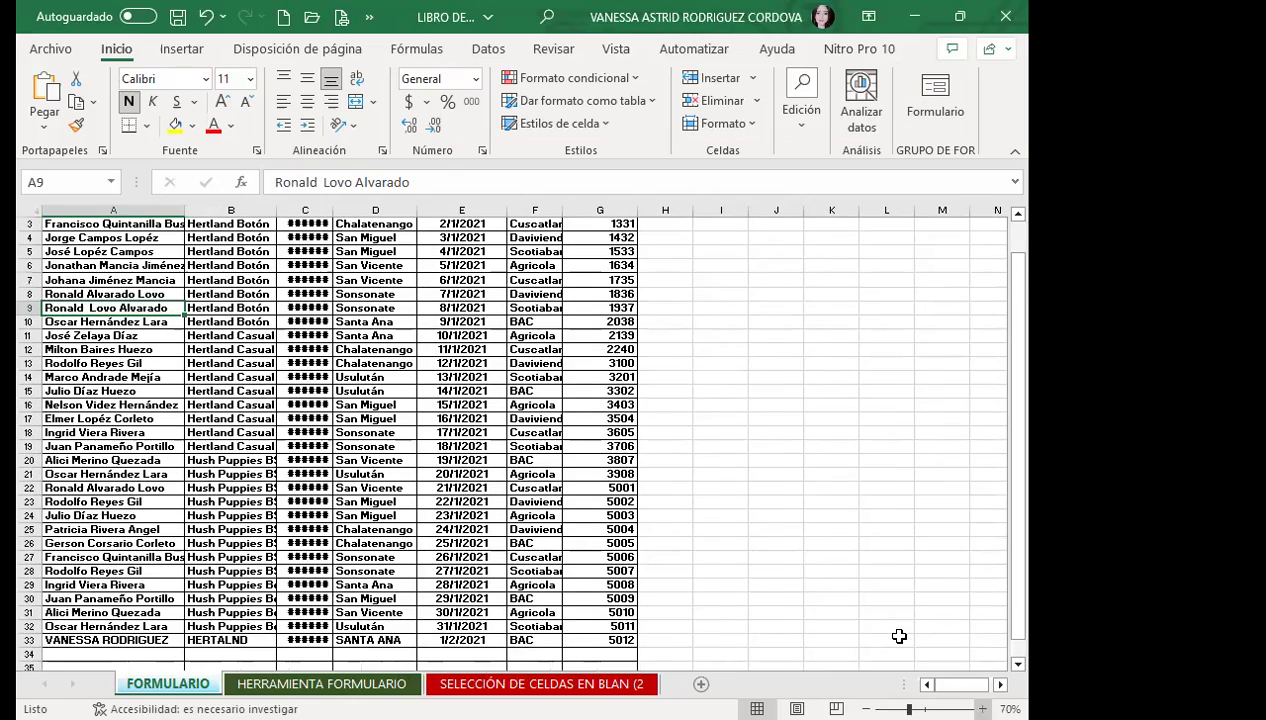
pyautogui.scroll(-1, 475, 536)
pyautogui.scroll(-3, 254, 508)
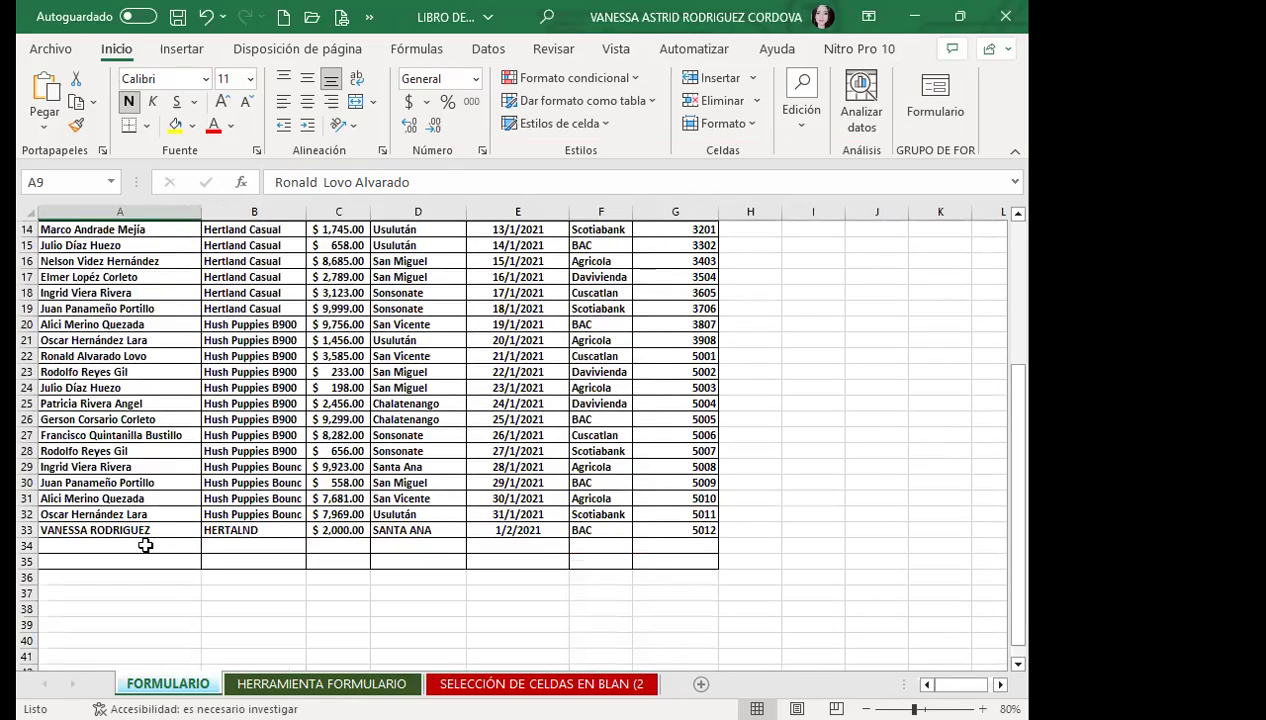
pyautogui.click(145, 545)
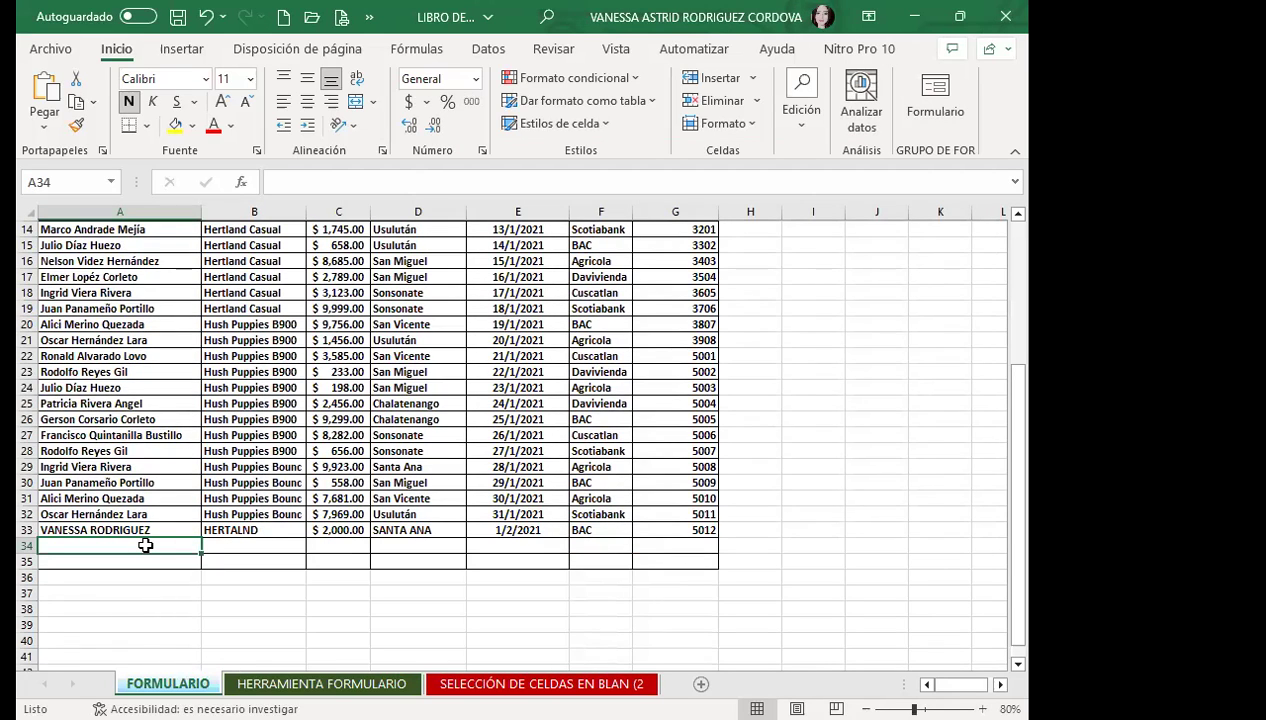
pyautogui.click(934, 100)
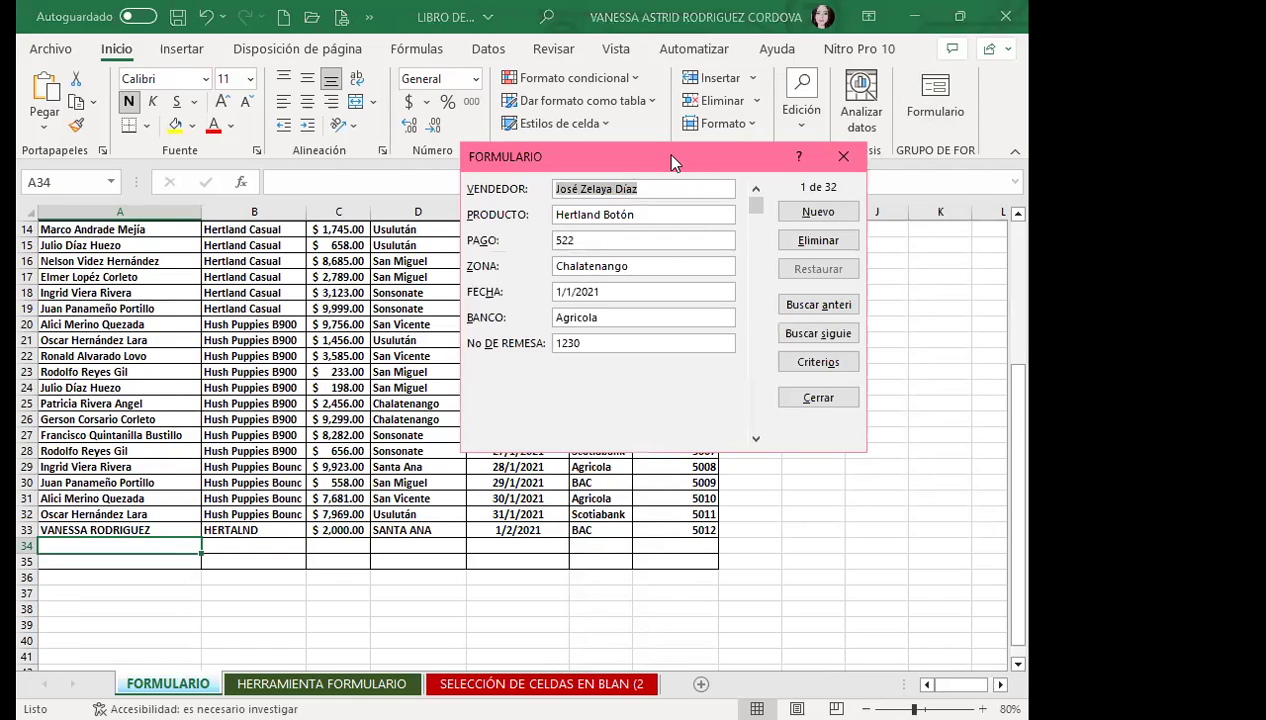
pyautogui.moveTo(672, 160); pyautogui.dragTo(526, 323)
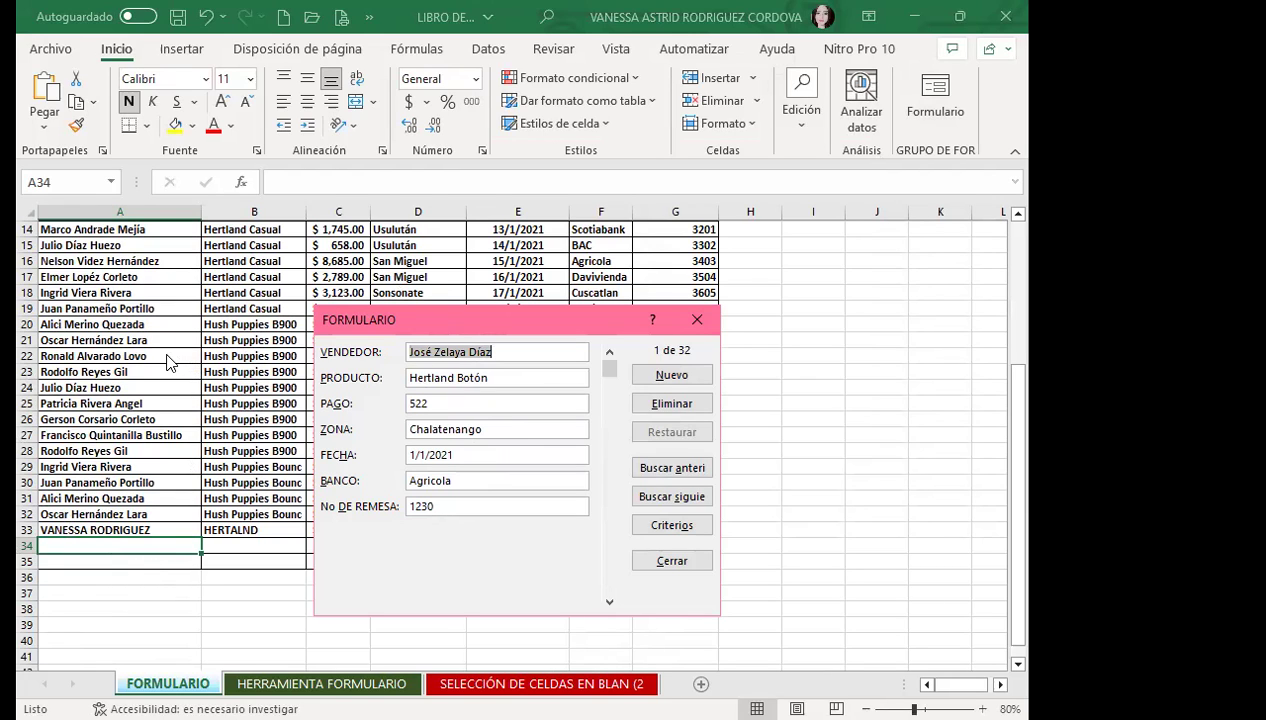
pyautogui.click(694, 322)
pyautogui.click(424, 437)
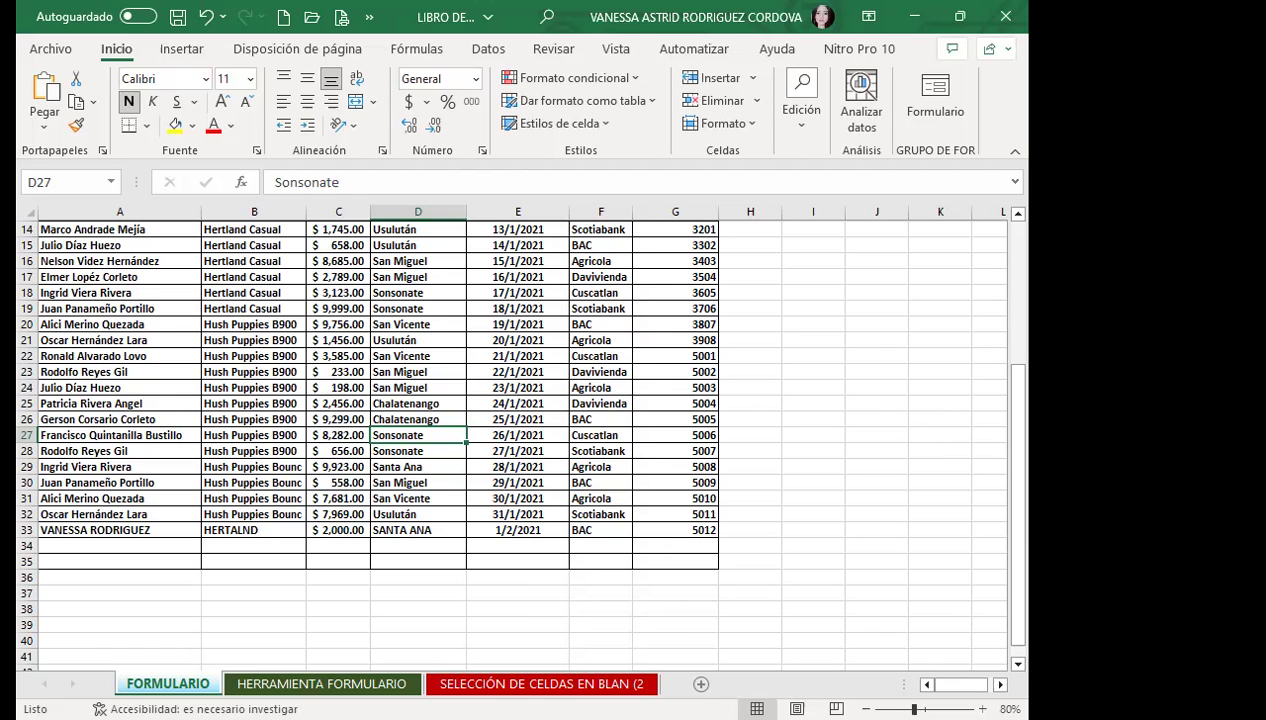
pyautogui.click(63, 388)
pyautogui.scroll(3, 62, 380)
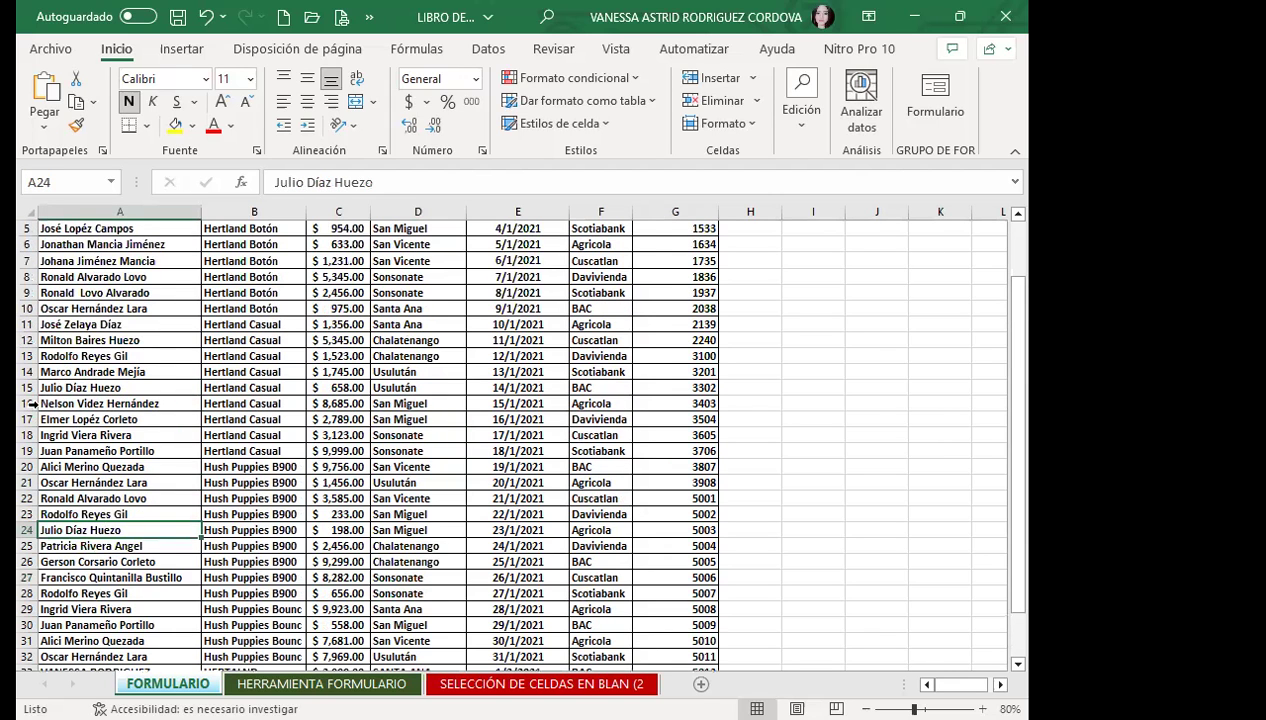
pyautogui.scroll(2, 97, 457)
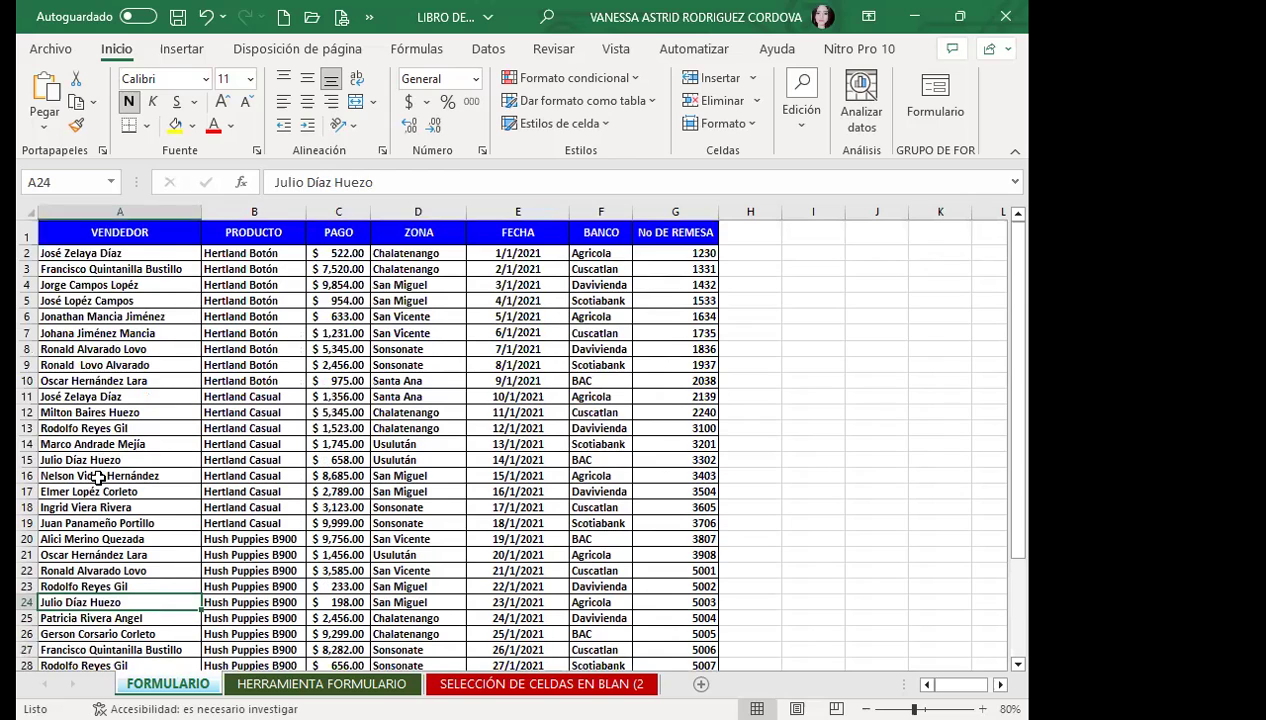
pyautogui.scroll(-2, 98, 473)
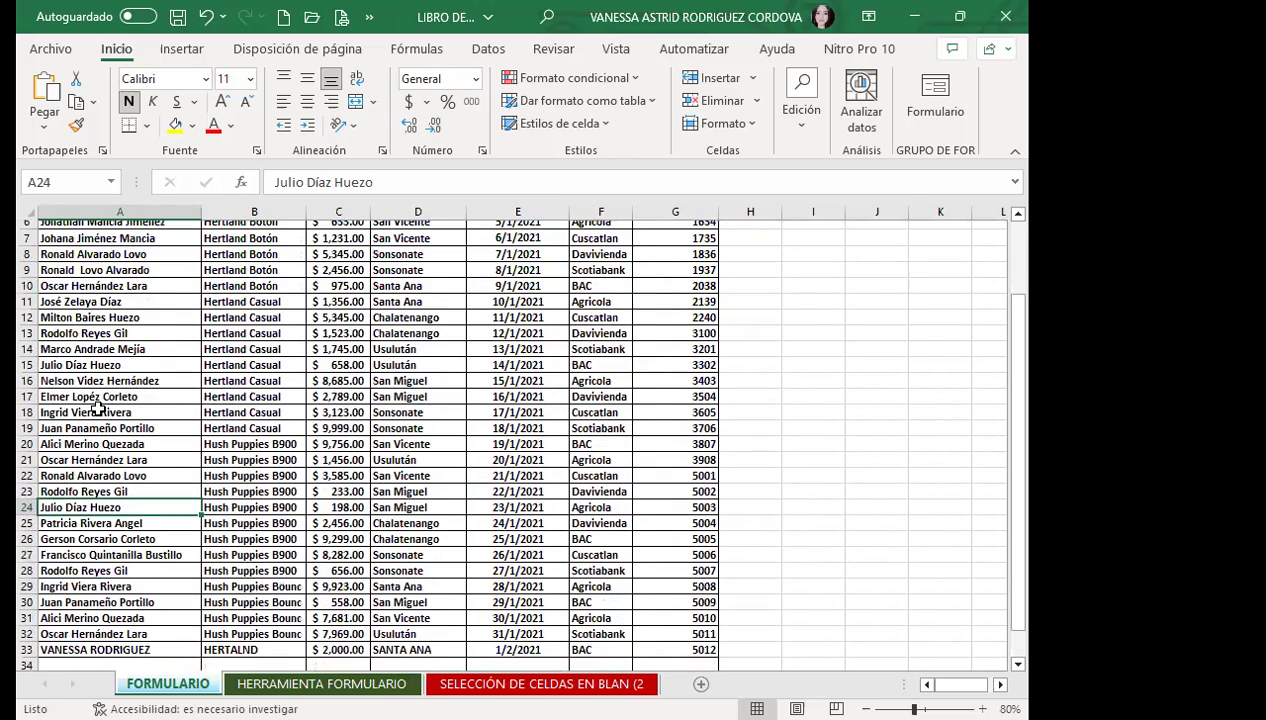
pyautogui.click(28, 443)
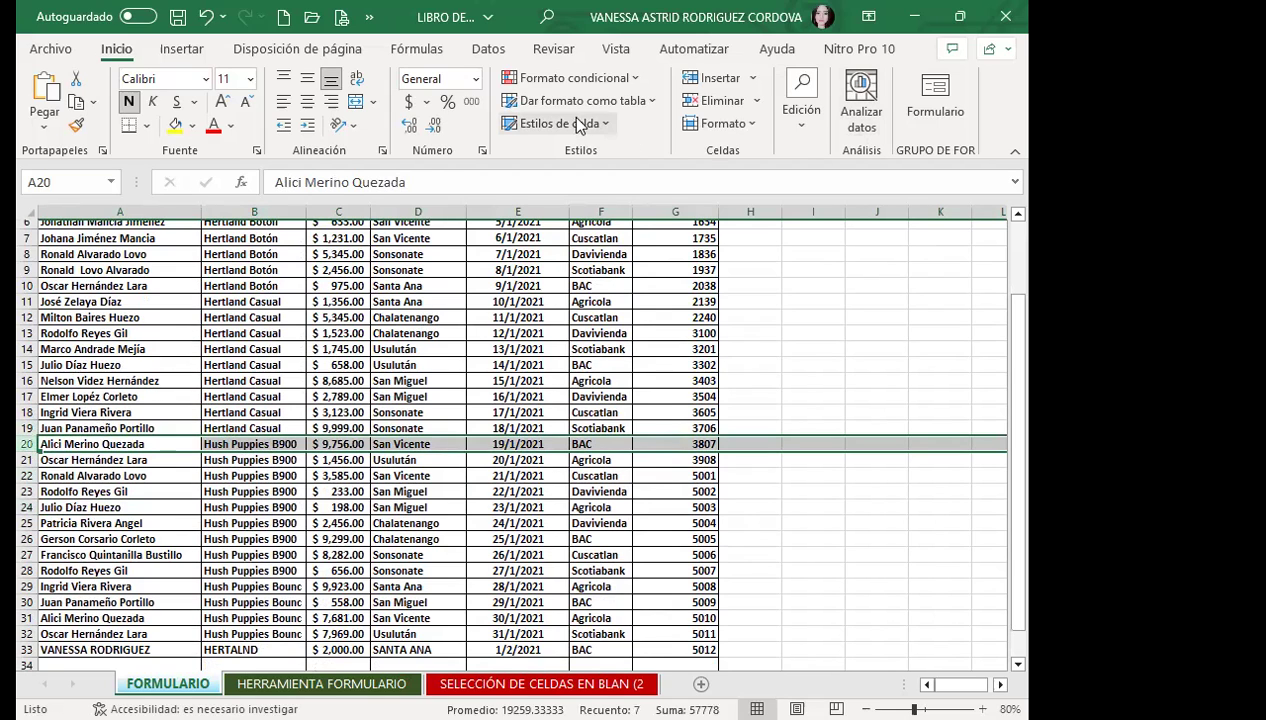
pyautogui.click(713, 80)
pyautogui.click(713, 80)
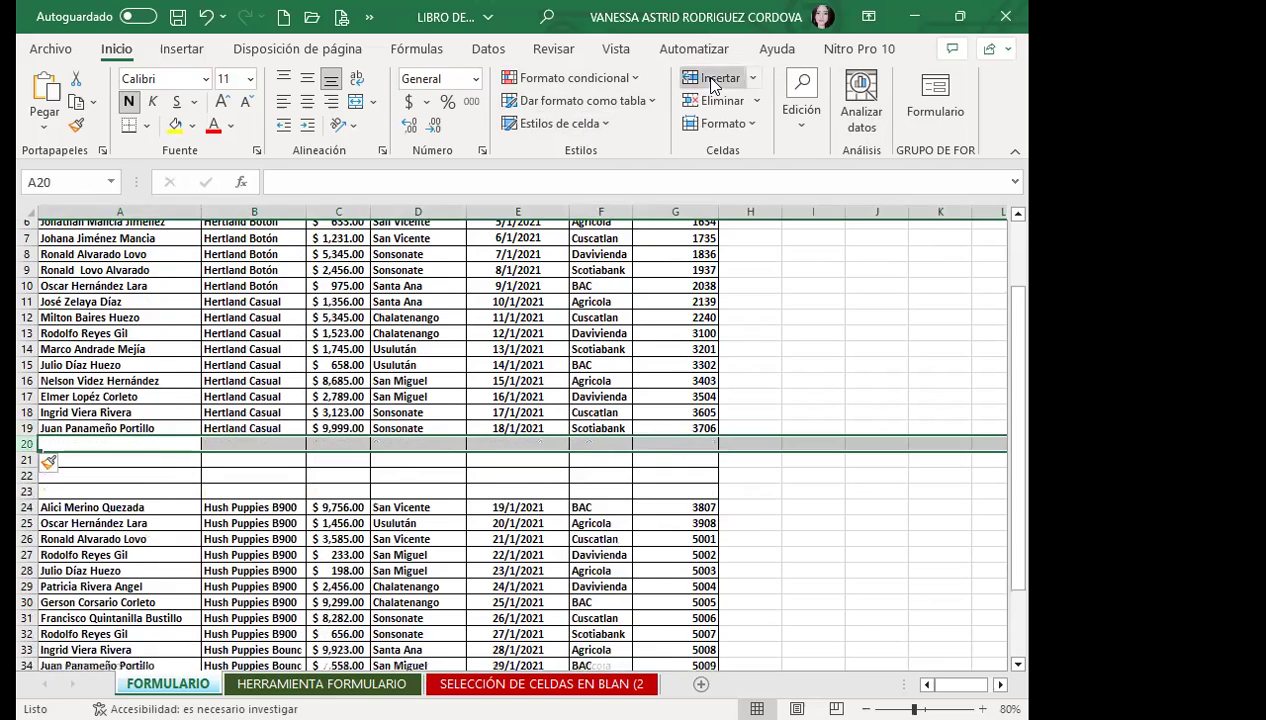
pyautogui.click(713, 80)
pyautogui.click(713, 80)
pyautogui.click(713, 80)
pyautogui.click(254, 475)
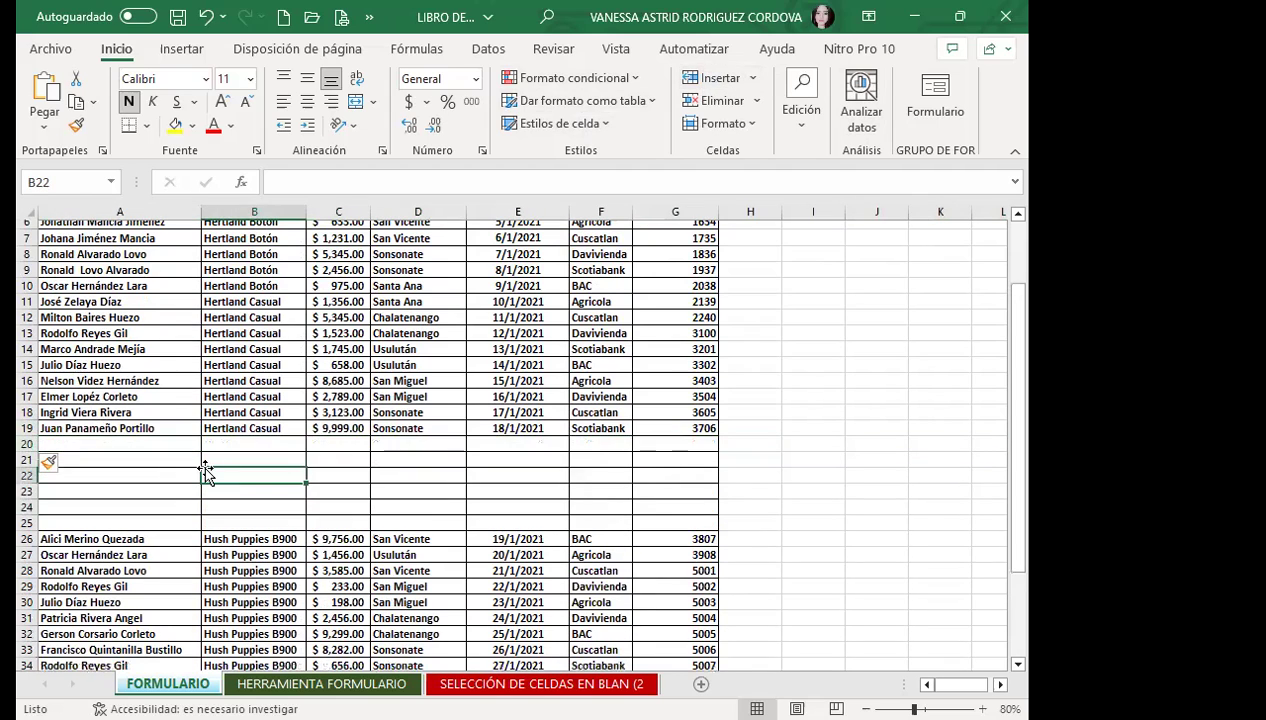
# Review the six blank rows 20–25 between the Hertland Casual and Hush Puppies records
pyautogui.click(149, 446)
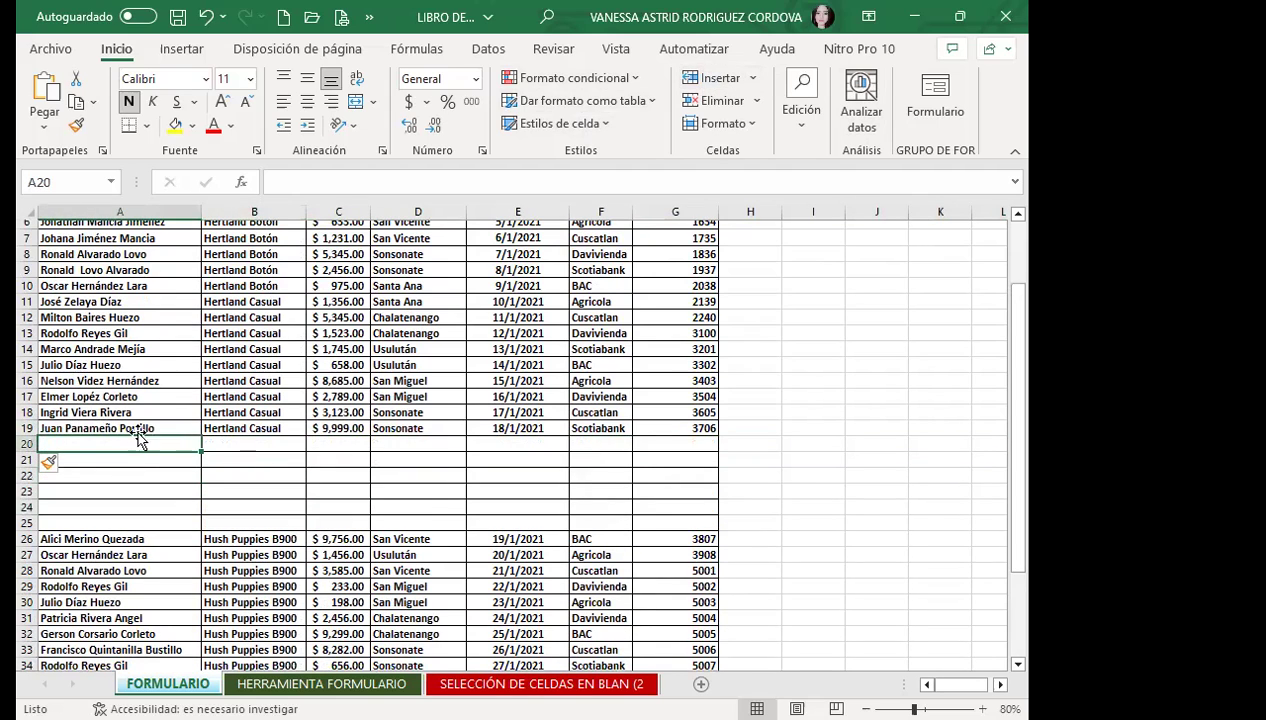
pyautogui.moveTo(67, 381); pyautogui.dragTo(655, 422)
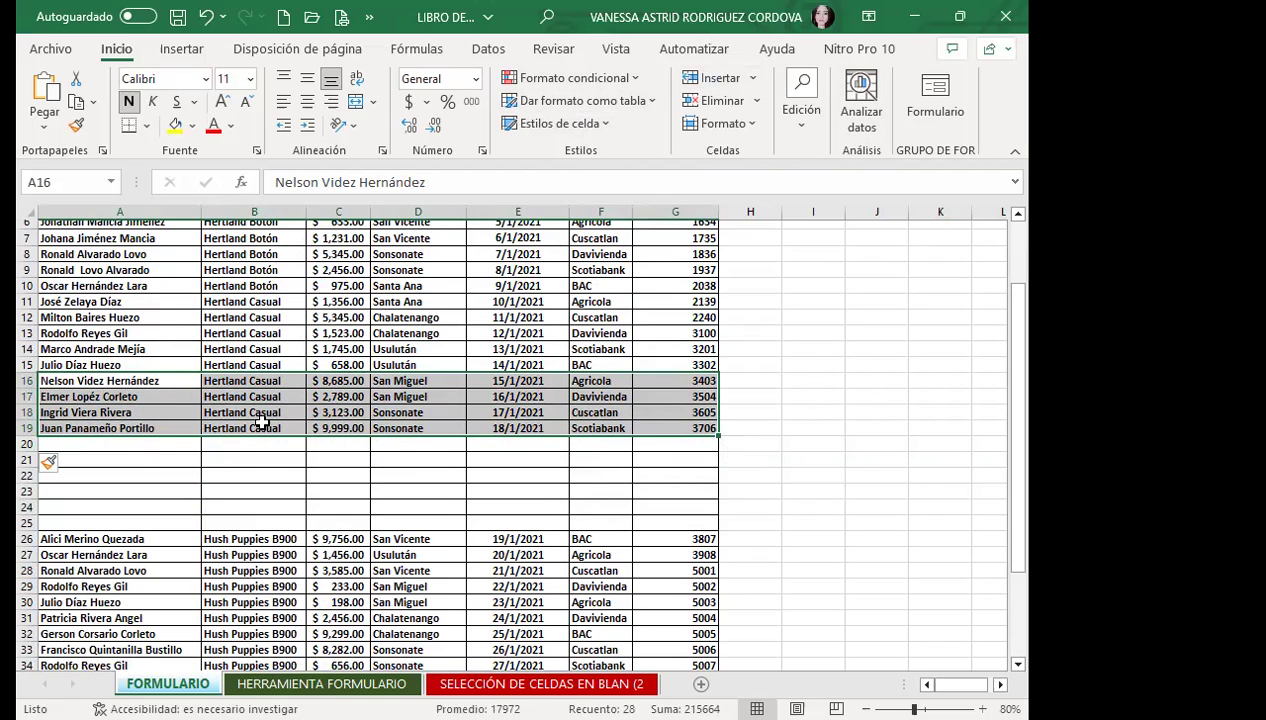
pyautogui.click(135, 442)
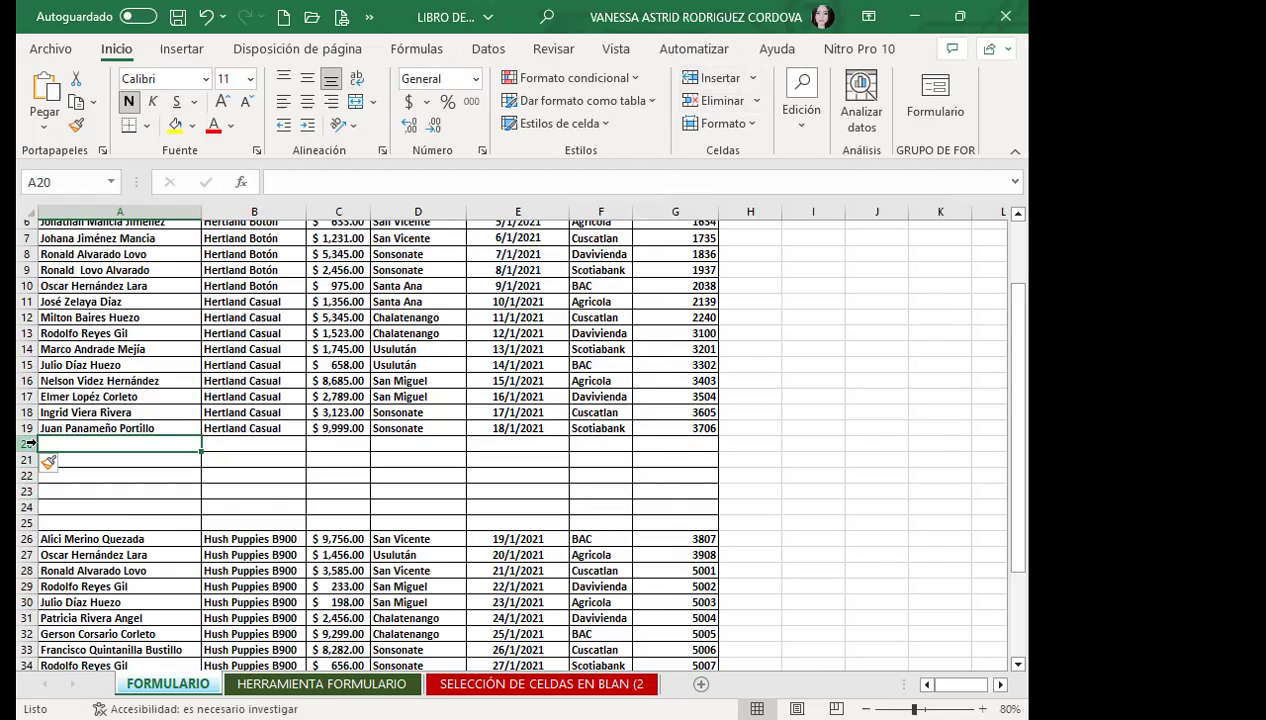
pyautogui.click(28, 523)
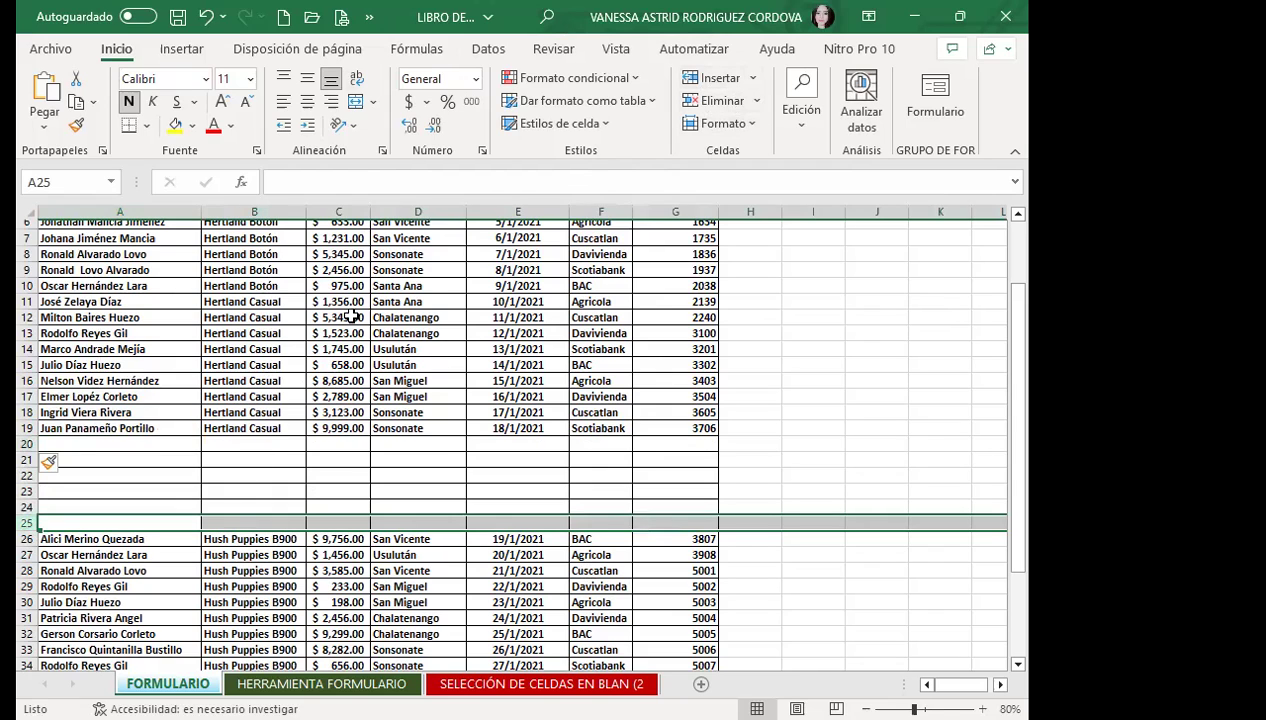
pyautogui.click(254, 441)
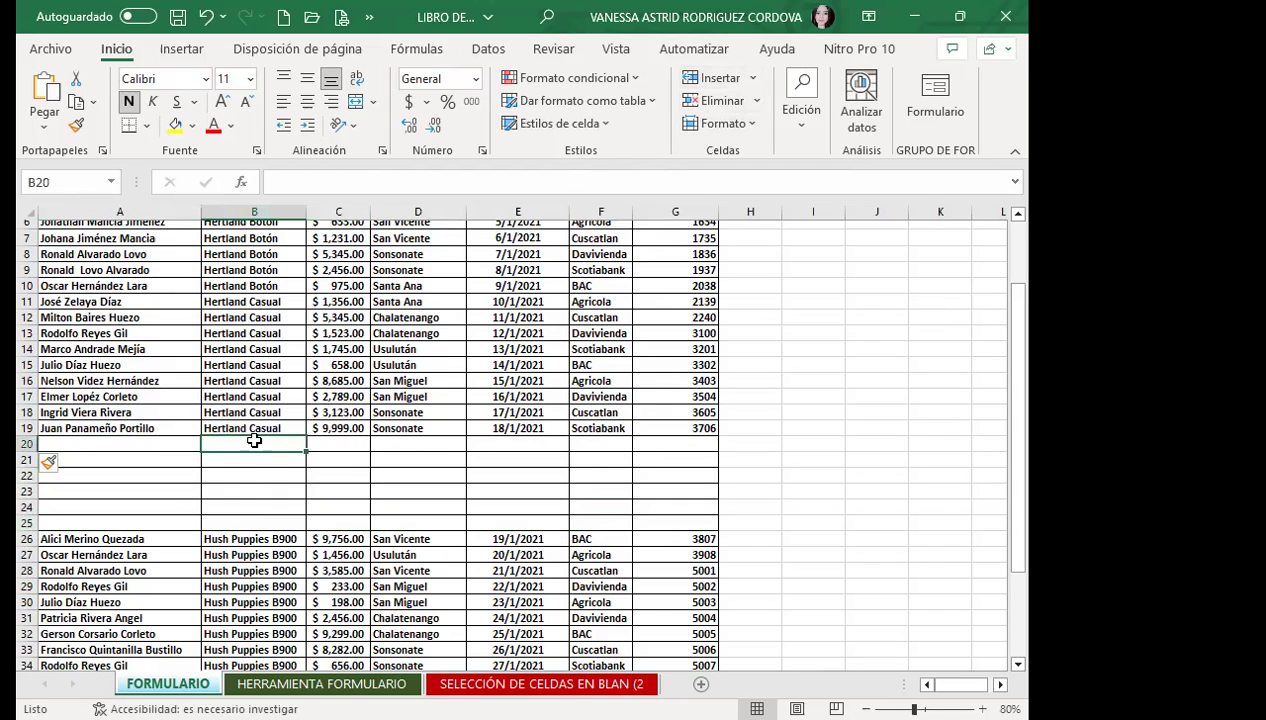
pyautogui.click(128, 364)
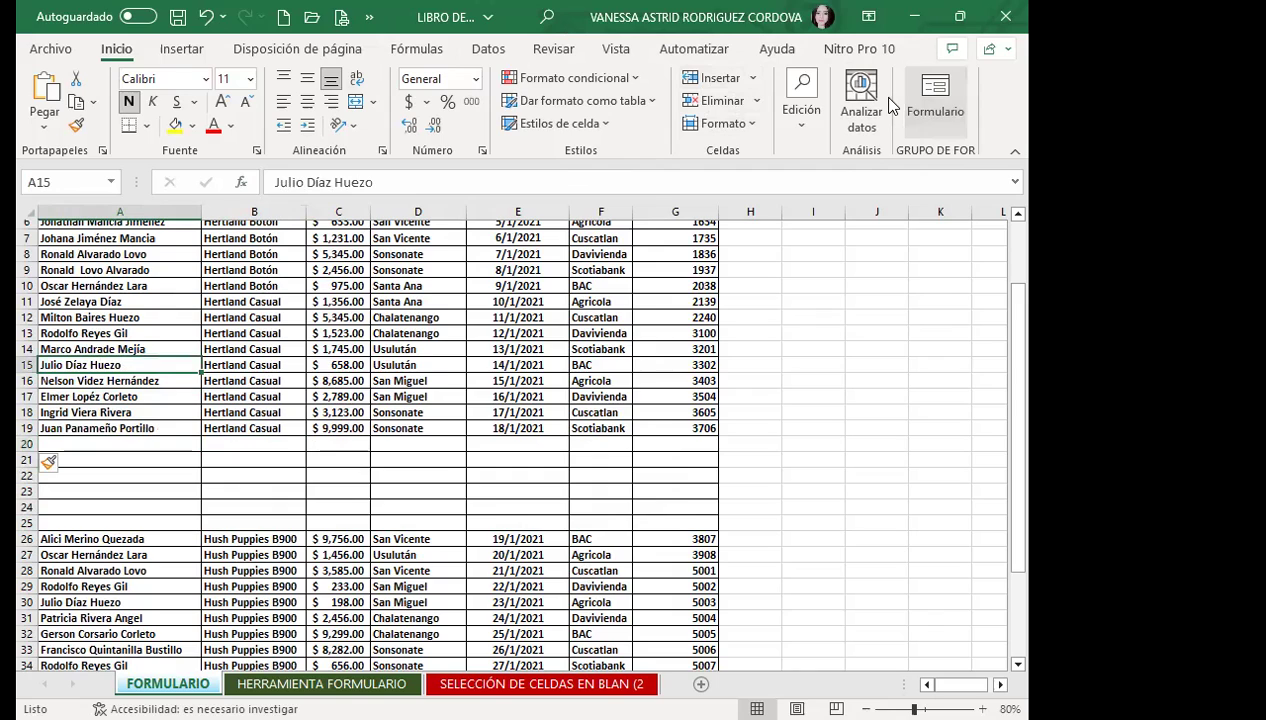
pyautogui.click(900, 102)
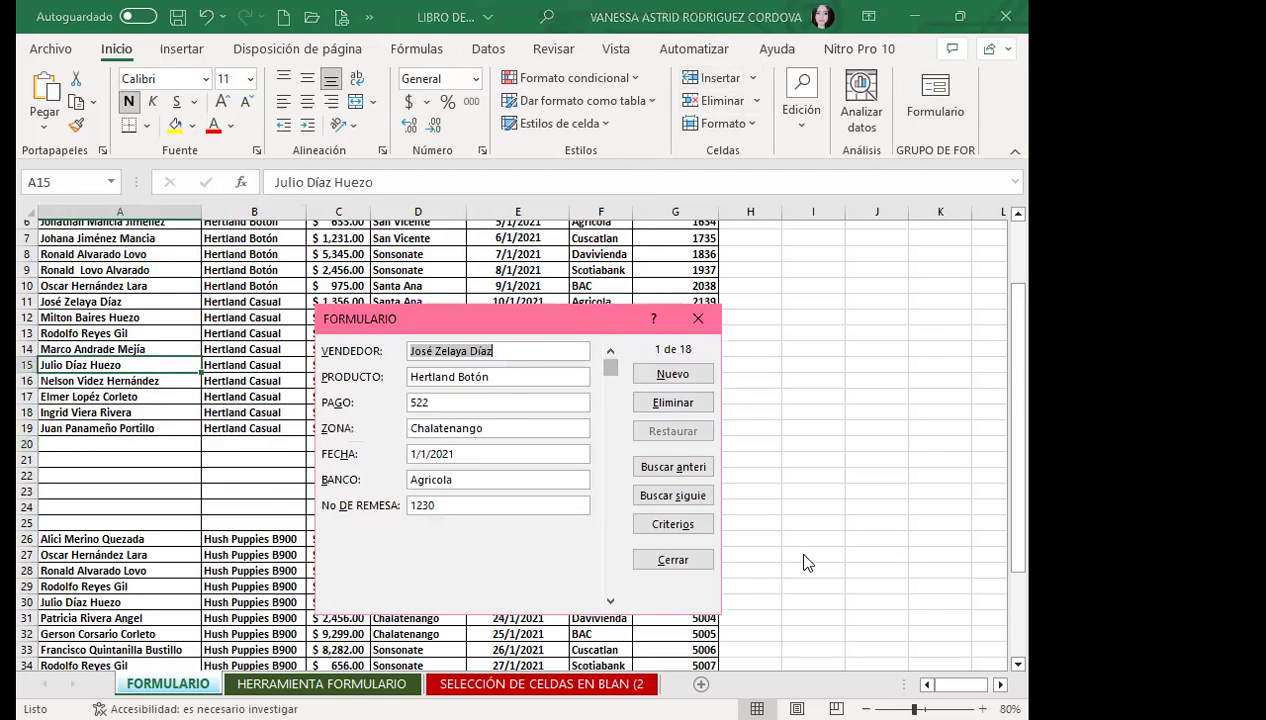
pyautogui.click(799, 565)
pyautogui.click(799, 565)
pyautogui.click(799, 565)
pyautogui.click(799, 565)
pyautogui.click(799, 565)
pyautogui.click(799, 565)
pyautogui.click(799, 565)
pyautogui.click(799, 565)
pyautogui.click(799, 565)
pyautogui.click(799, 565)
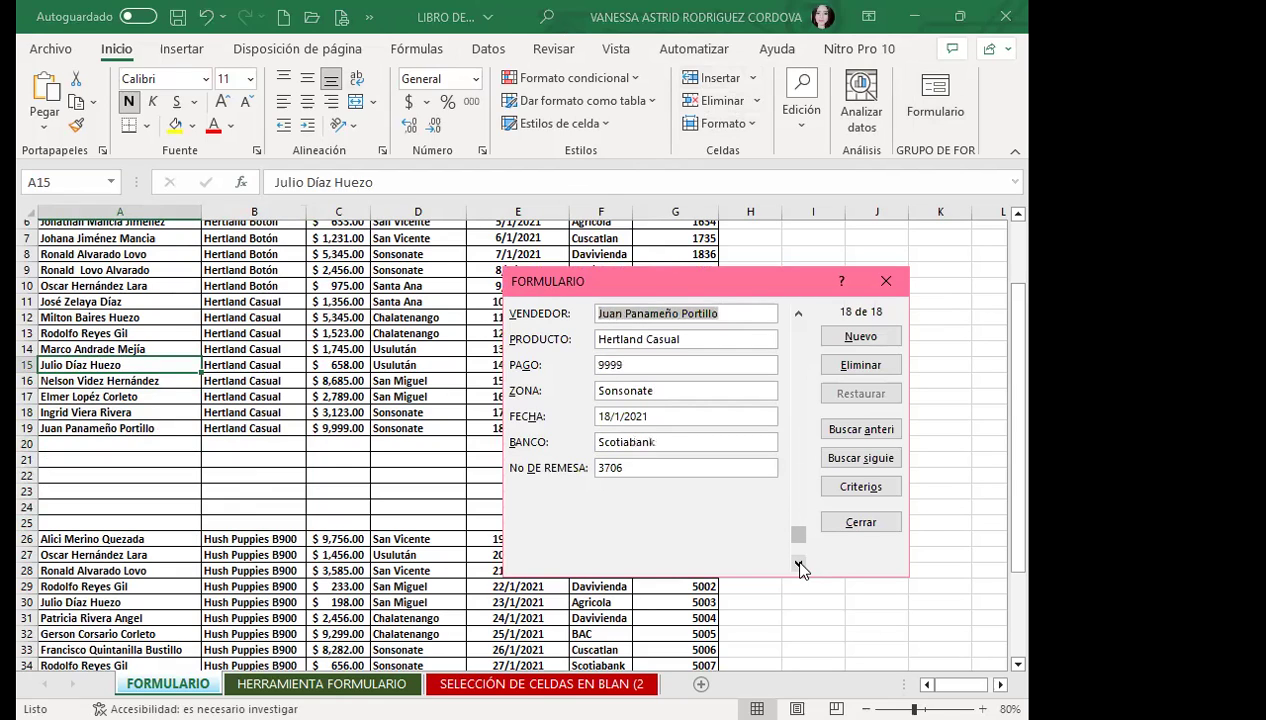
pyautogui.click(799, 565)
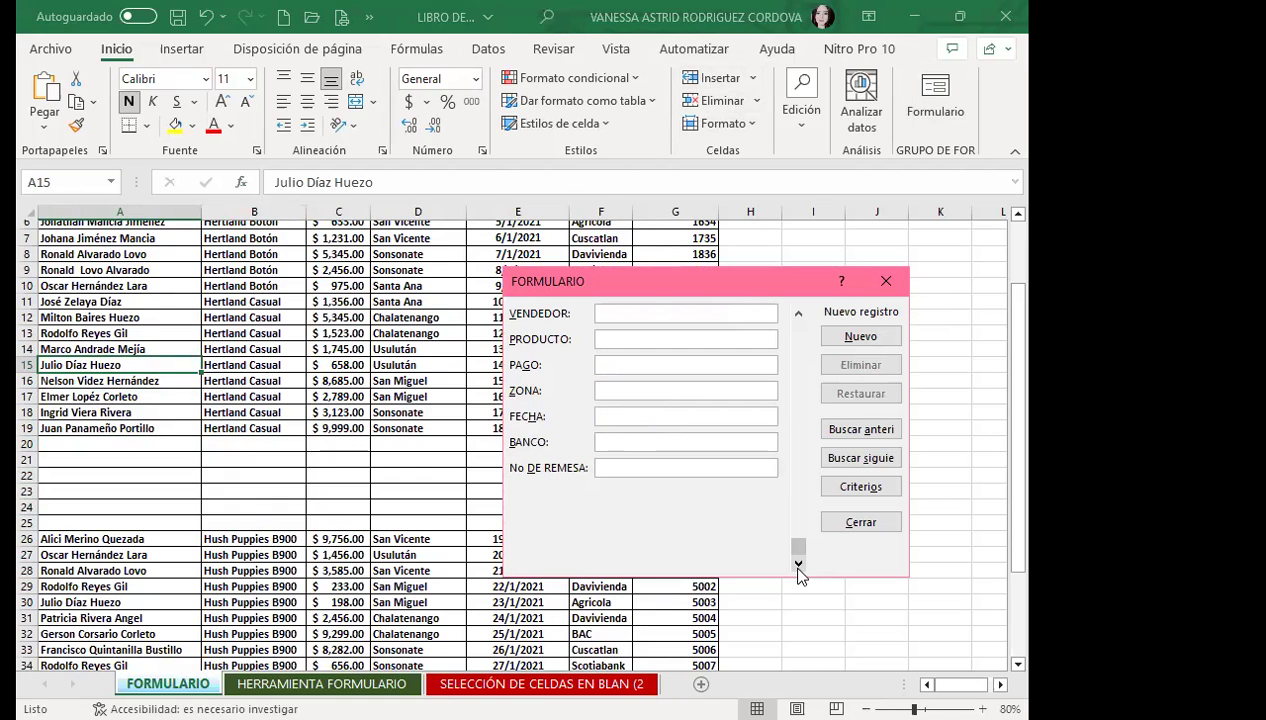
pyautogui.click(799, 566)
pyautogui.click(800, 566)
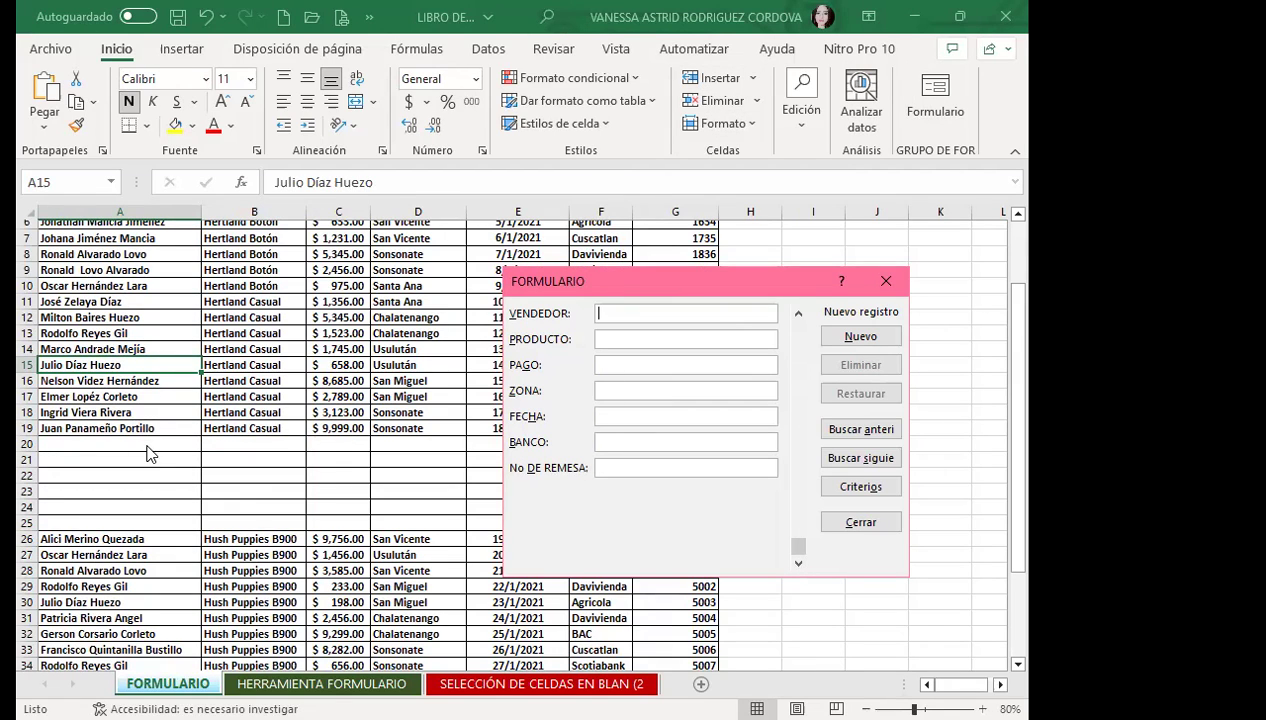
pyautogui.click(885, 281)
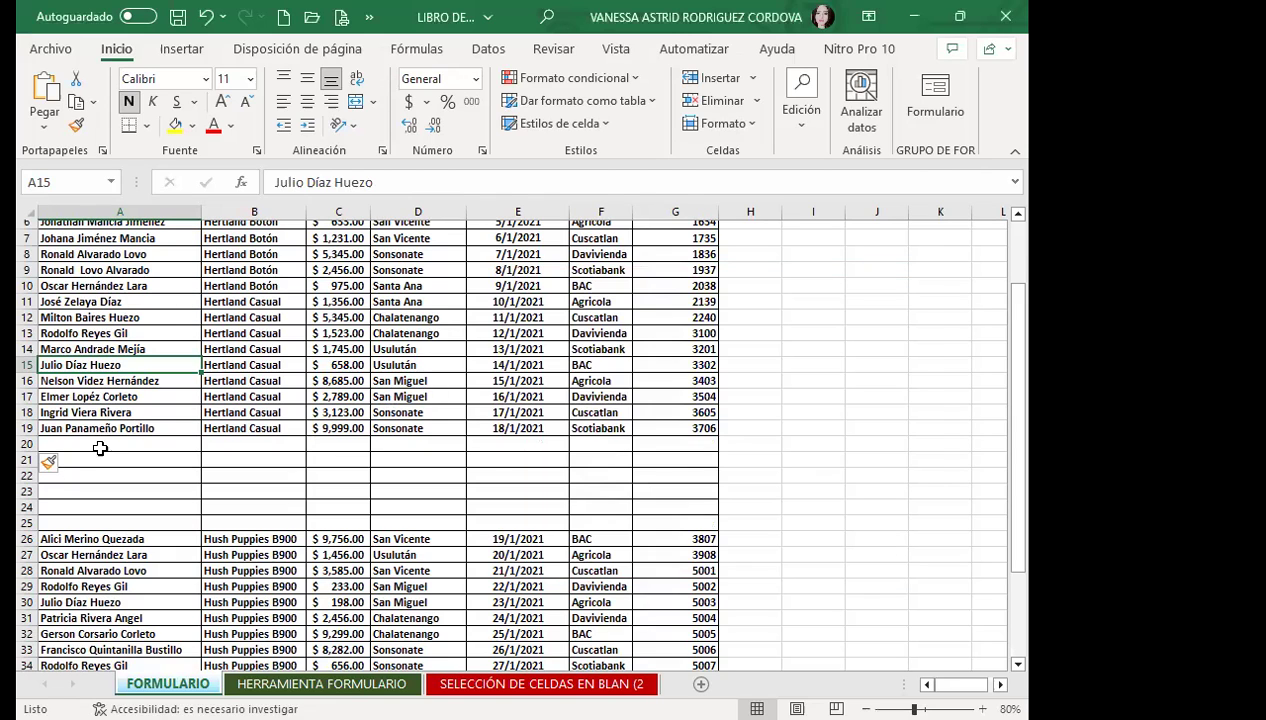
pyautogui.click(100, 446)
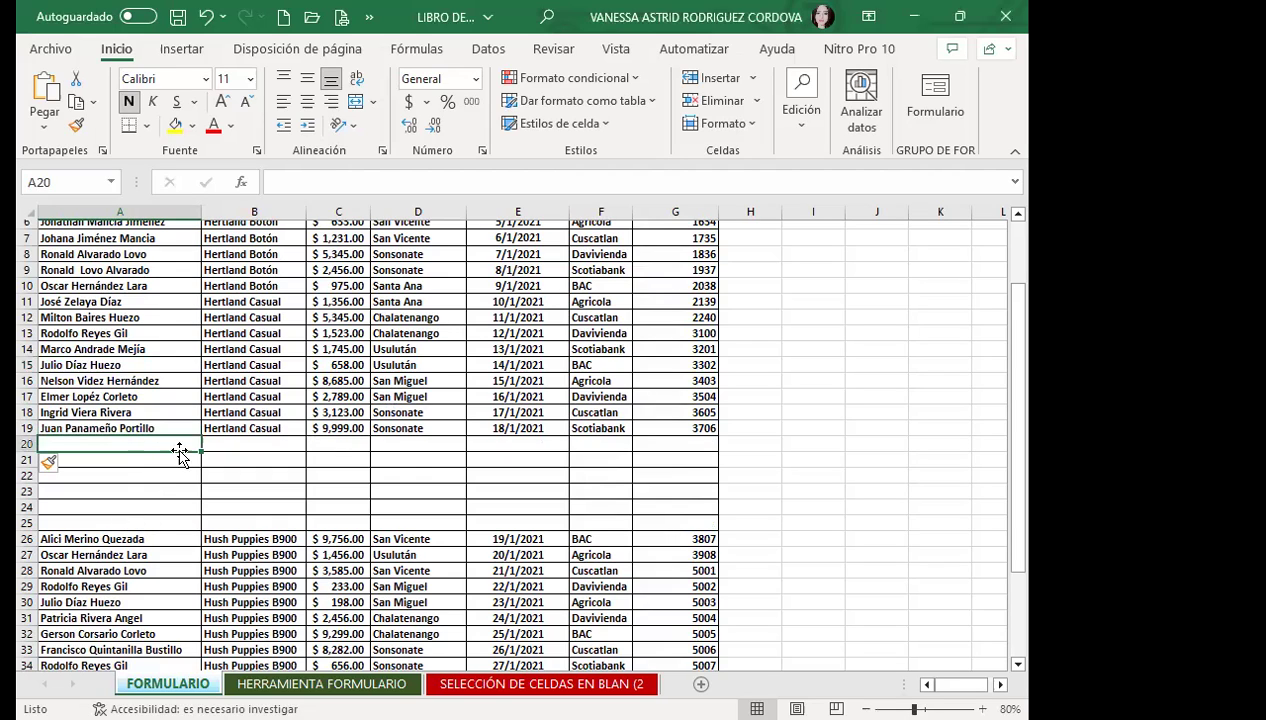
pyautogui.click(120, 364)
pyautogui.click(930, 88)
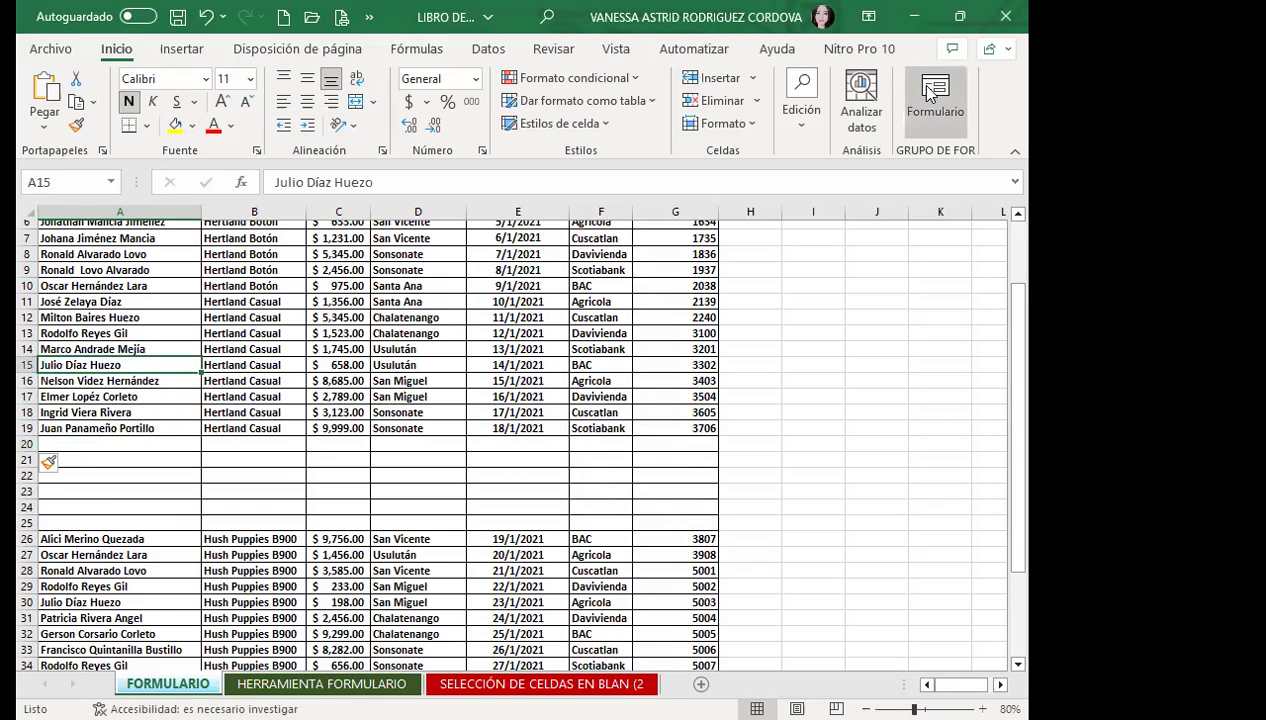
pyautogui.moveTo(800, 328); pyautogui.dragTo(800, 400)
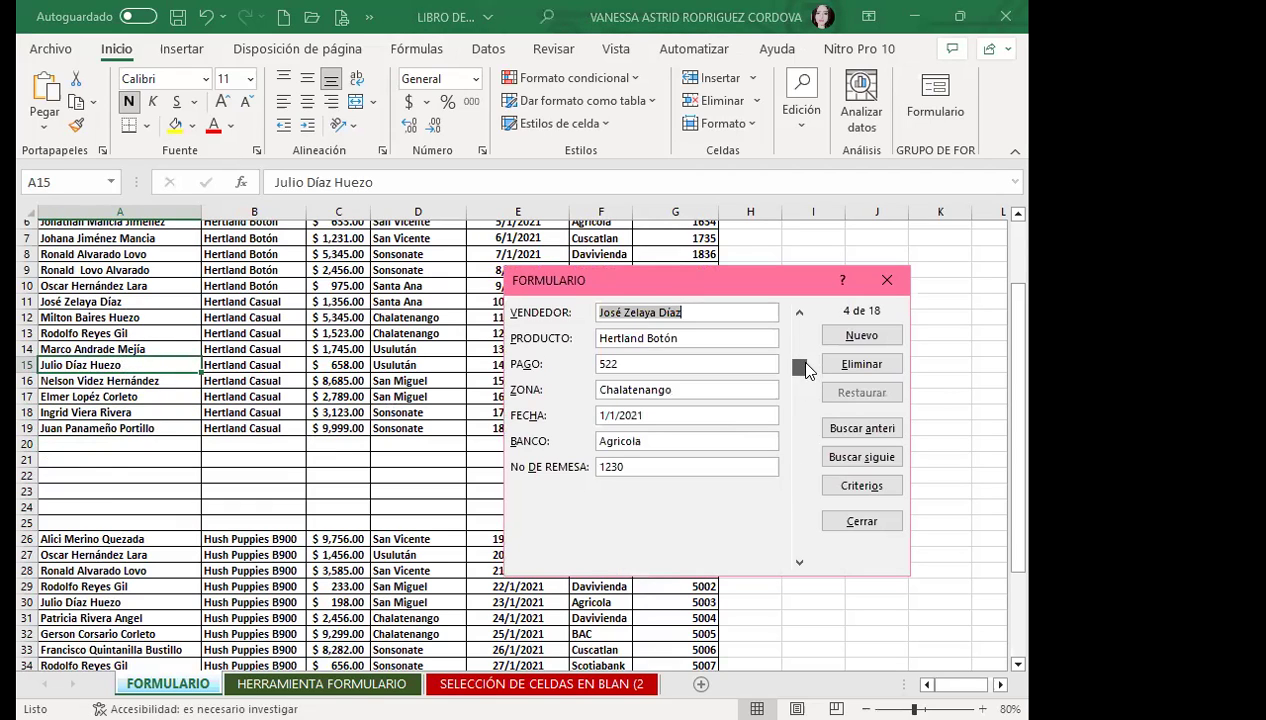
pyautogui.click(799, 562)
pyautogui.click(799, 562)
pyautogui.click(799, 562)
pyautogui.moveTo(800, 440); pyautogui.dragTo(800, 540)
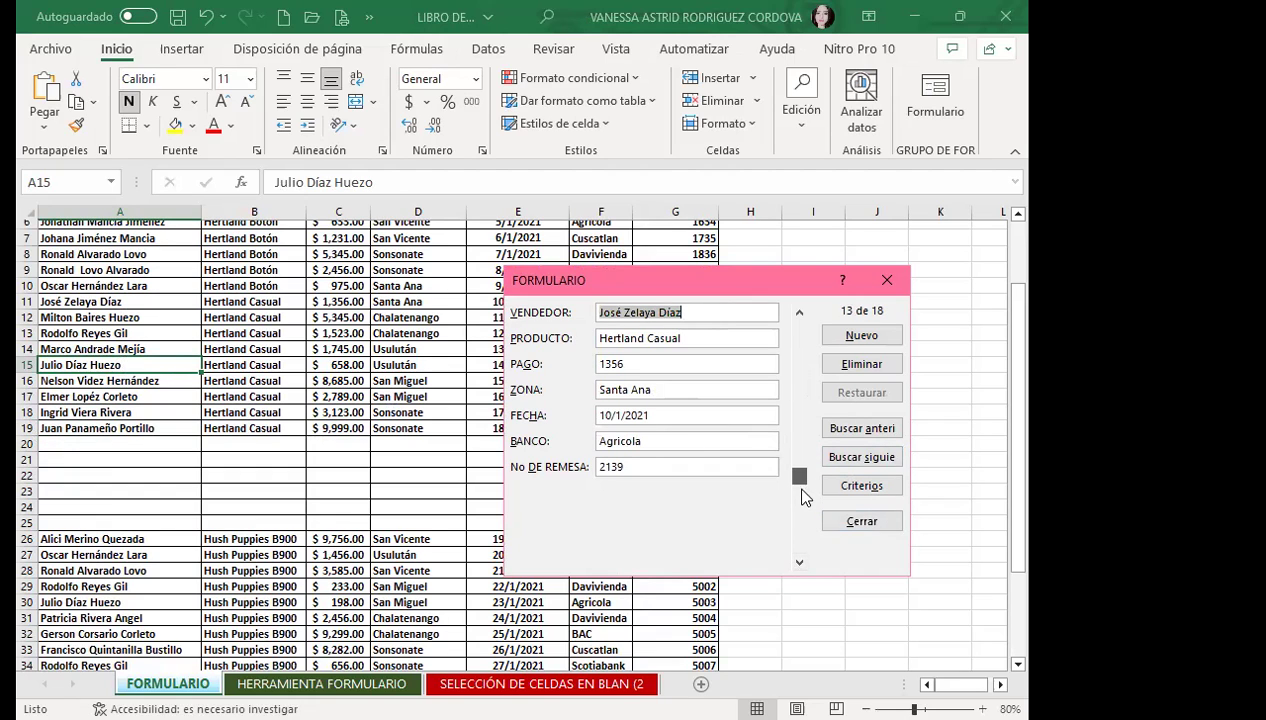
pyautogui.click(799, 562)
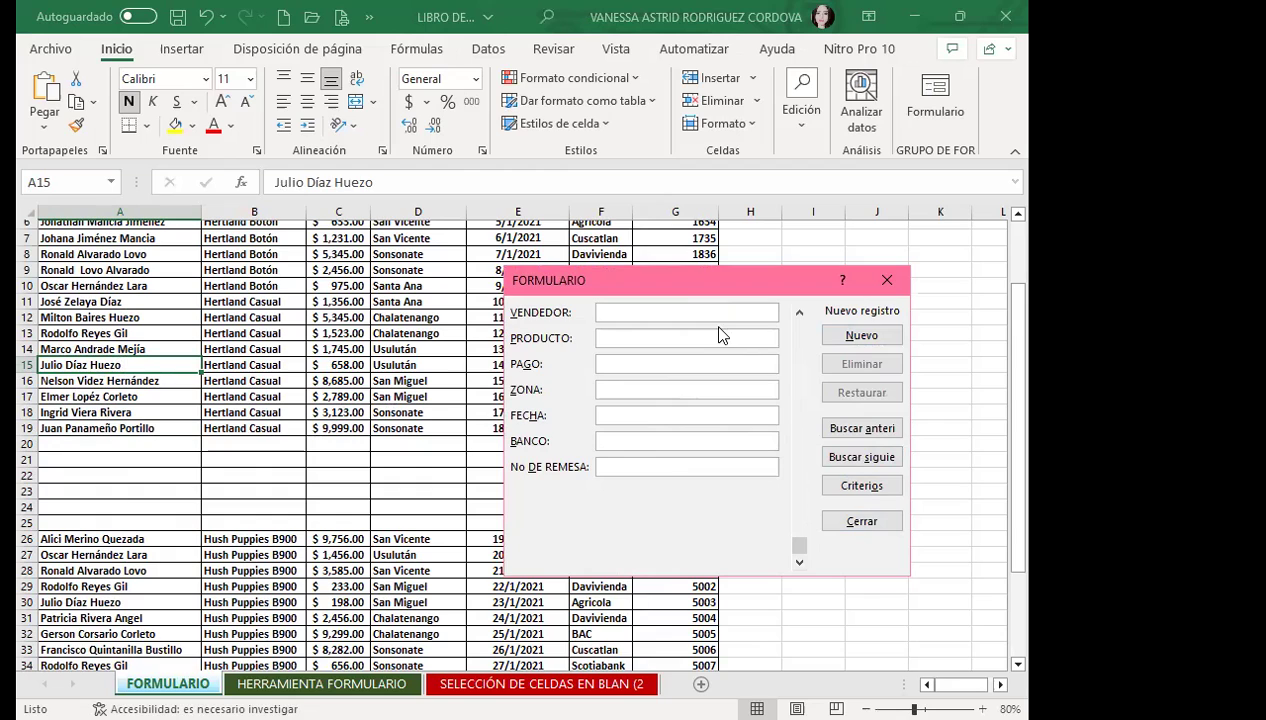
pyautogui.click(886, 281)
pyautogui.click(95, 444)
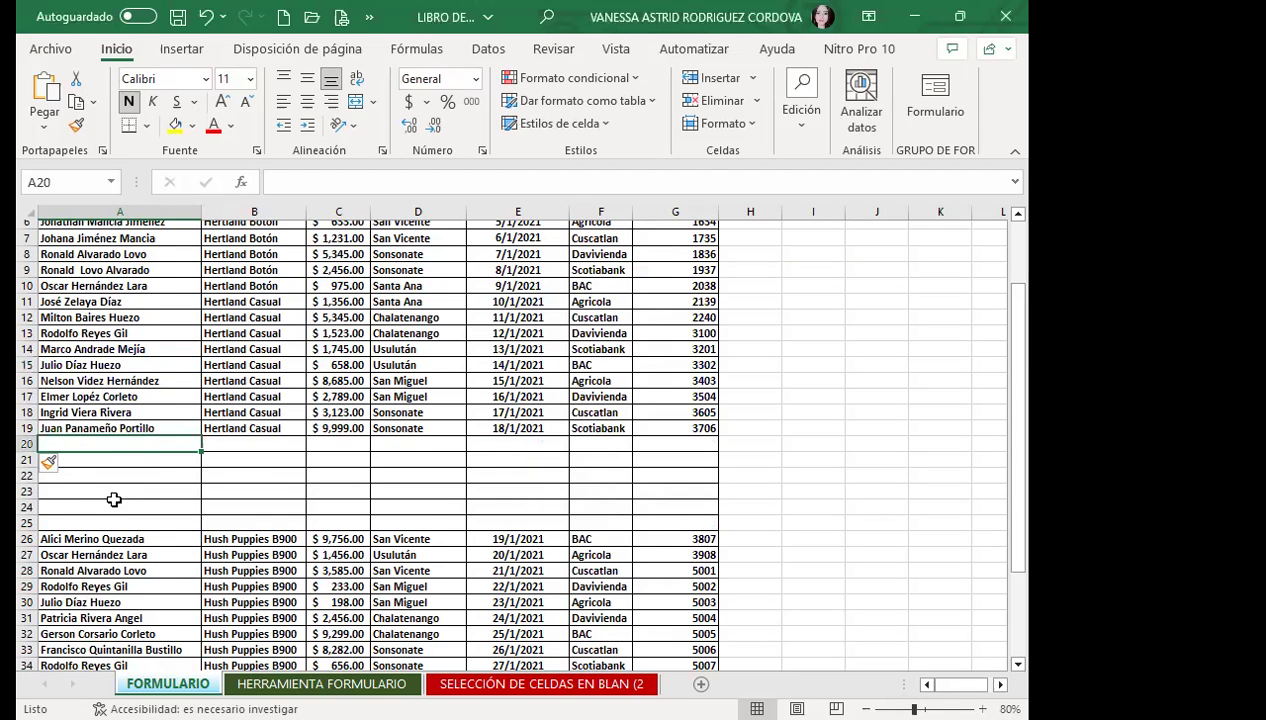
# Delete the blank rows 20–25 with Eliminar so the table runs unbroken through row 33
pyautogui.scroll(-2, 120, 490)
pyautogui.scroll(-4, 150, 486)
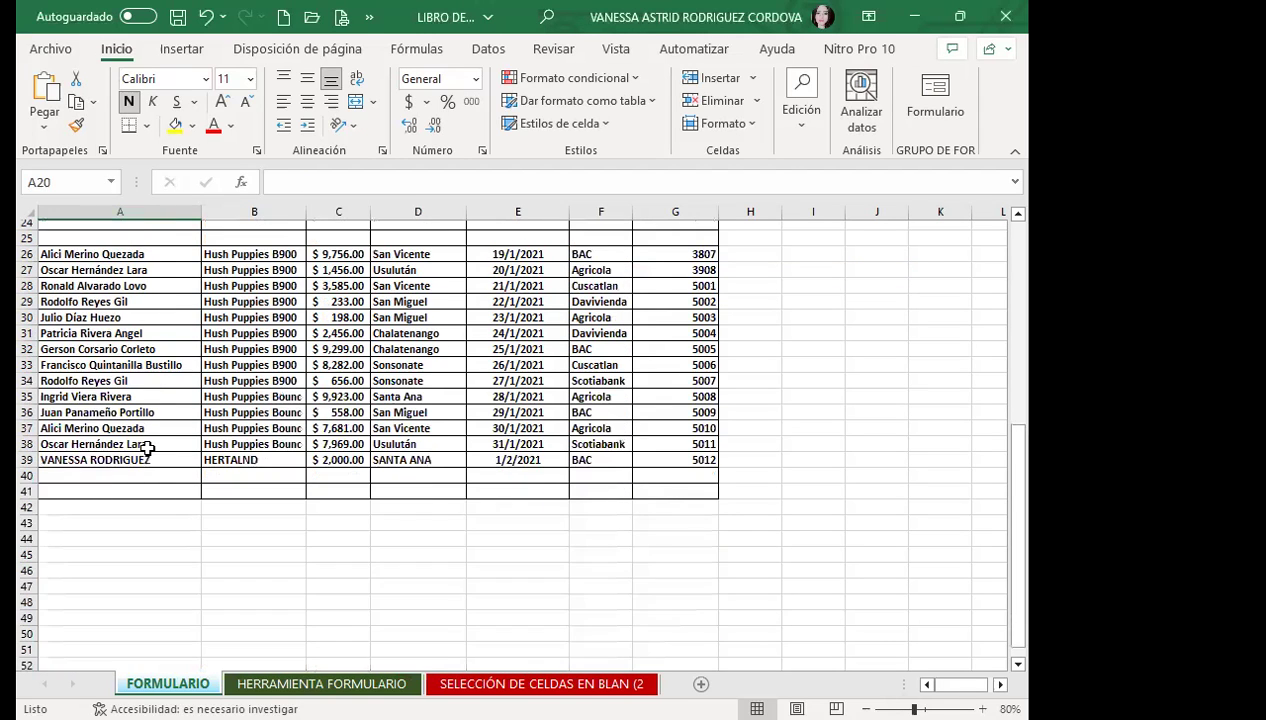
pyautogui.click(147, 446)
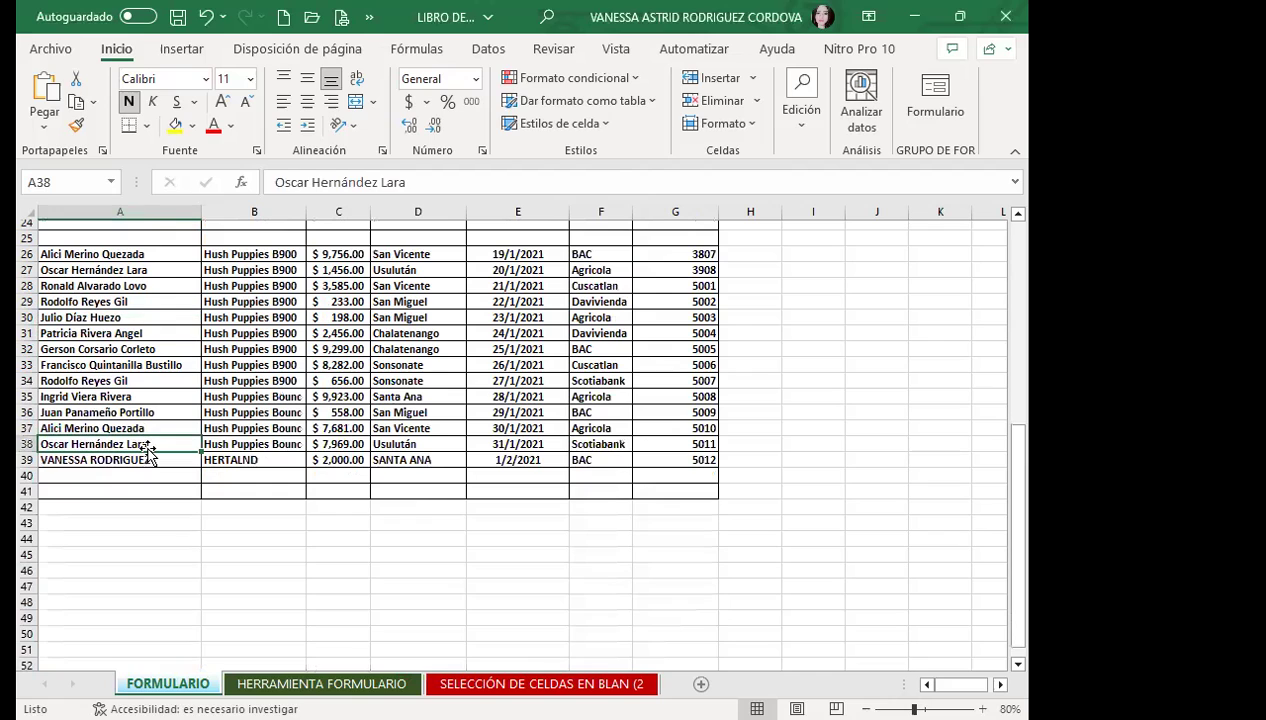
pyautogui.click(125, 477)
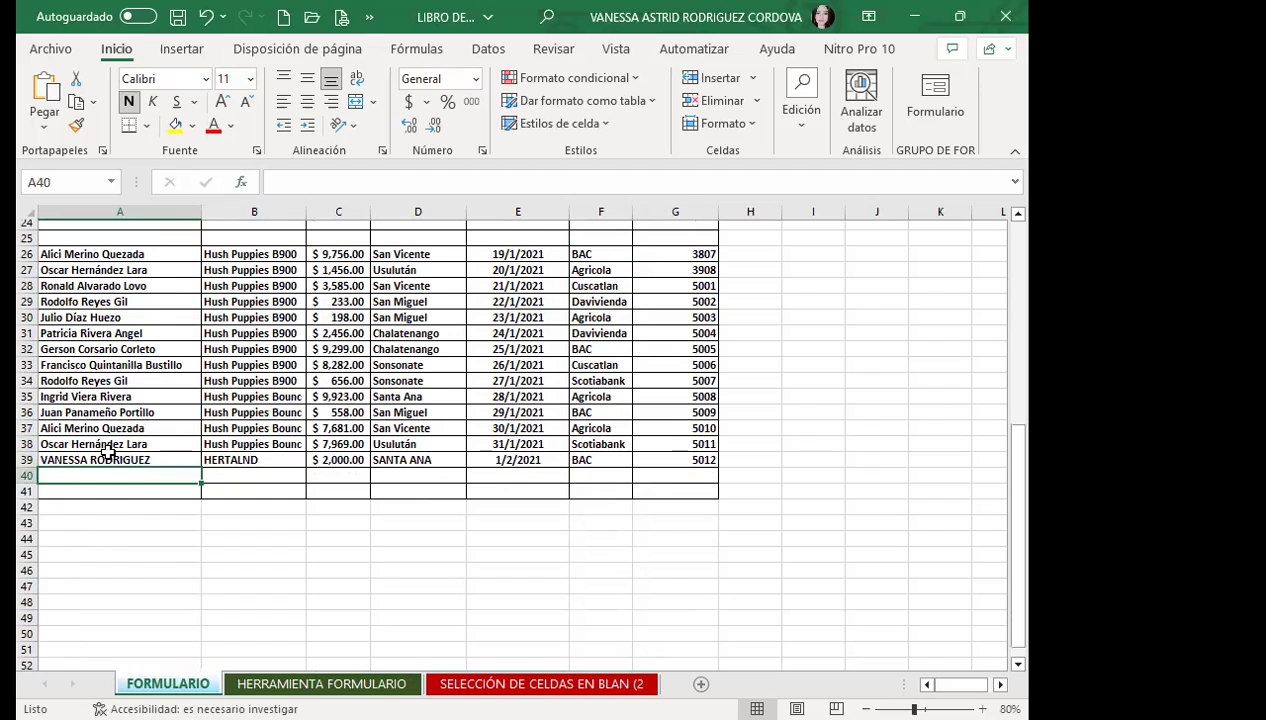
pyautogui.scroll(3, 205, 412)
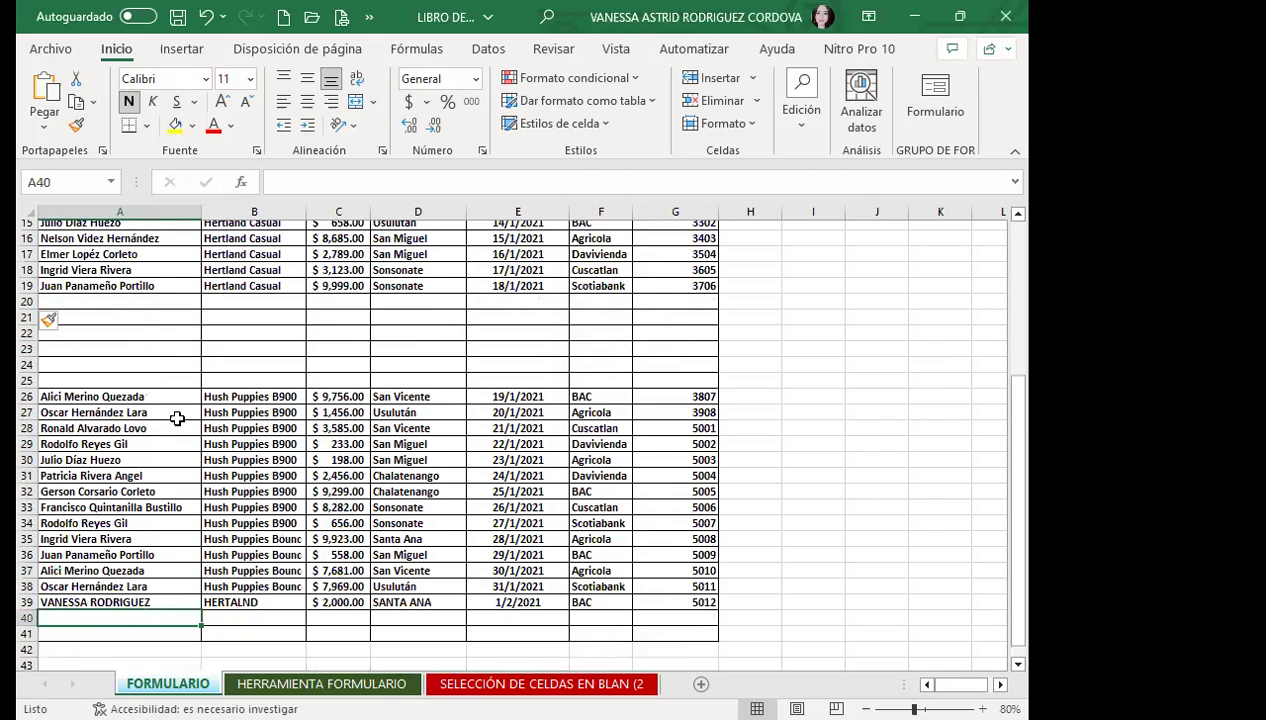
pyautogui.moveTo(25, 301); pyautogui.dragTo(23, 381)
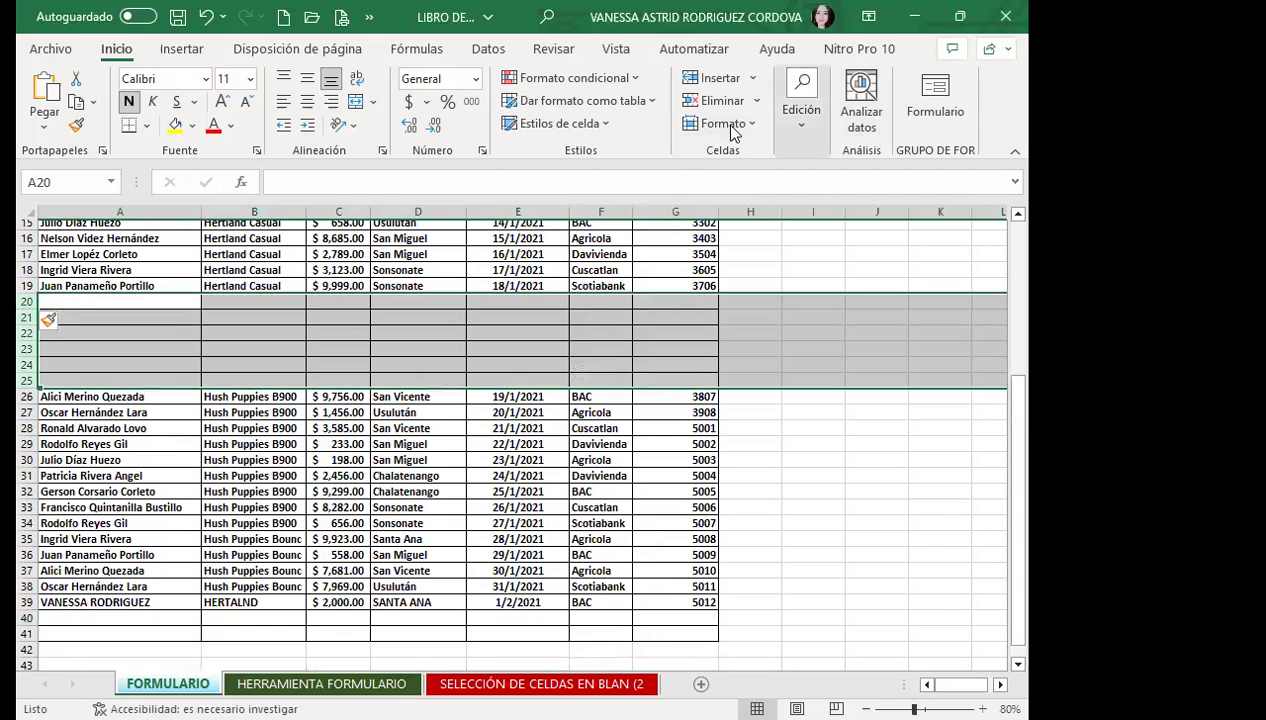
pyautogui.click(716, 101)
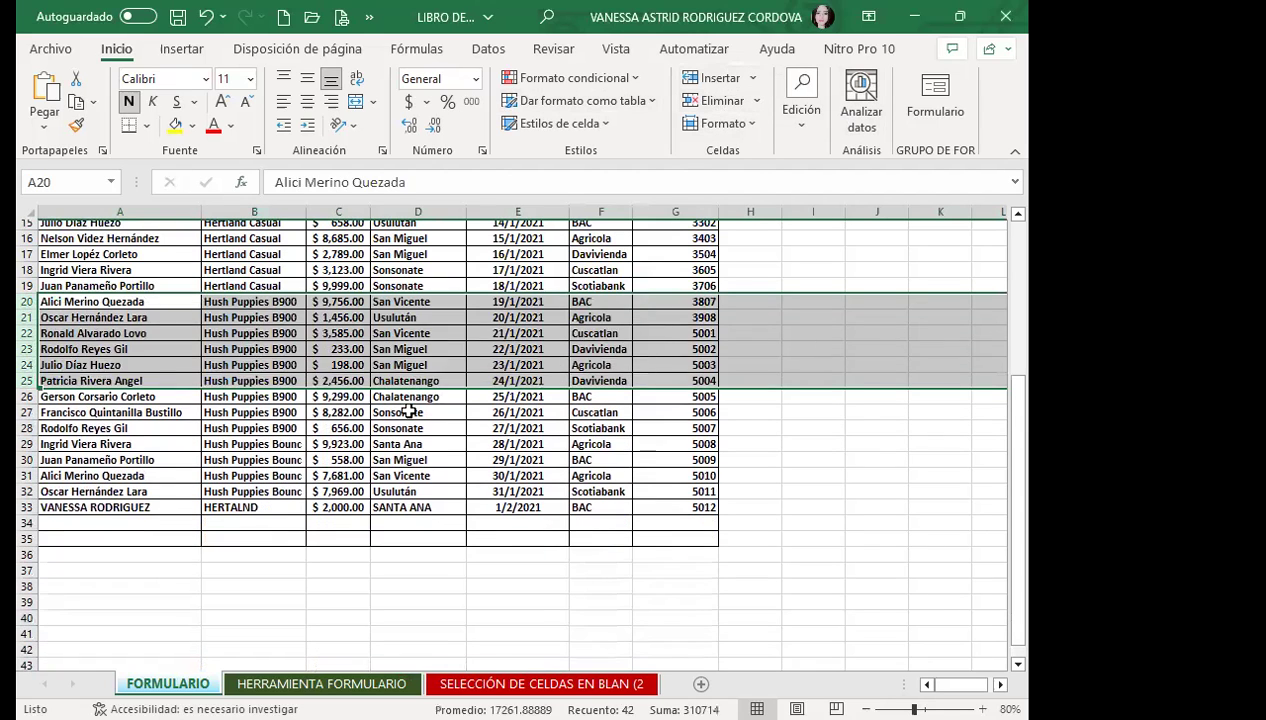
pyautogui.click(406, 410)
pyautogui.click(425, 444)
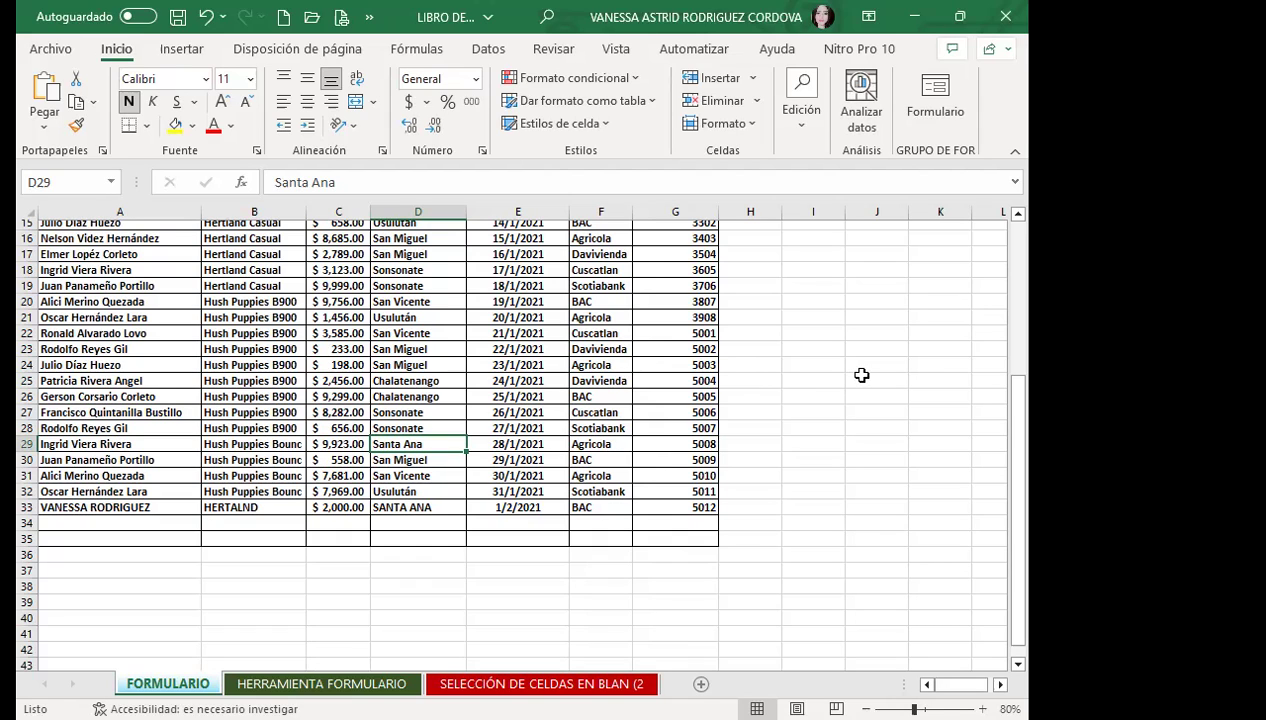
# Go to the HERRAMIENTA FORMULARIO sheet and inspect its NOMBRE, NOTA 1–3 and PROMEDIO headers
pyautogui.click(592, 411)
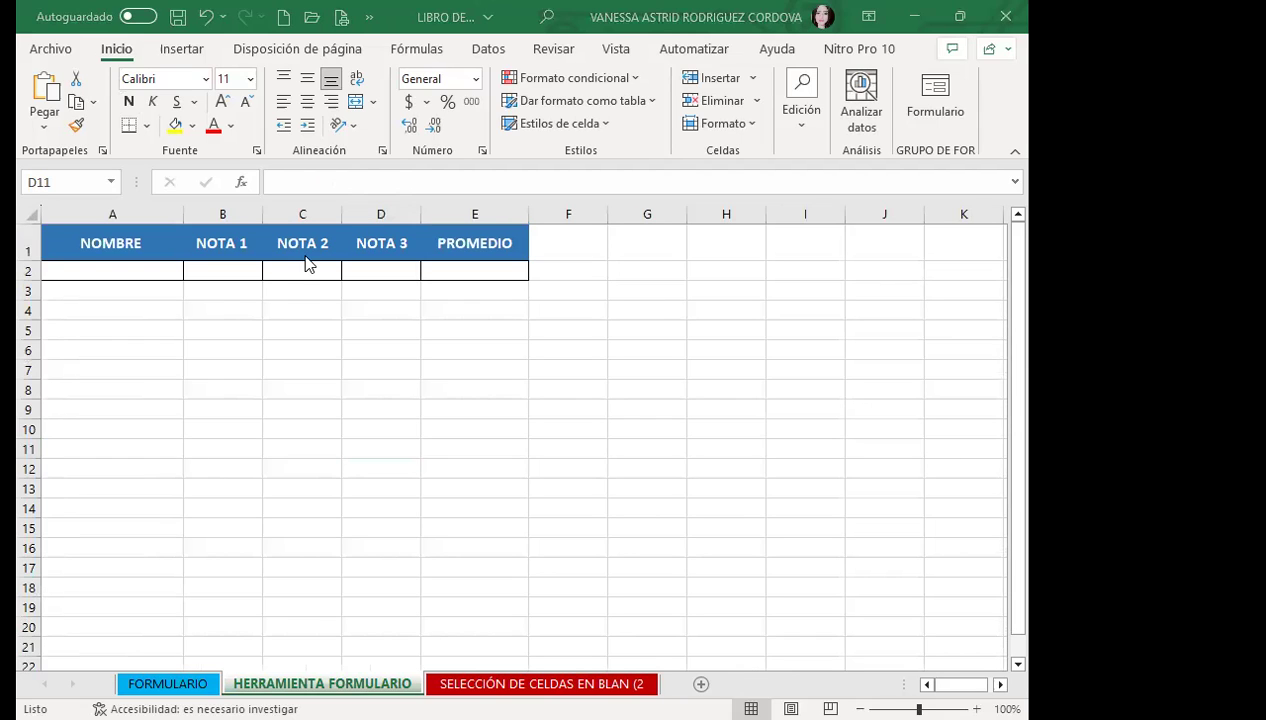
pyautogui.click(100, 343)
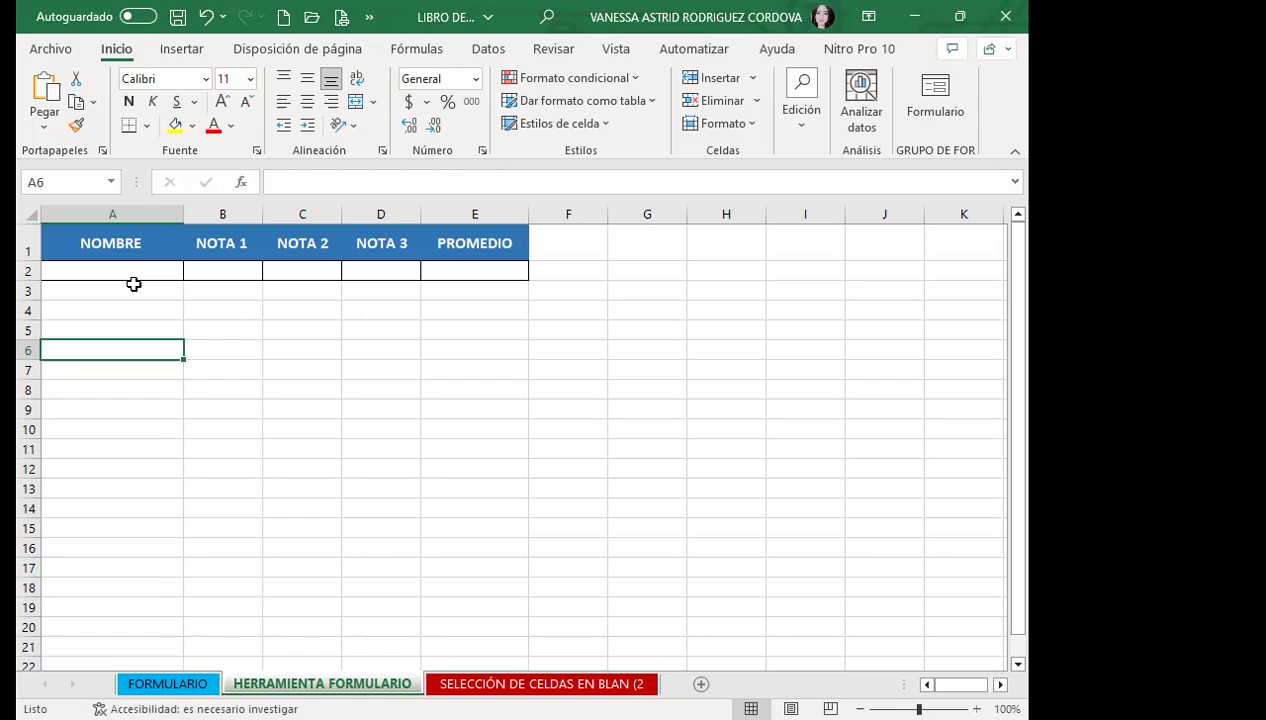
pyautogui.click(133, 284)
pyautogui.click(145, 264)
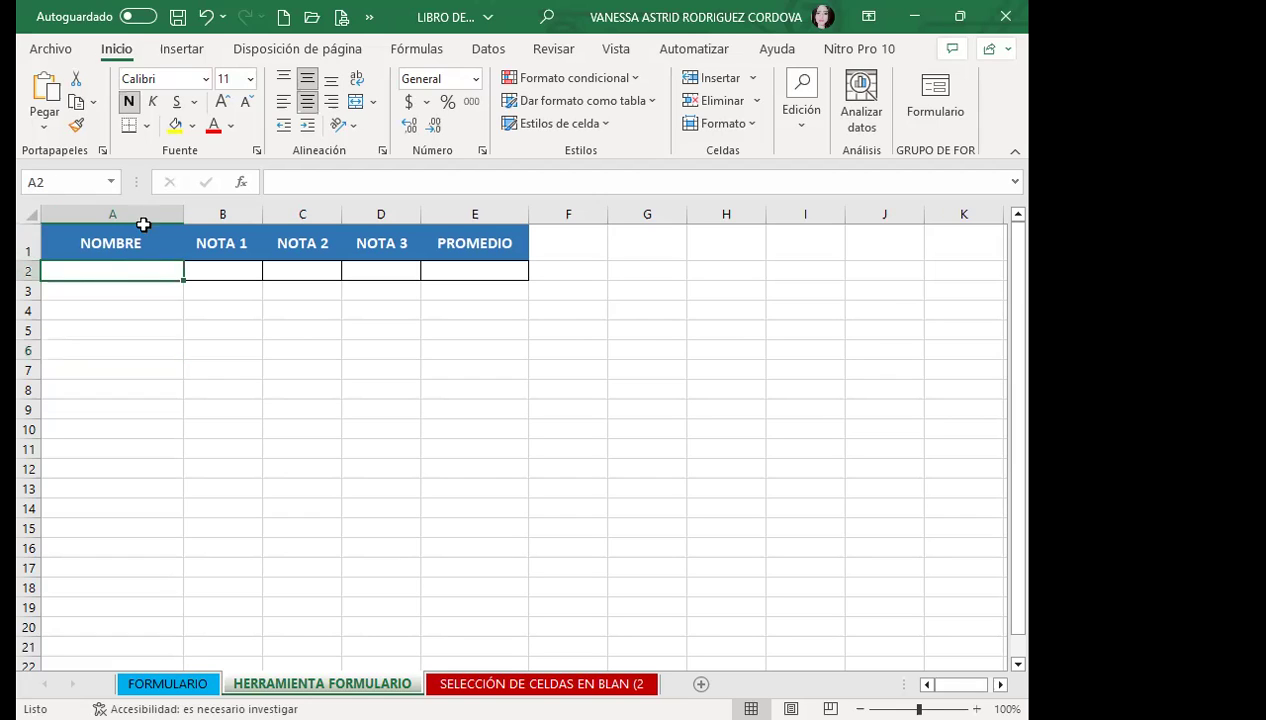
pyautogui.click(52, 239)
pyautogui.click(31, 240)
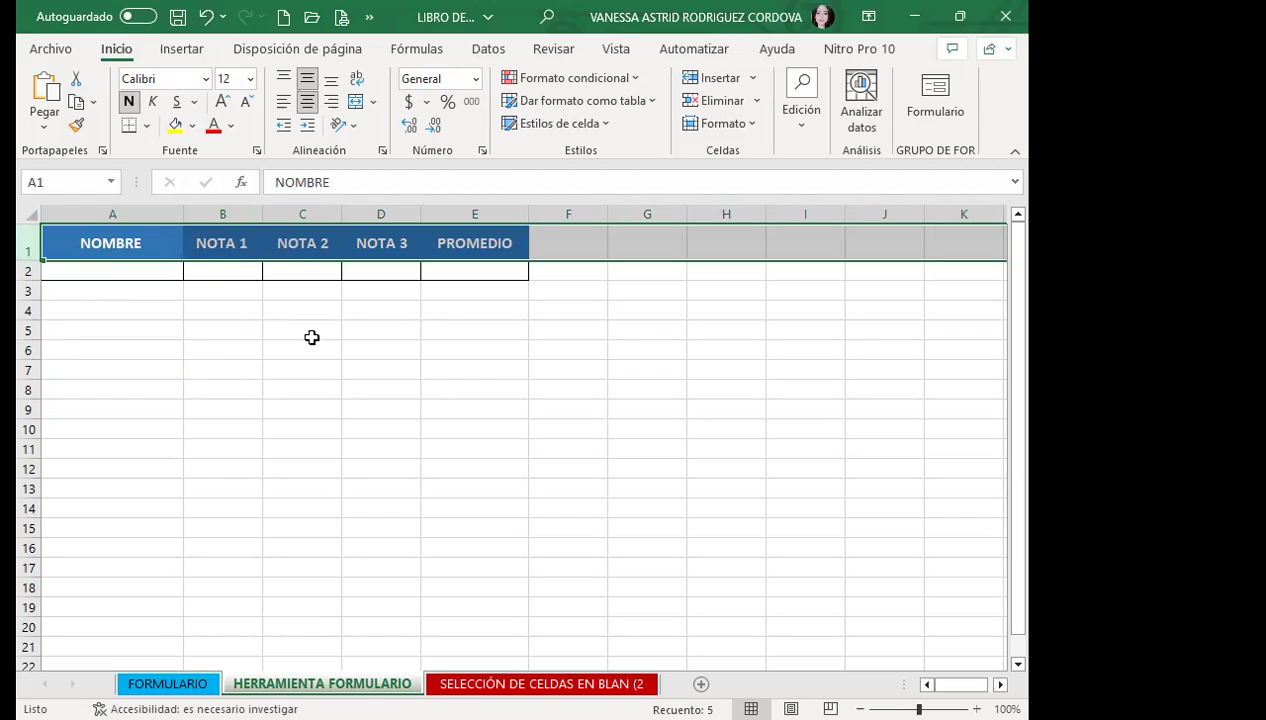
pyautogui.click(189, 270)
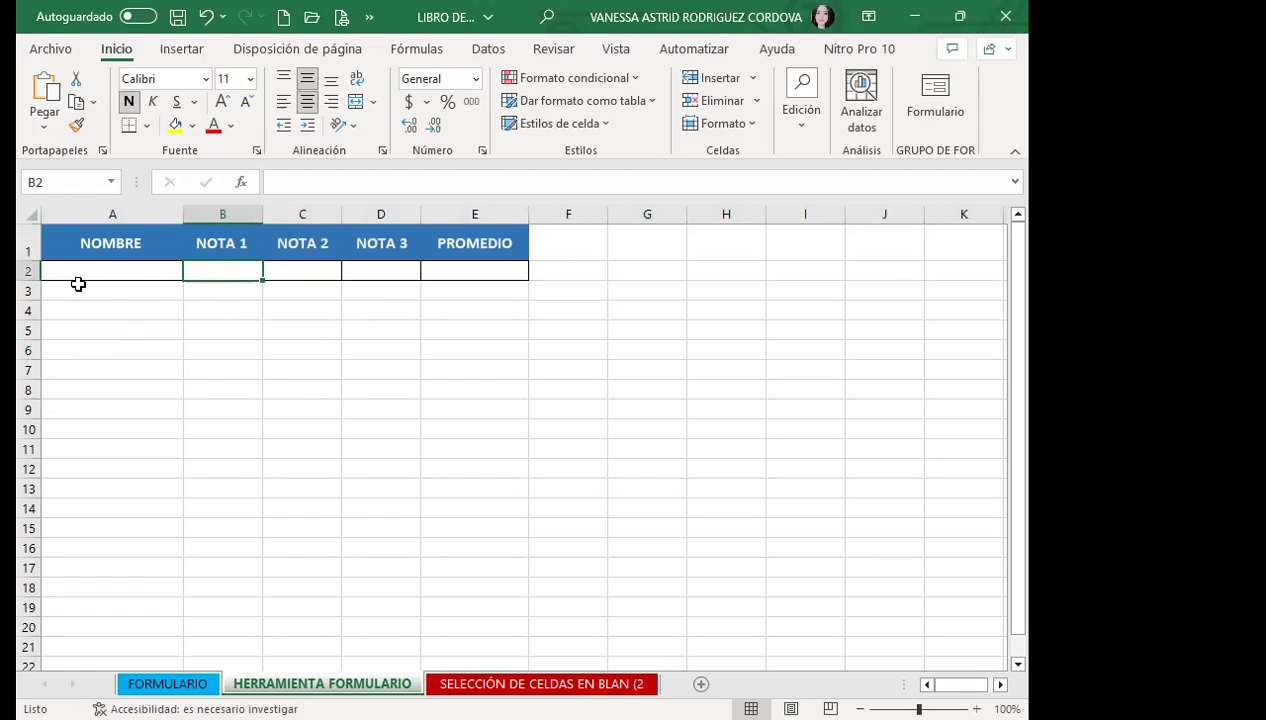
pyautogui.click(188, 308)
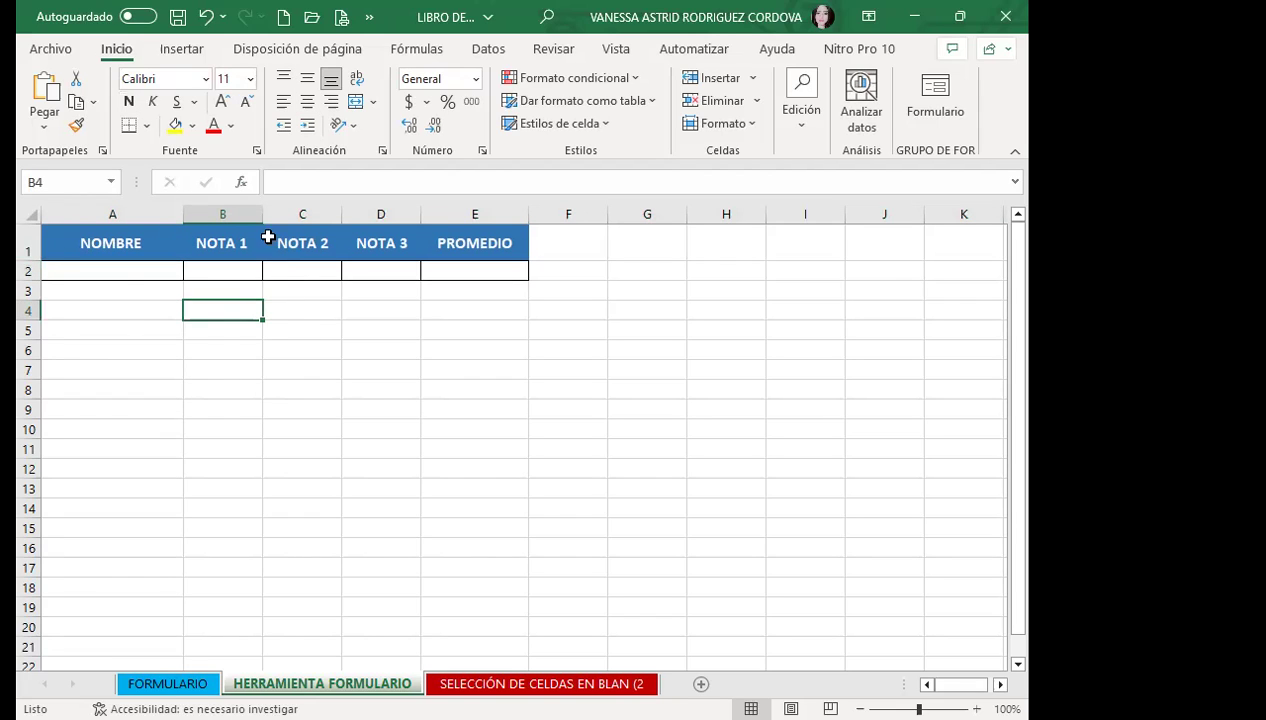
pyautogui.click(108, 274)
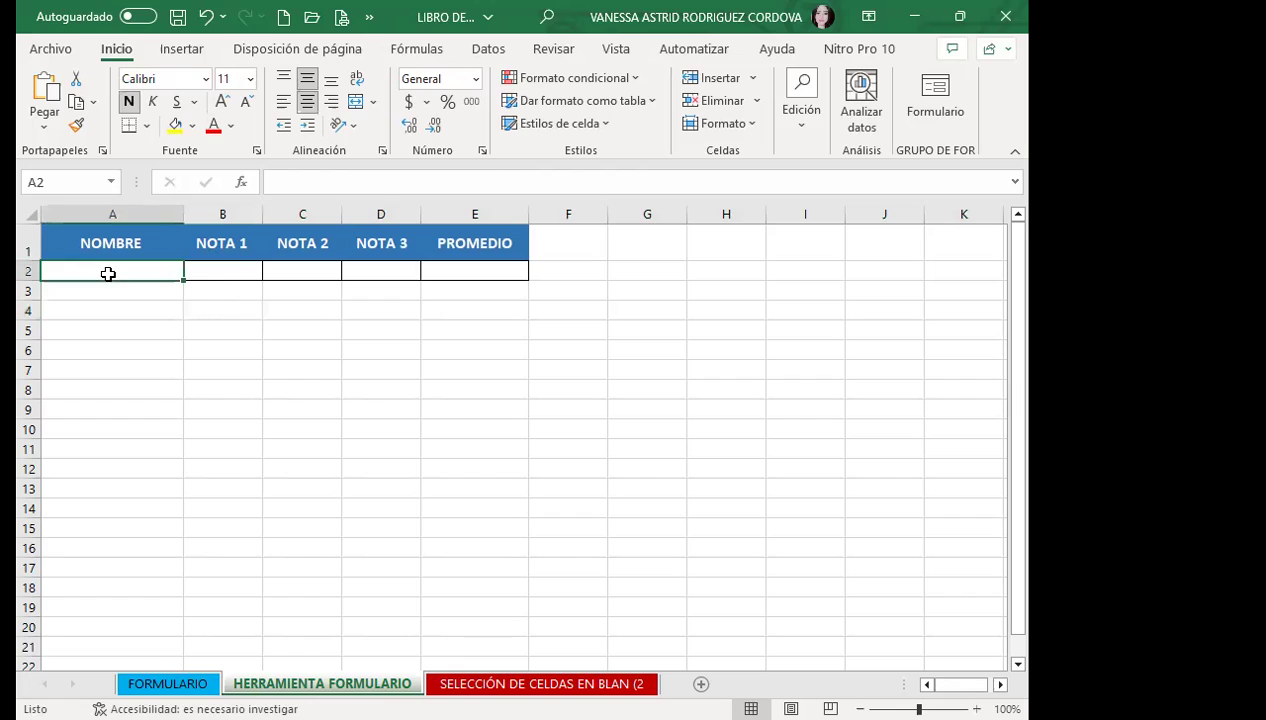
pyautogui.click(100, 313)
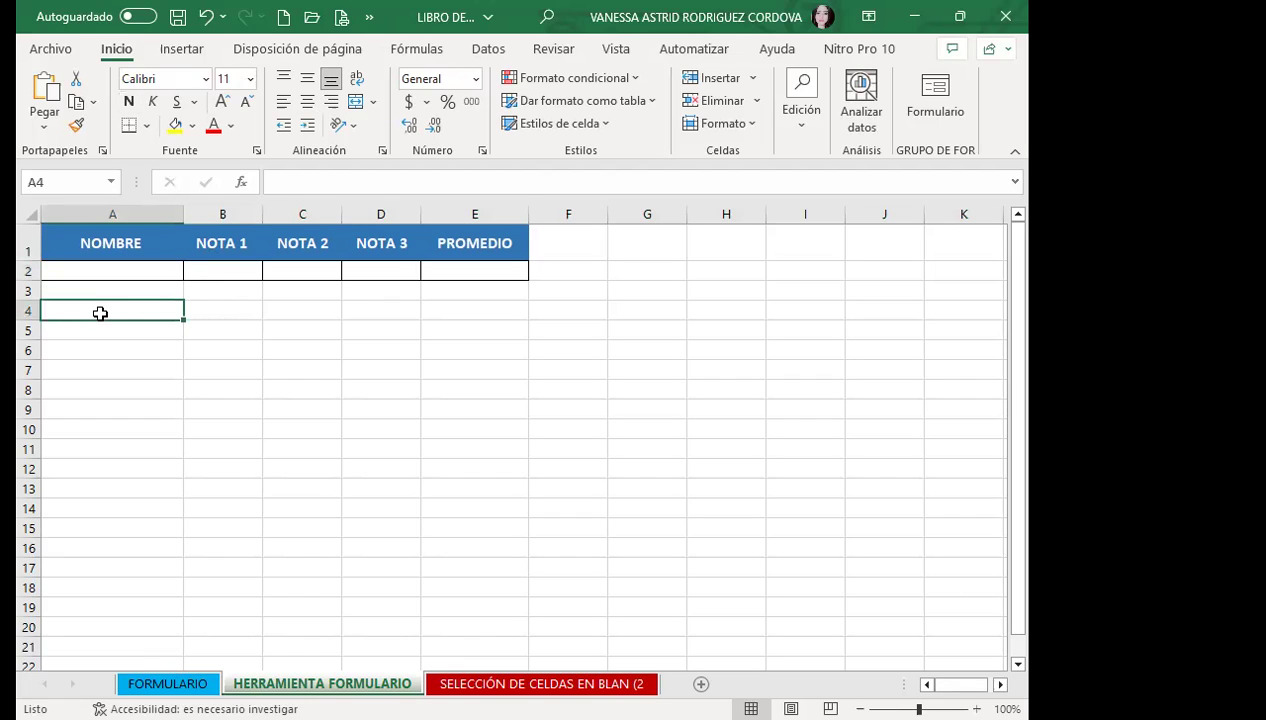
pyautogui.click(367, 18)
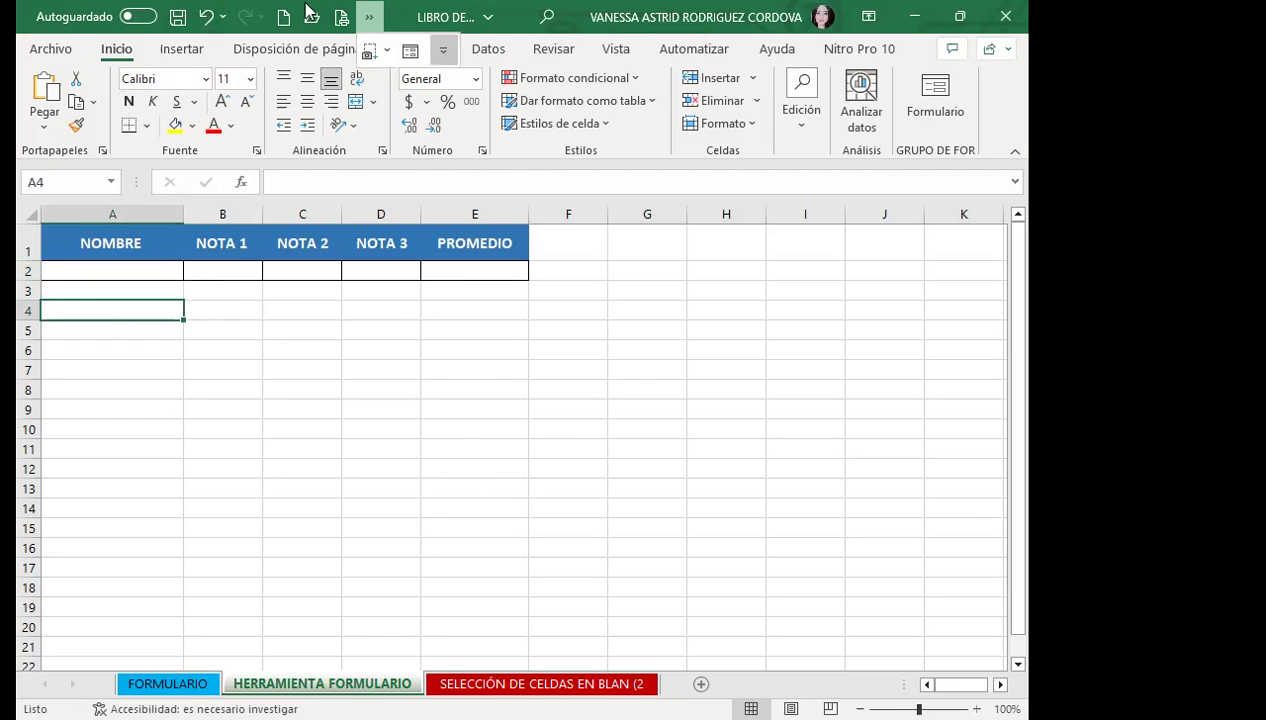
pyautogui.click(443, 50)
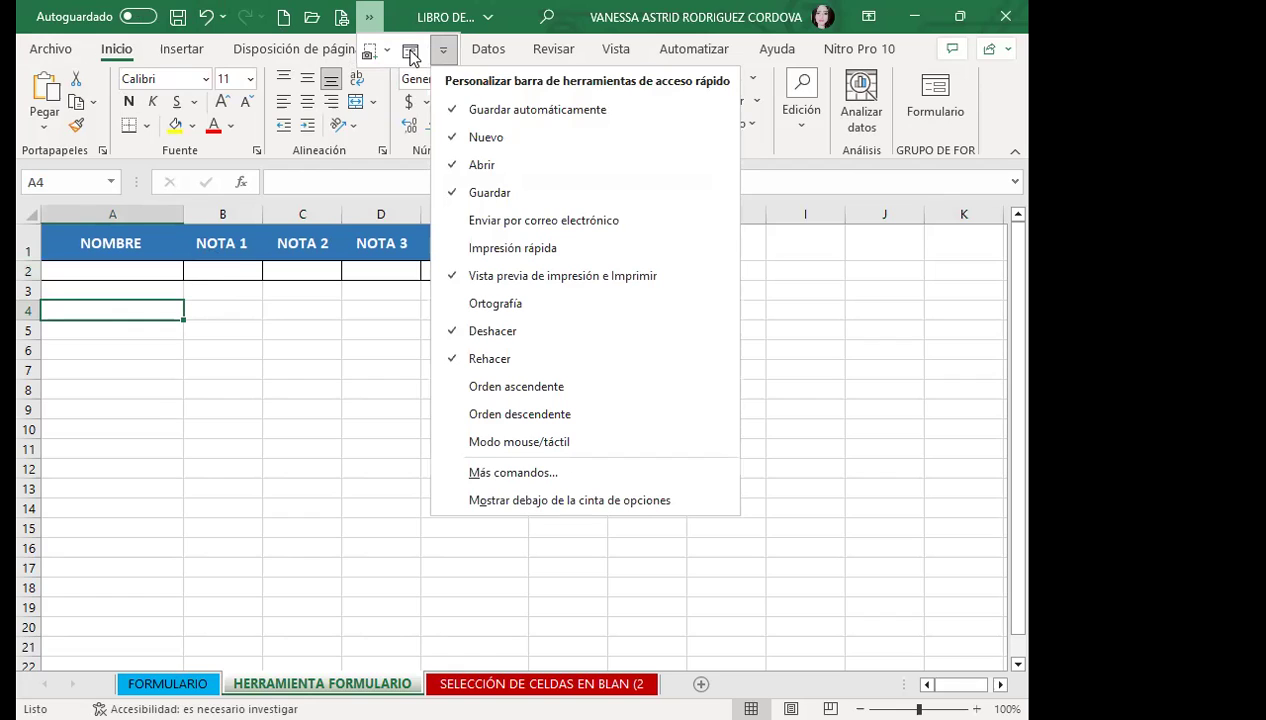
pyautogui.click(410, 52)
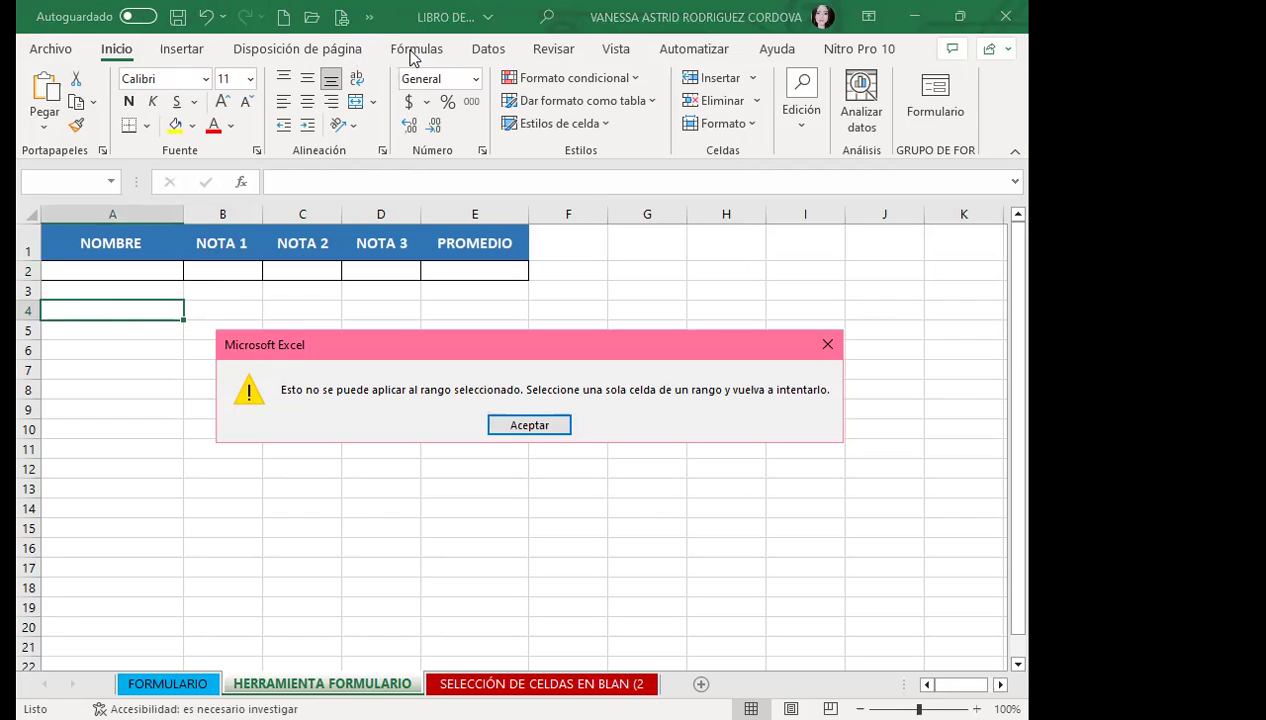
pyautogui.click(824, 341)
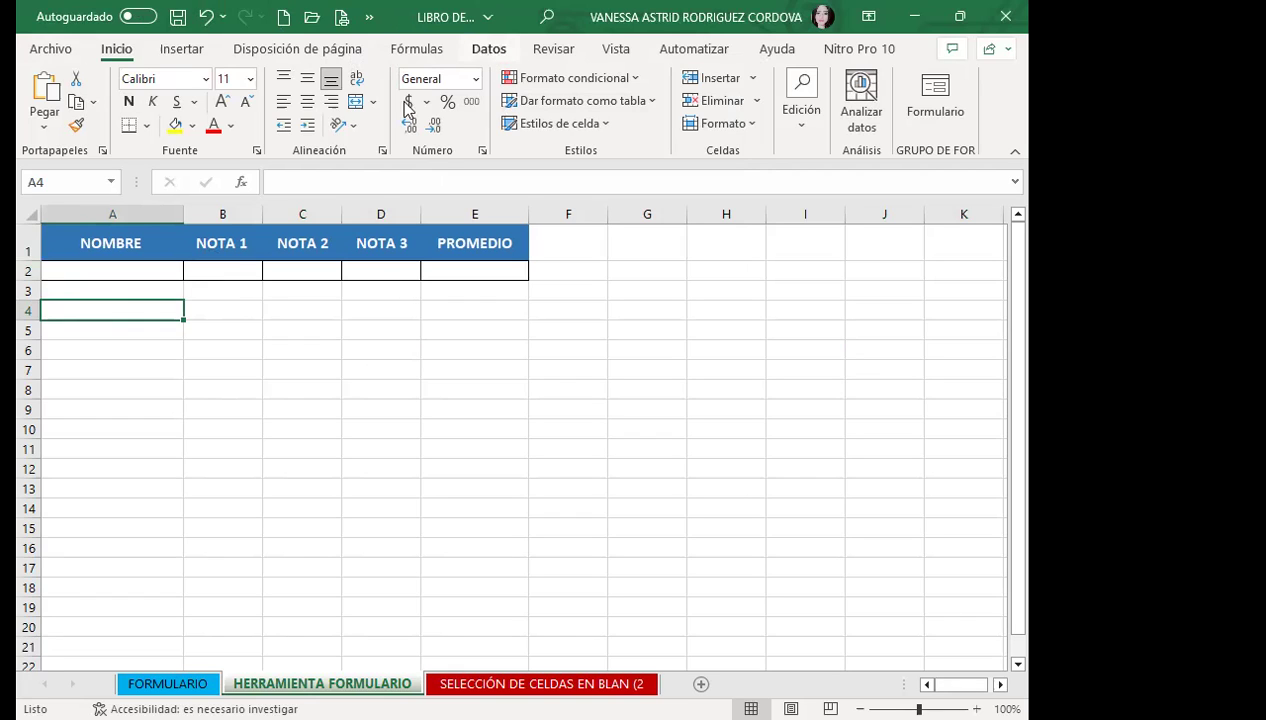
pyautogui.click(265, 313)
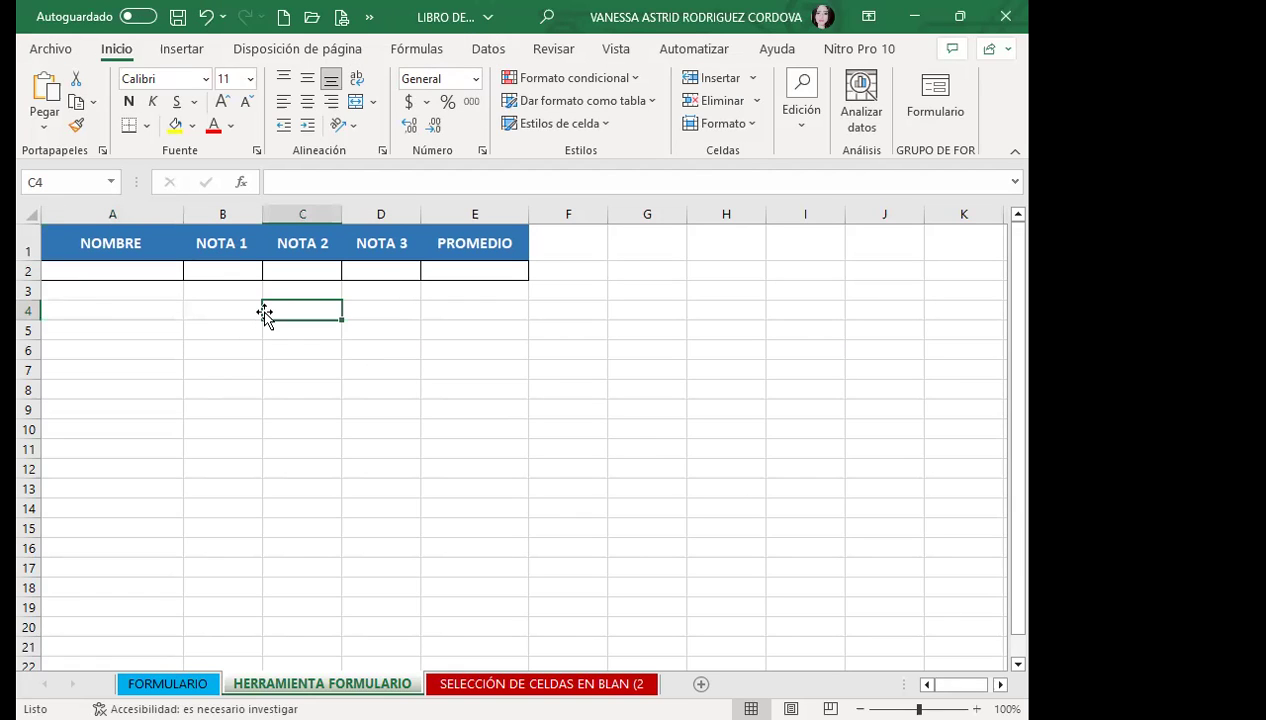
pyautogui.click(565, 263)
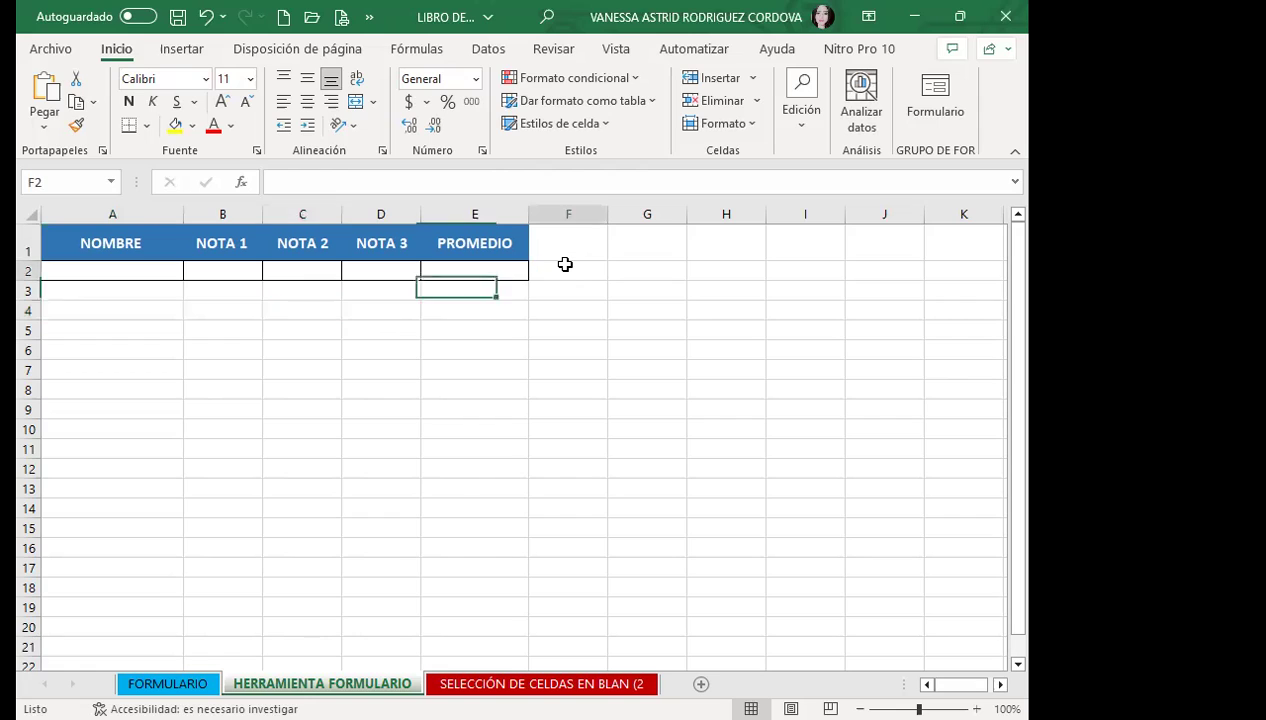
pyautogui.click(280, 268)
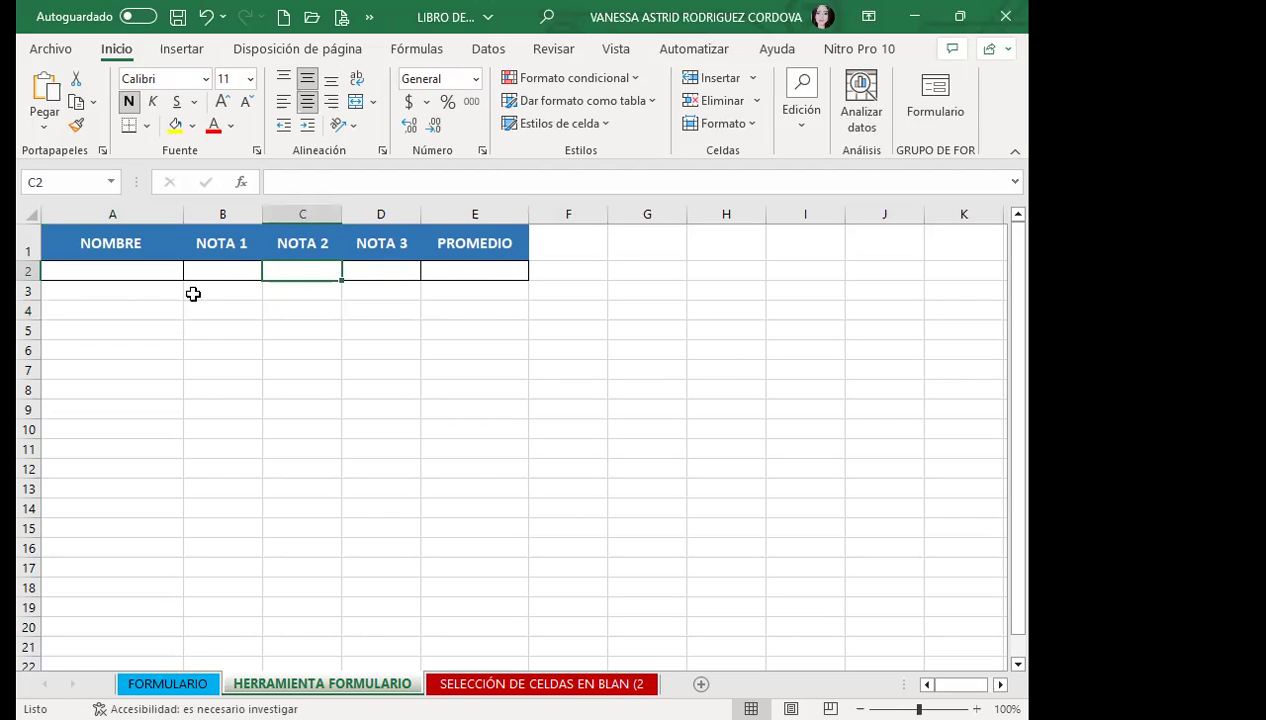
pyautogui.click(143, 293)
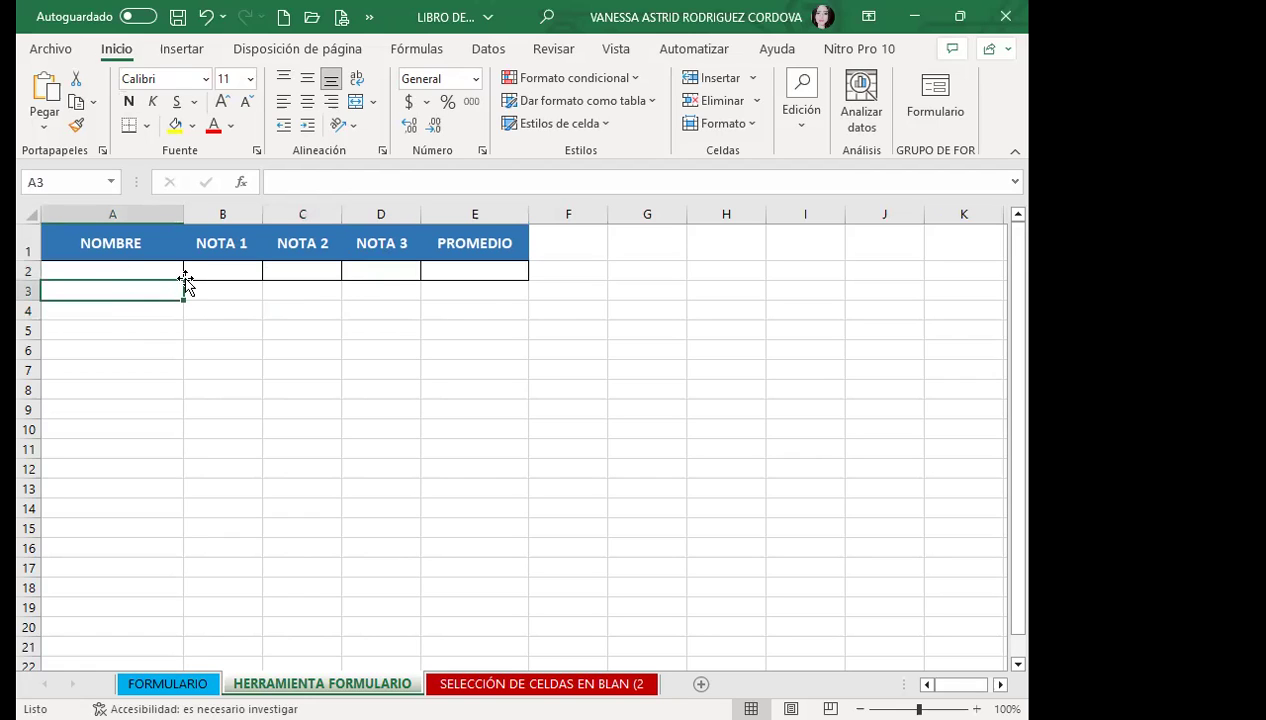
pyautogui.click(549, 268)
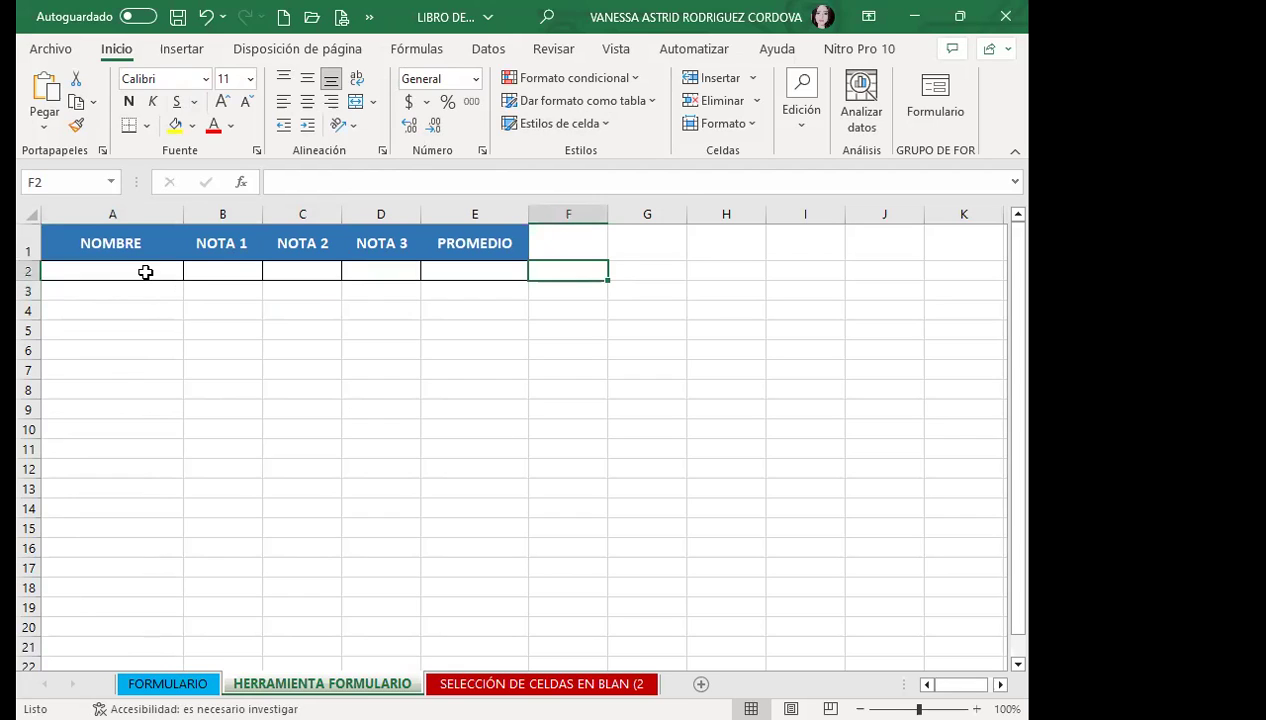
pyautogui.click(145, 272)
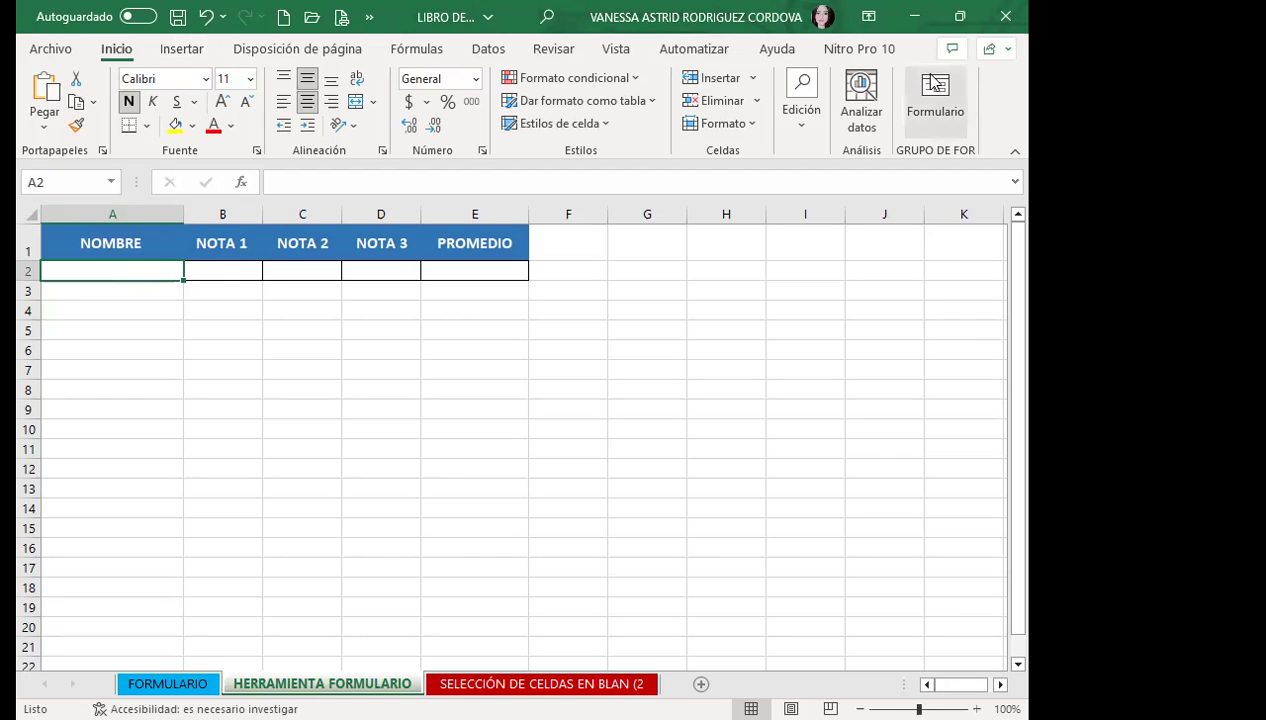
# Launch the Formulario data form from the custom ribbon group, triggering the column-label warning
pyautogui.click(940, 103)
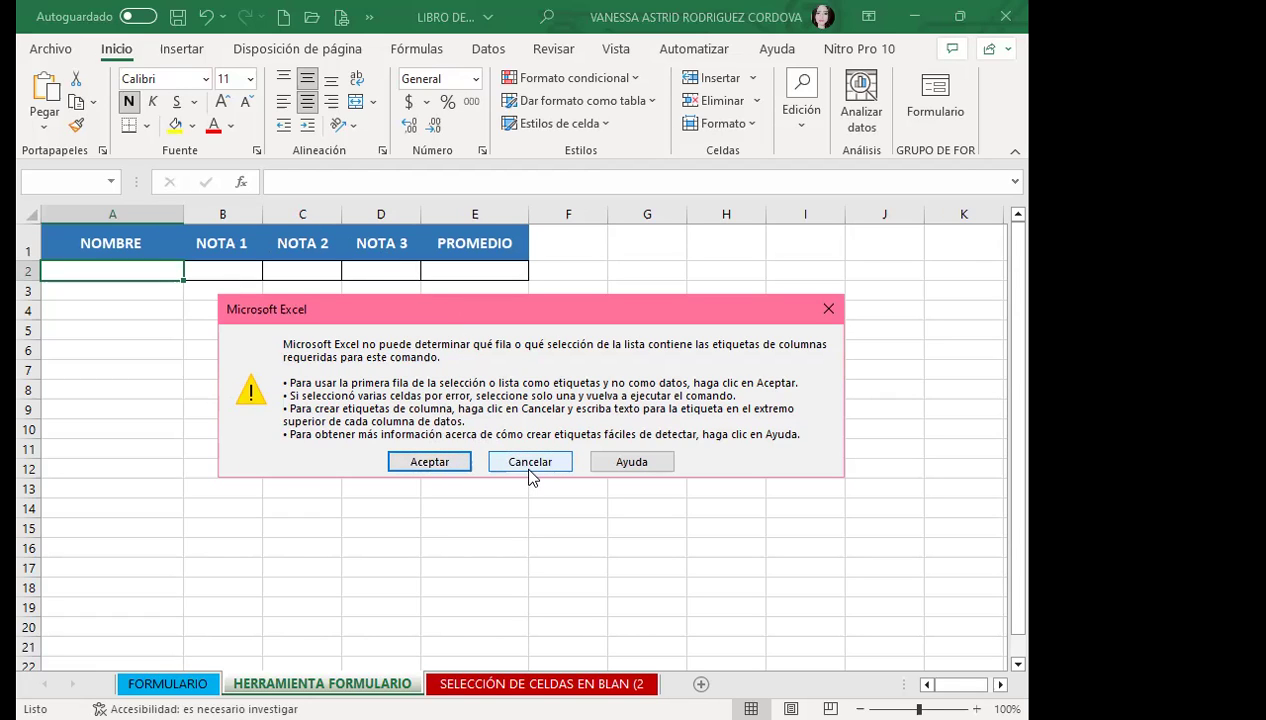
# Accept row 1 as column labels and enter a student's name with grades 10, 8 and 7 in the data form
pyautogui.click(446, 462)
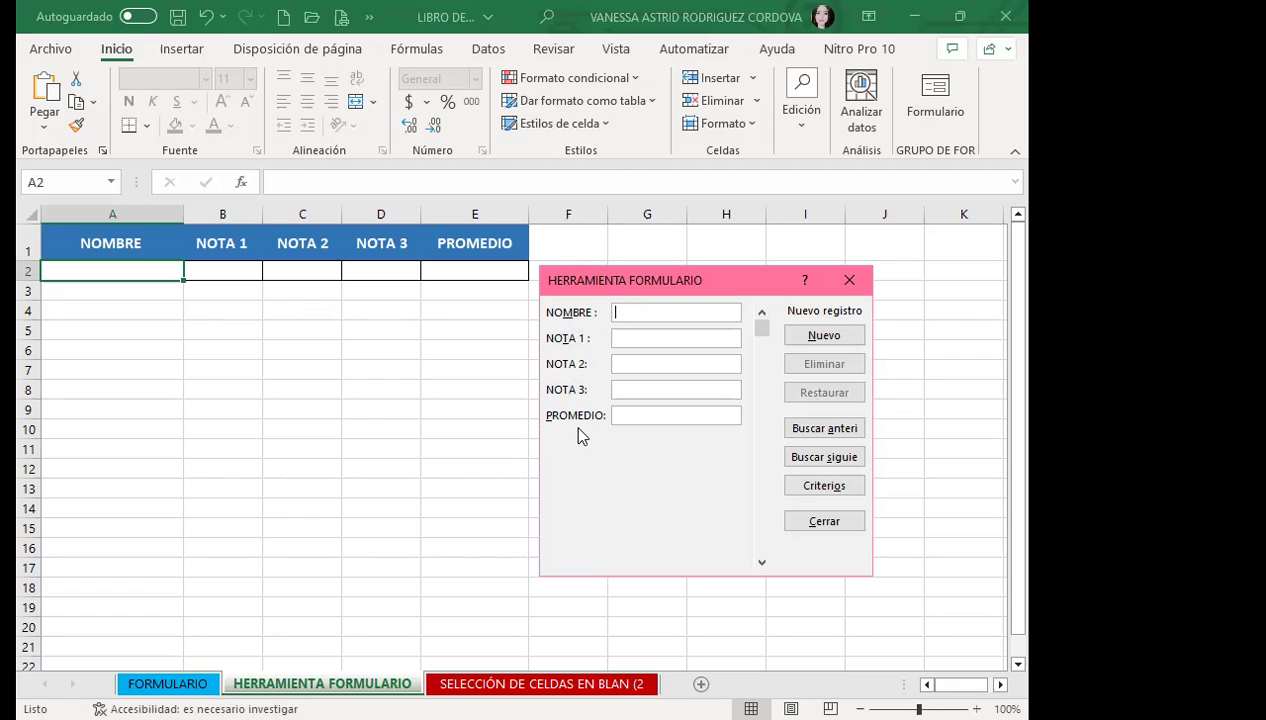
pyautogui.click(645, 417)
pyautogui.click(659, 311)
pyautogui.write('carlos')
pyautogui.press('BackSpace')
pyautogui.press('BackSpace')
pyautogui.press('BackSpace')
pyautogui.press('BackSpace')
pyautogui.press('BackSpace')
pyautogui.press('BackSpace')
pyautogui.write('CARLOS SALAZAR')
pyautogui.press('Tab')
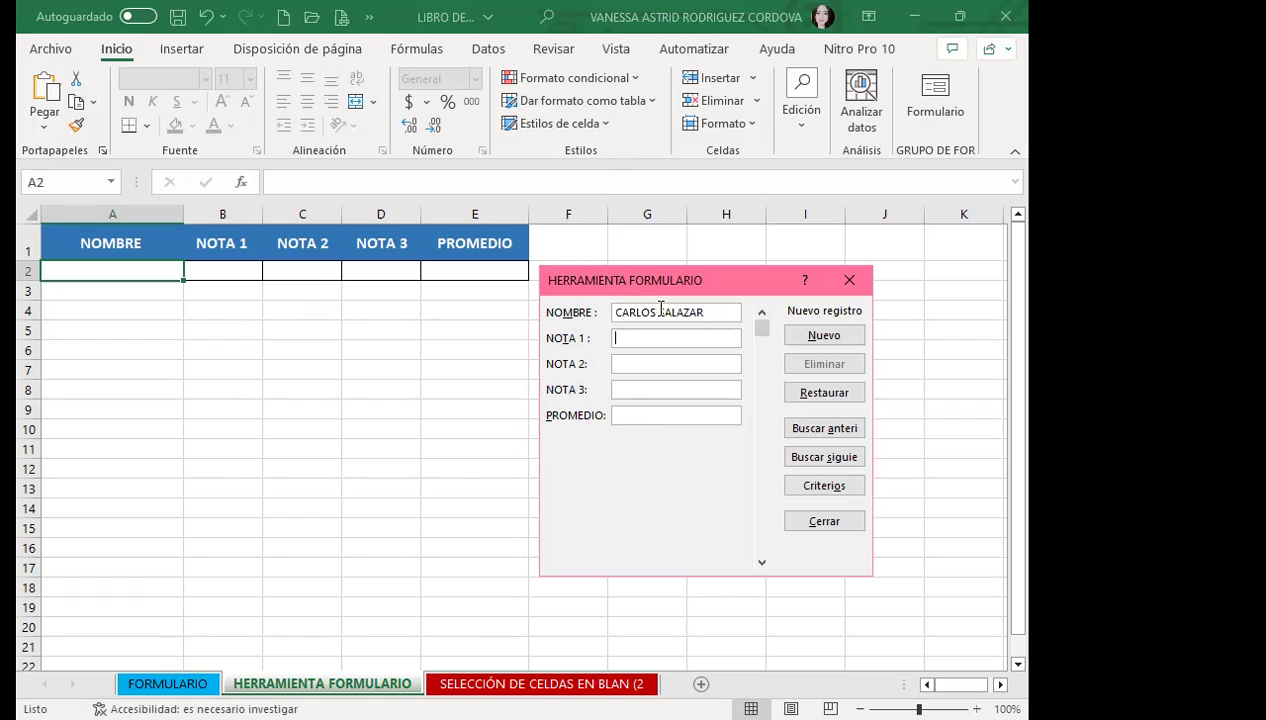
pyautogui.write('10')
pyautogui.press('Tab')
pyautogui.write('8')
pyautogui.press('Tab')
pyautogui.write('7')
pyautogui.press('Return')
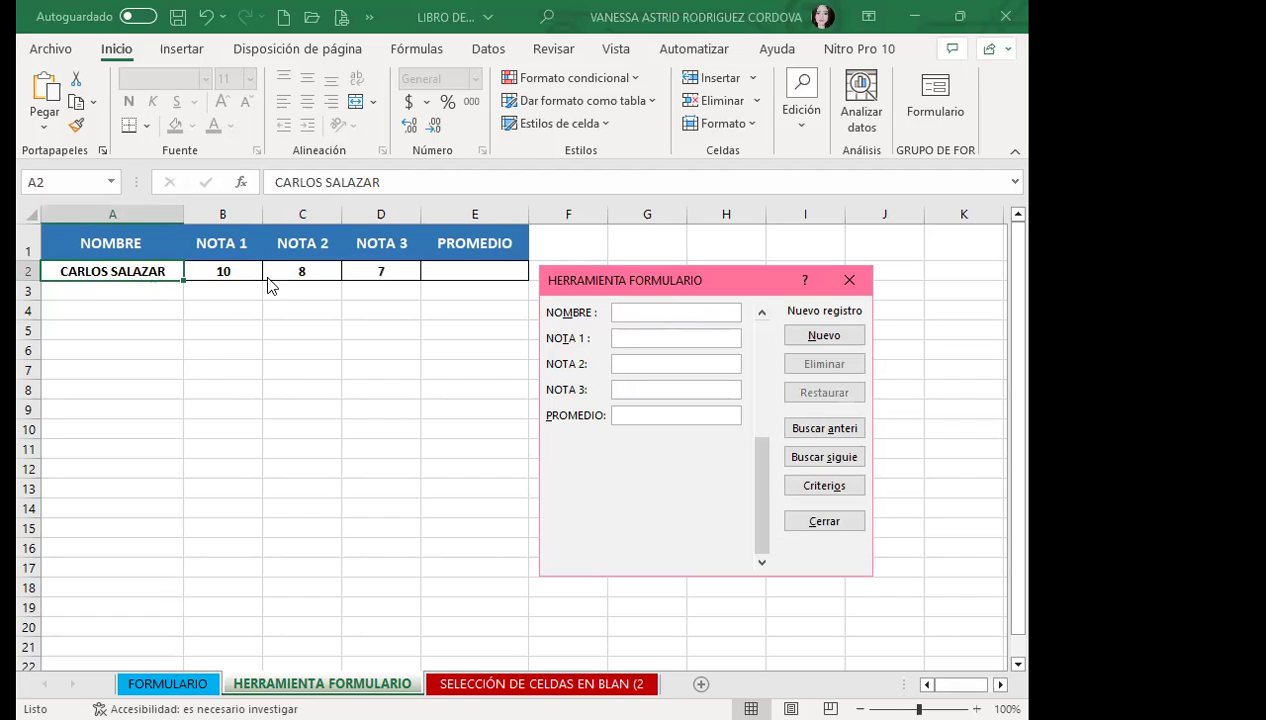
# Close the data form and enter =PROMEDIO(B2:D2) in E2 to average row 2's grades
pyautogui.click(852, 282)
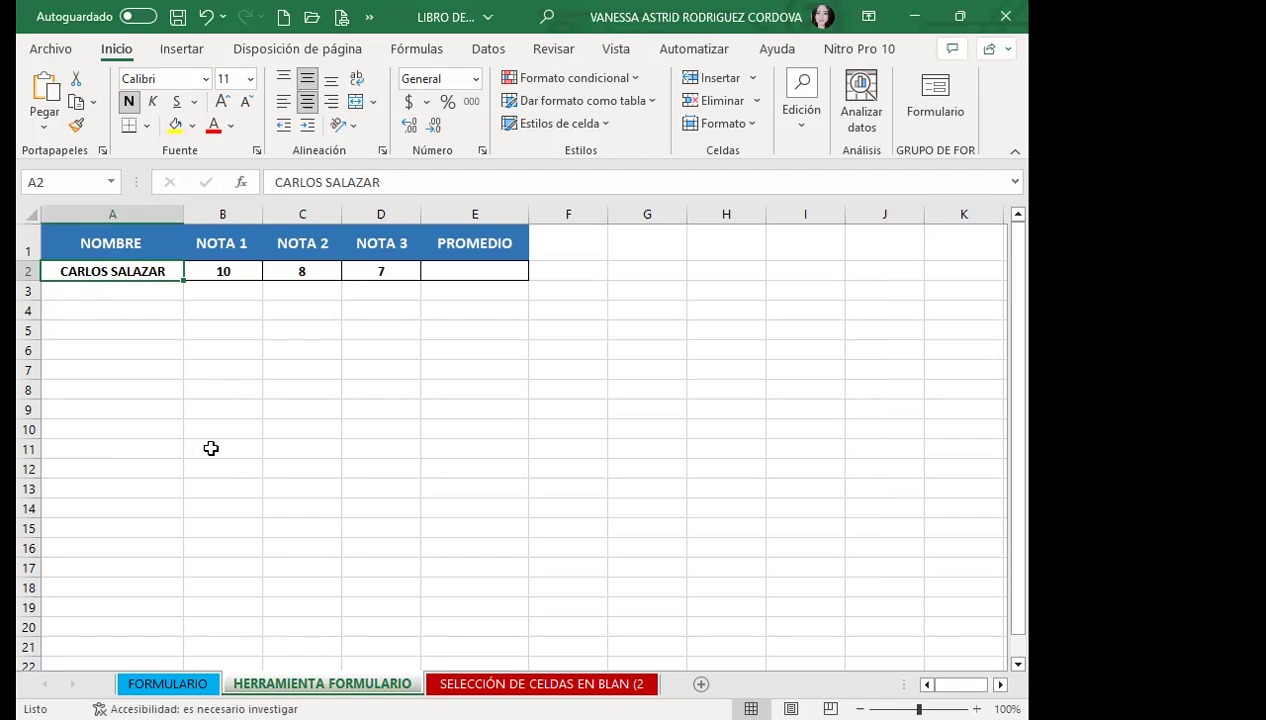
pyautogui.click(470, 273)
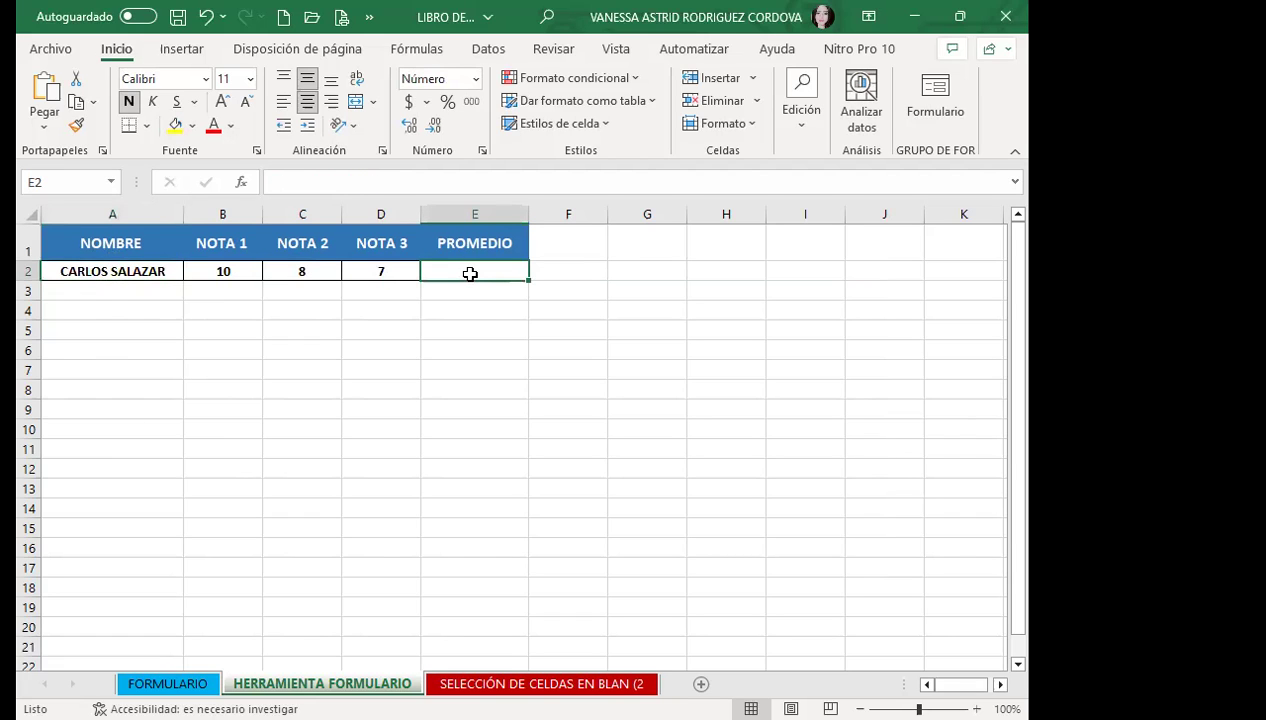
pyautogui.write('=')
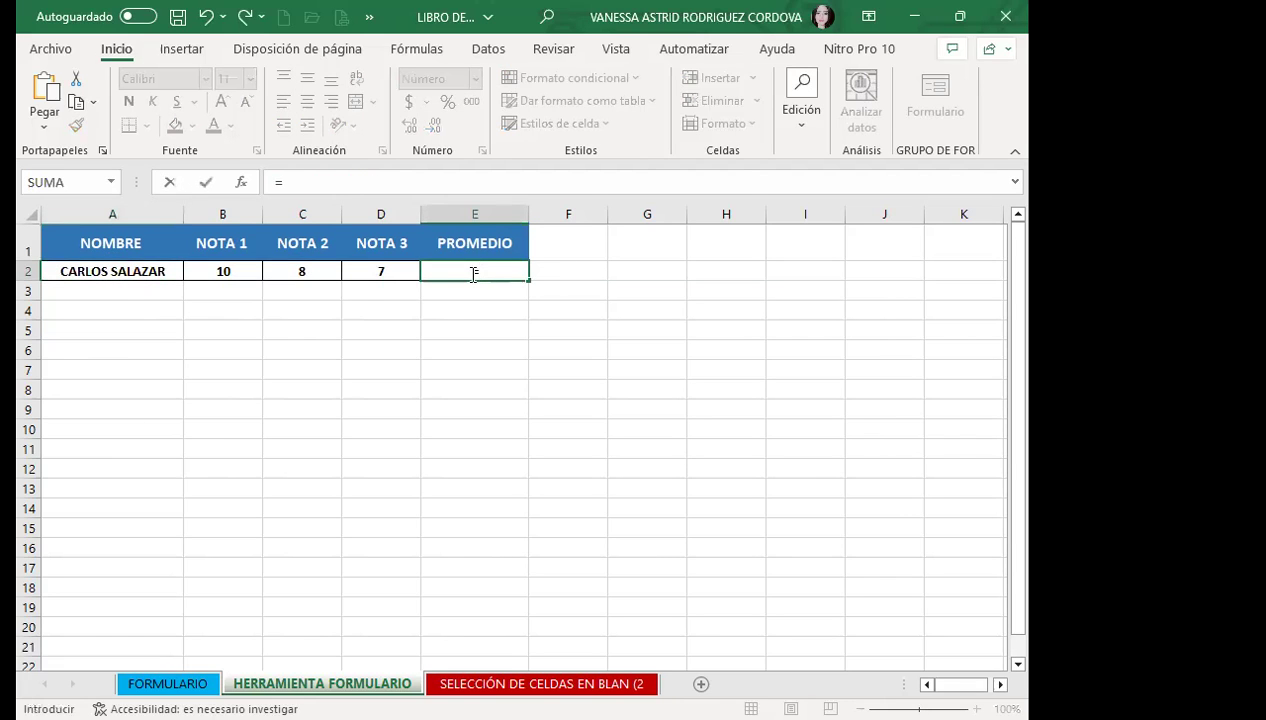
pyautogui.write('PROMEDIO(B2:D2')
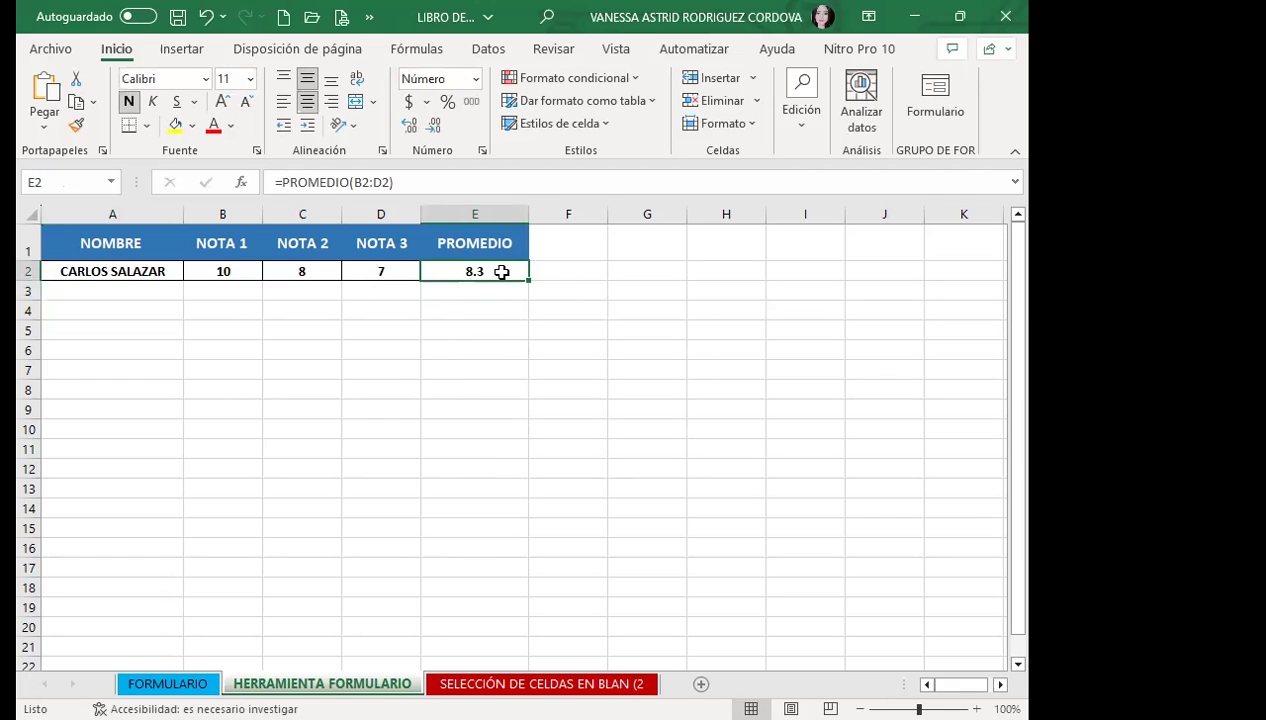
pyautogui.click(157, 273)
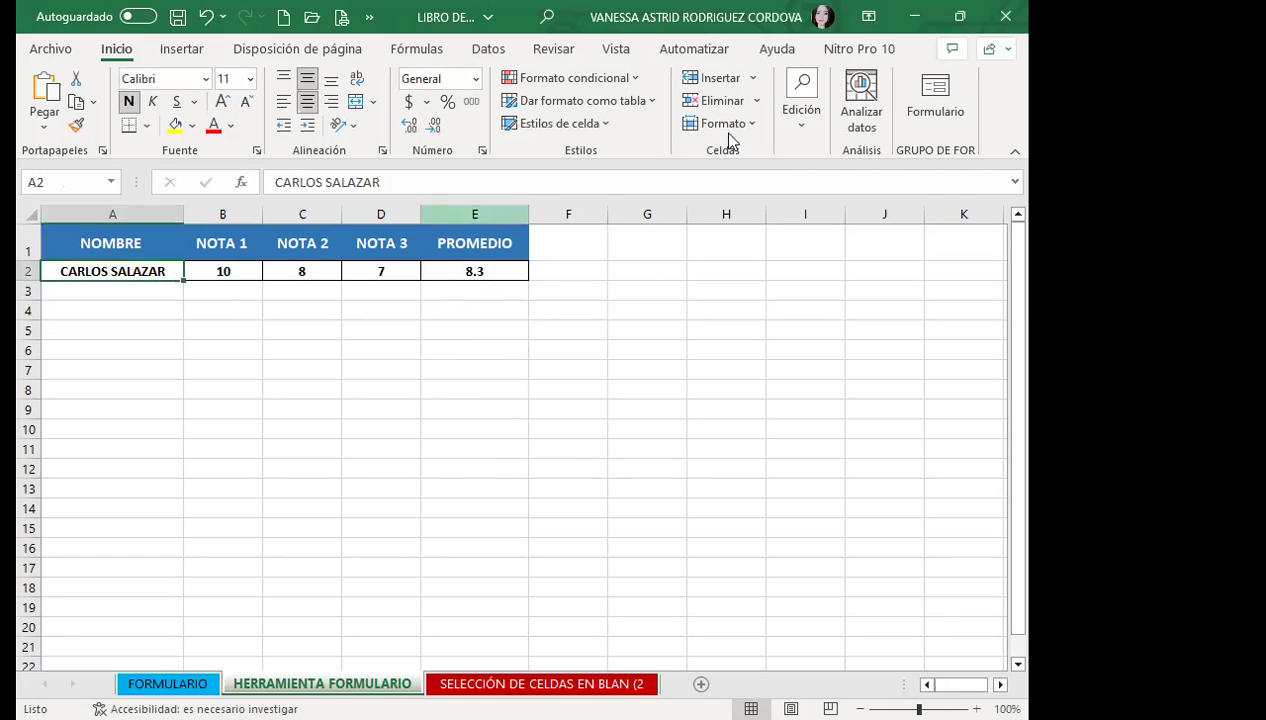
# Add a new student record with grades 8, 7 and 10 as row 3 via the data form
pyautogui.click(935, 100)
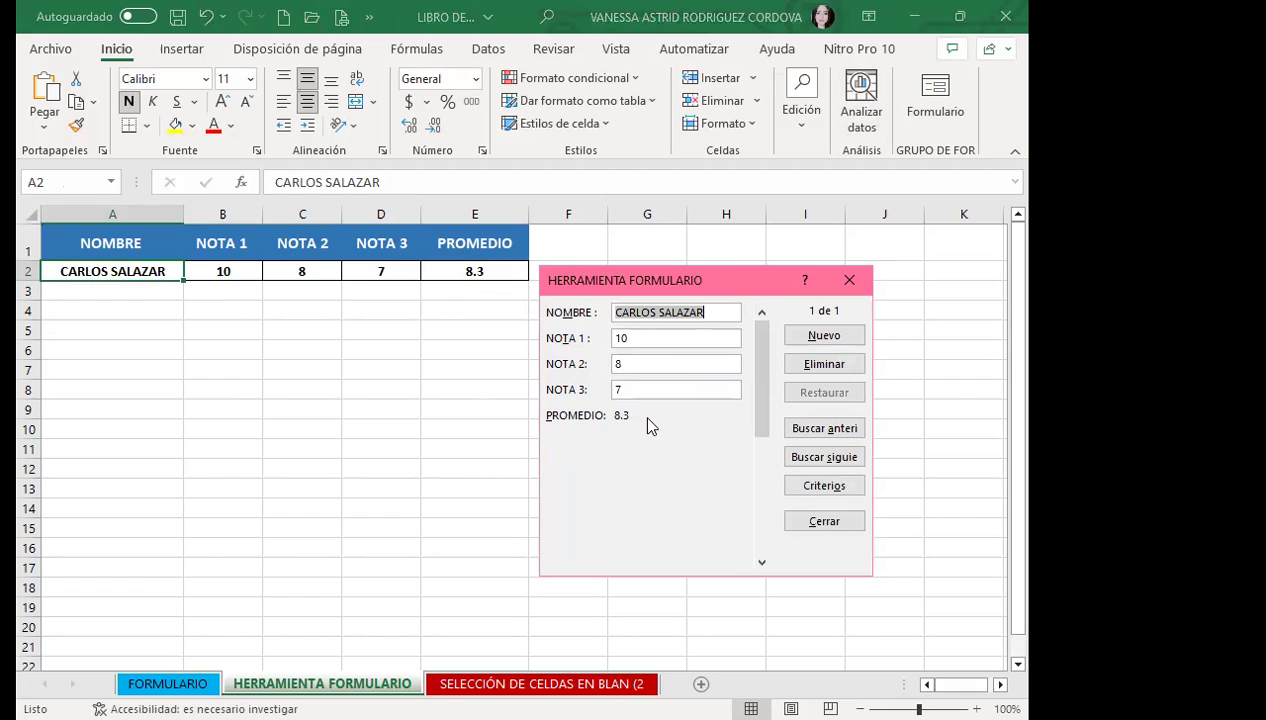
pyautogui.click(812, 336)
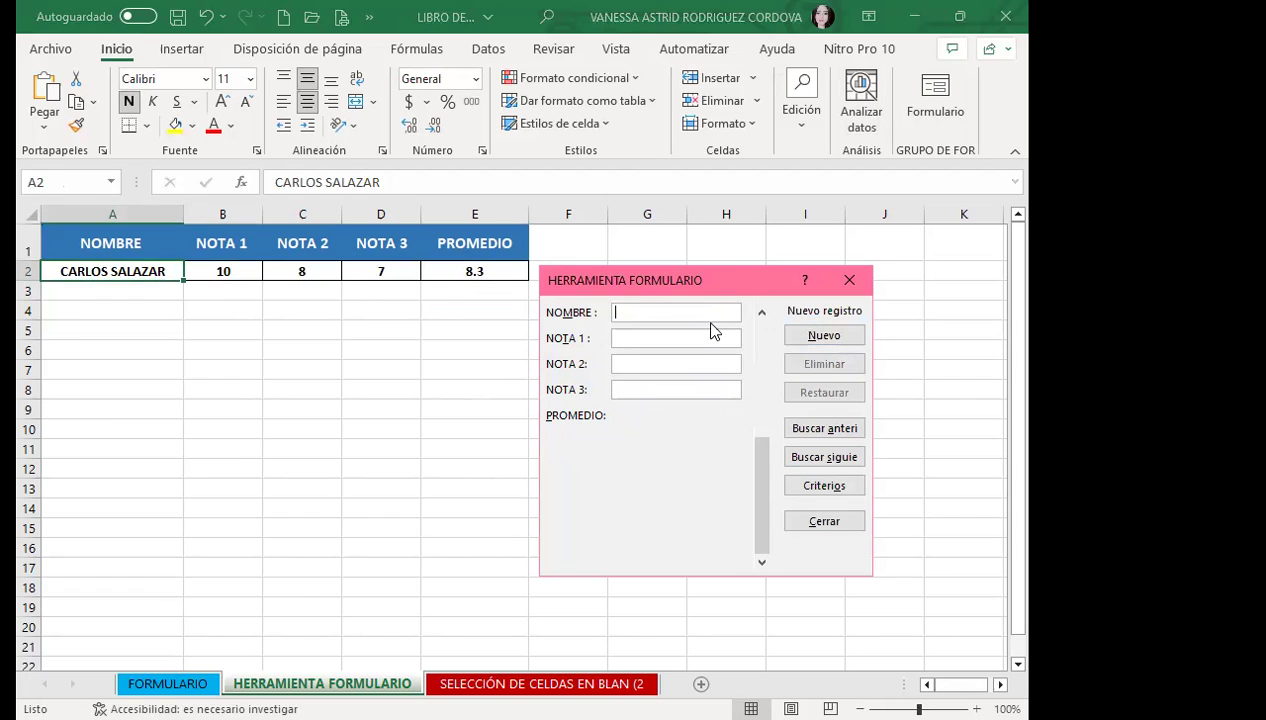
pyautogui.write('RAFAEL RIVERA')
pyautogui.press('Tab')
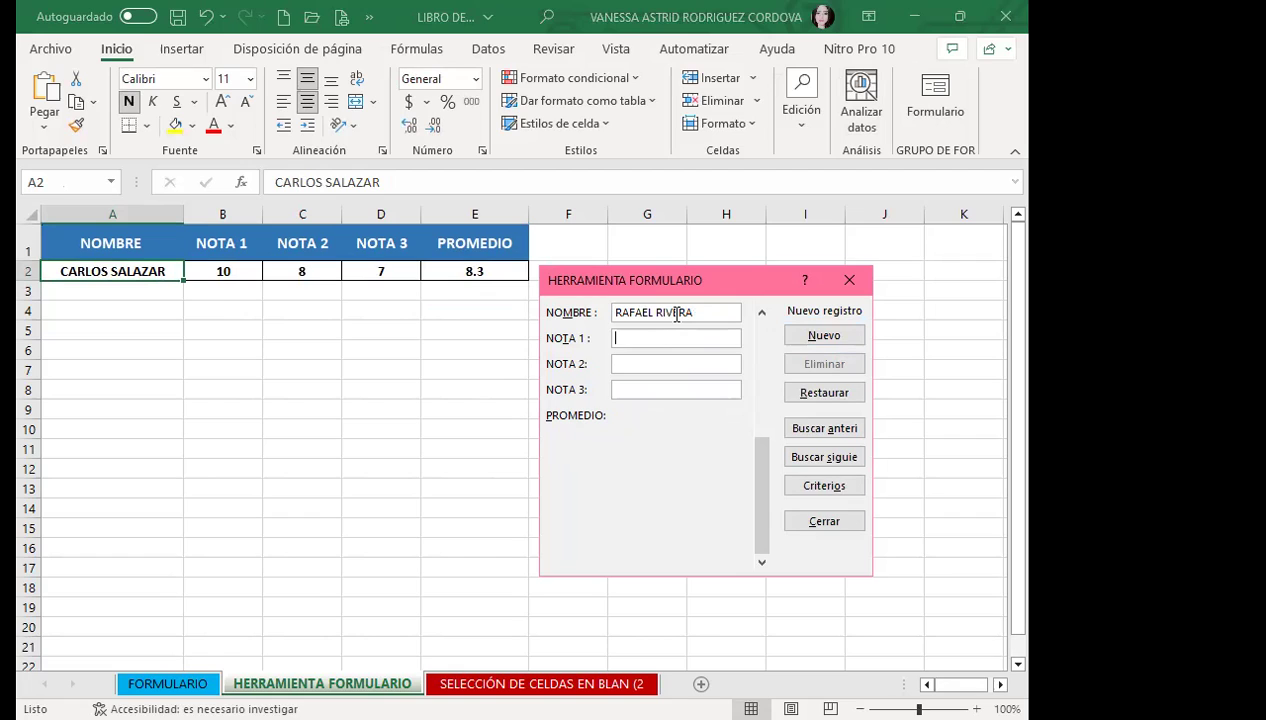
pyautogui.write('87')
pyautogui.press('BackSpace')
pyautogui.press('Tab')
pyautogui.write('7')
pyautogui.press('Tab')
pyautogui.write('1')
pyautogui.write('0')
pyautogui.press('Return')
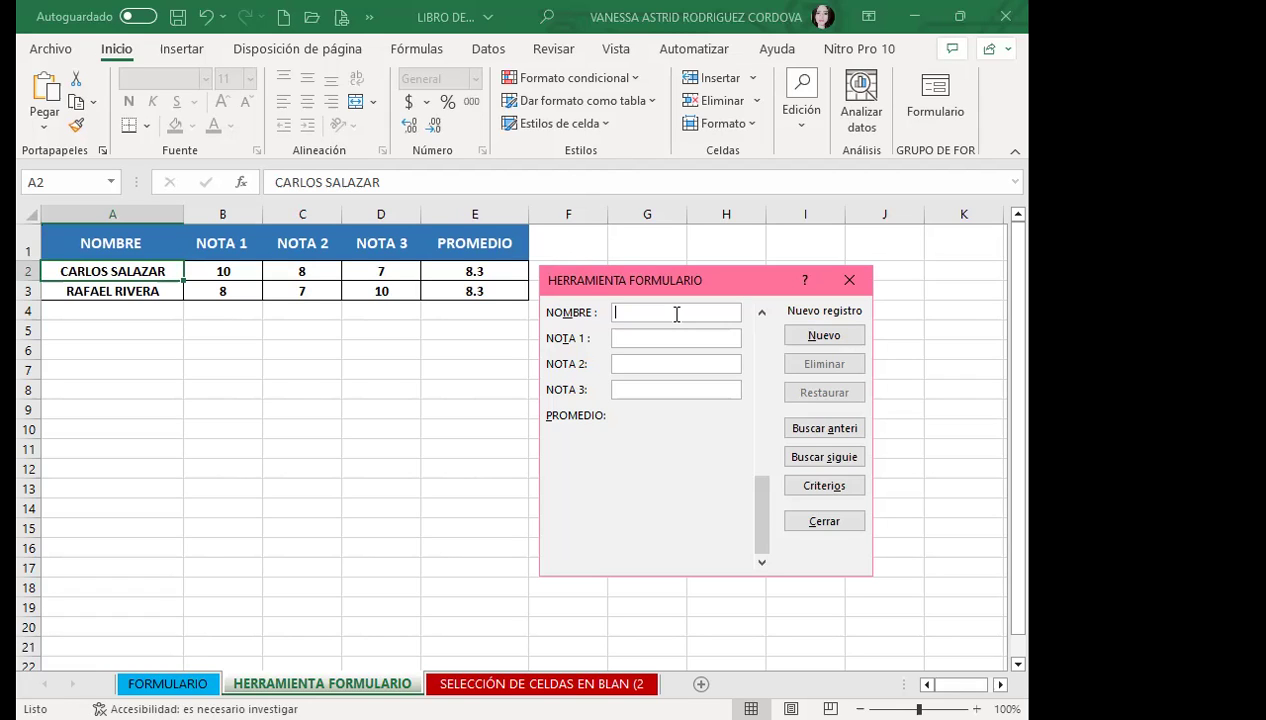
# Add another student record with grades 10, 9 and 8 as row 4
pyautogui.write('ZOBEYDA COR')
pyautogui.press('BackSpace')
pyautogui.press('BackSpace')
pyautogui.write('ORDOVA')
pyautogui.press('Tab')
pyautogui.write('10')
pyautogui.press('Tab')
pyautogui.write('9')
pyautogui.press('Tab')
pyautogui.write('8')
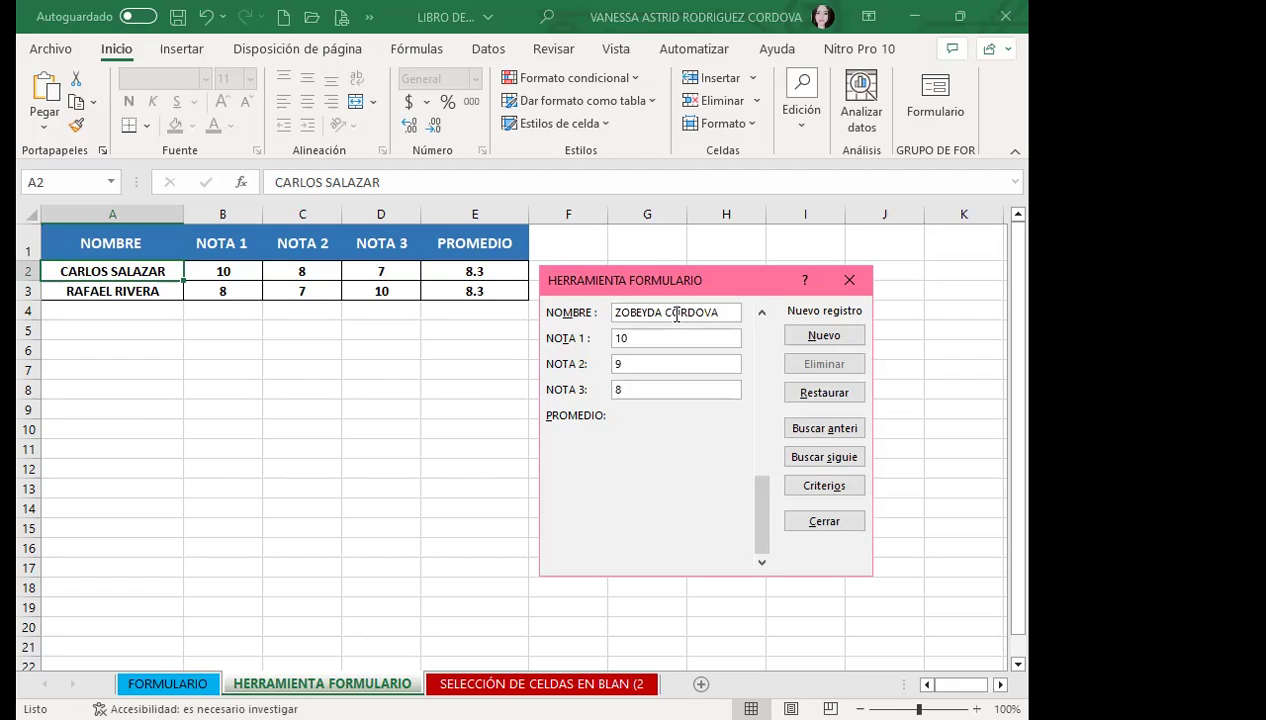
pyautogui.press('Return')
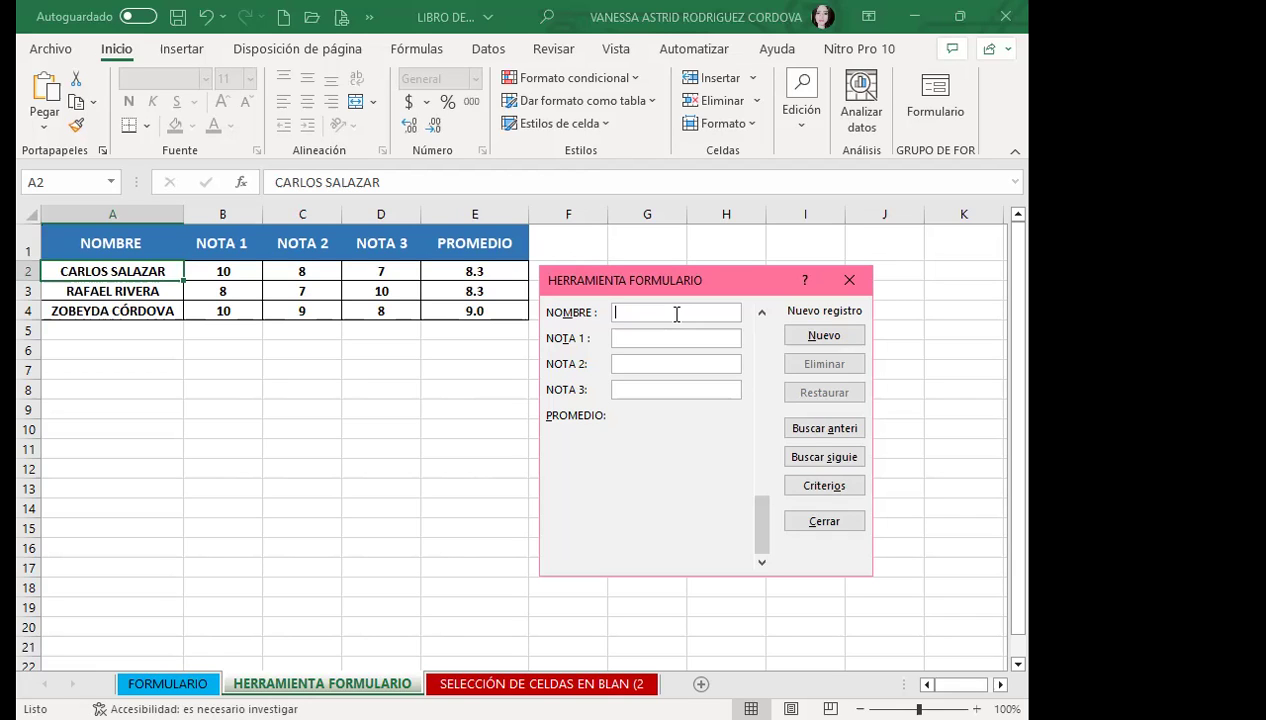
# Close the data form and type a student's name with grades 5, 7 and 9 into row 5
pyautogui.click(849, 280)
pyautogui.click(120, 333)
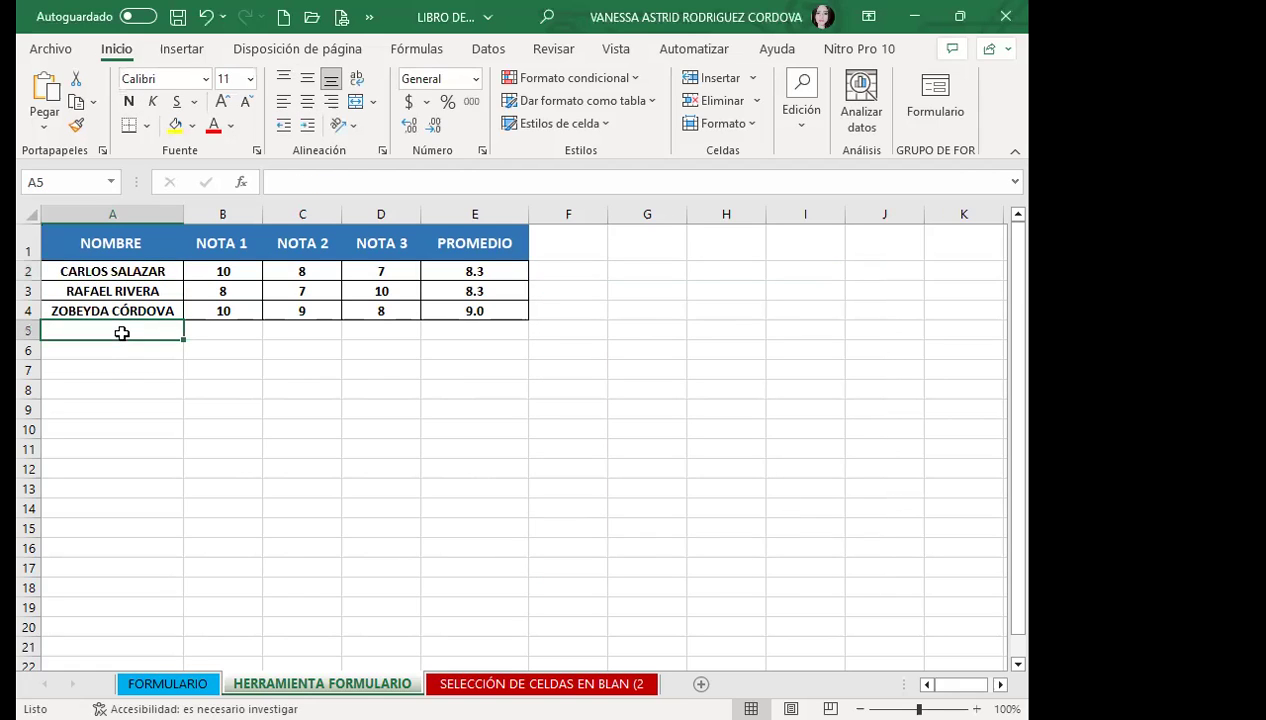
pyautogui.write('CAMILA BARILLAS')
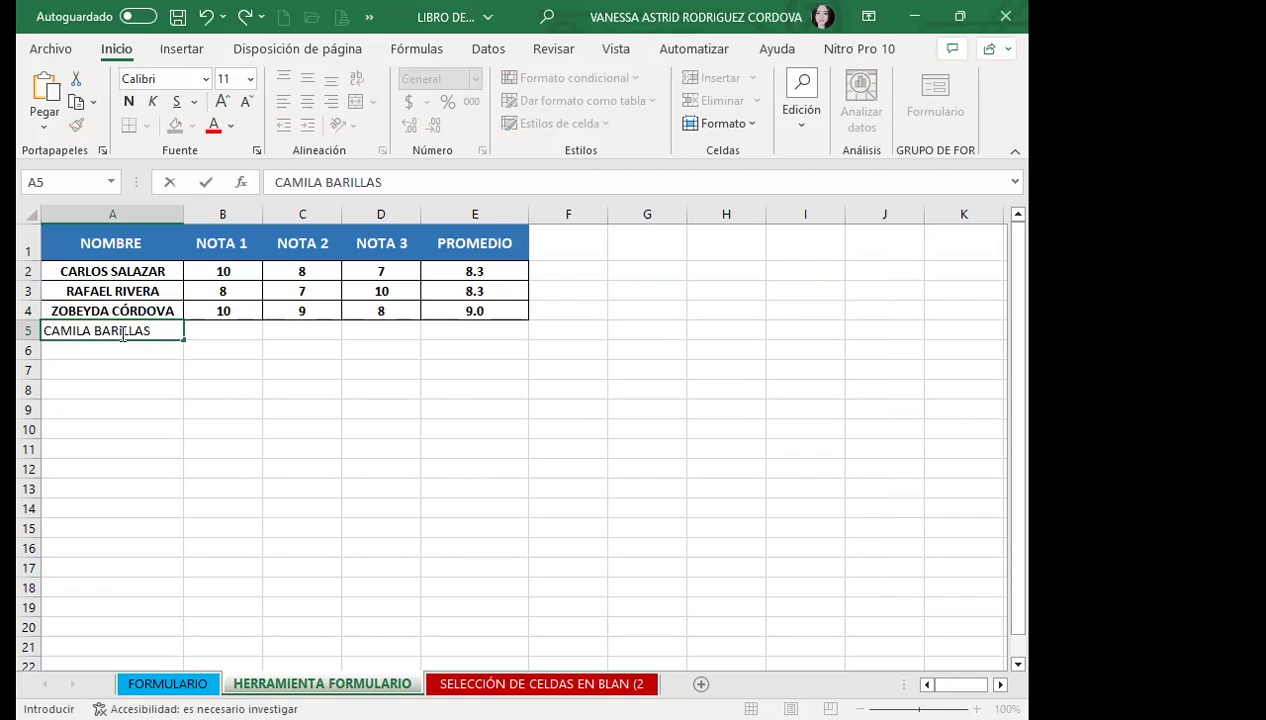
pyautogui.press('Tab')
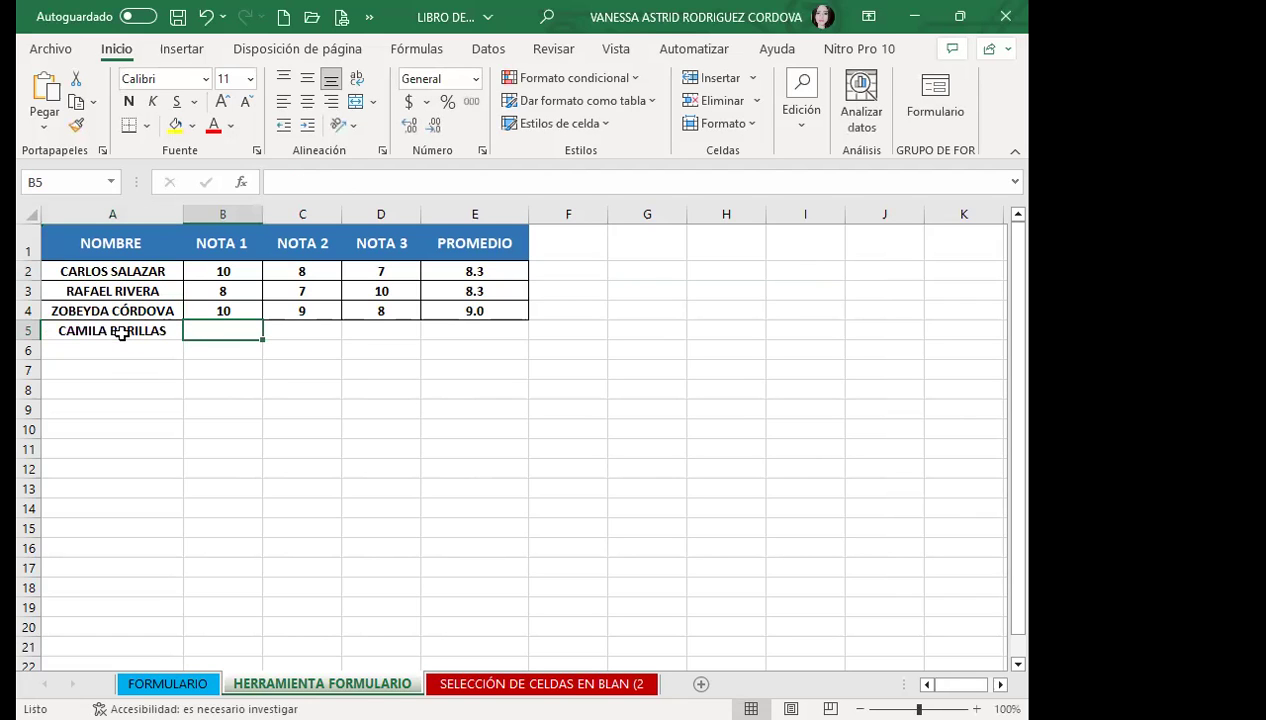
pyautogui.write('5')
pyautogui.press('Tab')
pyautogui.write('7')
pyautogui.press('Tab')
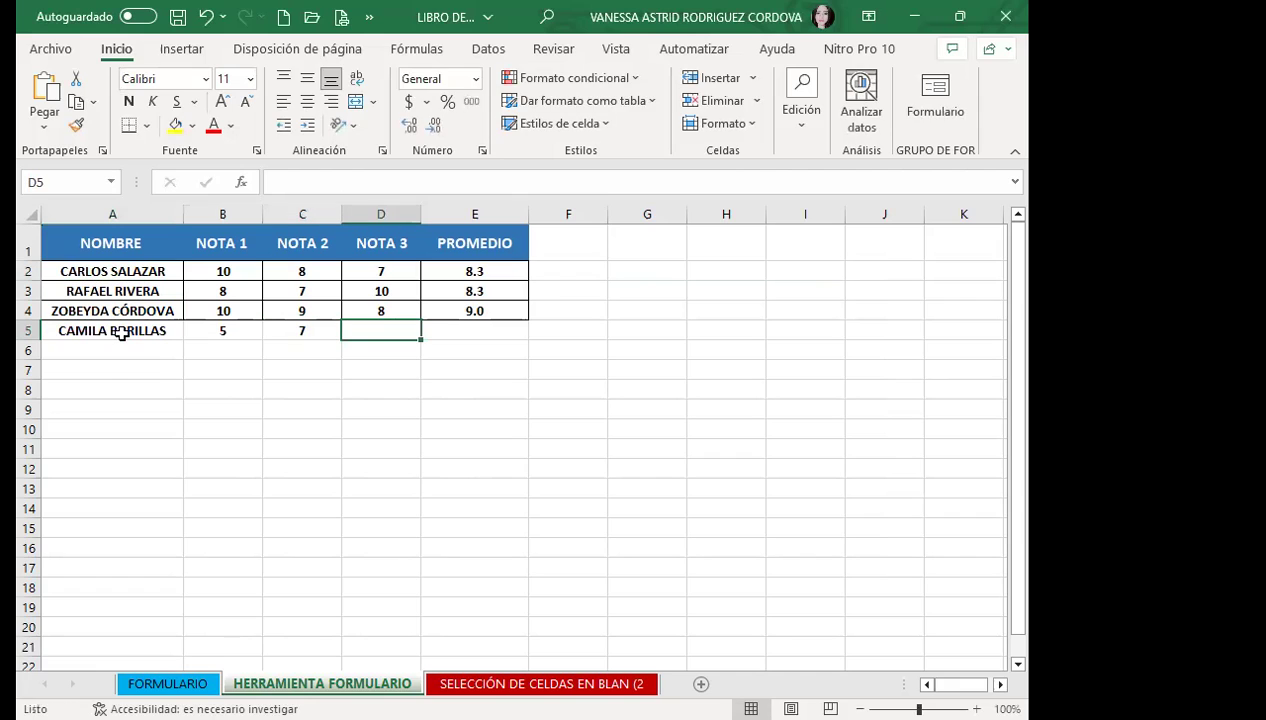
pyautogui.write('9')
pyautogui.press('Tab')
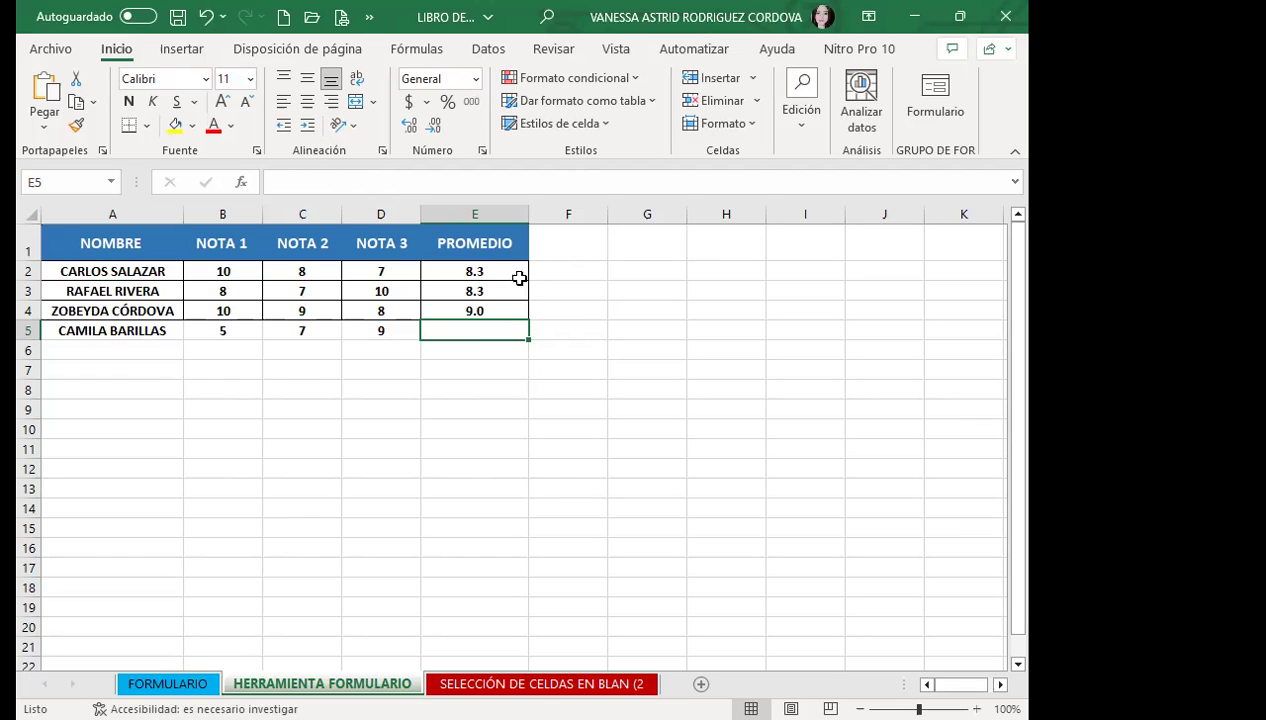
# Fill the average formula from E4 down to E5, giving 7.0
pyautogui.click(484, 311)
pyautogui.moveTo(528, 320); pyautogui.dragTo(526, 338)
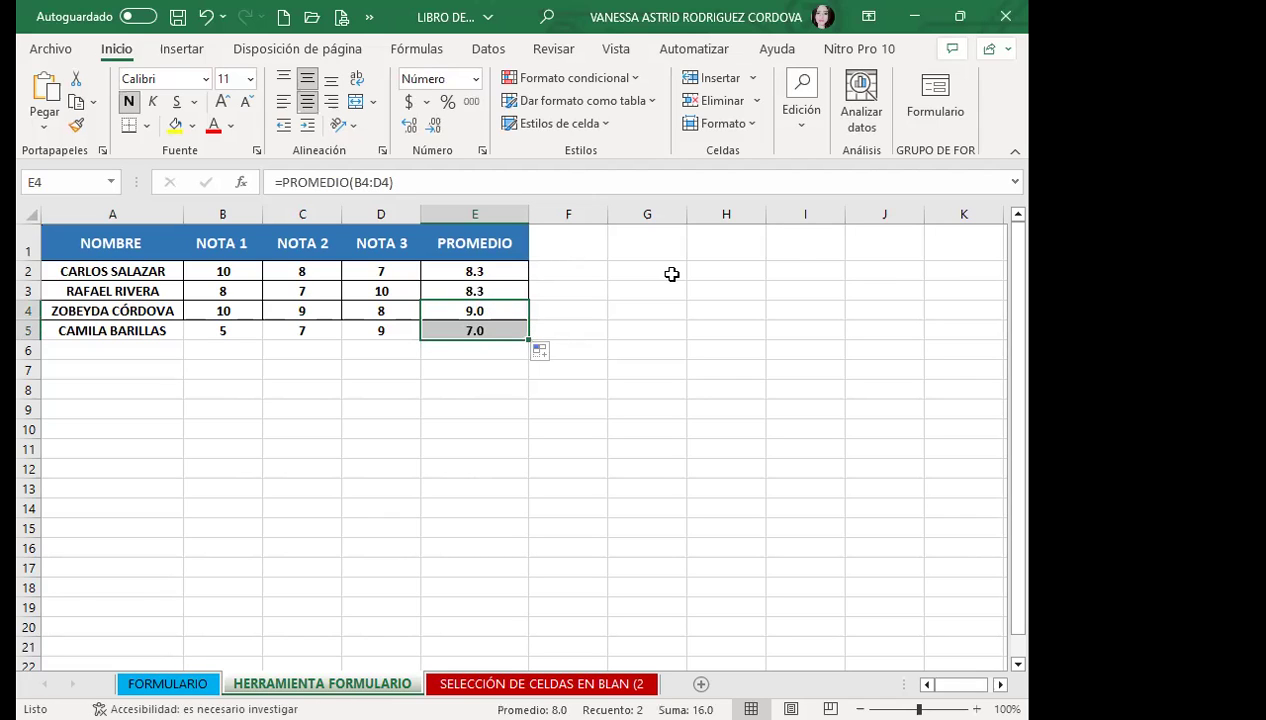
pyautogui.click(468, 390)
pyautogui.click(455, 330)
pyautogui.click(424, 389)
# Copy row 4's bold, bordered formatting onto A5:D5 with Copiar formato
pyautogui.moveTo(105, 330); pyautogui.dragTo(376, 329)
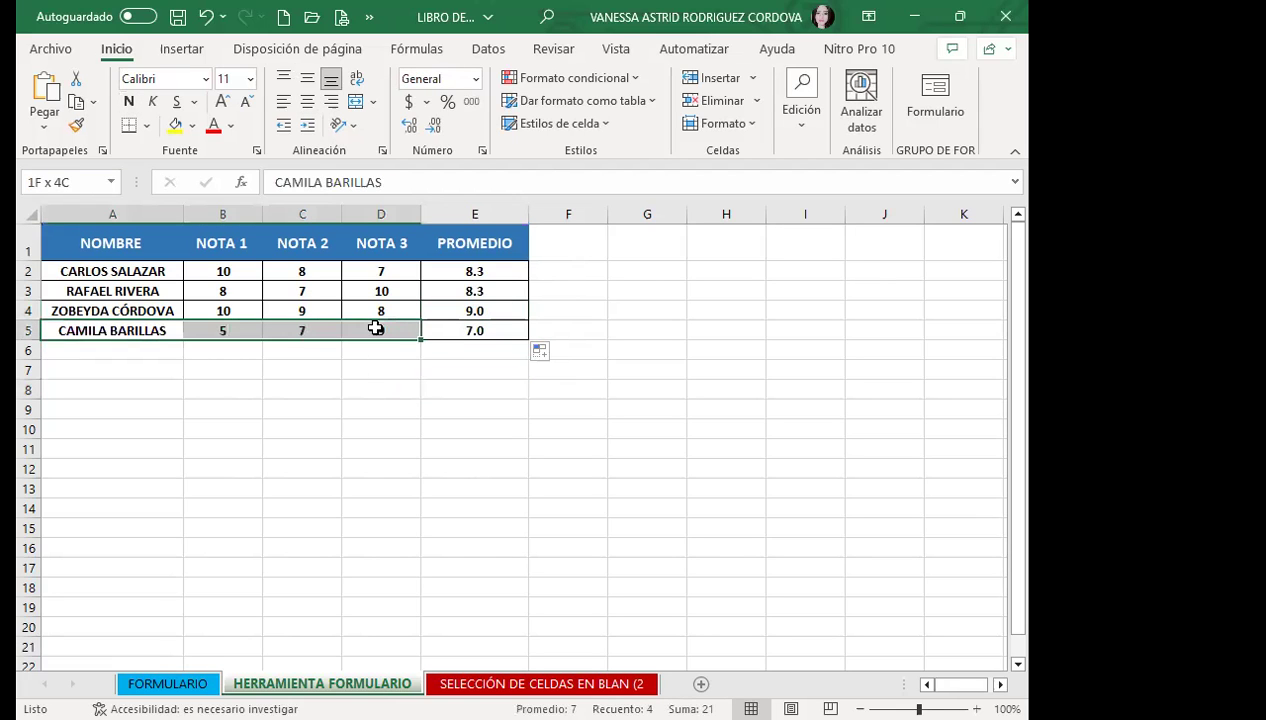
pyautogui.moveTo(125, 307); pyautogui.dragTo(398, 302)
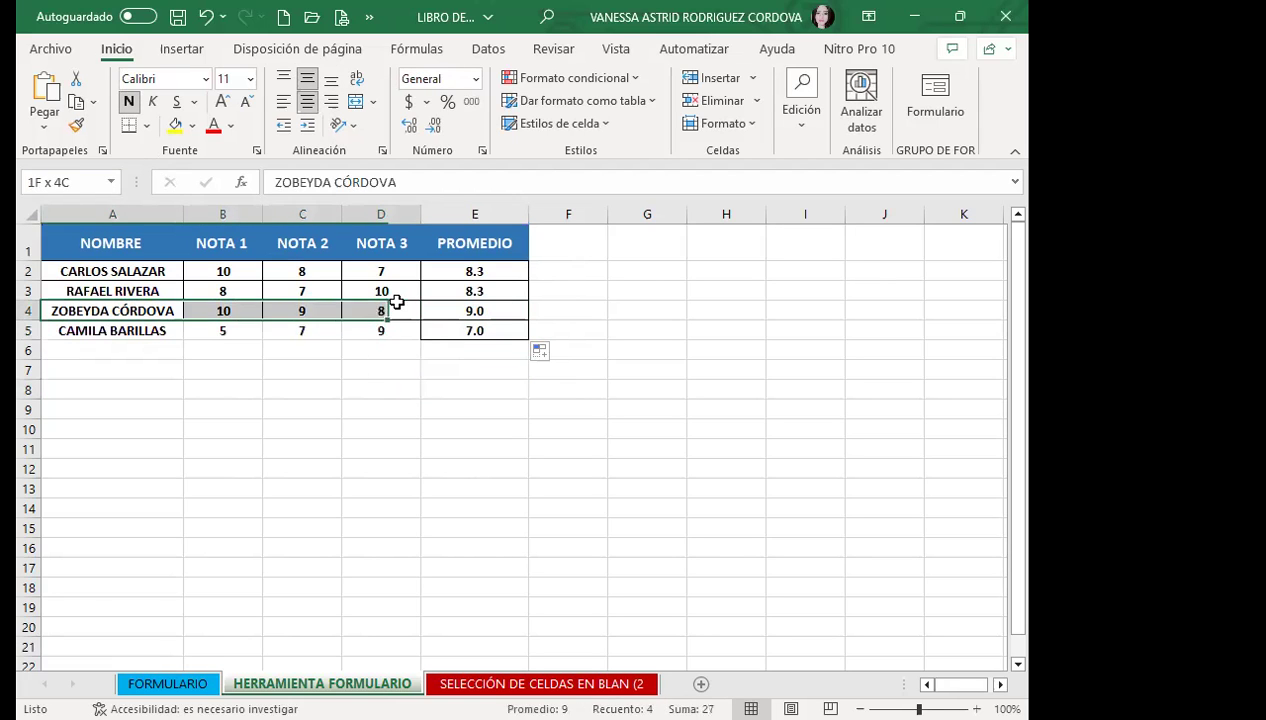
pyautogui.click(76, 125)
pyautogui.moveTo(130, 330); pyautogui.dragTo(385, 330)
pyautogui.click(380, 370)
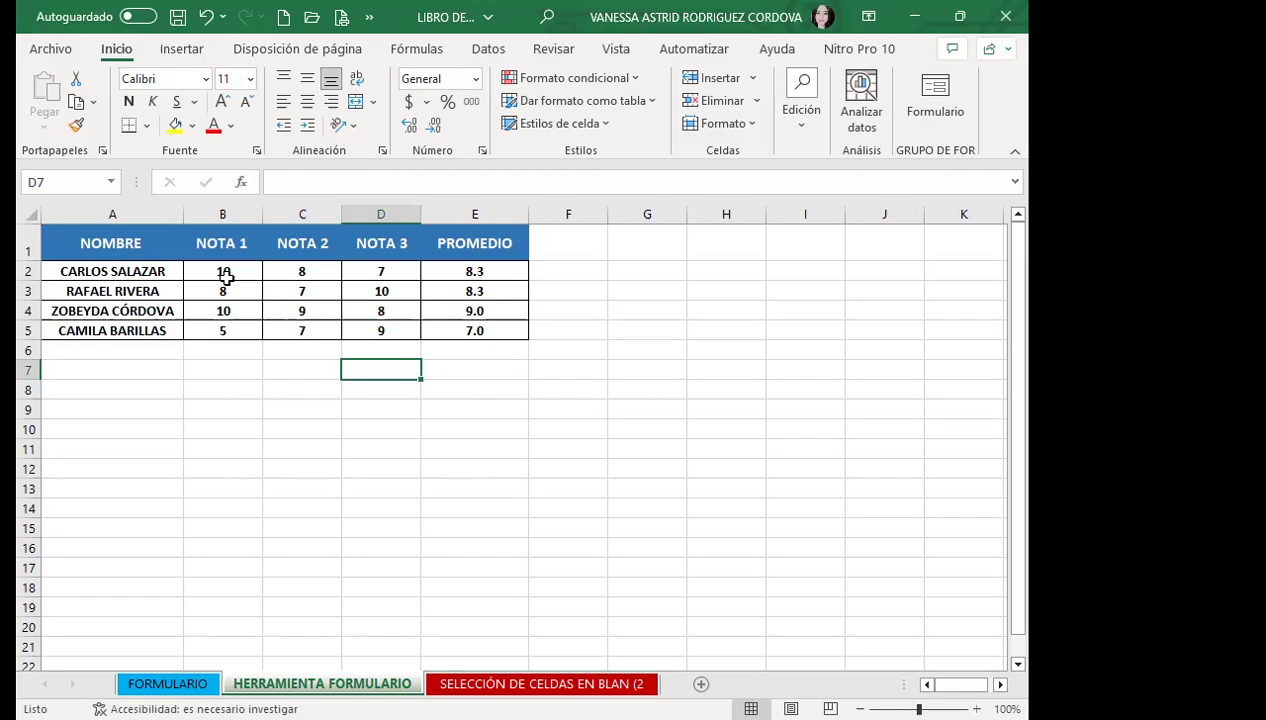
# Clear the first two student rows and delete rows 4 and 5 from the grades table
pyautogui.moveTo(119, 274)
pyautogui.mouseDown()
pyautogui.moveTo(324, 319)
pyautogui.moveTo(468, 323)
pyautogui.mouseUp()
pyautogui.click(60, 290)
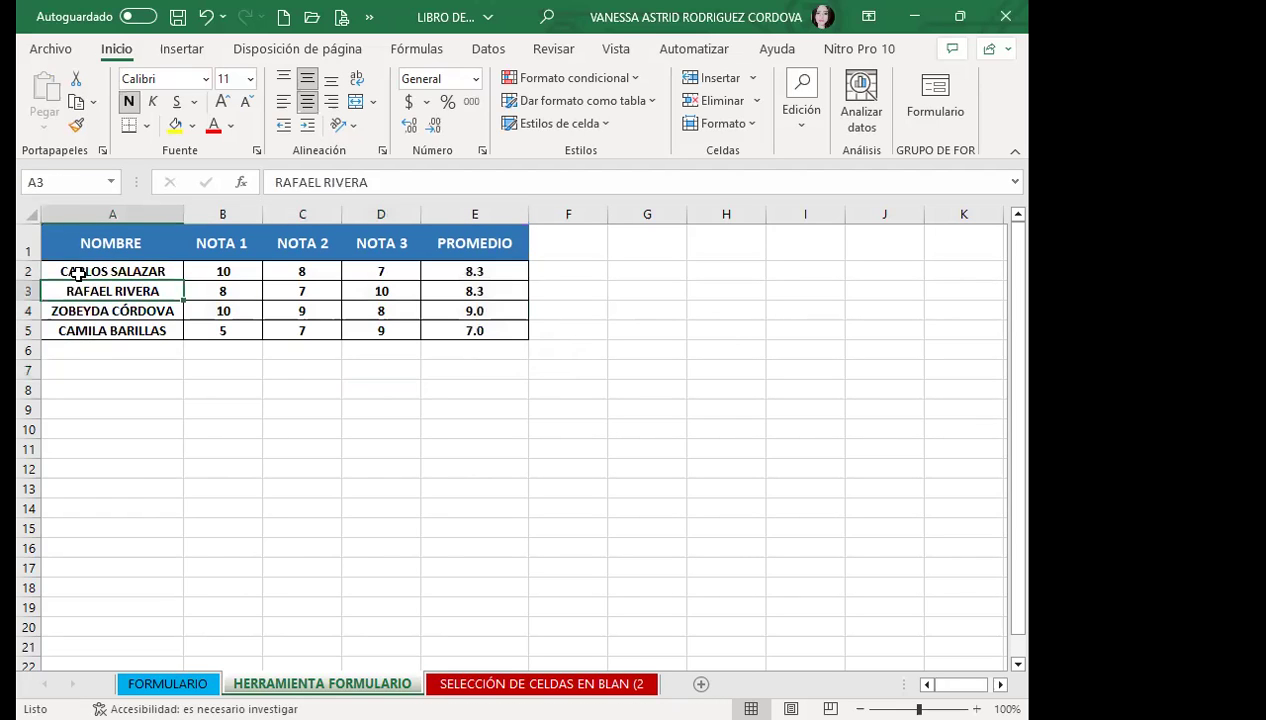
pyautogui.moveTo(57, 268); pyautogui.dragTo(474, 285)
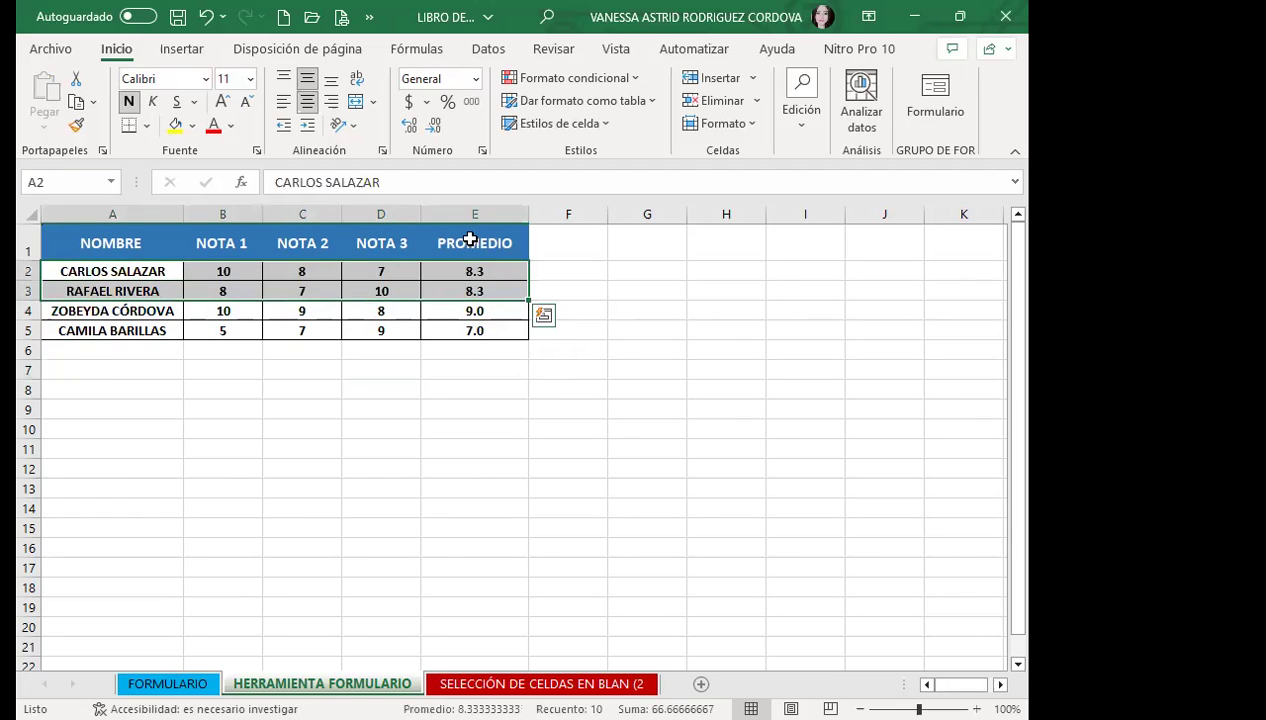
pyautogui.press('Delete')
pyautogui.moveTo(25, 311)
pyautogui.mouseDown()
pyautogui.moveTo(33, 330)
pyautogui.moveTo(28, 311)
pyautogui.mouseUp()
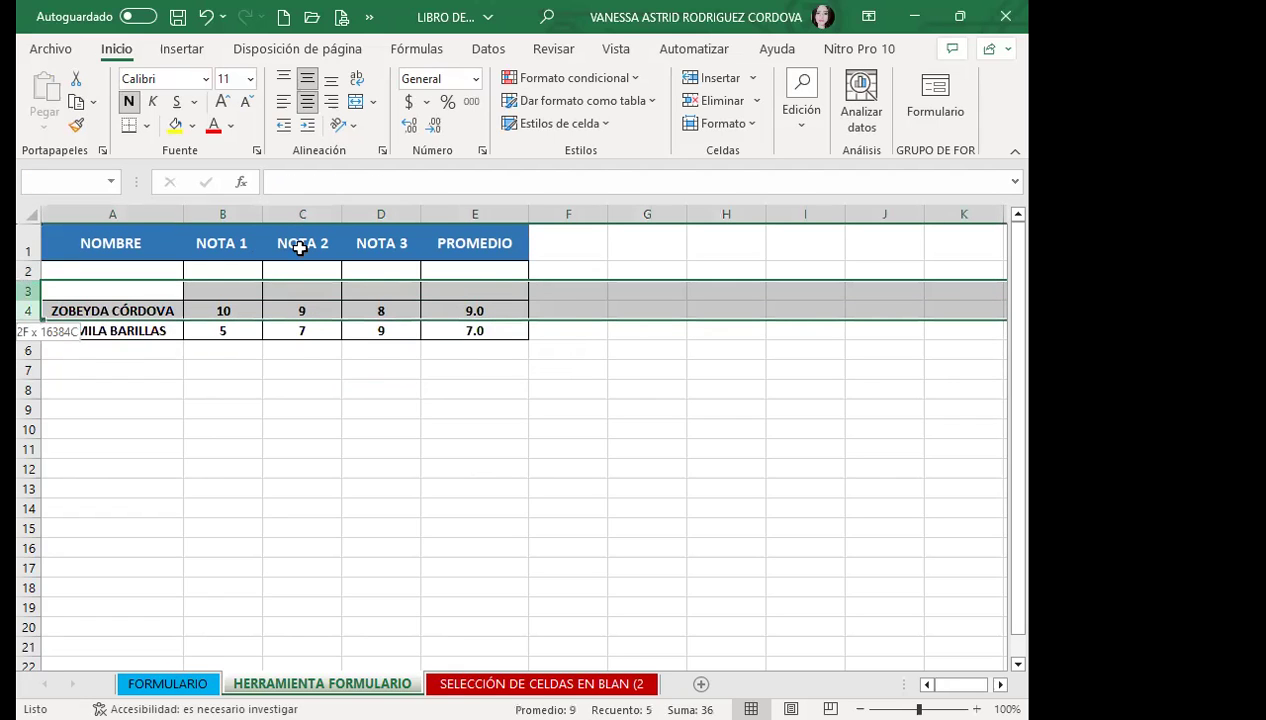
pyautogui.click(719, 100)
# Select B2 in the blank row and start creating a table from A1:E2
pyautogui.click(285, 457)
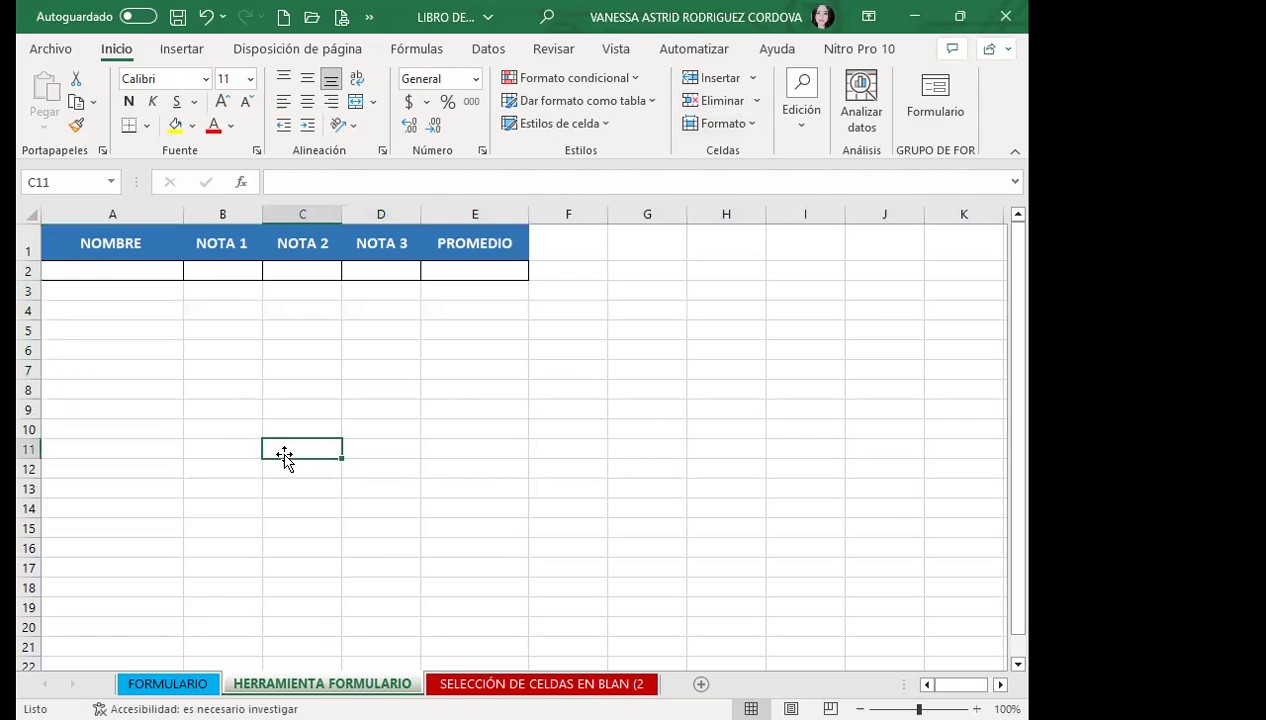
pyautogui.click(230, 266)
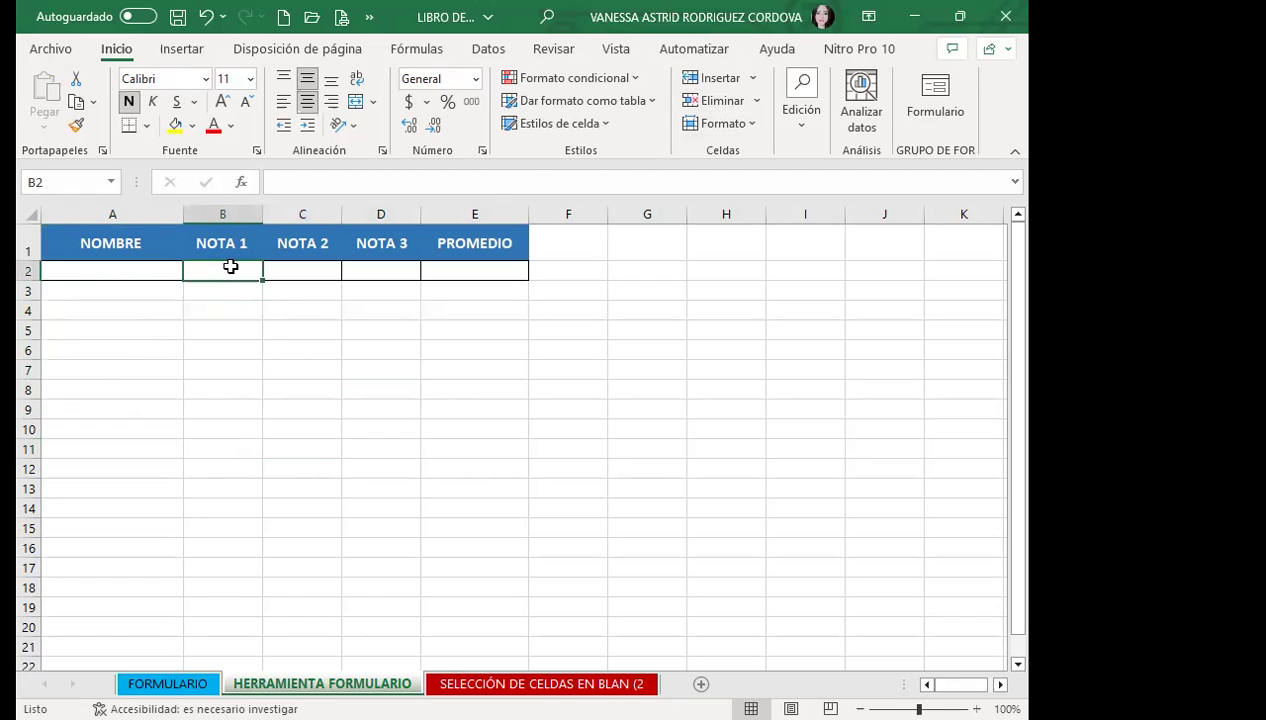
pyautogui.click(182, 55)
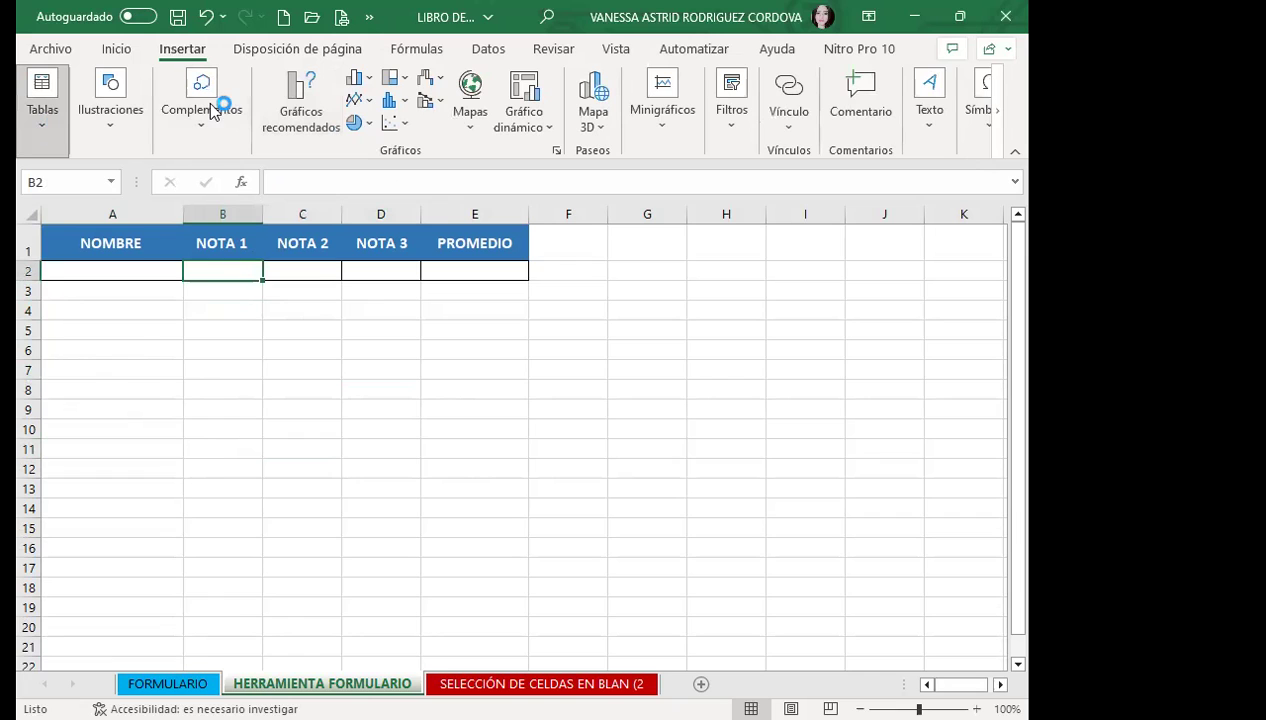
pyautogui.hotkey('ctrl', 't')
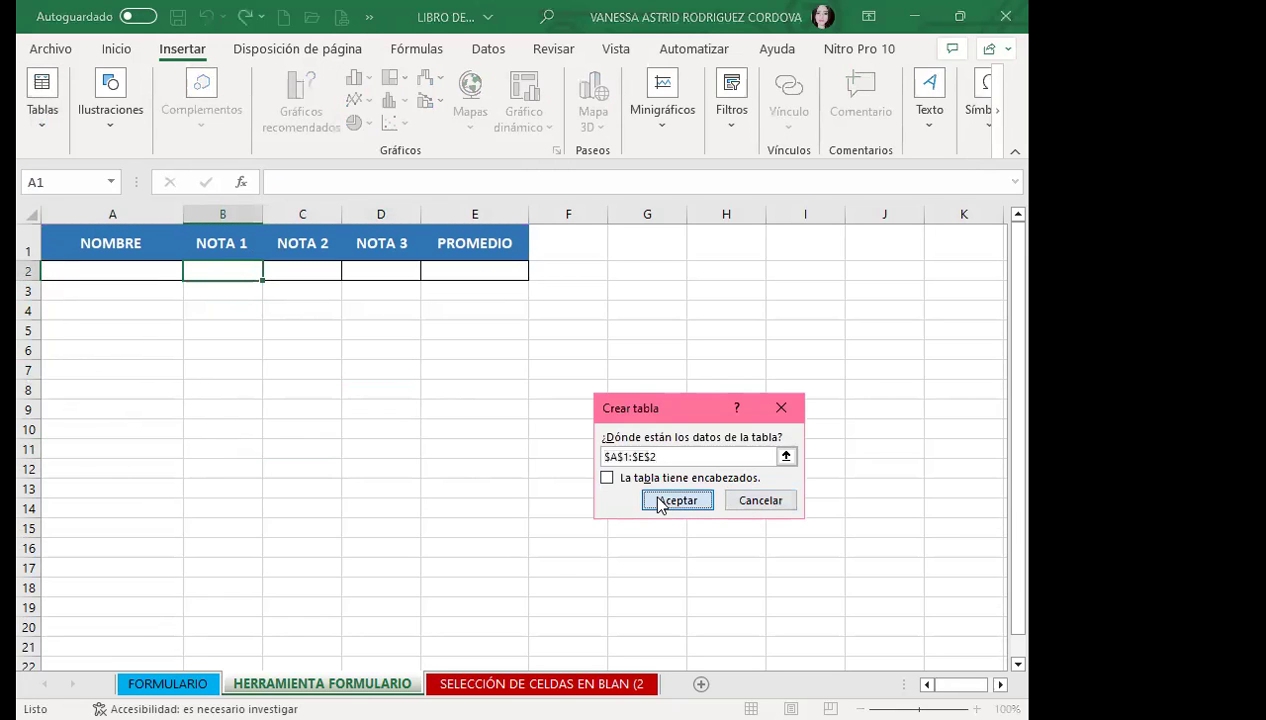
# Undo the generic Columna1–5 table and recreate it using the NOMBRE–PROMEDIO headers
pyautogui.click(659, 502)
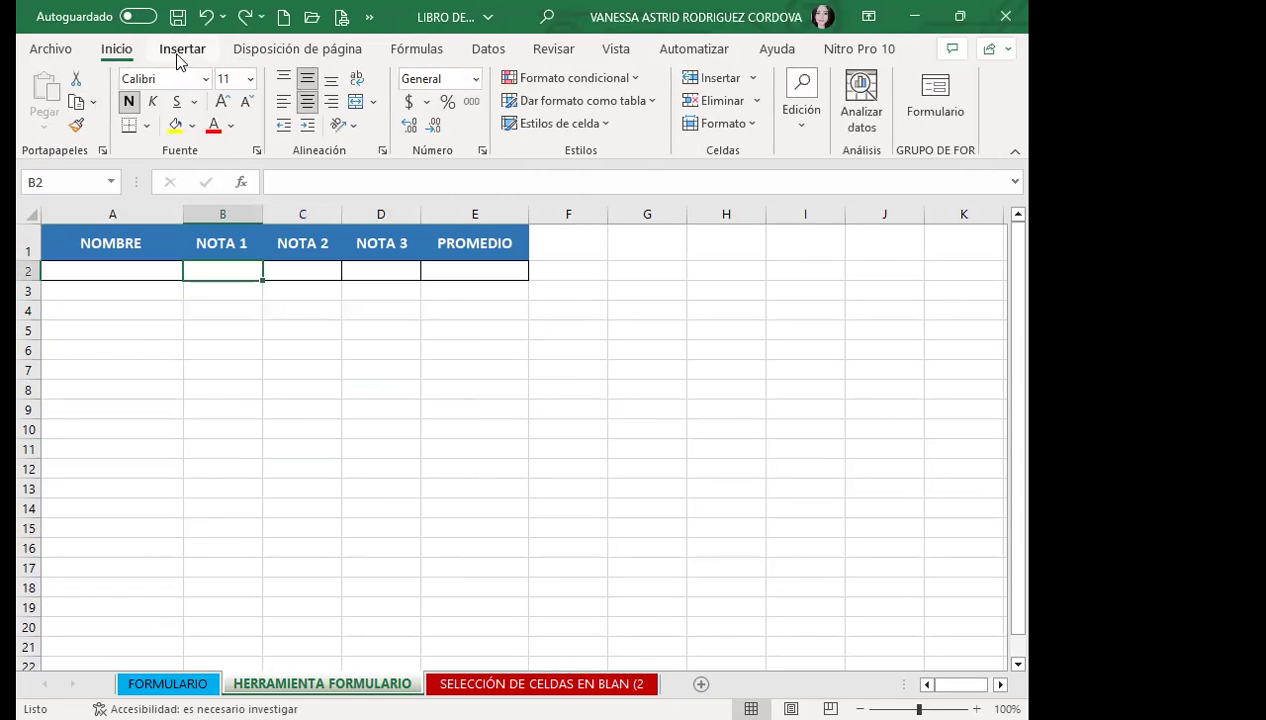
pyautogui.click(182, 48)
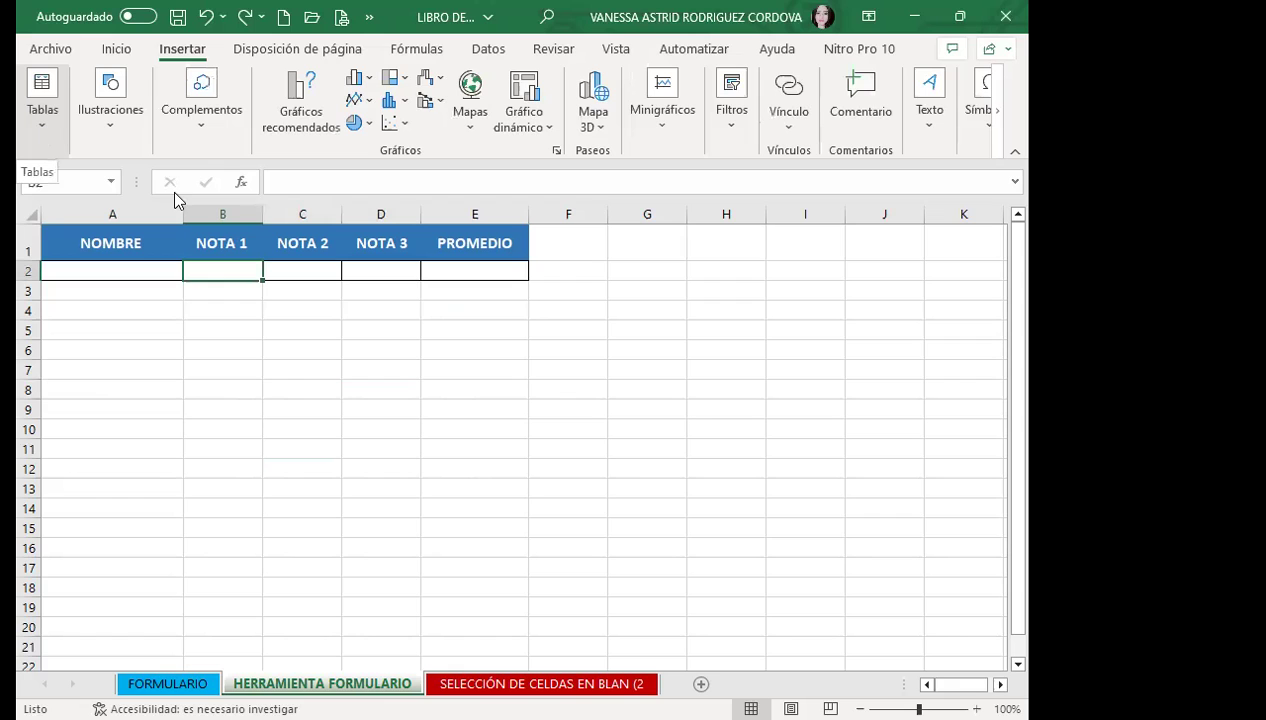
pyautogui.hotkey('ctrl', 't')
pyautogui.click(607, 478)
pyautogui.click(677, 500)
# Hide the filter buttons in the new table's header row
pyautogui.click(294, 268)
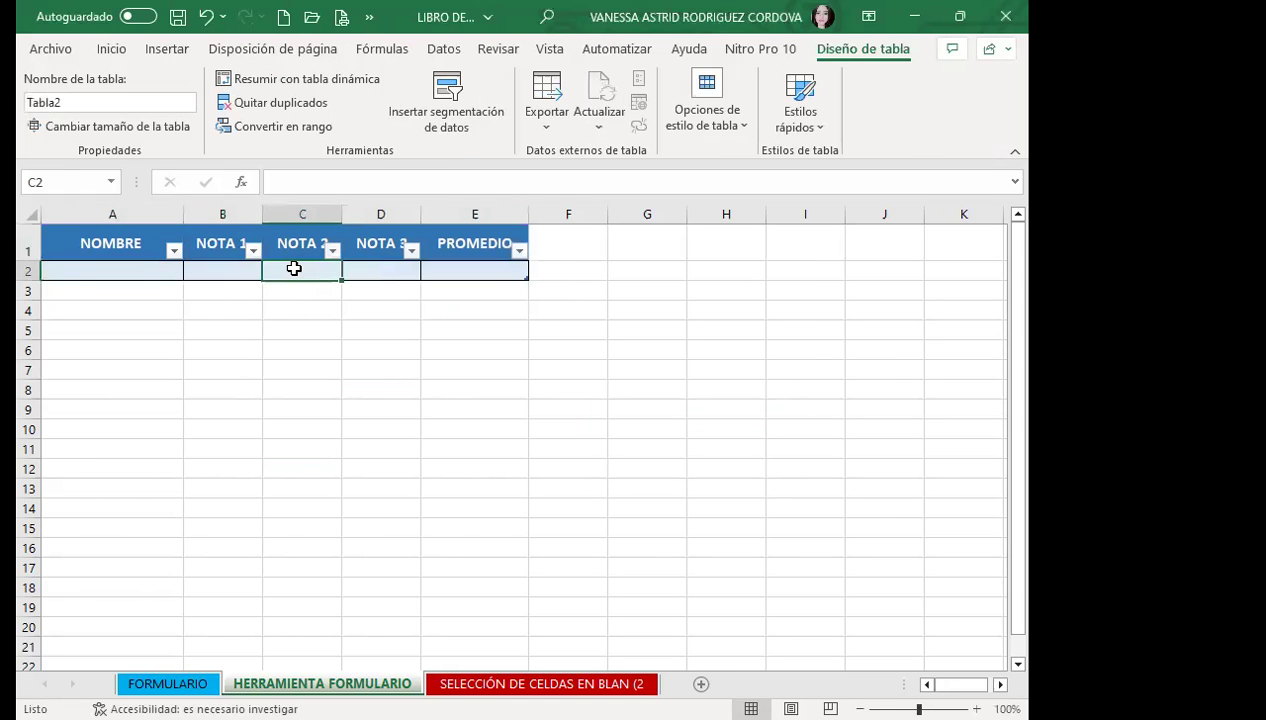
pyautogui.hotkey('ctrl', 'shift', 'l')
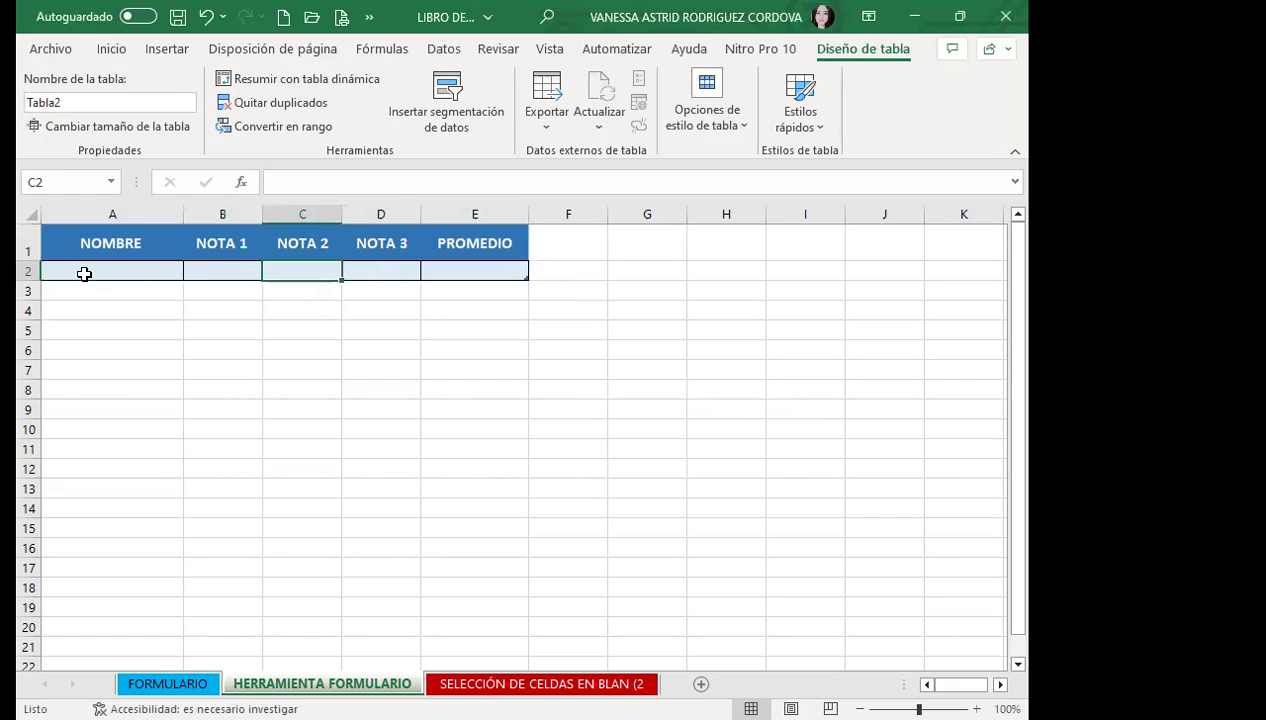
pyautogui.click(86, 272)
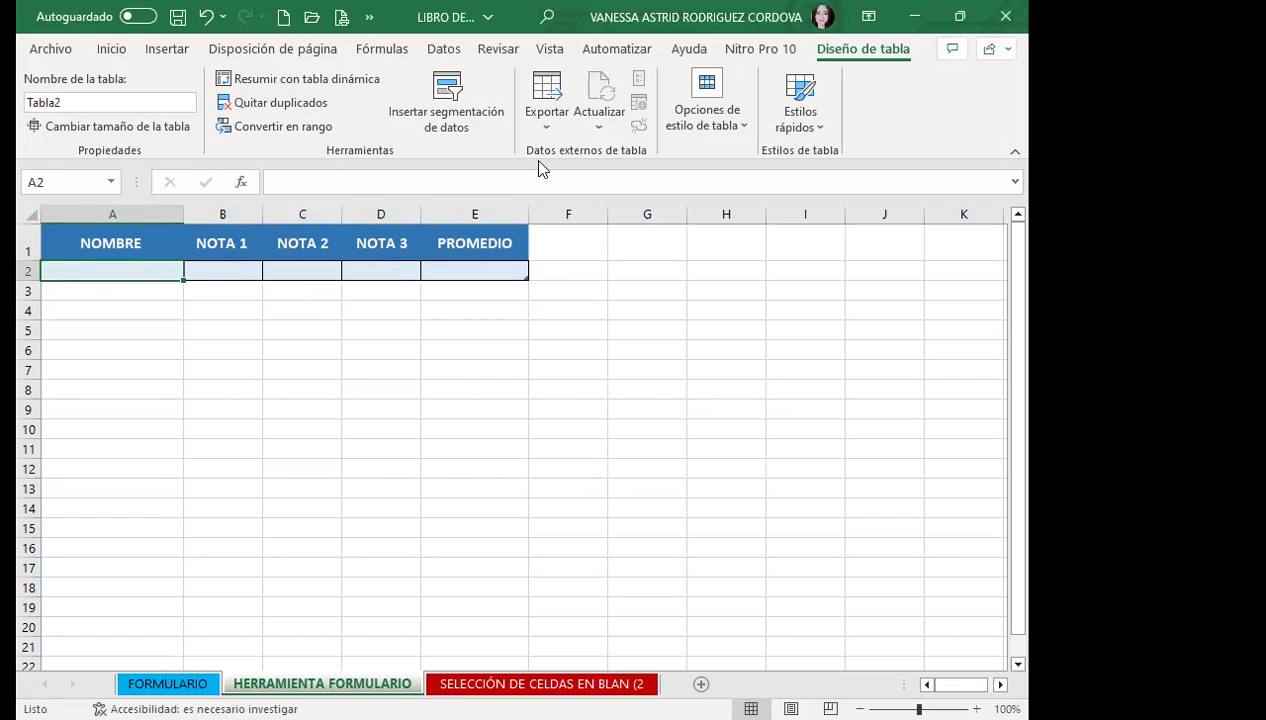
# Fill the data form with a student's name and grades 10, 9, 8, then close without saving
pyautogui.click(115, 50)
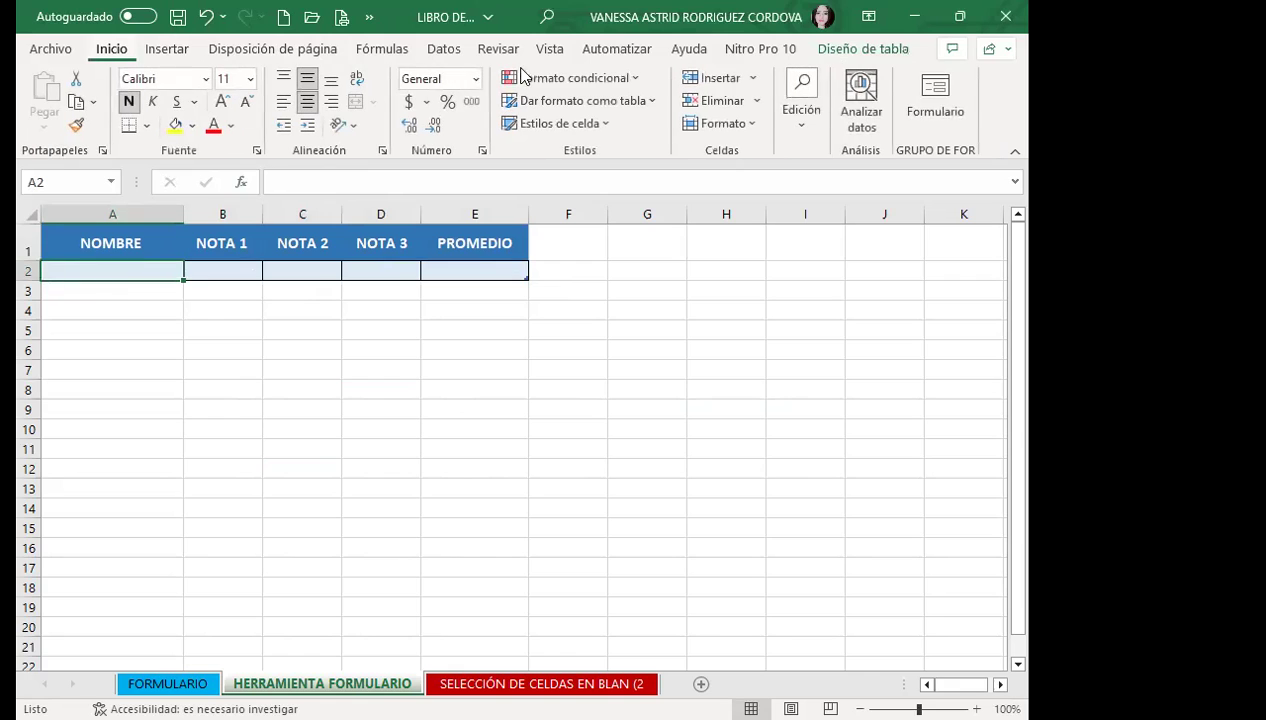
pyautogui.click(936, 95)
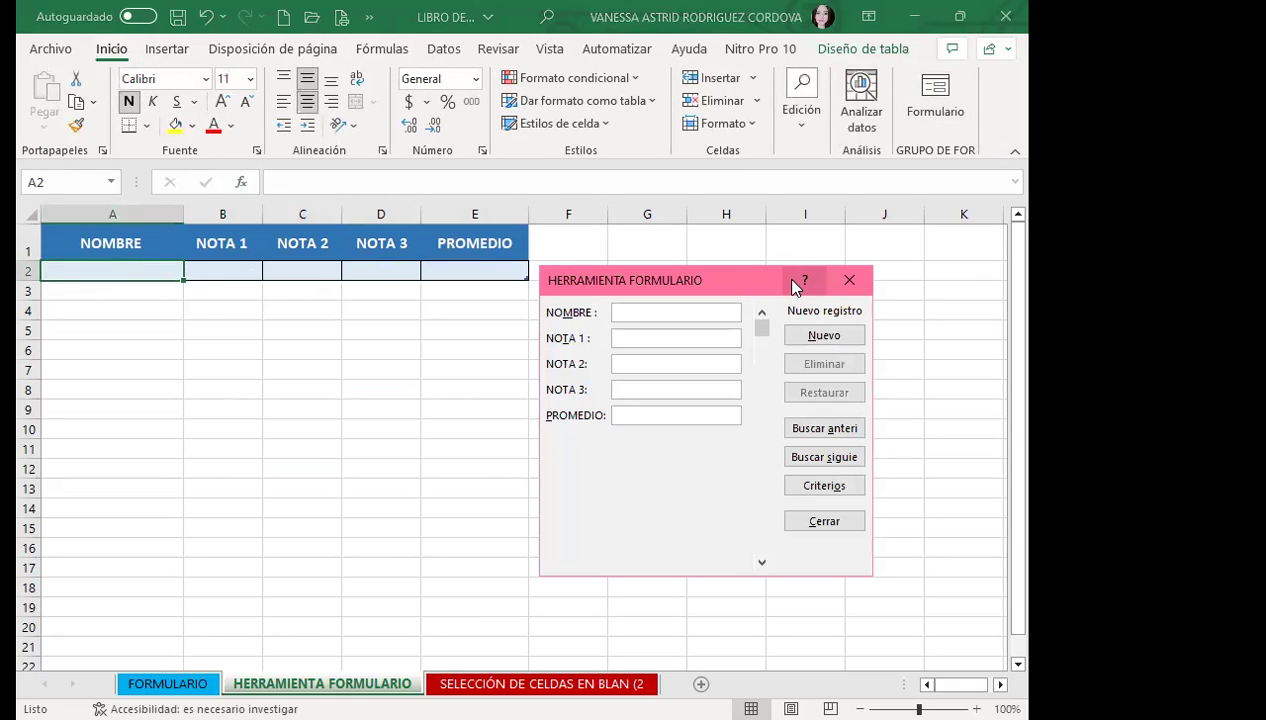
pyautogui.write('CARLOS SALAZAR')
pyautogui.press('Tab')
pyautogui.write('1098')
pyautogui.press('BackSpace')
pyautogui.press('BackSpace')
pyautogui.press('BackSpace')
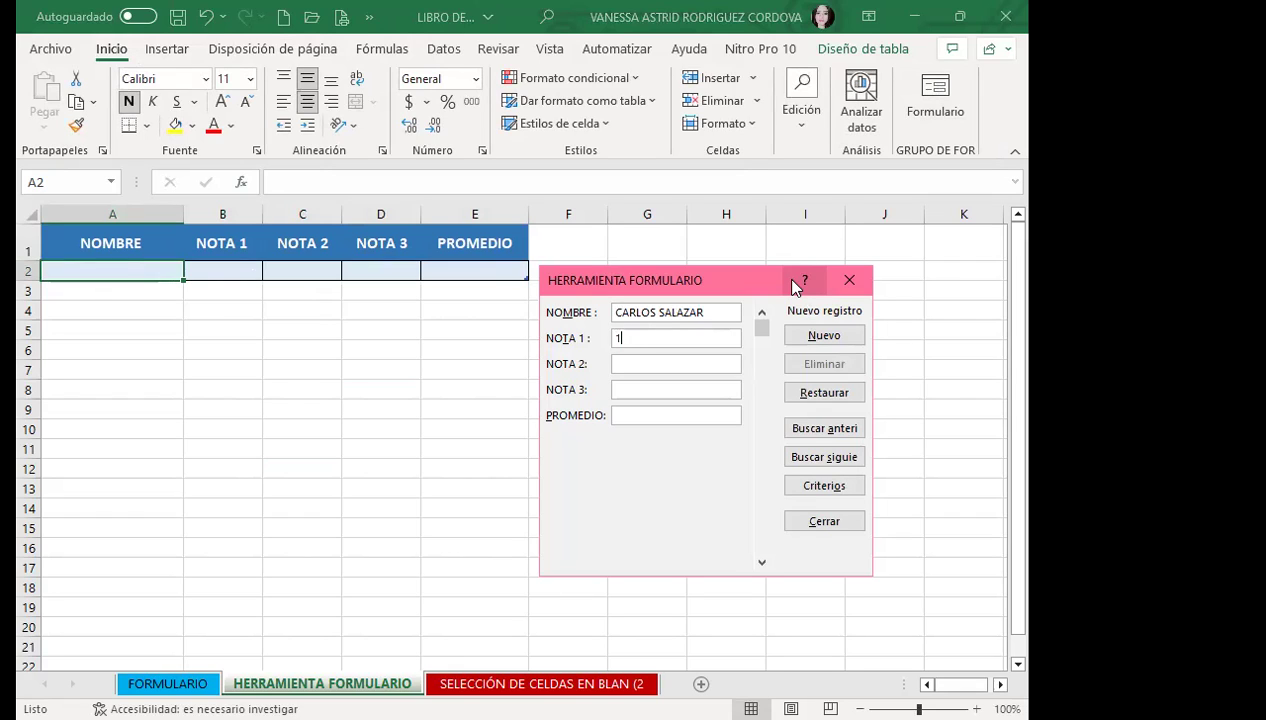
pyautogui.write('0')
pyautogui.press('Tab')
pyautogui.write('9')
pyautogui.press('Tab')
pyautogui.write('8')
pyautogui.press('Tab')
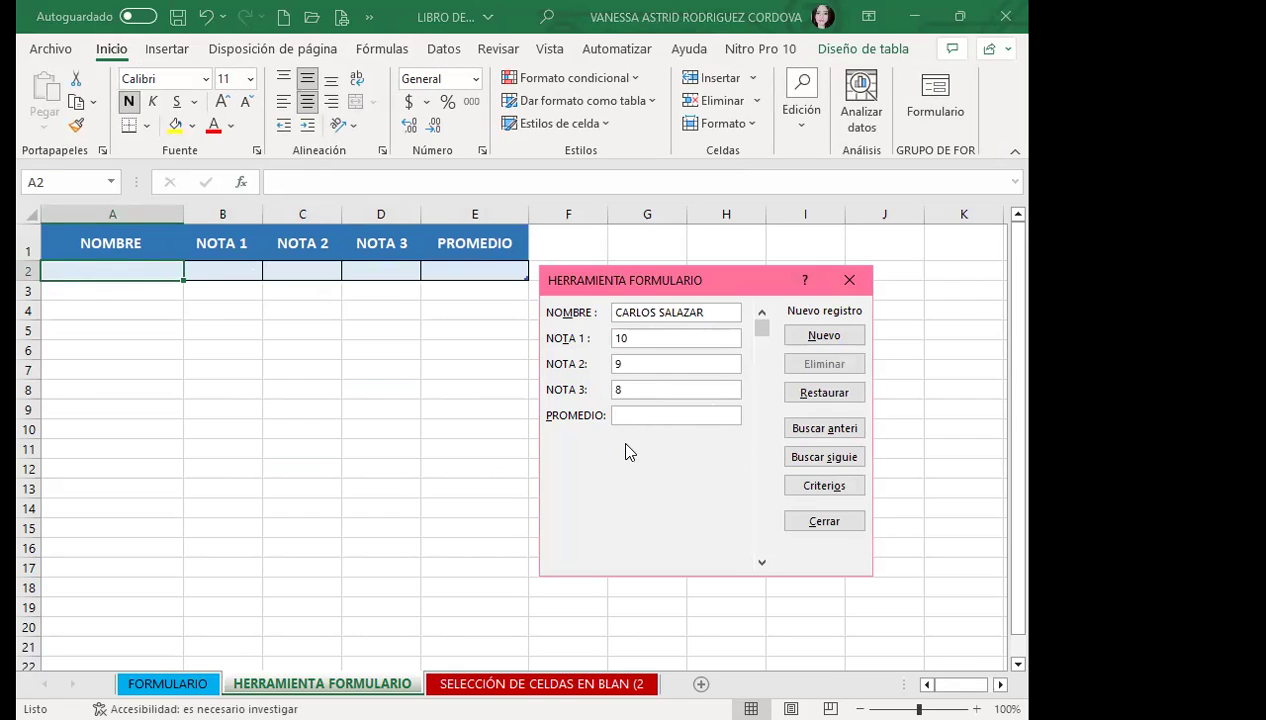
pyautogui.click(849, 280)
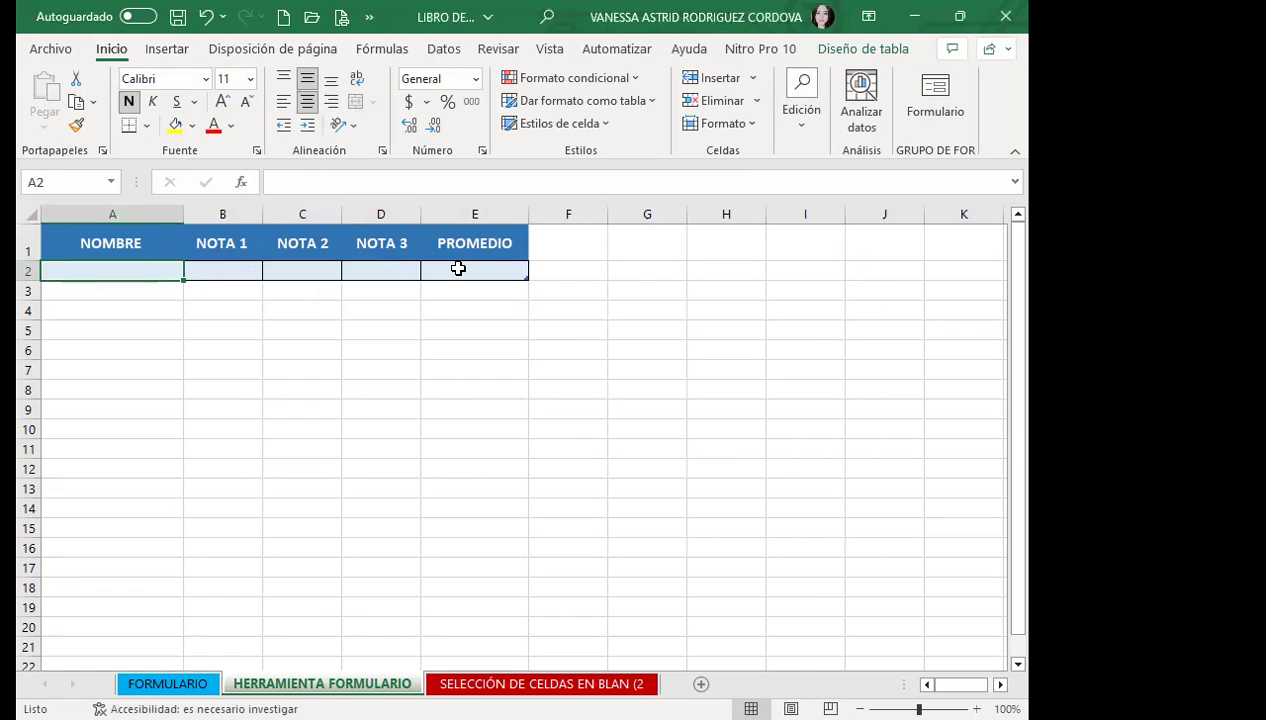
# Re-enter the student's name with grades 10, 9 and 8 in the form and add the record
pyautogui.click(460, 268)
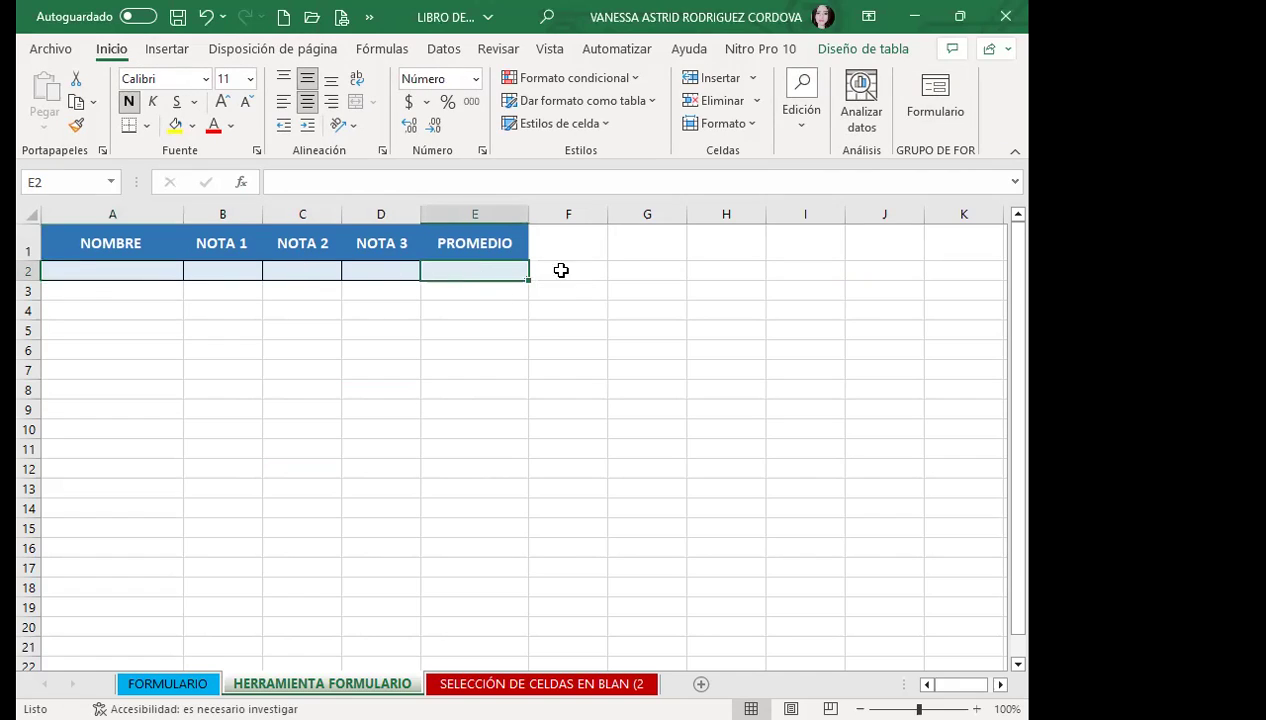
pyautogui.click(930, 94)
pyautogui.write('CARLOS SALAZAR')
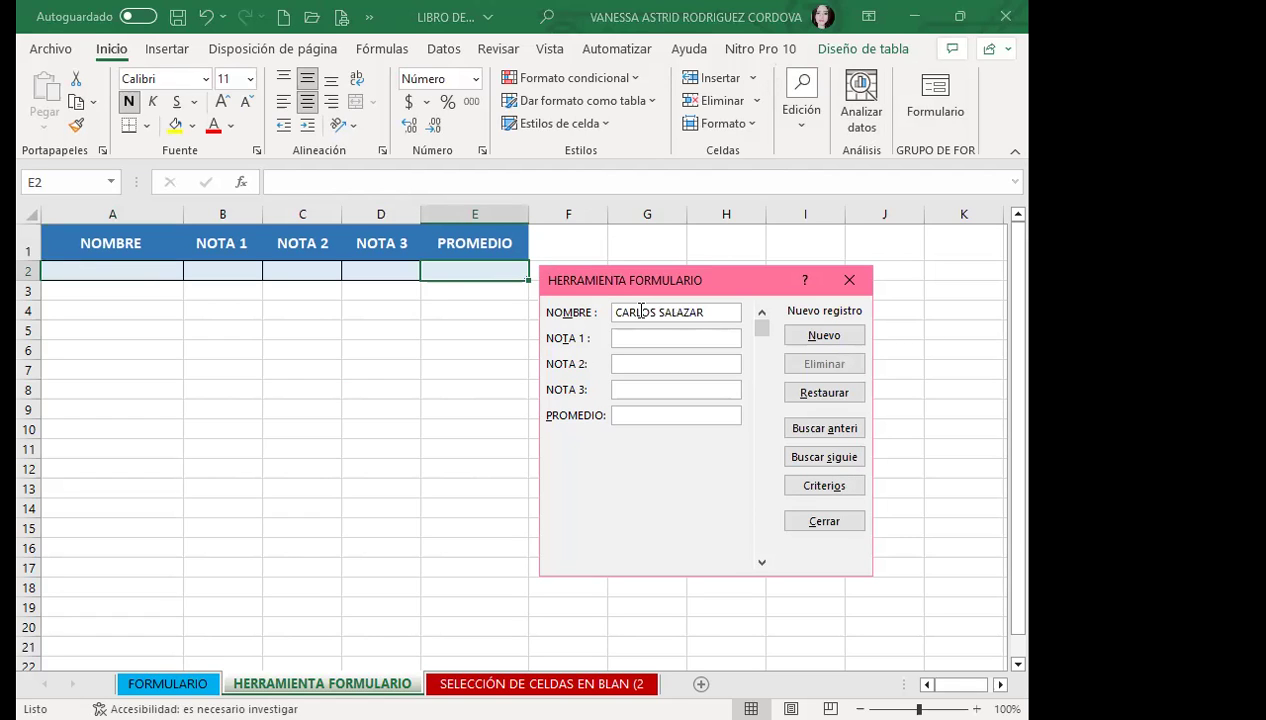
pyautogui.press('Tab')
pyautogui.write('10')
pyautogui.press('Tab')
pyautogui.write('9')
pyautogui.press('Tab')
pyautogui.write('8')
pyautogui.press('Return')
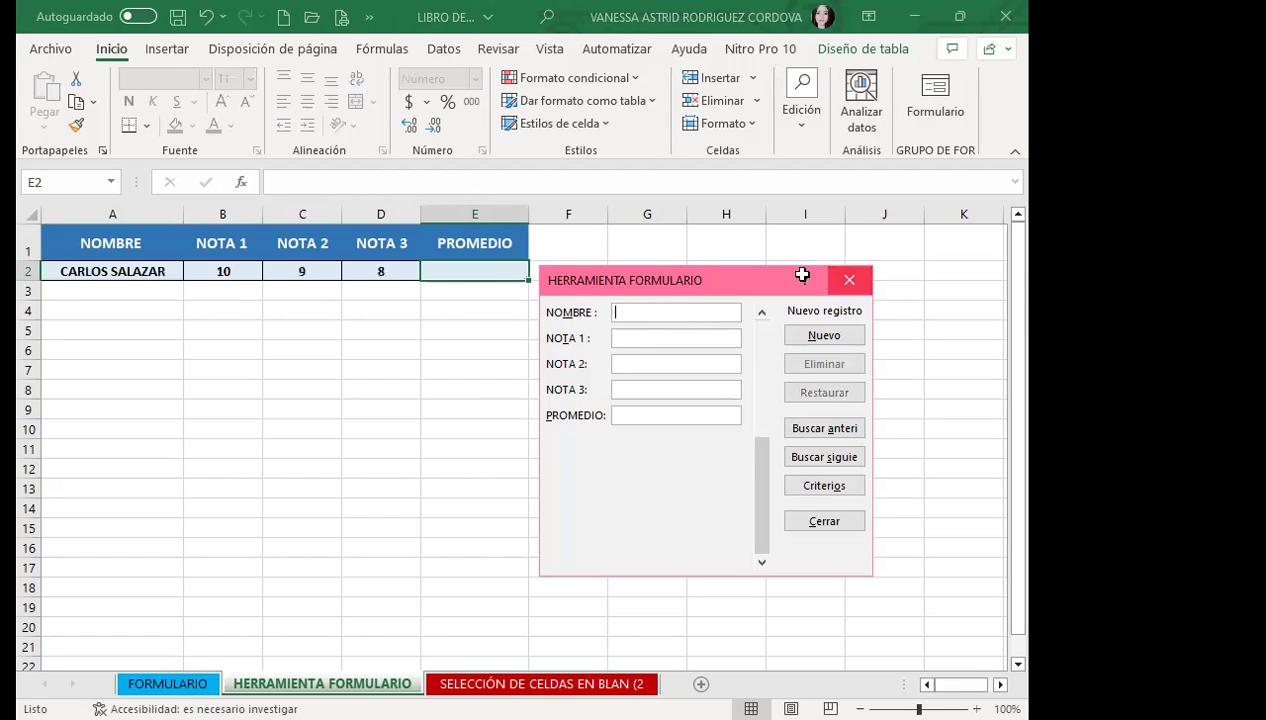
pyautogui.press('Escape')
# Enter =PROMEDIO over B2:D2 in E2, redoing it once, so it shows 9.0
pyautogui.write('=')
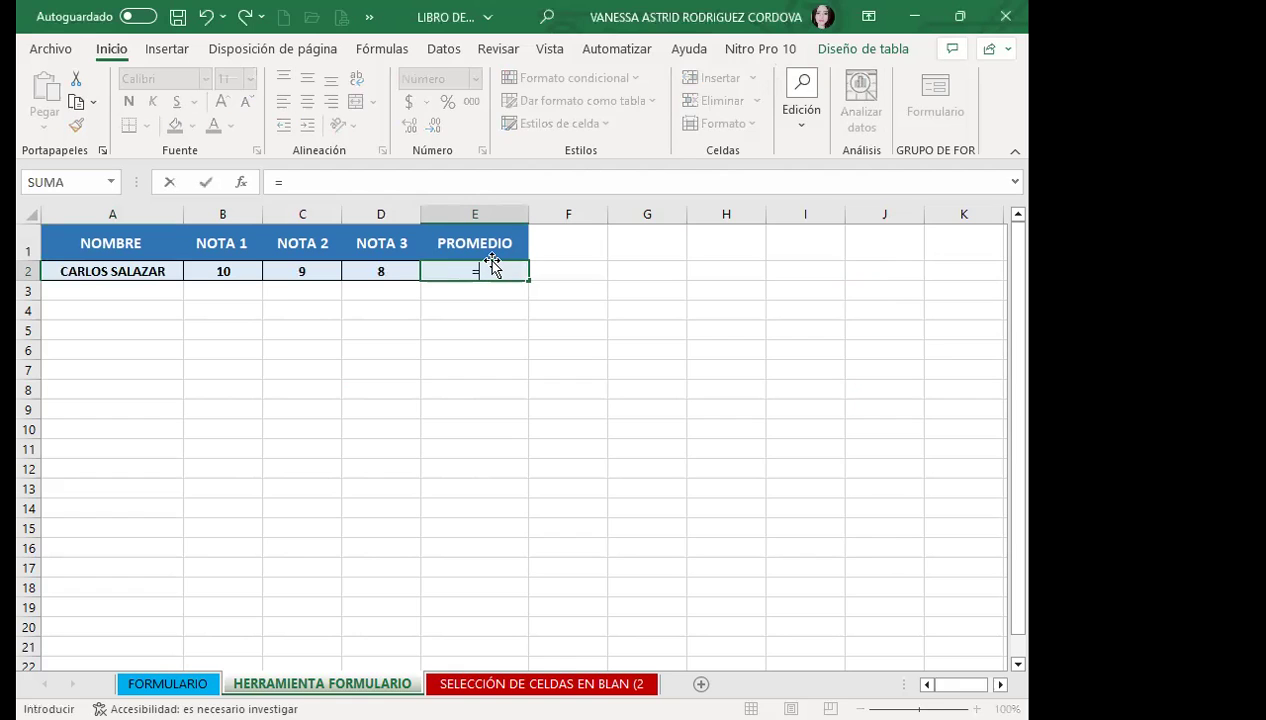
pyautogui.write('pro')
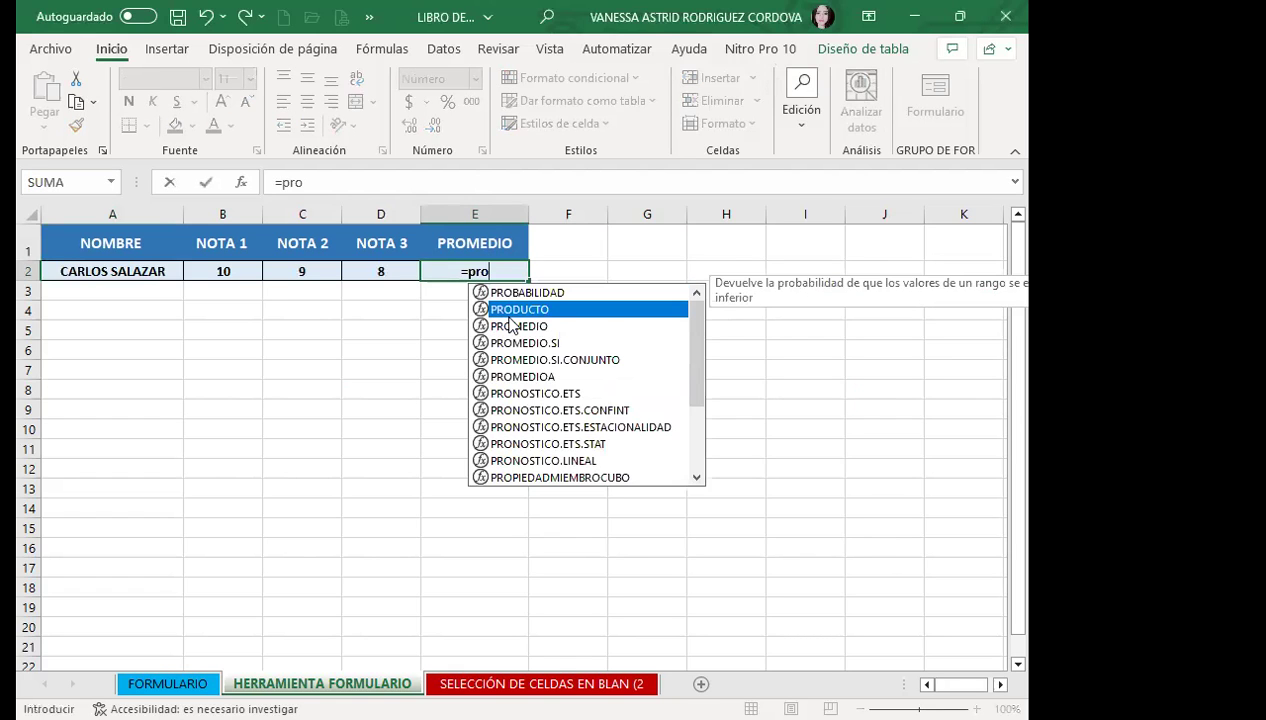
pyautogui.press('Tab')
pyautogui.moveTo(223, 271); pyautogui.dragTo(370, 271)
pyautogui.press('Return')
pyautogui.click(458, 268)
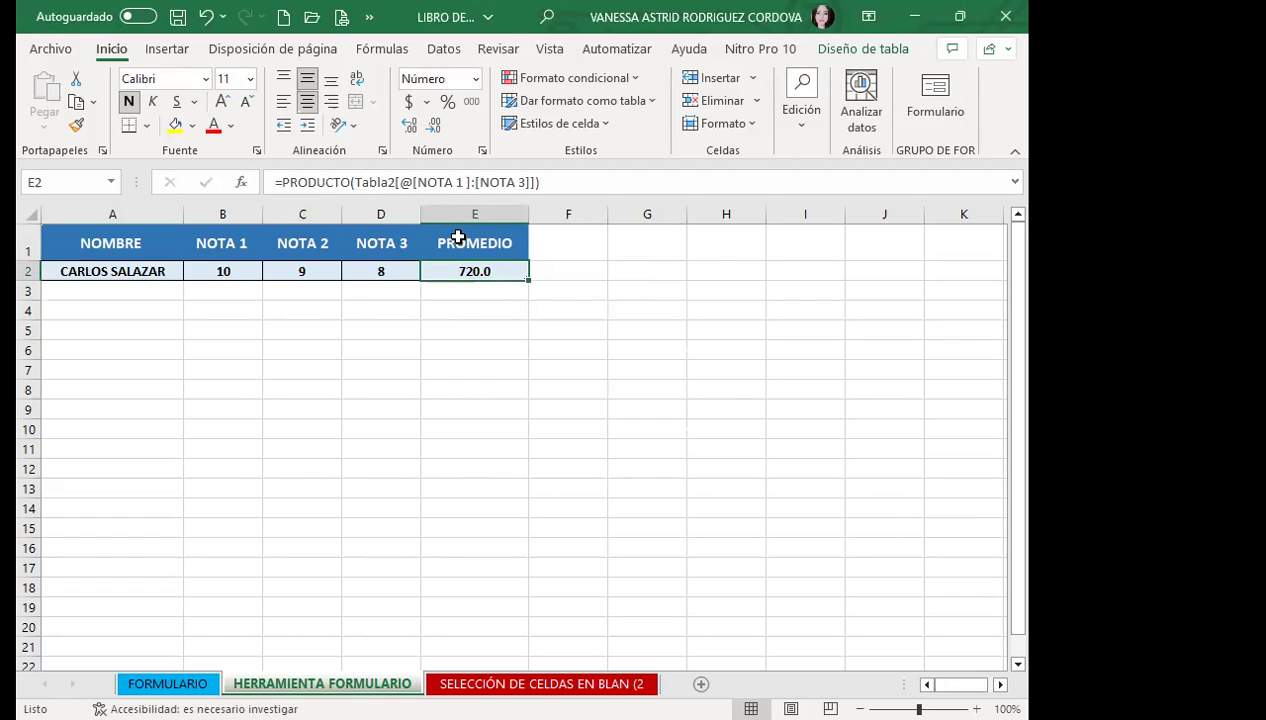
pyautogui.write('=')
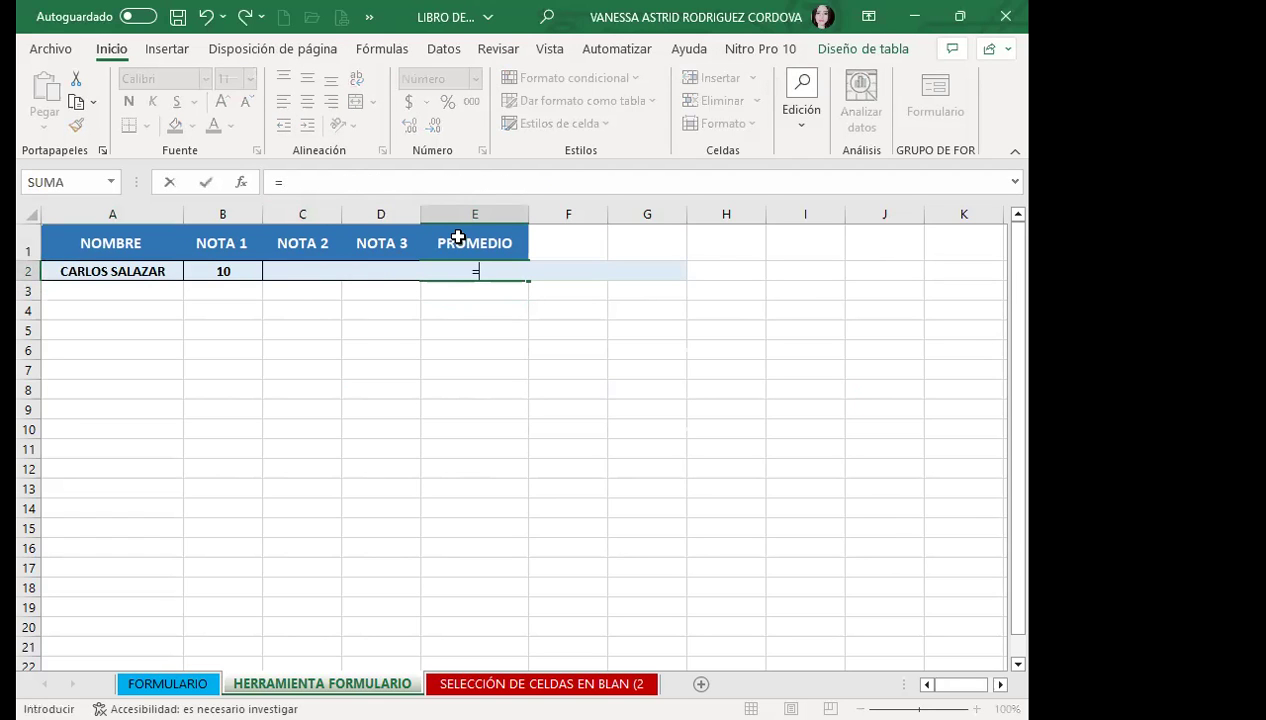
pyautogui.write('pro')
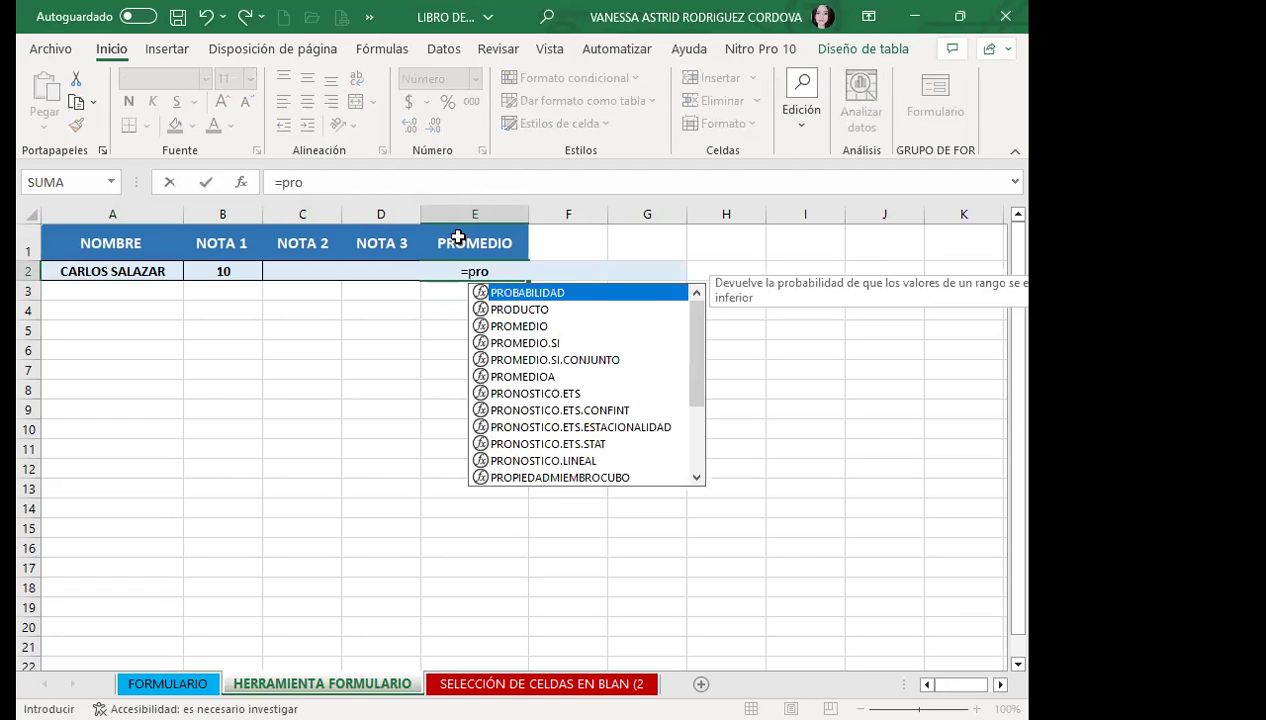
pyautogui.write('me')
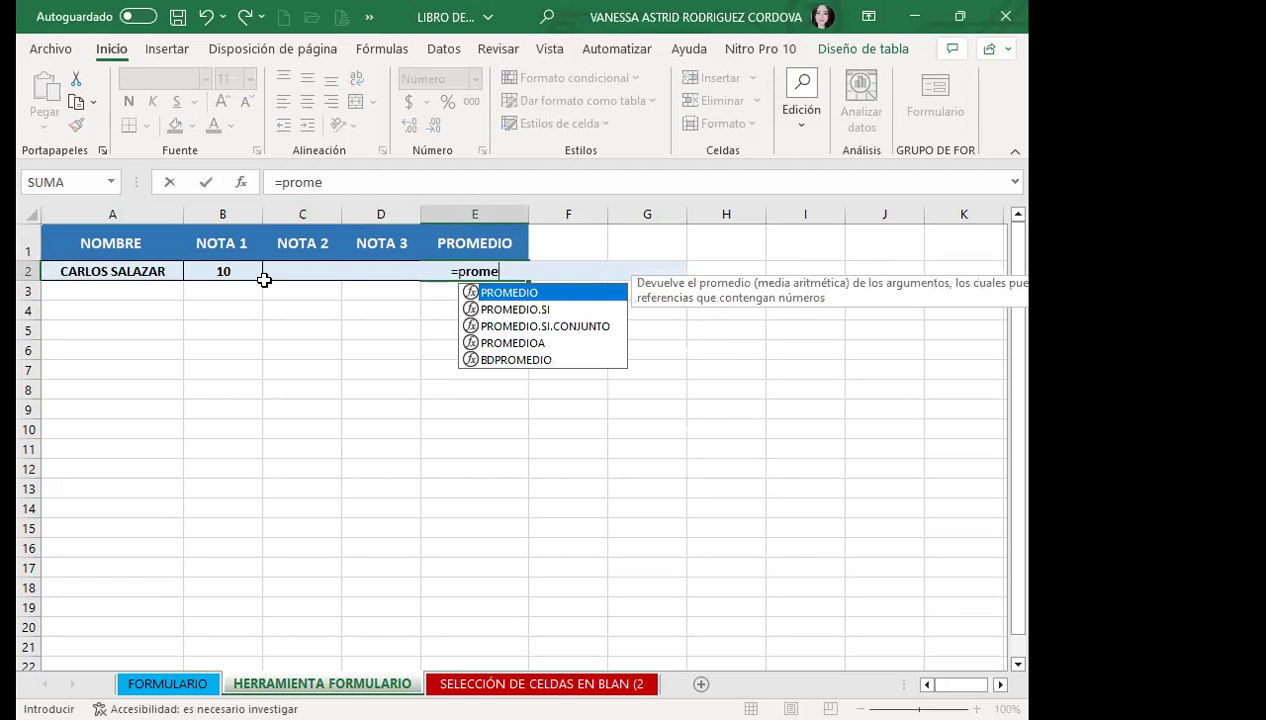
pyautogui.press('Tab')
pyautogui.moveTo(258, 274); pyautogui.dragTo(340, 272)
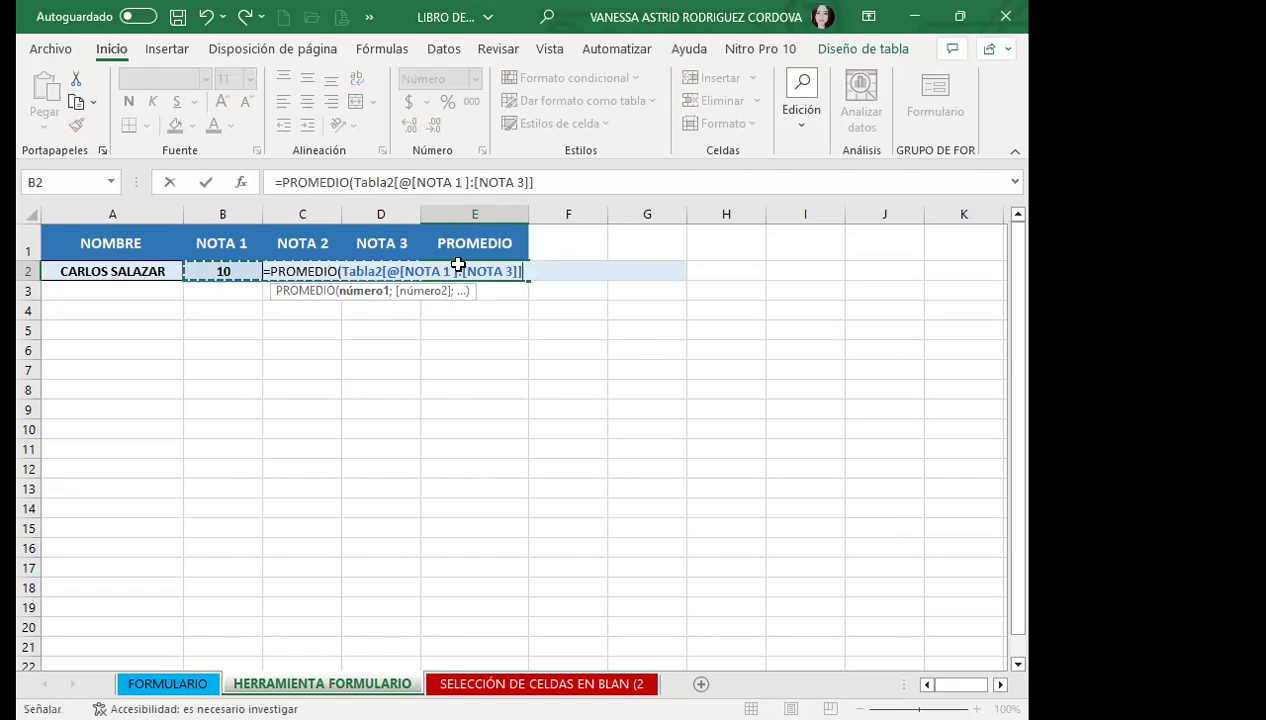
pyautogui.press('Return')
pyautogui.click(161, 290)
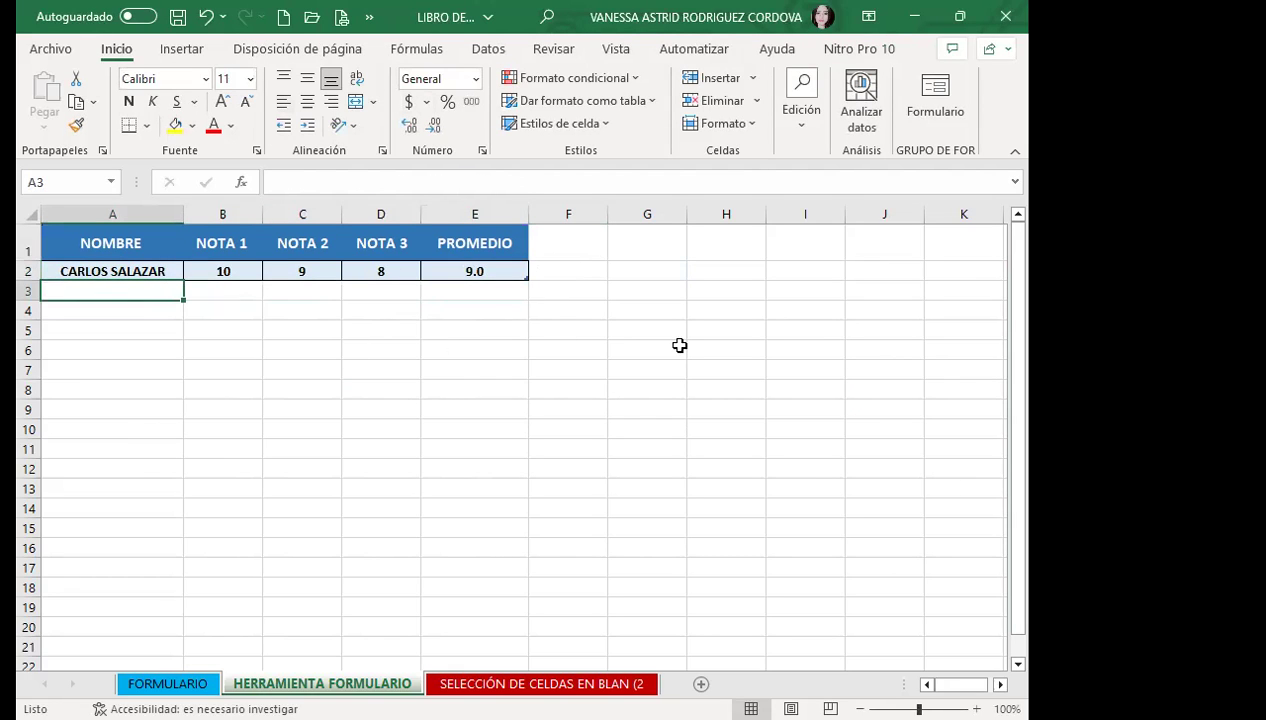
# Add a second student in row 3 with grades 10, 7 and 6
pyautogui.write('camila barillas')
pyautogui.press('Tab')
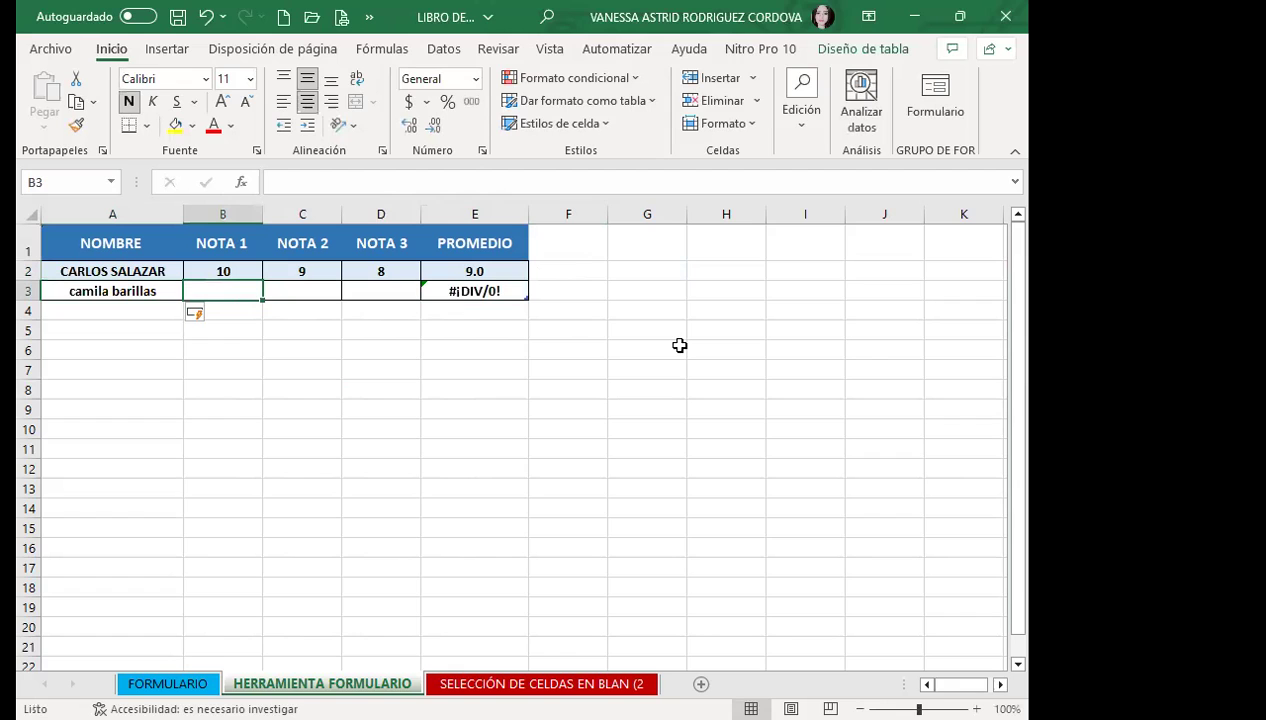
pyautogui.write('10')
pyautogui.press('Tab')
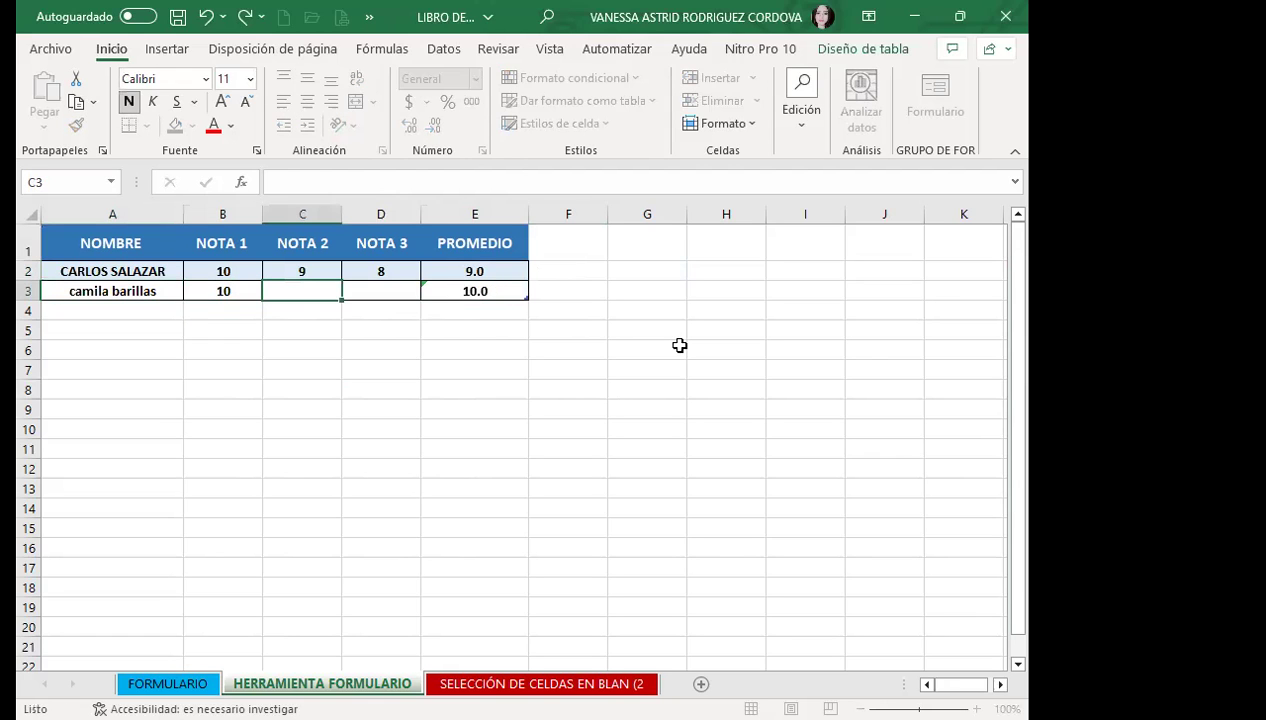
pyautogui.write('7')
pyautogui.press('Tab')
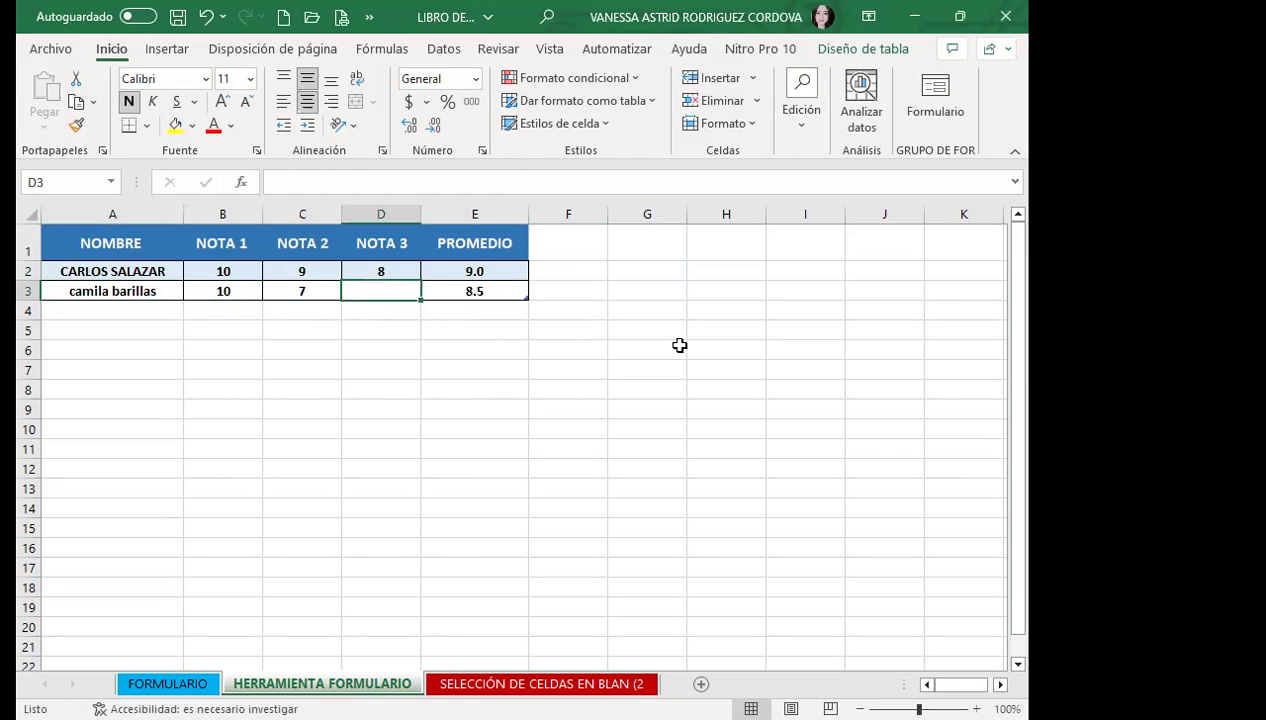
pyautogui.write('6')
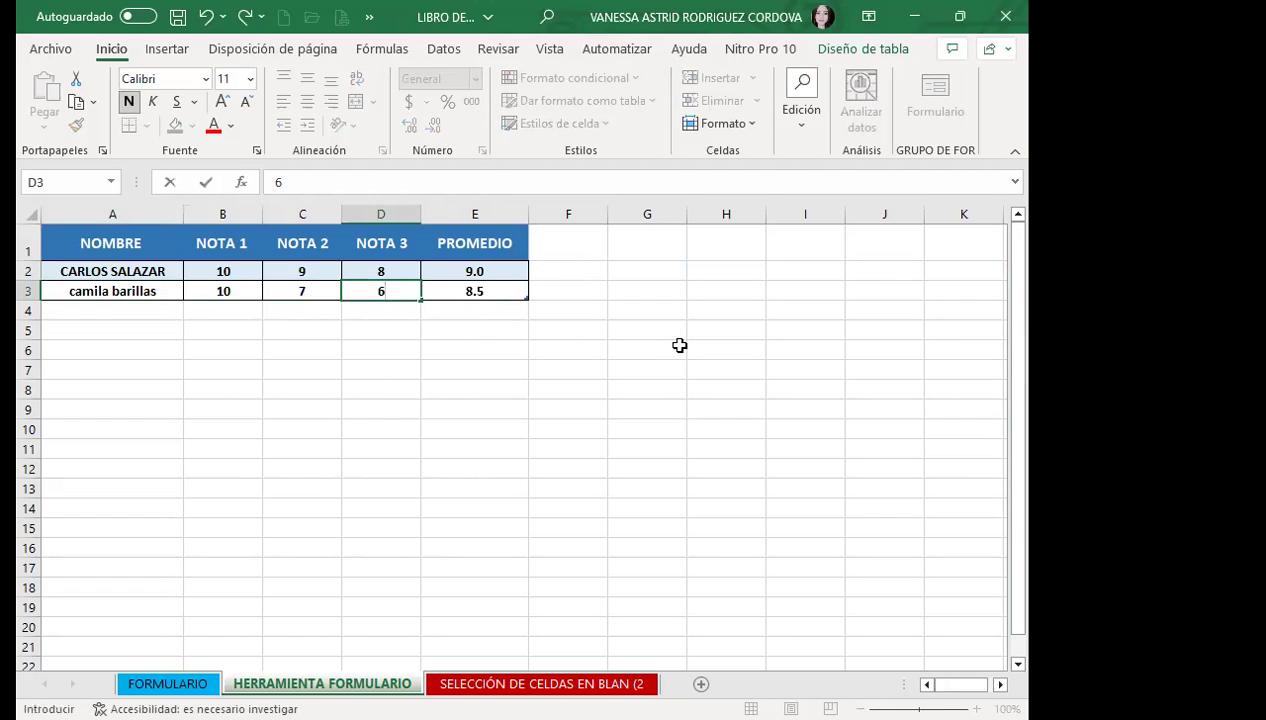
pyautogui.press('Return')
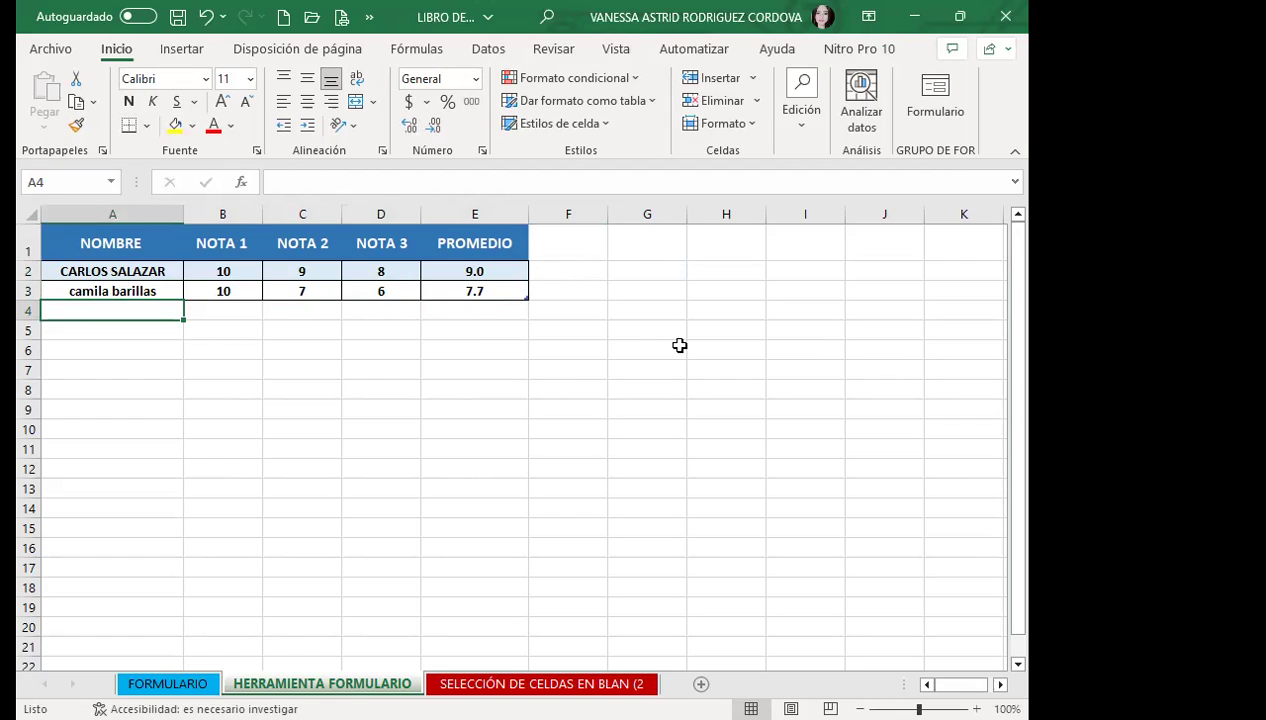
# Recommit E2's PROMEDIO formula from the formula bar, averaging NOTA 1 to NOTA 3
pyautogui.click(506, 274)
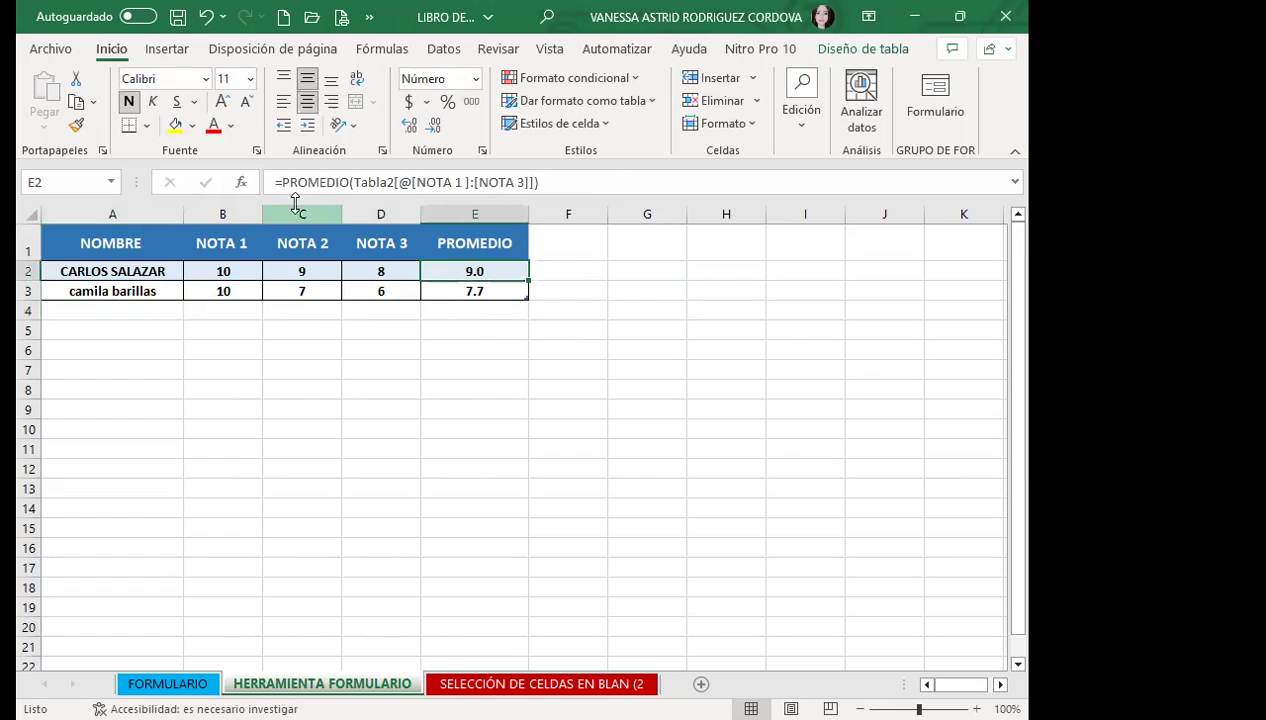
pyautogui.click(574, 182)
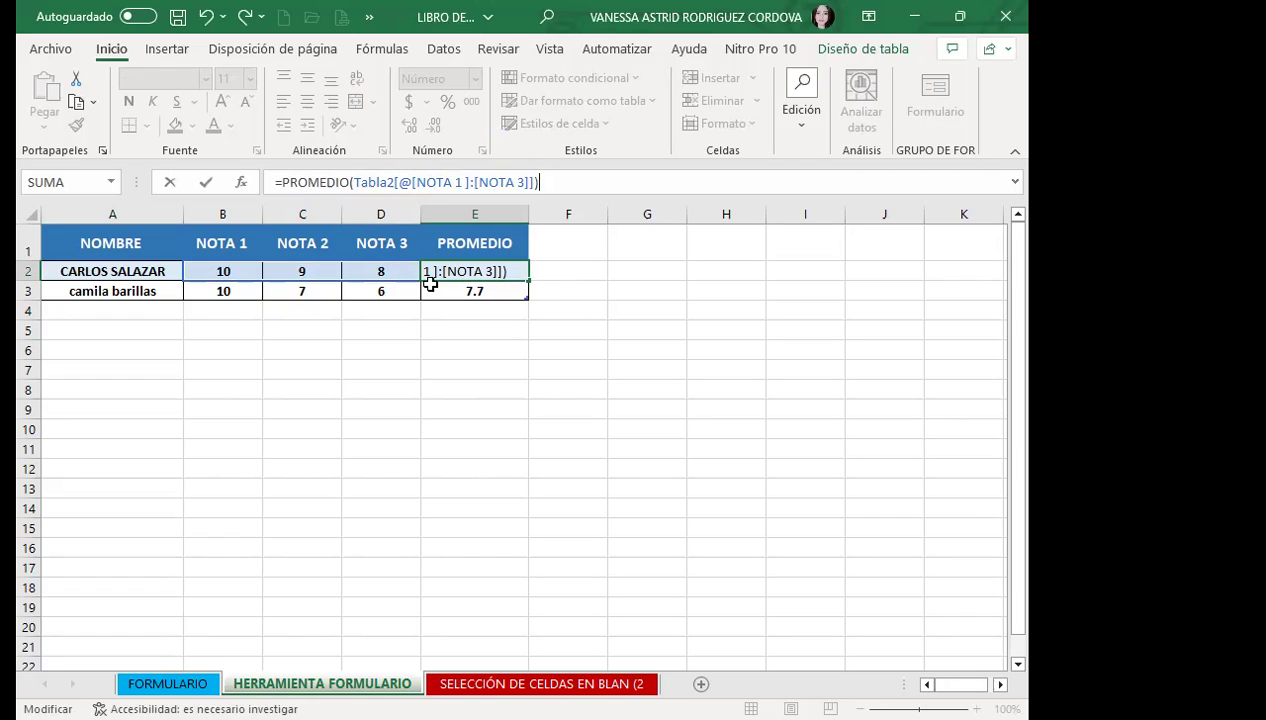
pyautogui.press('Return')
pyautogui.click(381, 286)
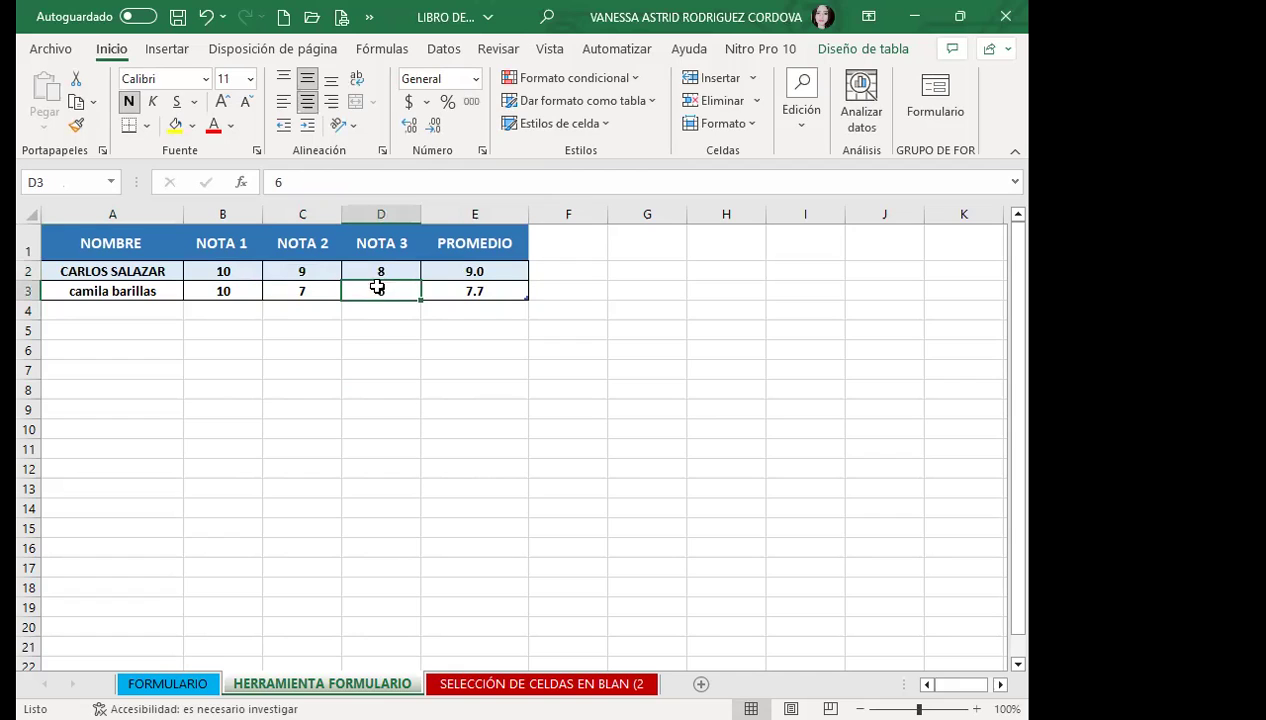
# Preview the data form, then convert the A1:E3 grades table to a normal range
pyautogui.click(936, 99)
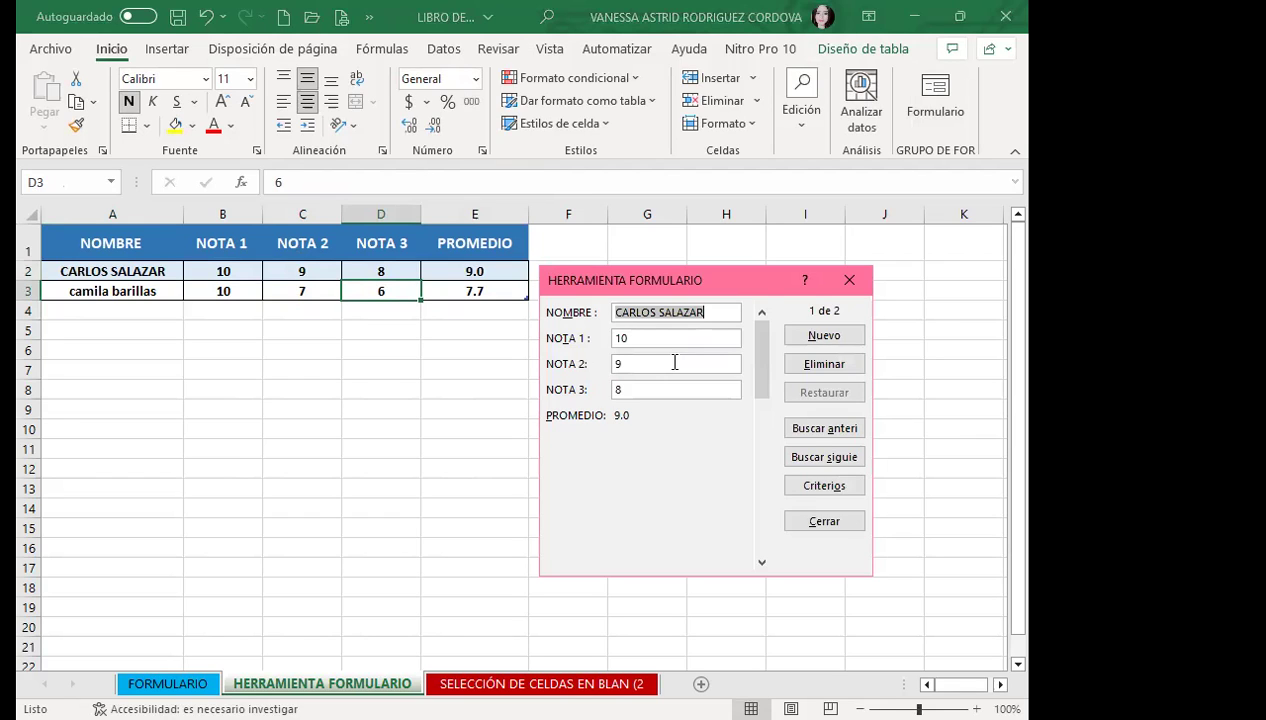
pyautogui.click(845, 279)
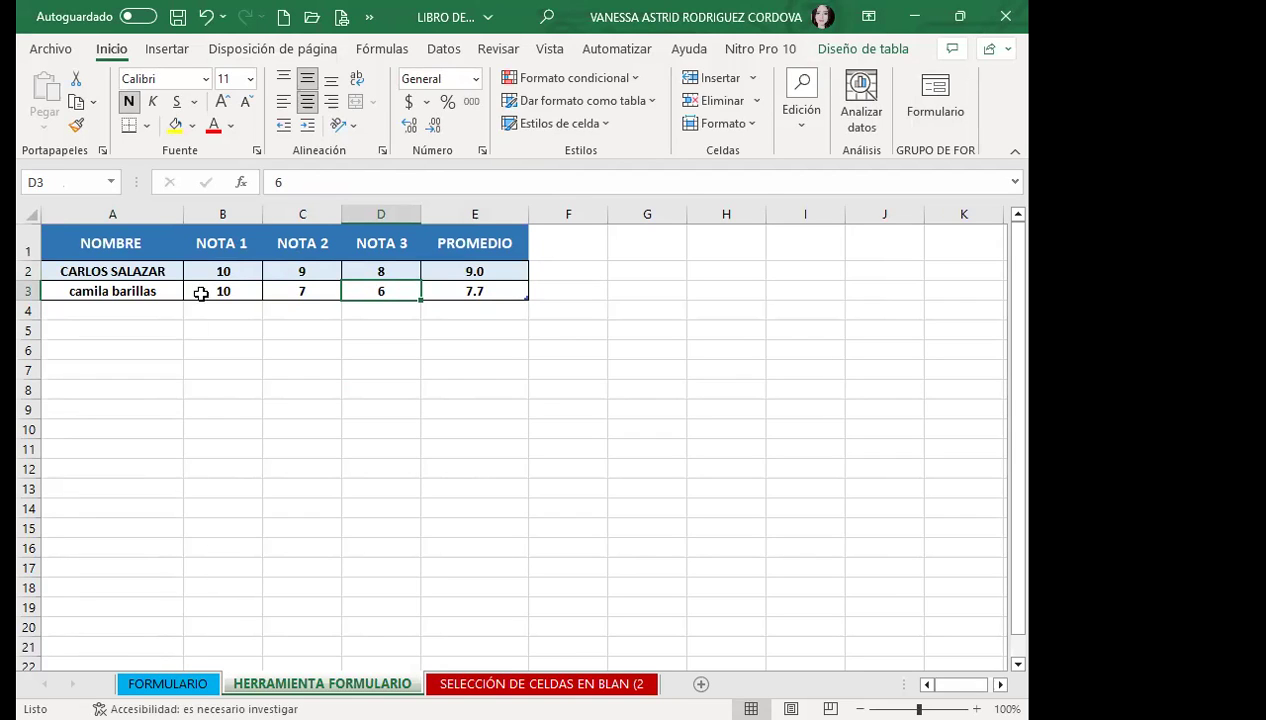
pyautogui.click(205, 15)
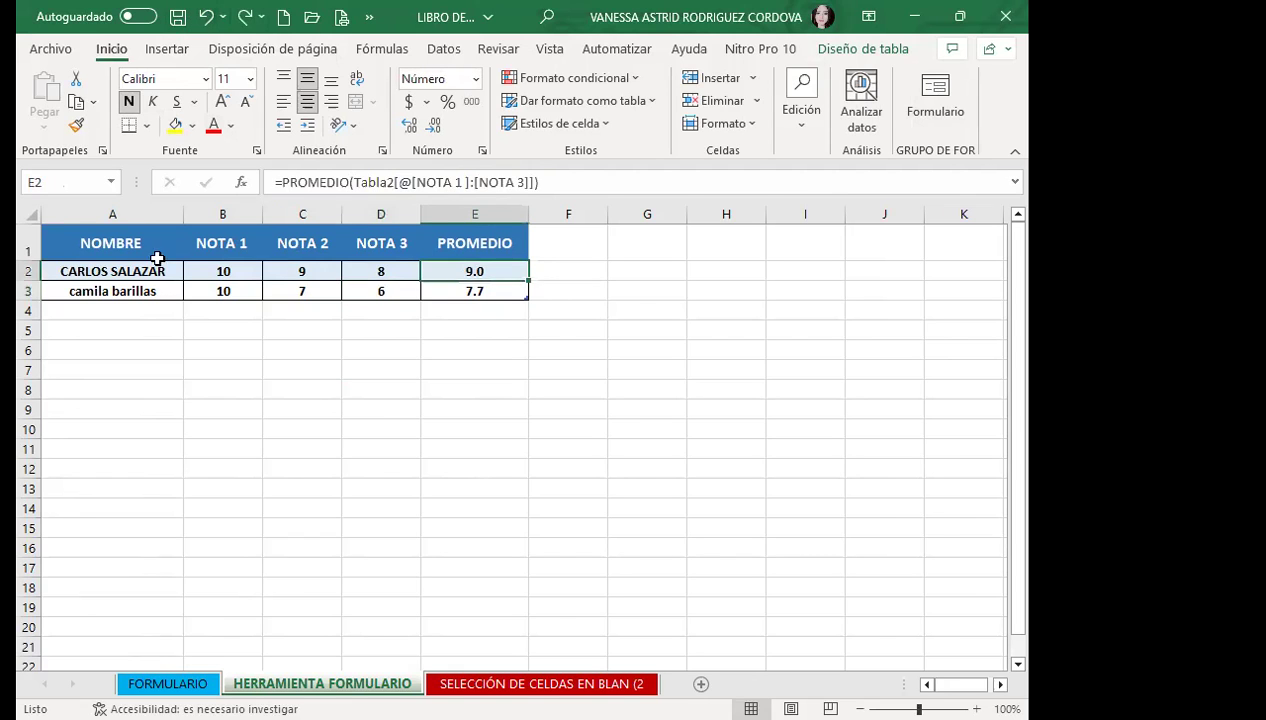
pyautogui.moveTo(122, 250); pyautogui.dragTo(480, 290)
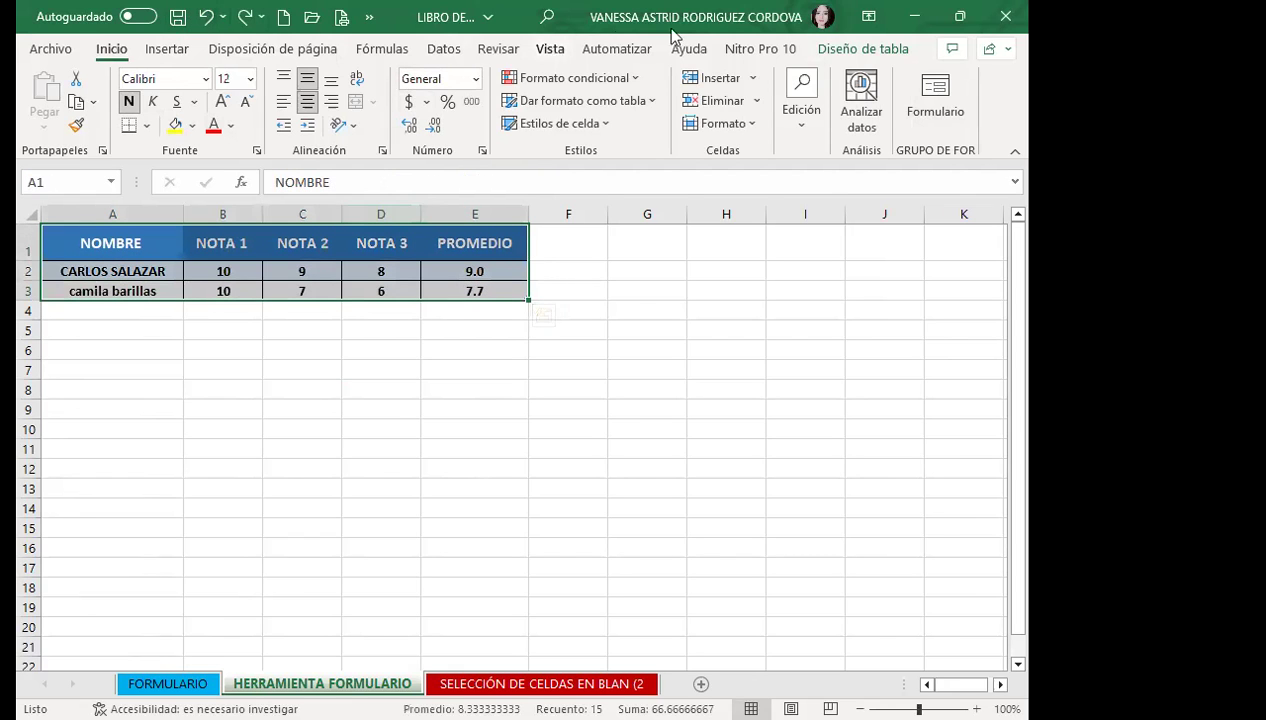
pyautogui.click(848, 48)
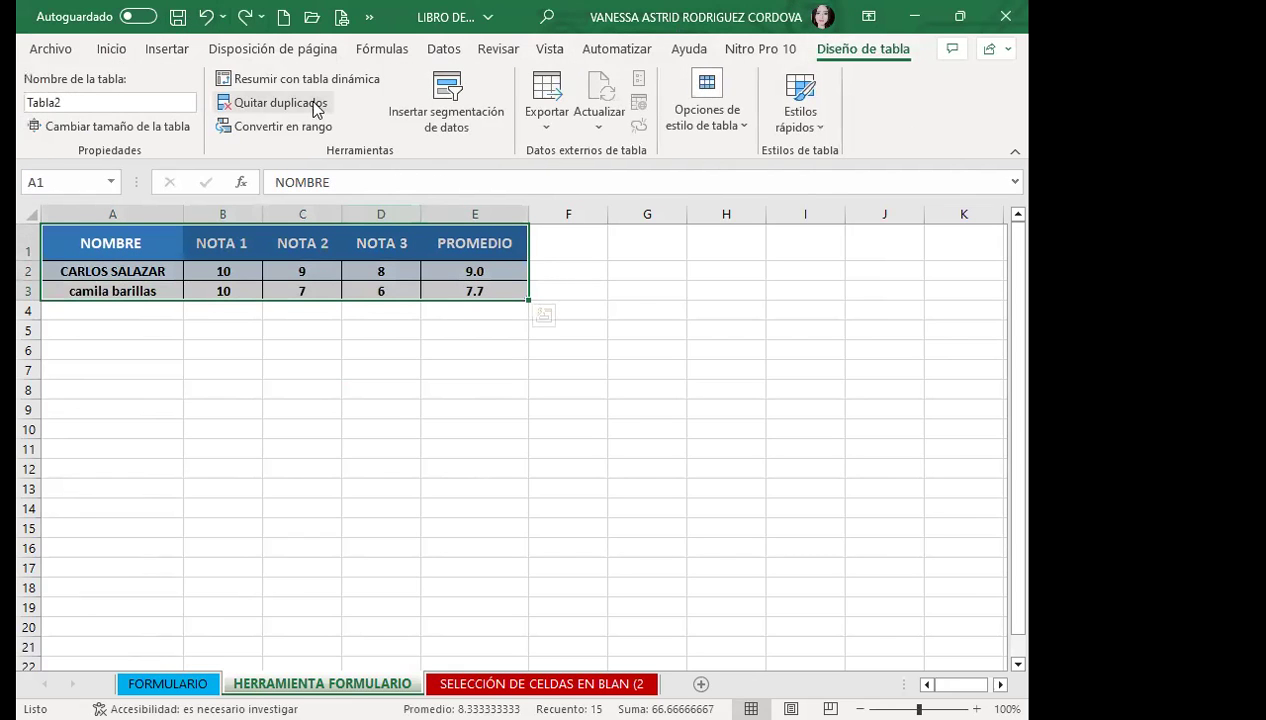
pyautogui.click(260, 127)
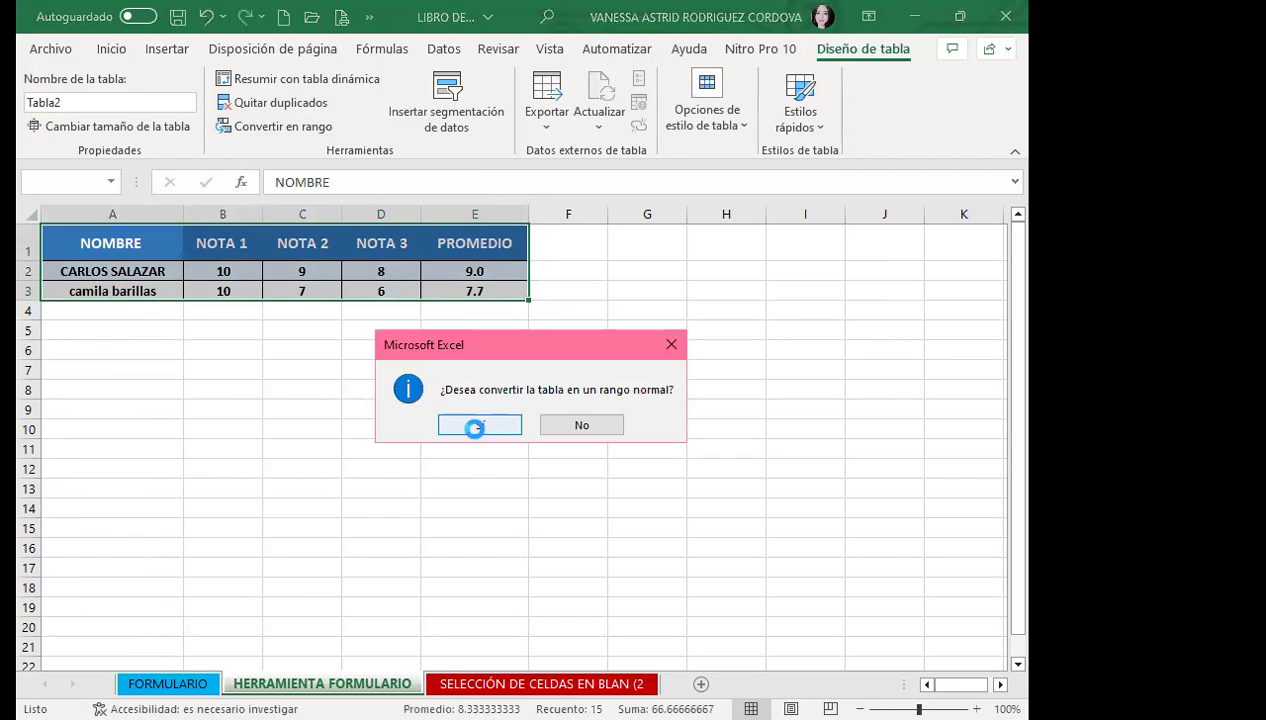
pyautogui.click(478, 425)
# Apply all borders to the grades range A1:E3
pyautogui.click(306, 270)
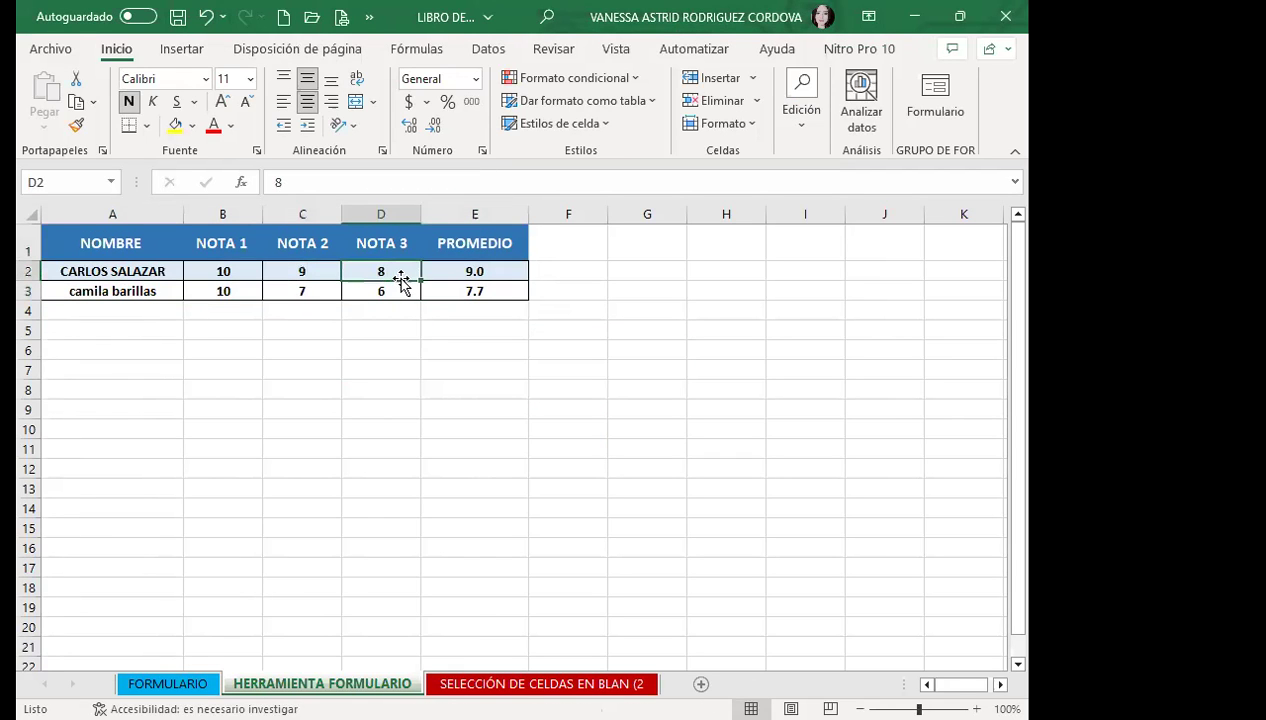
pyautogui.moveTo(82, 238)
pyautogui.mouseDown()
pyautogui.moveTo(385, 243)
pyautogui.moveTo(496, 281)
pyautogui.mouseUp()
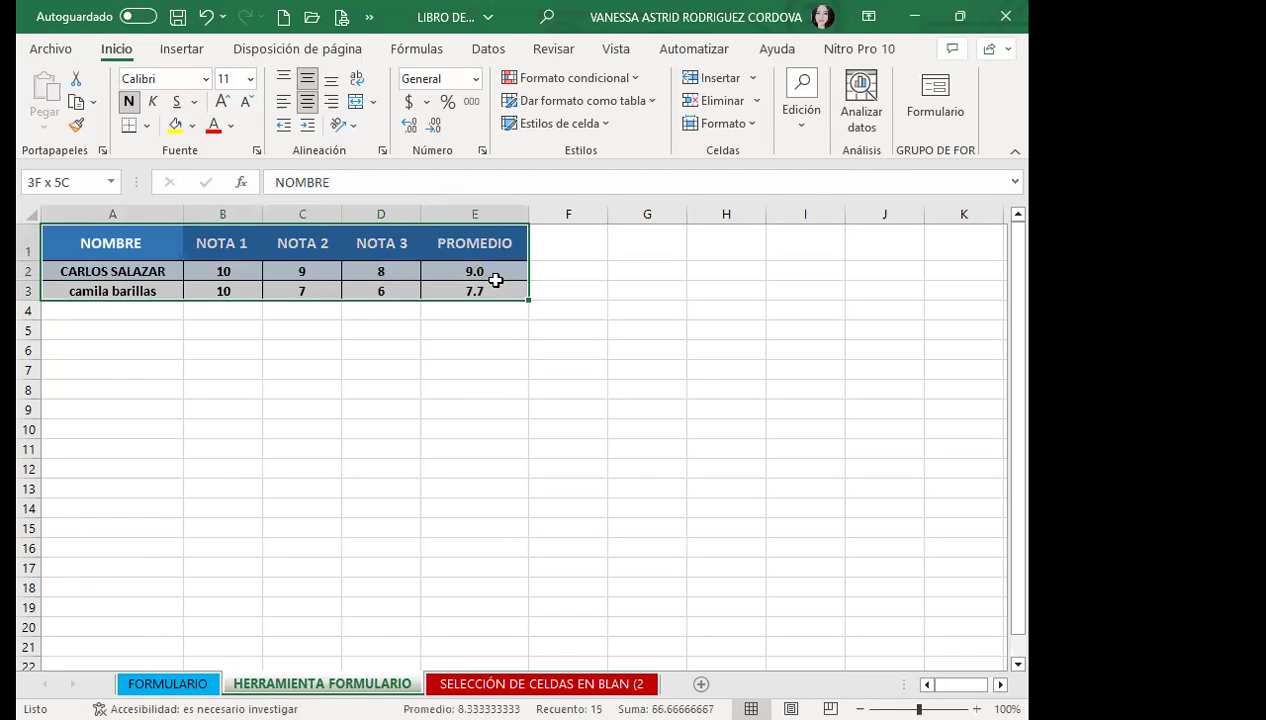
pyautogui.click(146, 125)
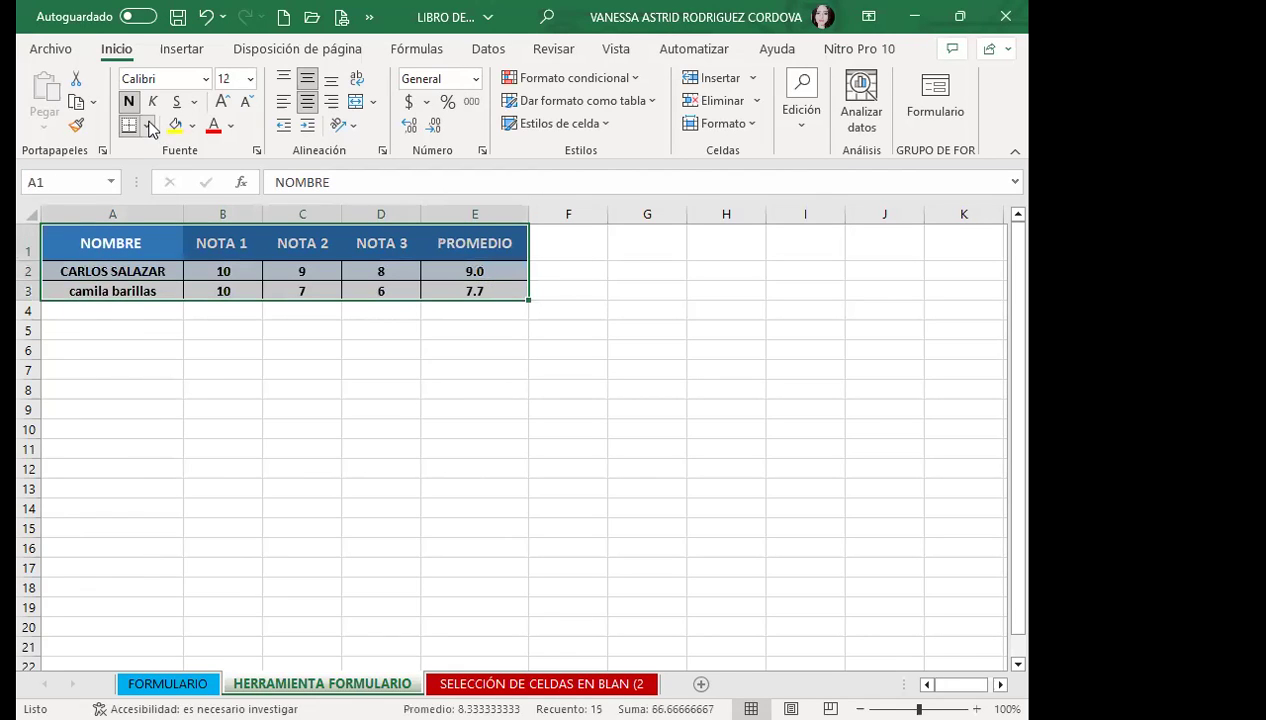
pyautogui.click(138, 325)
# Check that the data form still shows the two student records
pyautogui.click(331, 274)
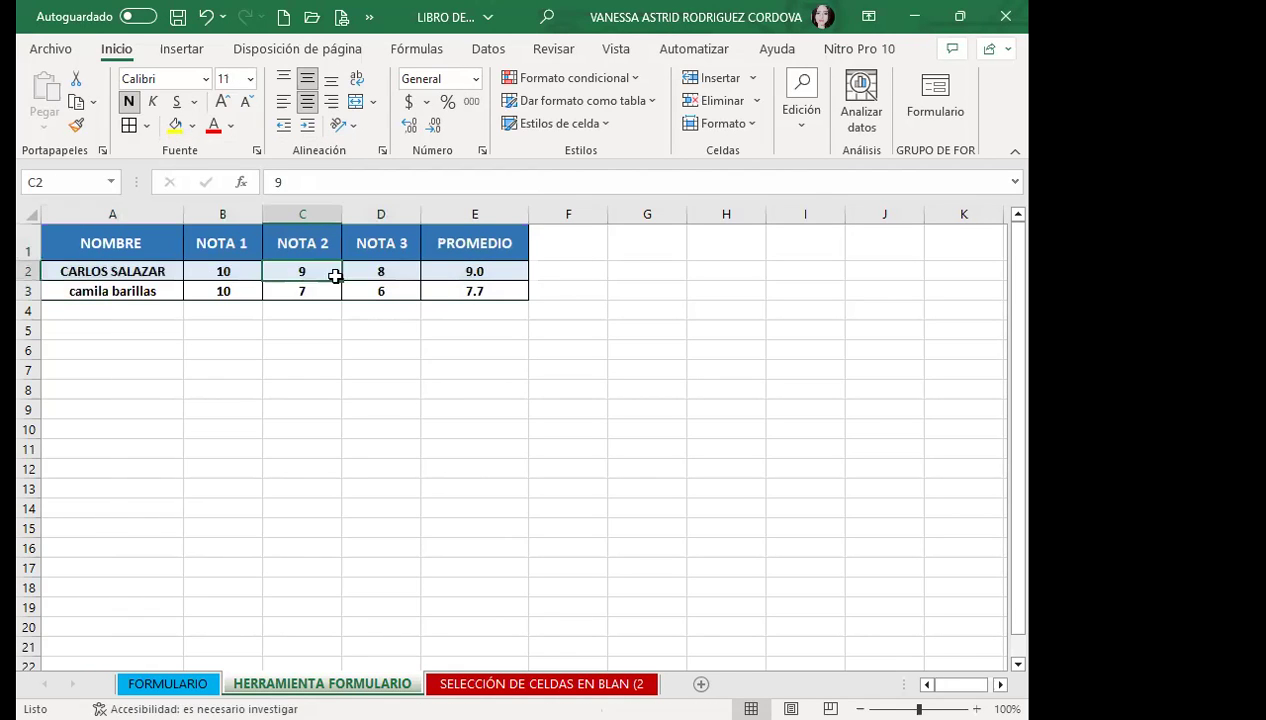
pyautogui.click(438, 287)
pyautogui.moveTo(447, 268); pyautogui.dragTo(450, 290)
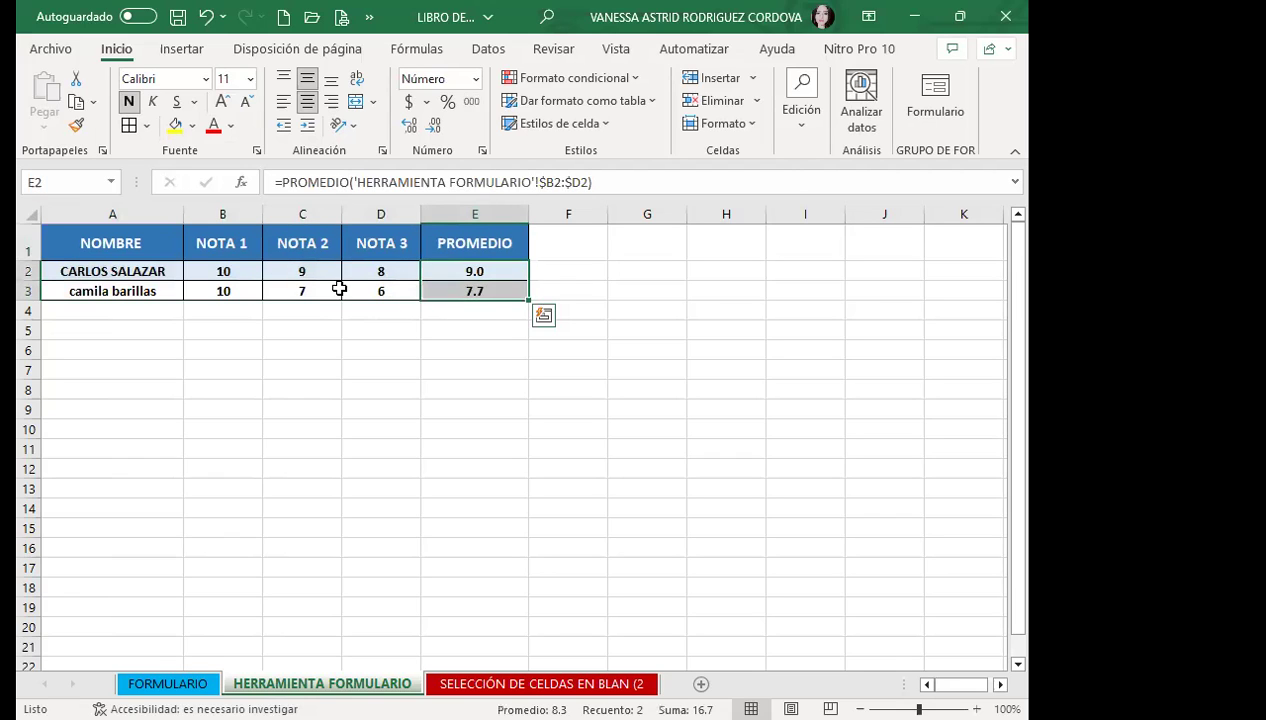
pyautogui.click(364, 291)
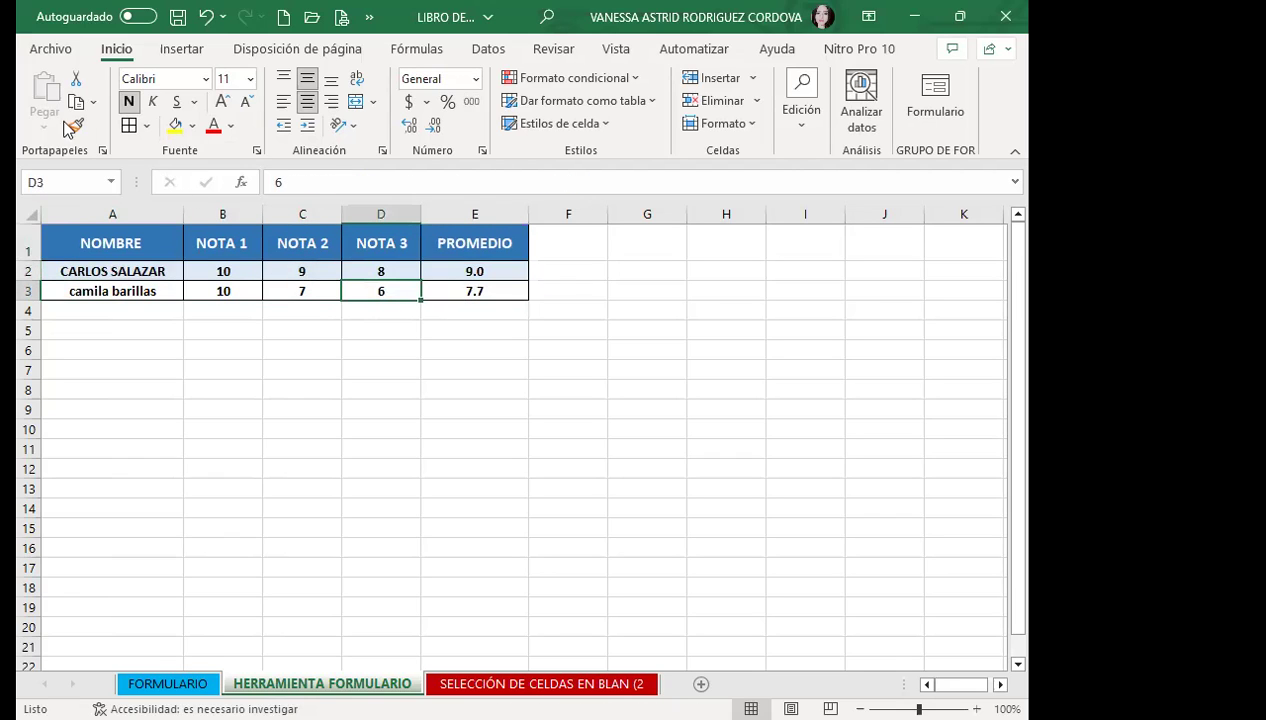
pyautogui.click(914, 110)
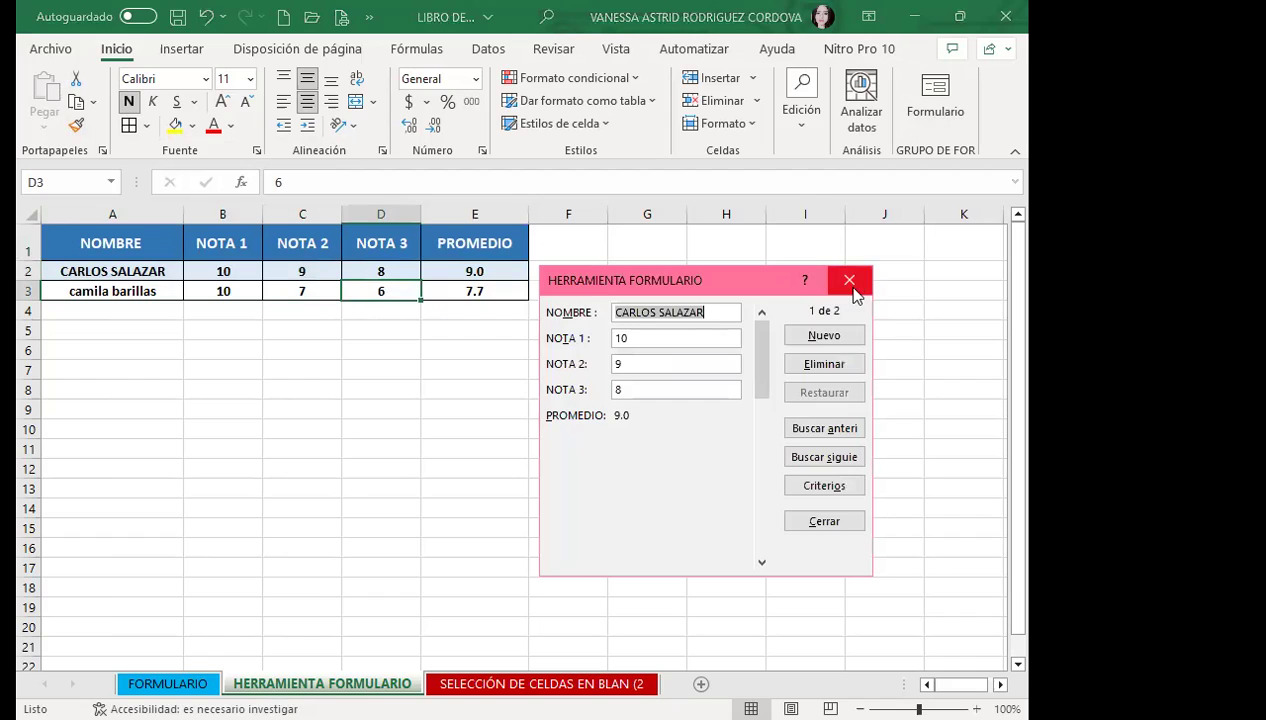
pyautogui.click(850, 280)
pyautogui.moveTo(112, 271); pyautogui.dragTo(472, 291)
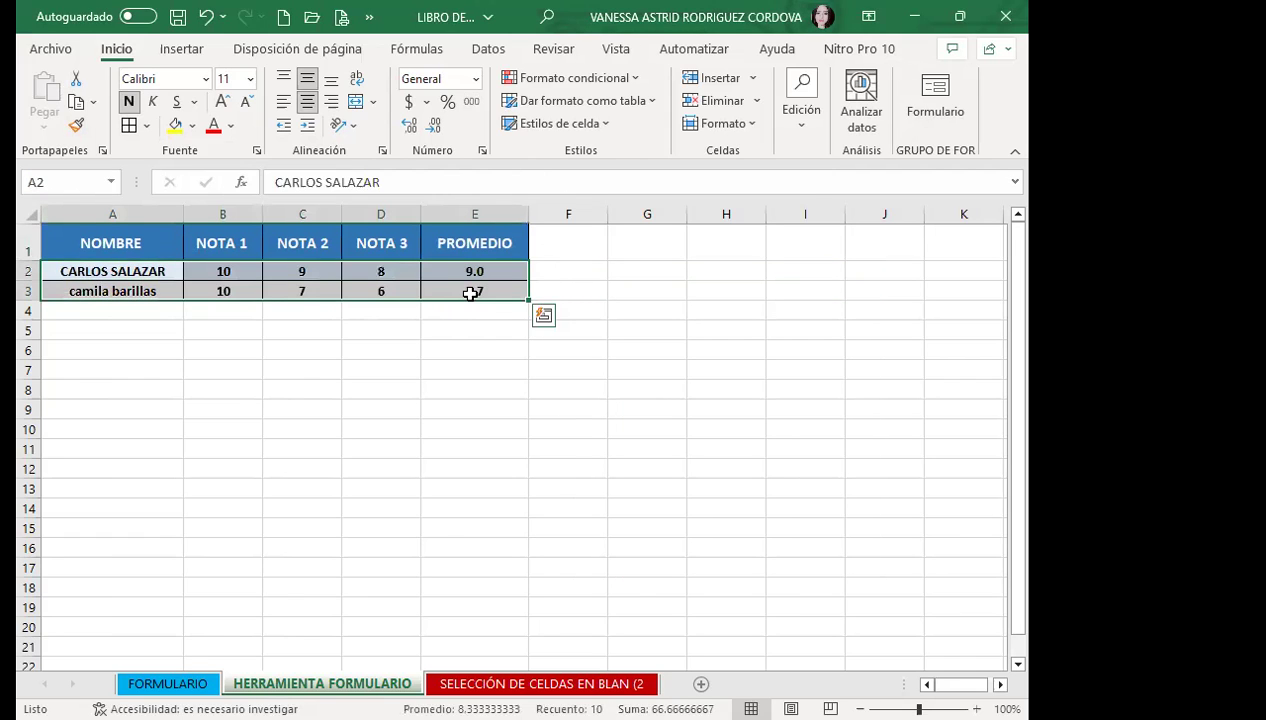
# Clear both student rows, then open the data form with row 1 as labels and close it
pyautogui.press('Delete')
pyautogui.click(135, 272)
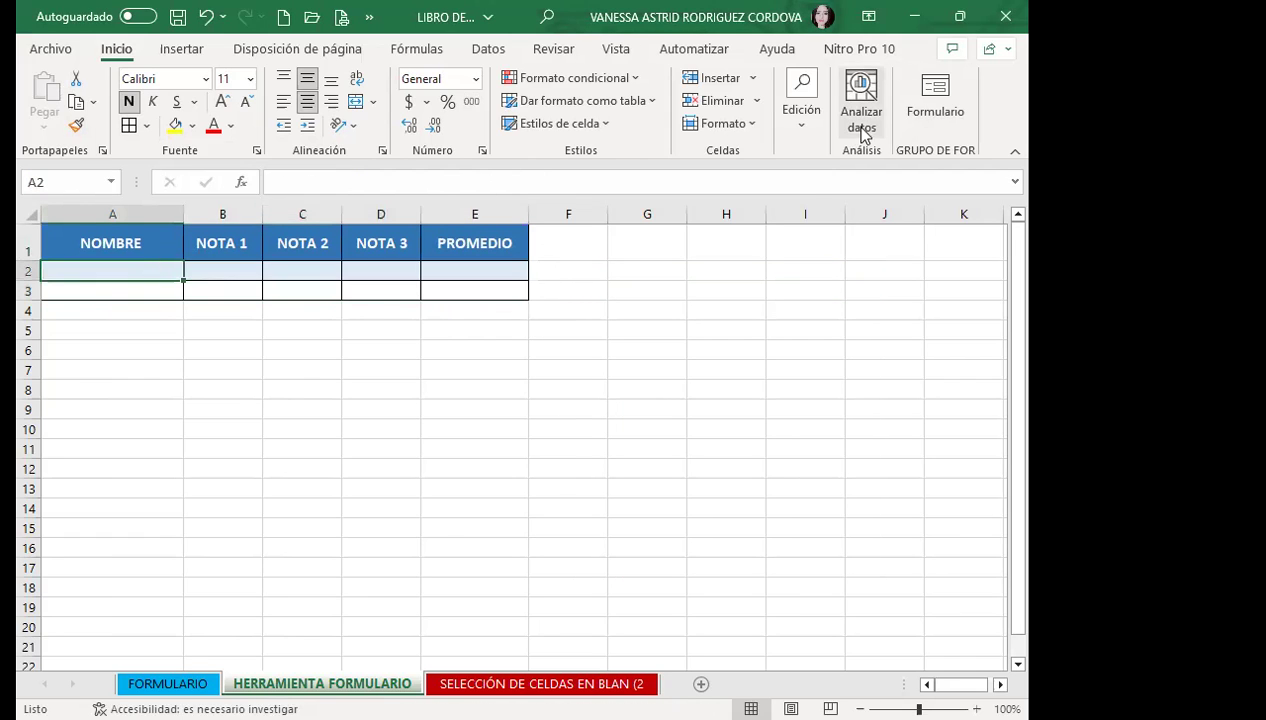
pyautogui.click(912, 82)
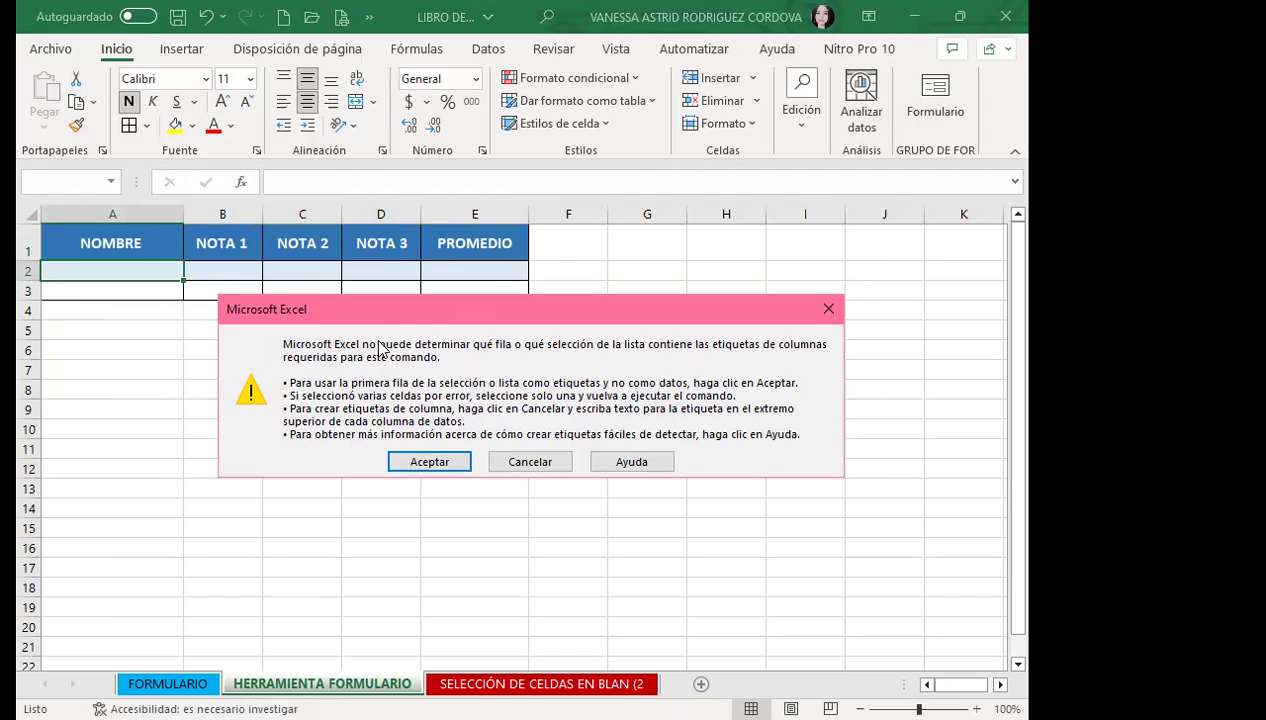
pyautogui.click(430, 462)
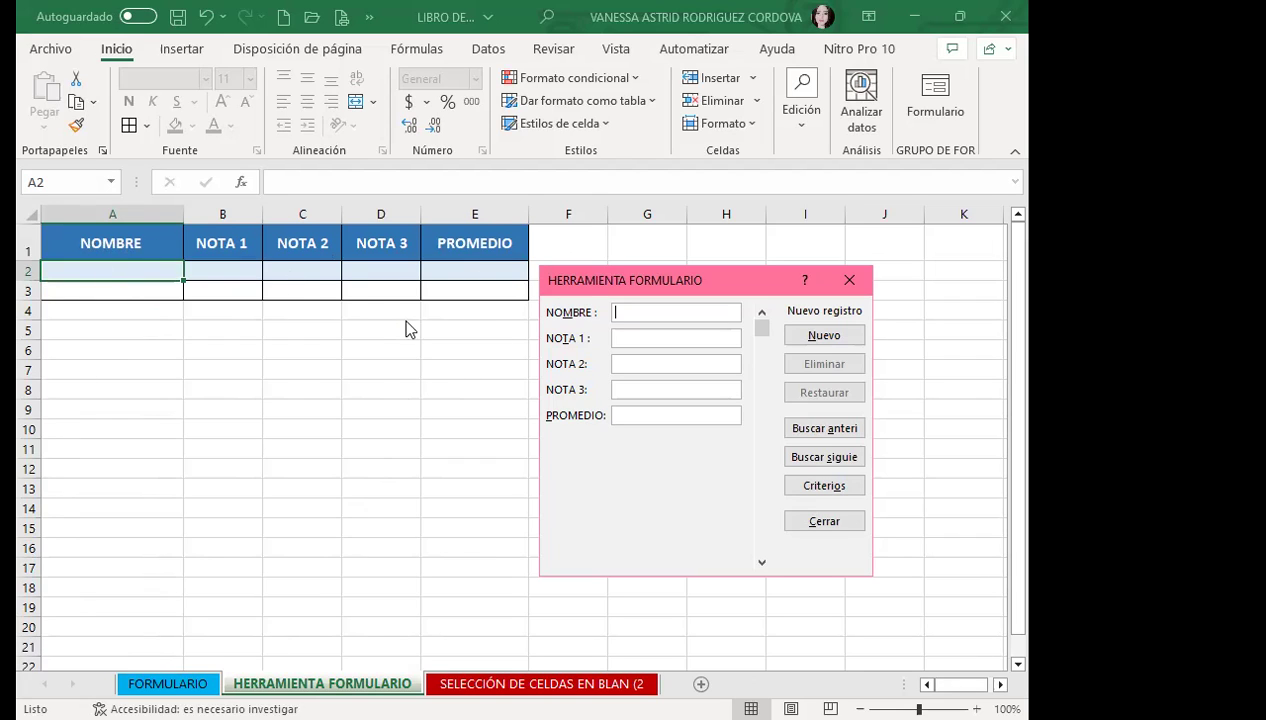
pyautogui.click(850, 281)
pyautogui.click(73, 488)
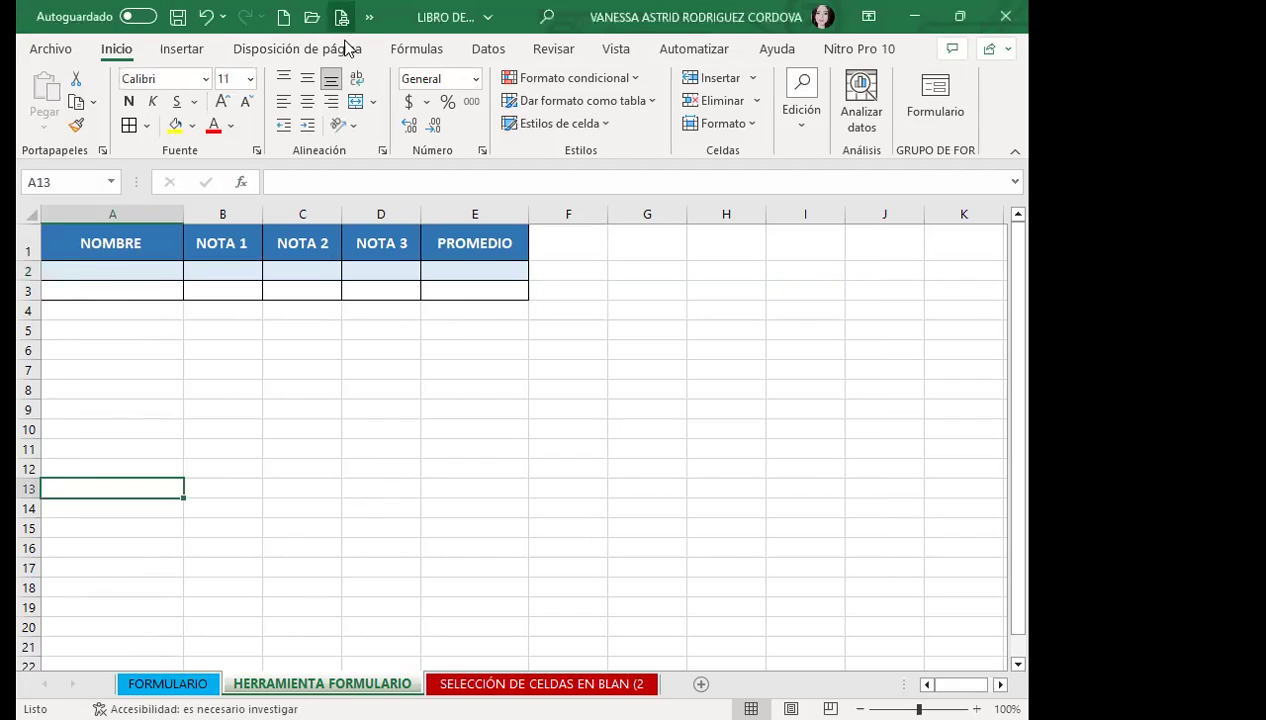
pyautogui.click(949, 112)
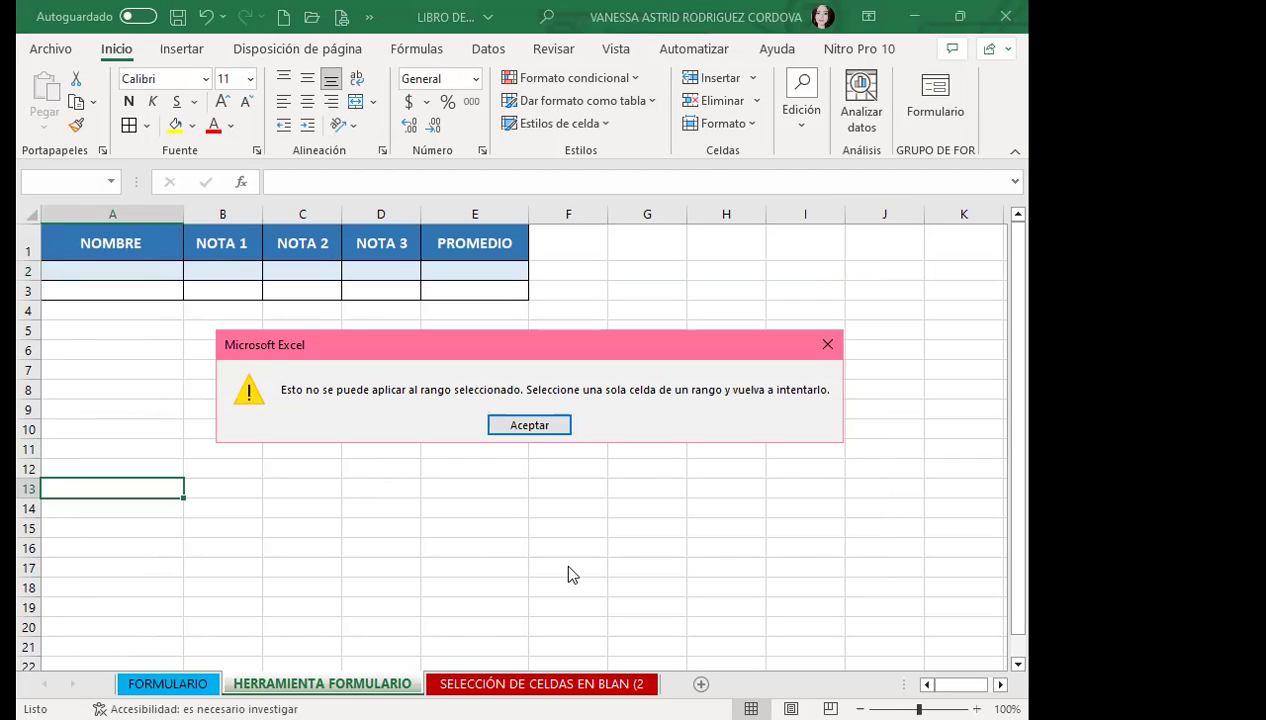
pyautogui.click(827, 344)
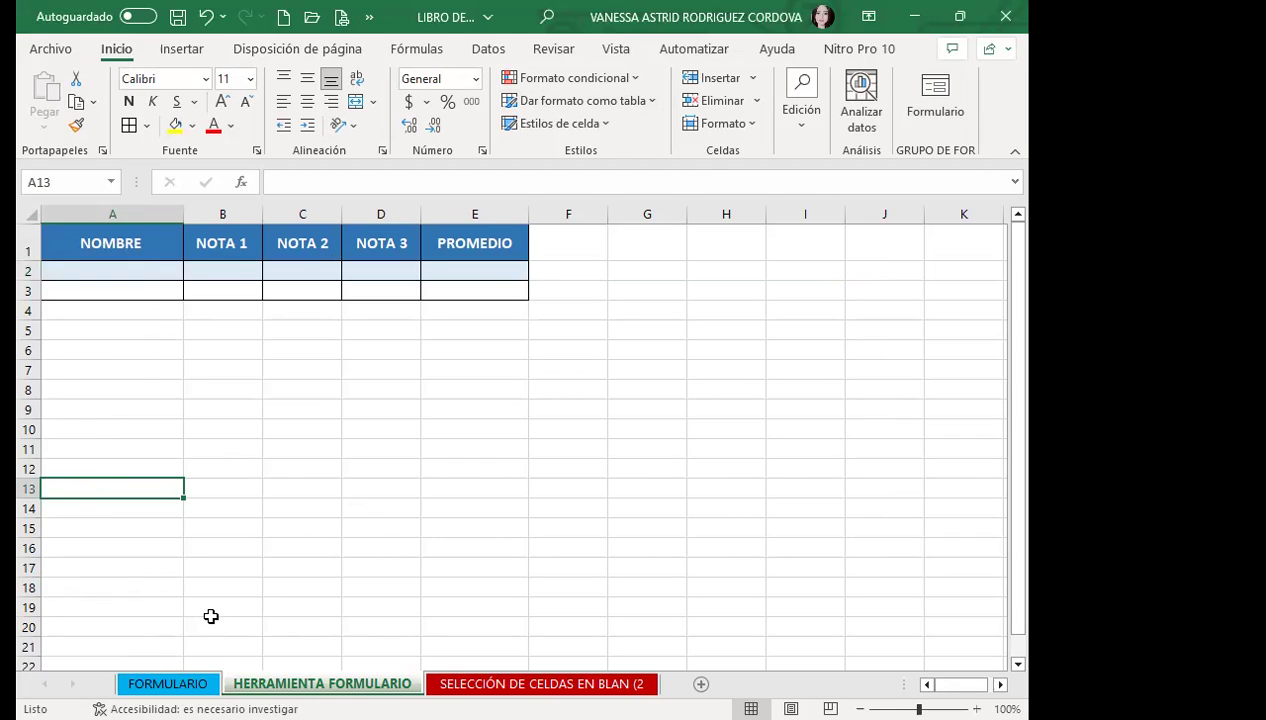
pyautogui.click(116, 551)
pyautogui.click(145, 452)
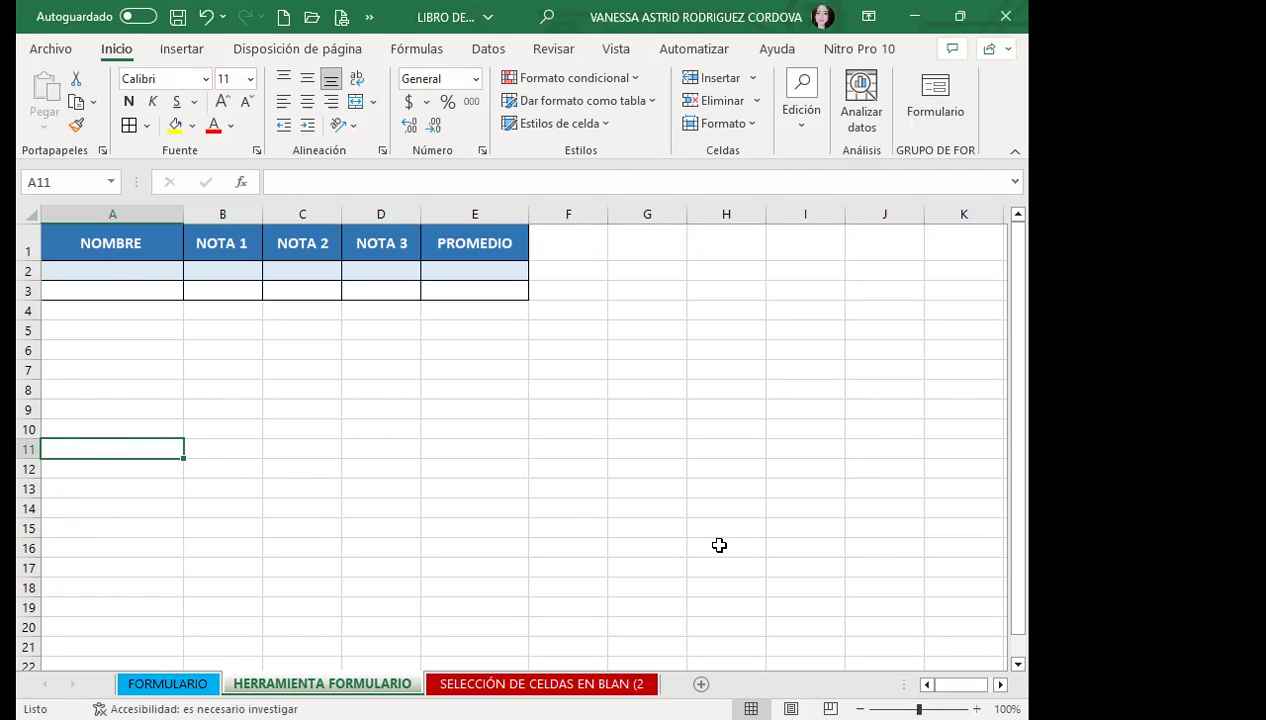
pyautogui.moveTo(94, 238)
pyautogui.mouseDown()
pyautogui.moveTo(511, 239)
pyautogui.moveTo(503, 250)
pyautogui.mouseUp()
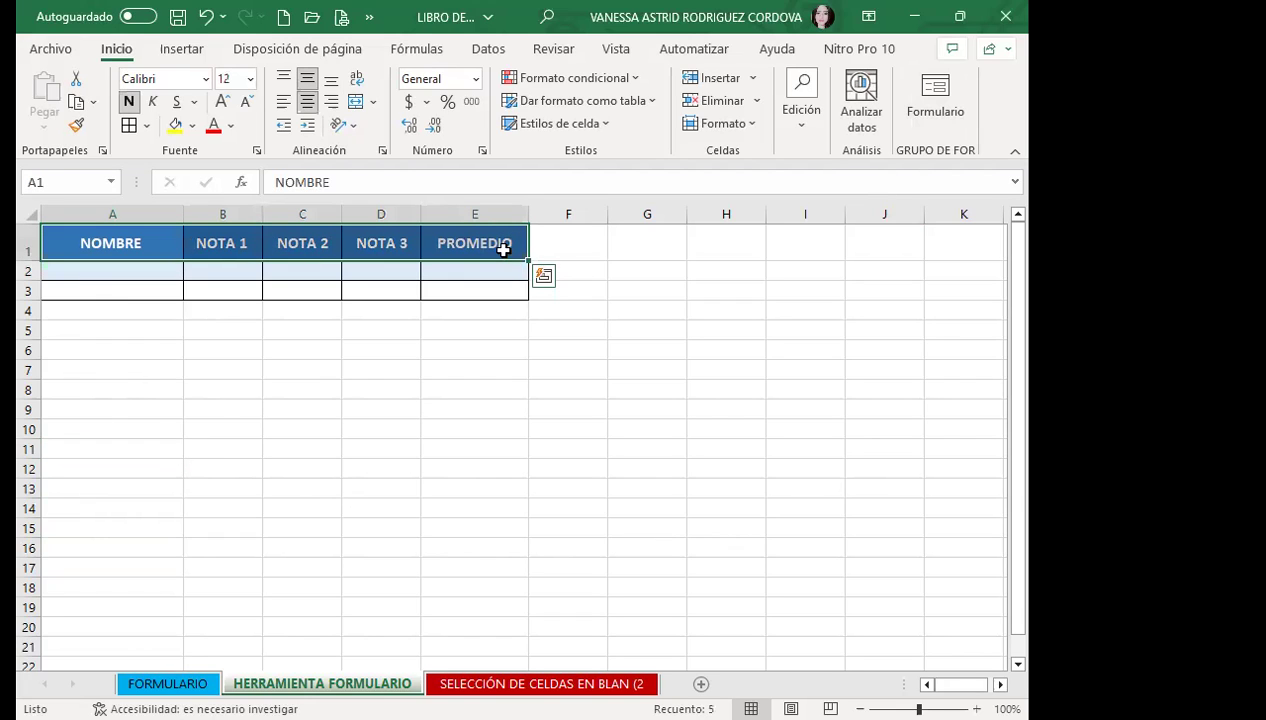
pyautogui.click(107, 276)
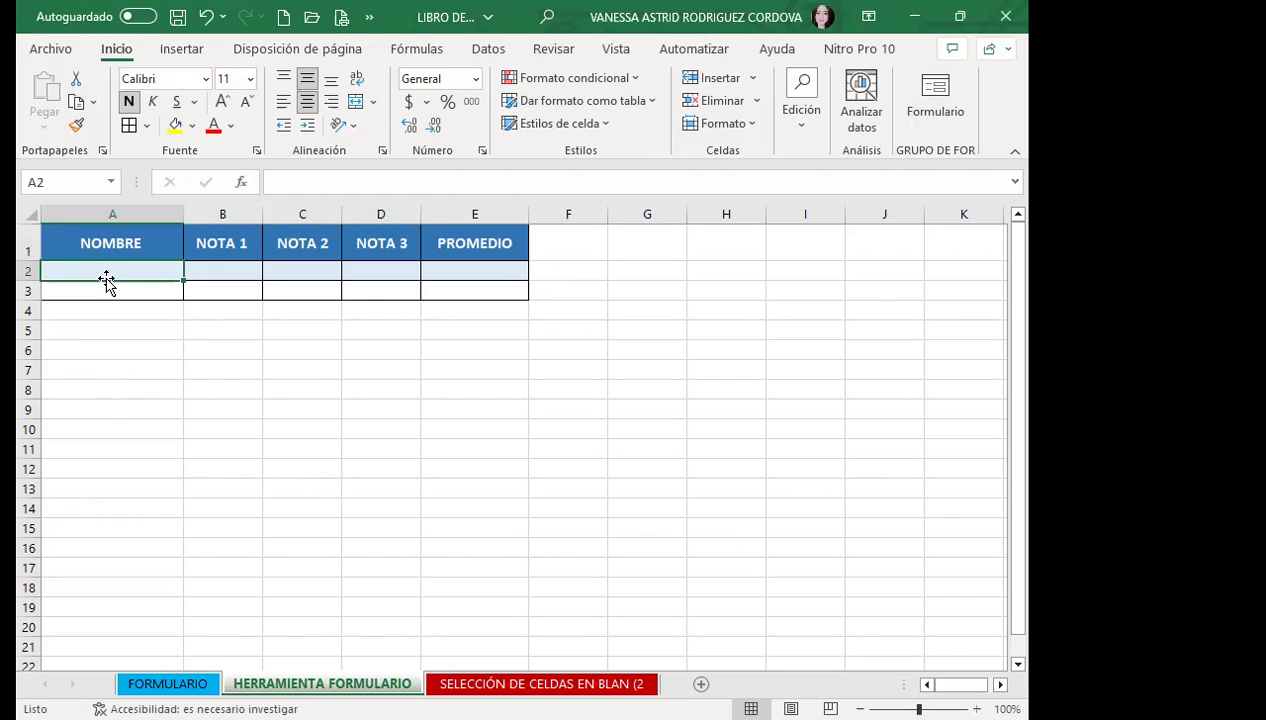
pyautogui.moveTo(107, 281); pyautogui.dragTo(395, 270)
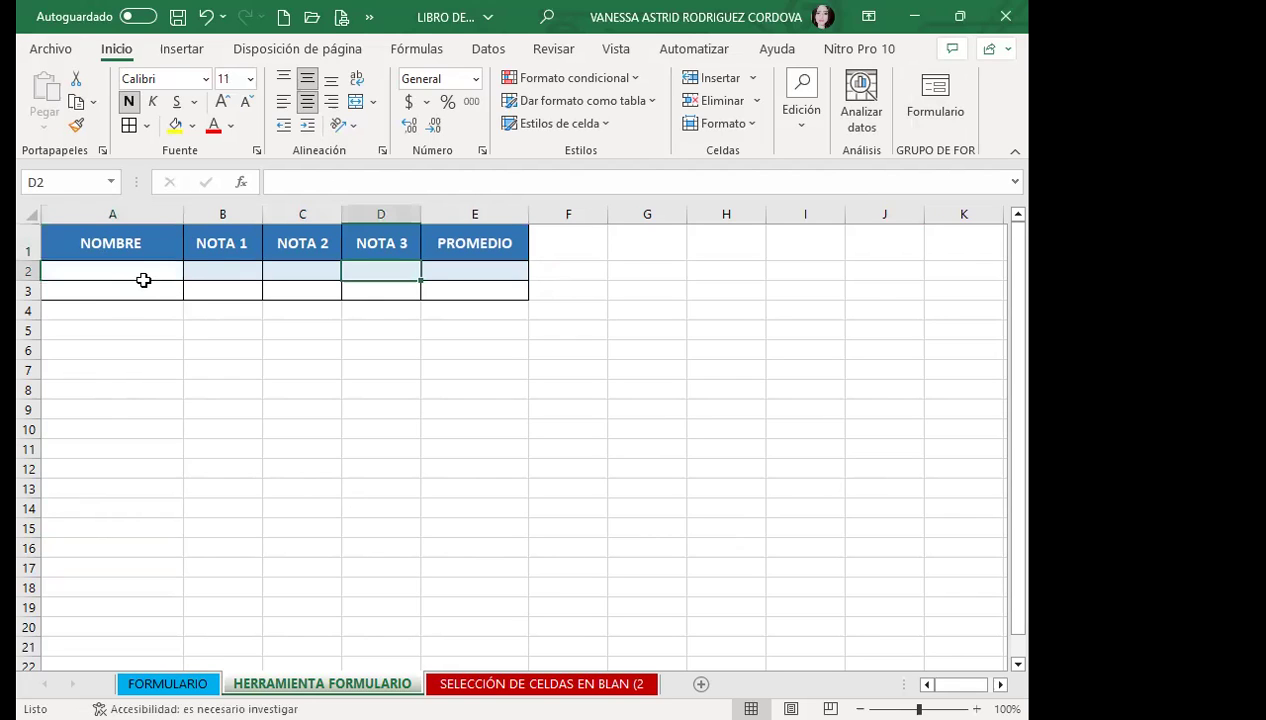
pyautogui.click(143, 278)
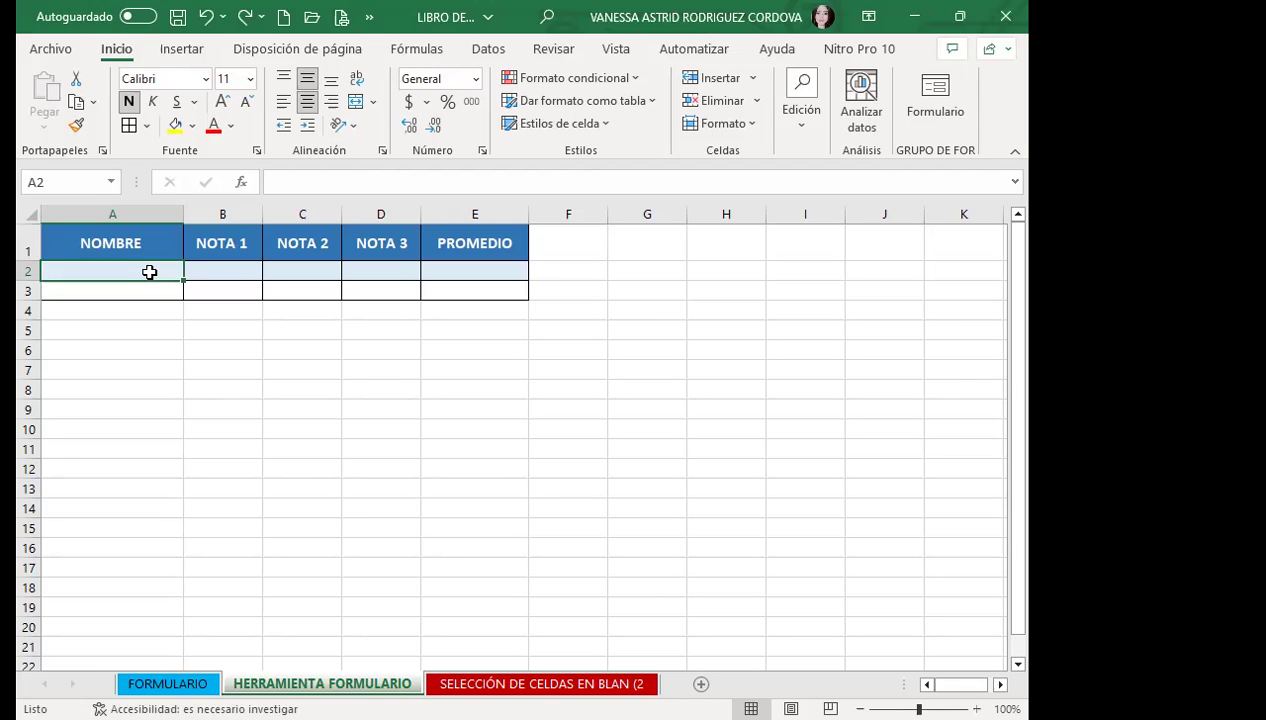
# Select C2, then switch to the Firefox class #12 Herramienta formulario forum page
pyautogui.click(321, 274)
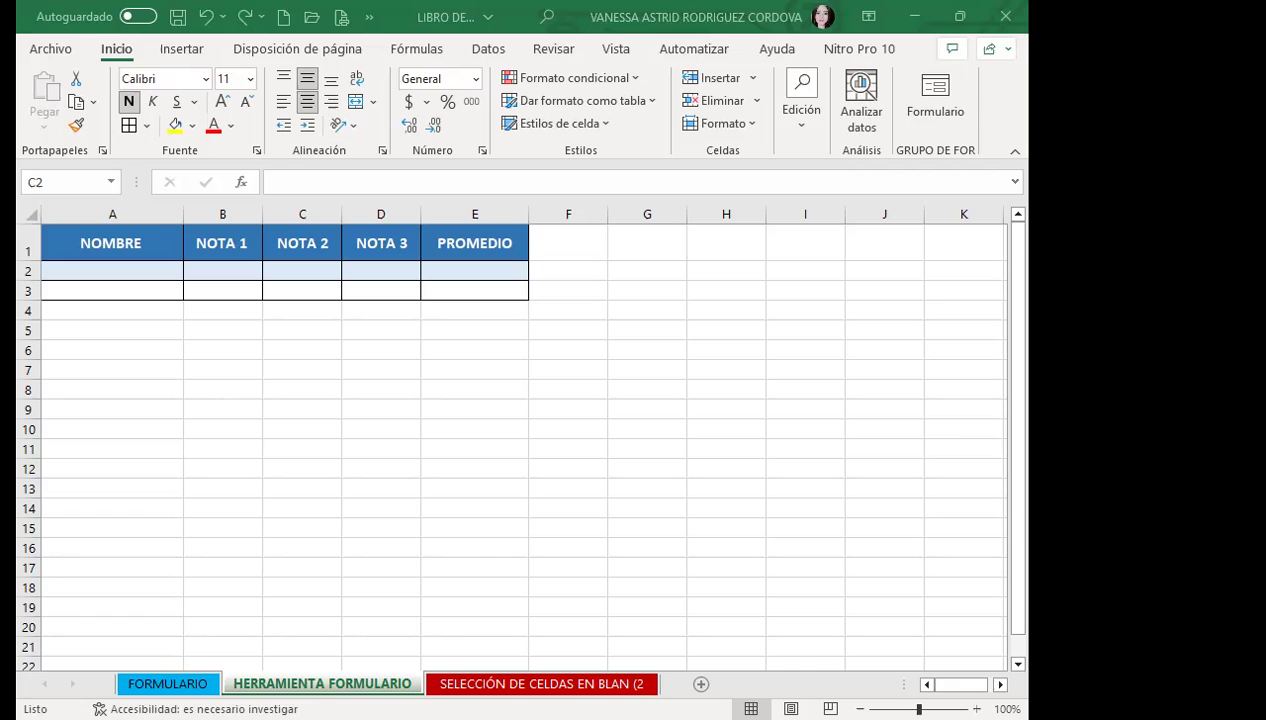
pyautogui.hotkey('alt', 'Tab')
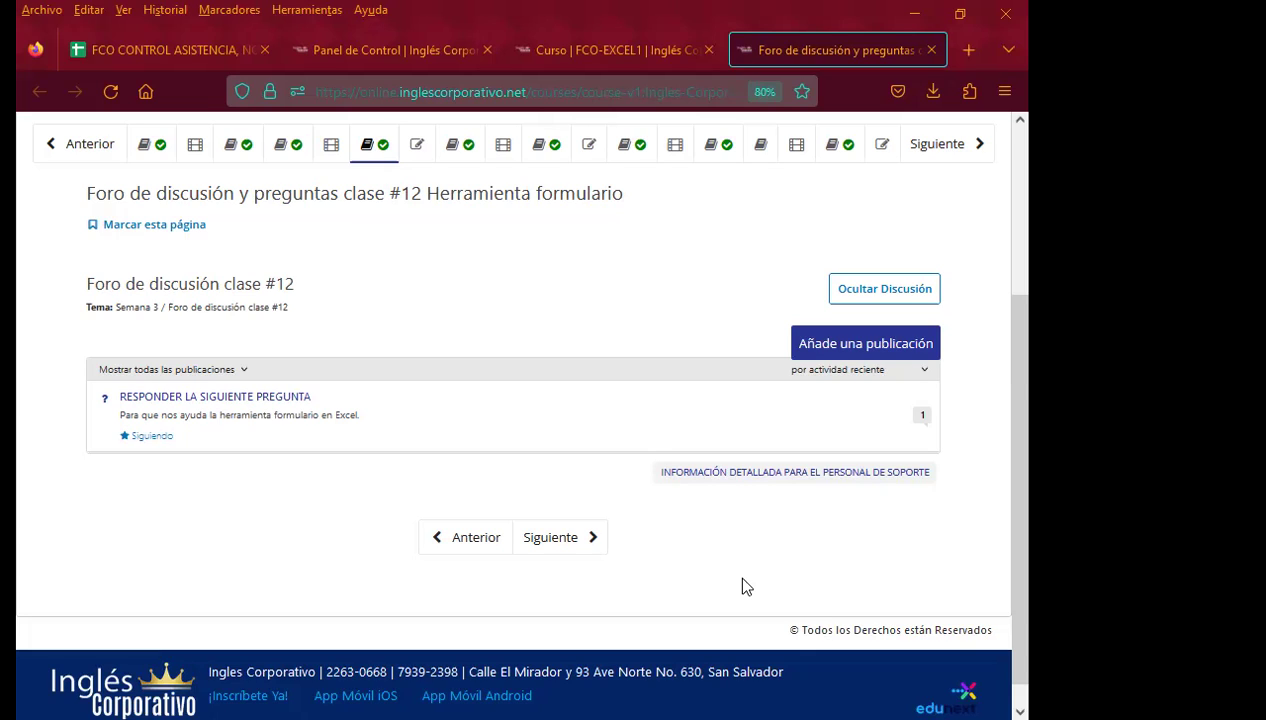
# Reload the class #12 forum page with F5 to show the new responses
pyautogui.press('F5')
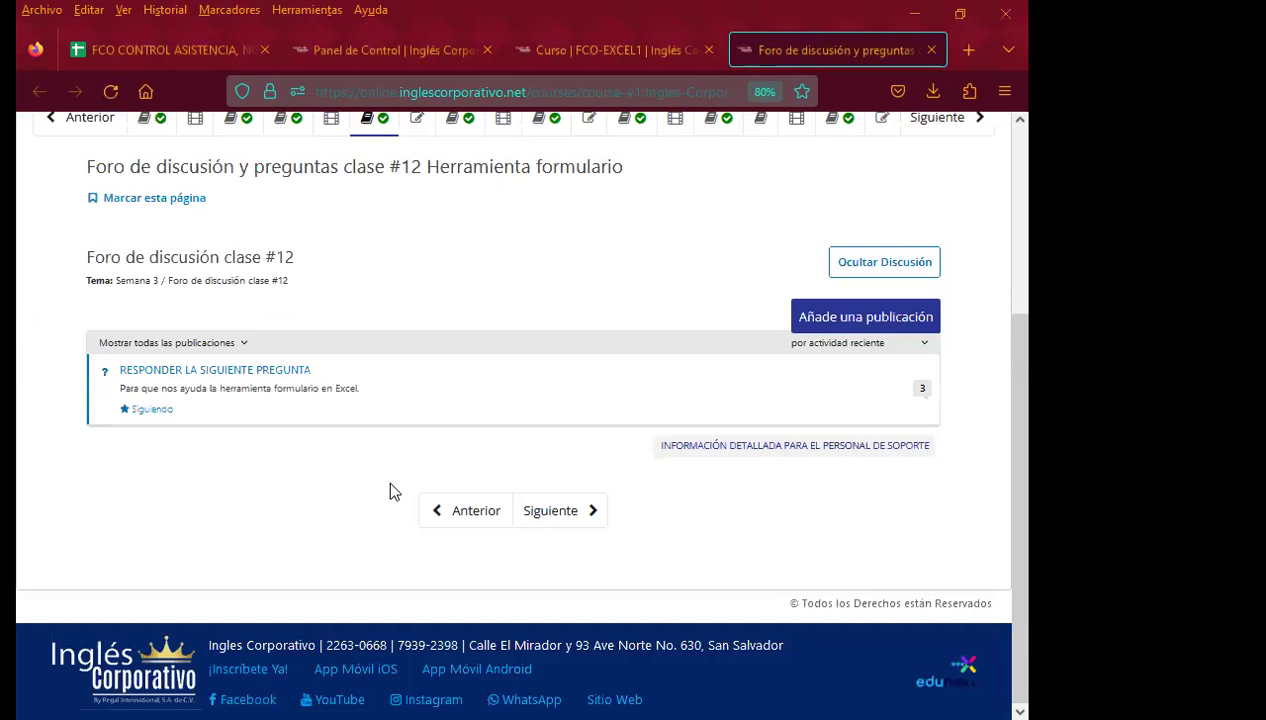
# Post 'Saludos. Agradezco su respuesta.' as a comment under the thread's second student reply
pyautogui.scroll(1, 382, 468)
pyautogui.click(245, 468)
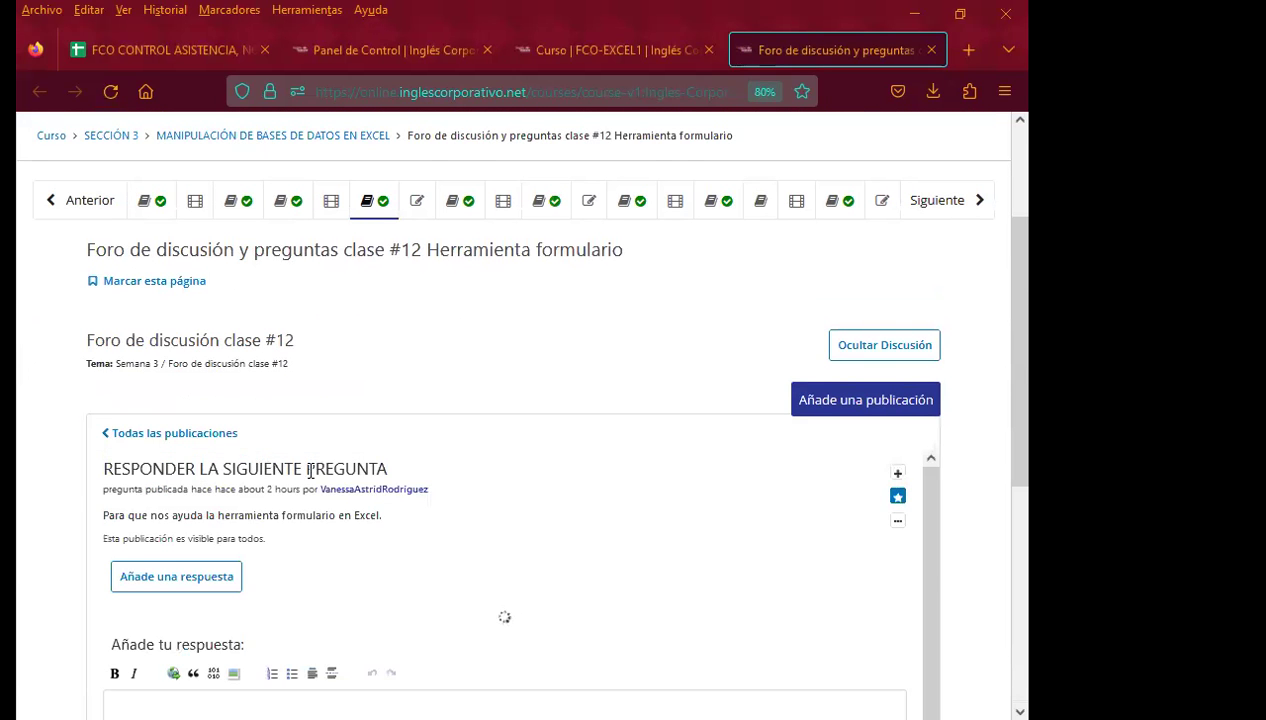
pyautogui.scroll(-3, 949, 486)
pyautogui.scroll(-4, 1016, 512)
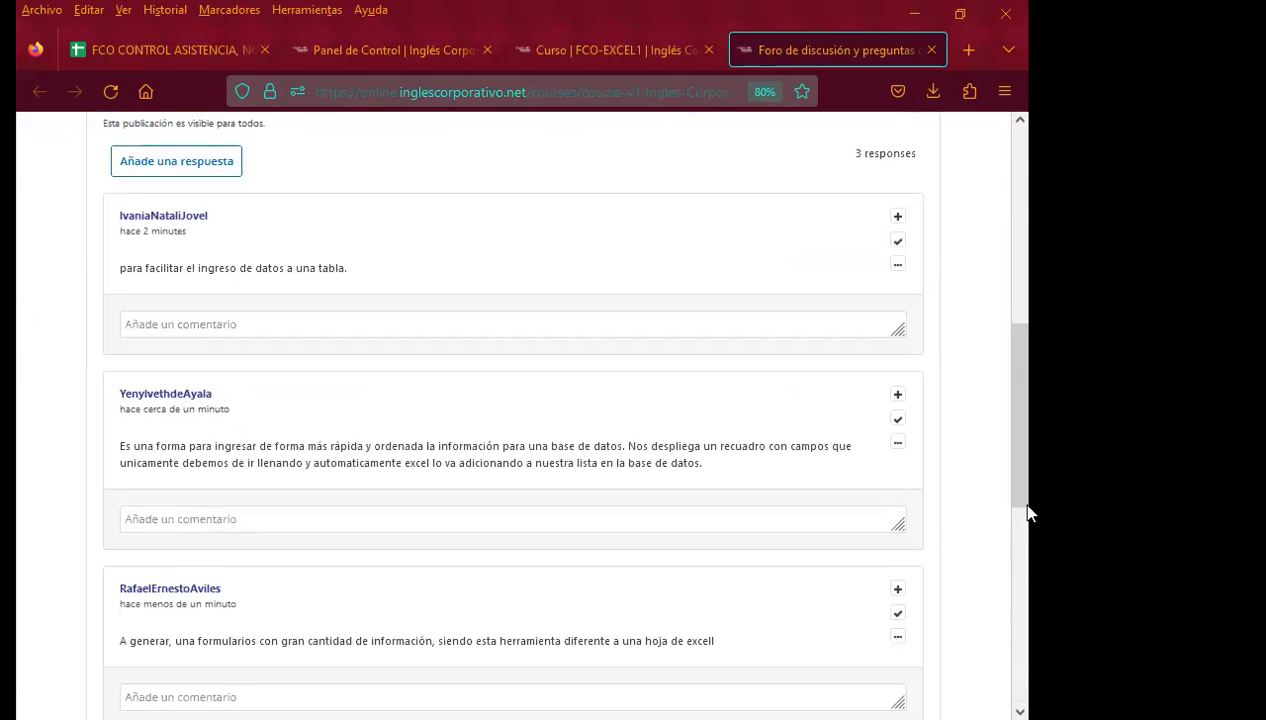
pyautogui.click(199, 519)
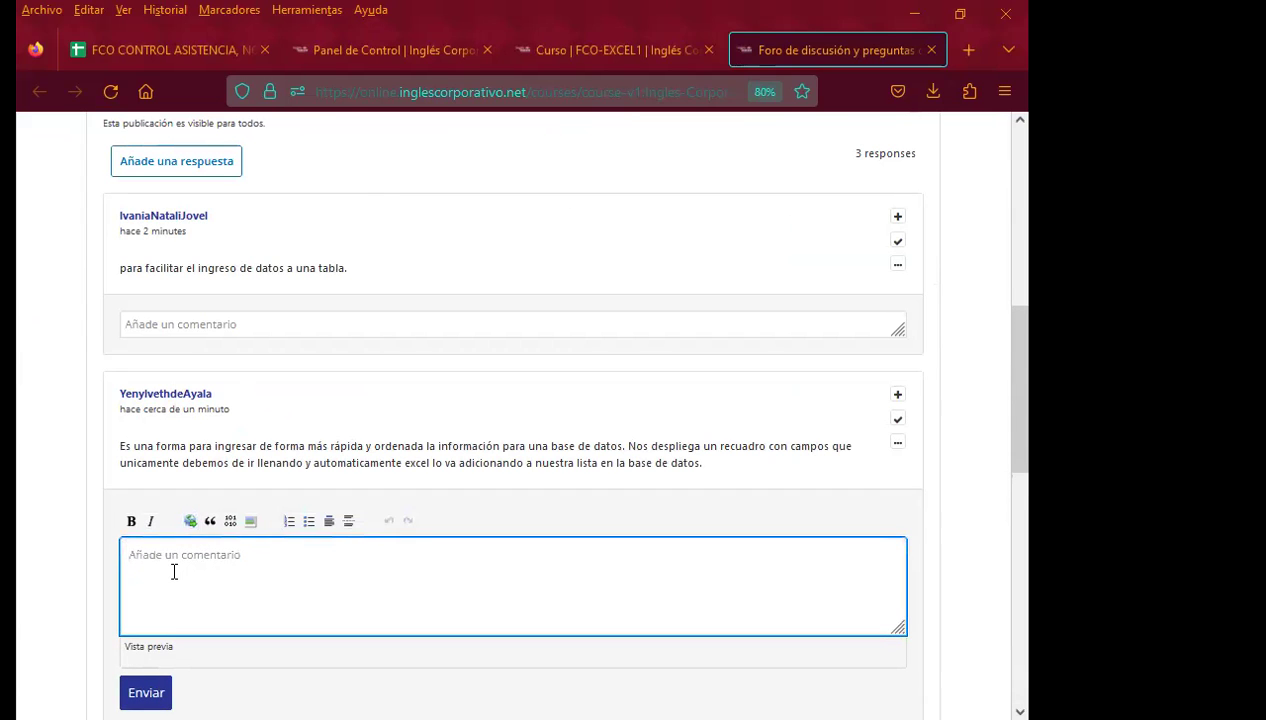
pyautogui.write('Saludos.  Agradezco su respuesta.  Atentamente. Inga. Vanessa Rodríguez.')
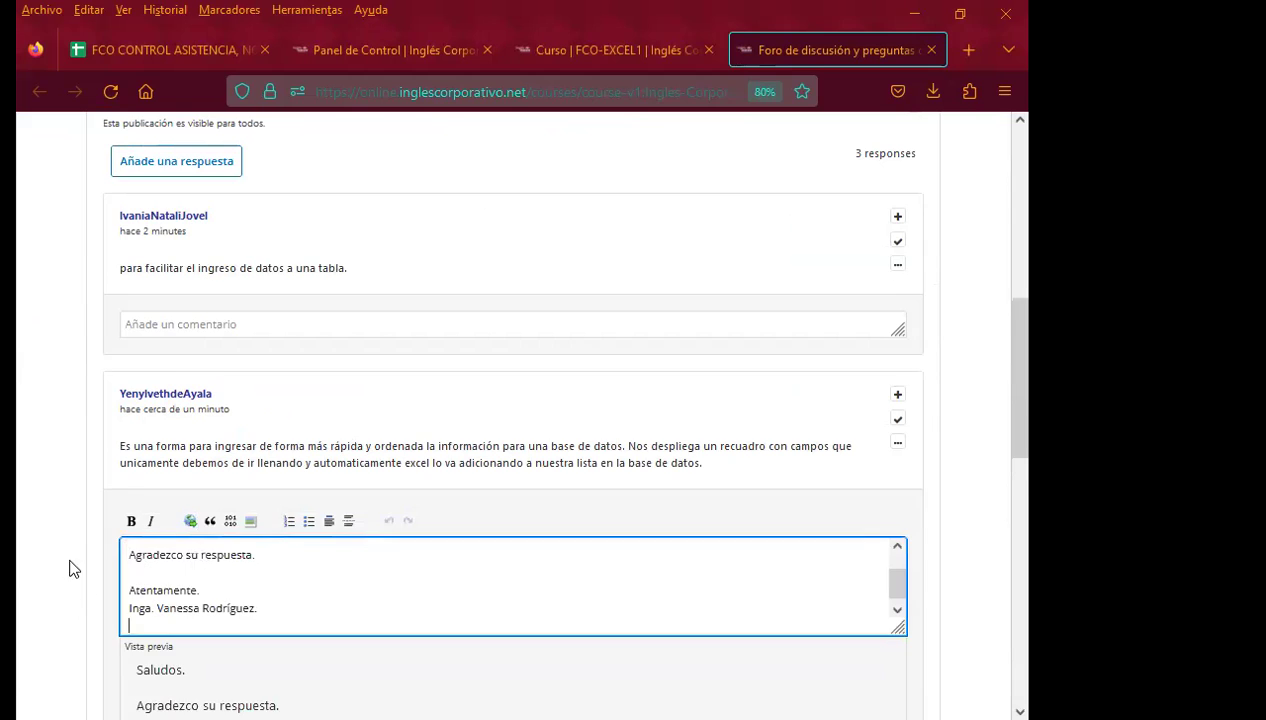
pyautogui.scroll(-3, 70, 580)
pyautogui.click(140, 612)
# Post the same thank-you comment under the third student reply
pyautogui.scroll(-3, 28, 523)
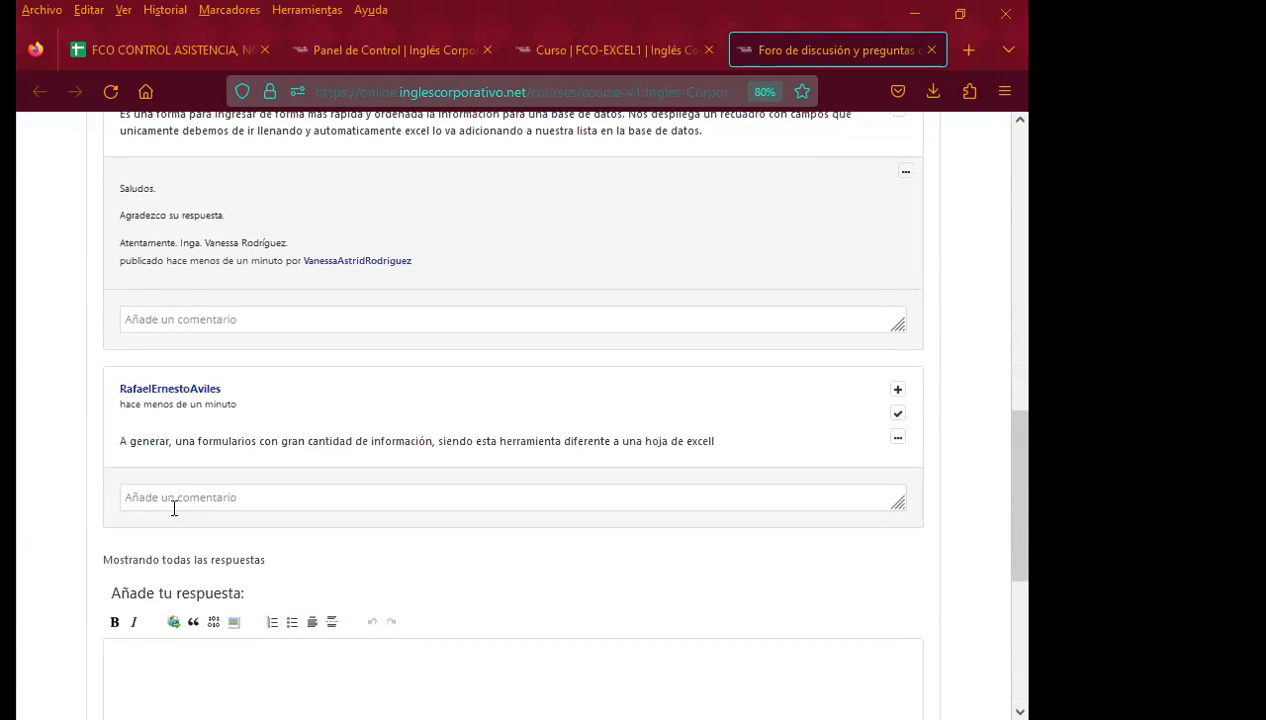
pyautogui.click(170, 497)
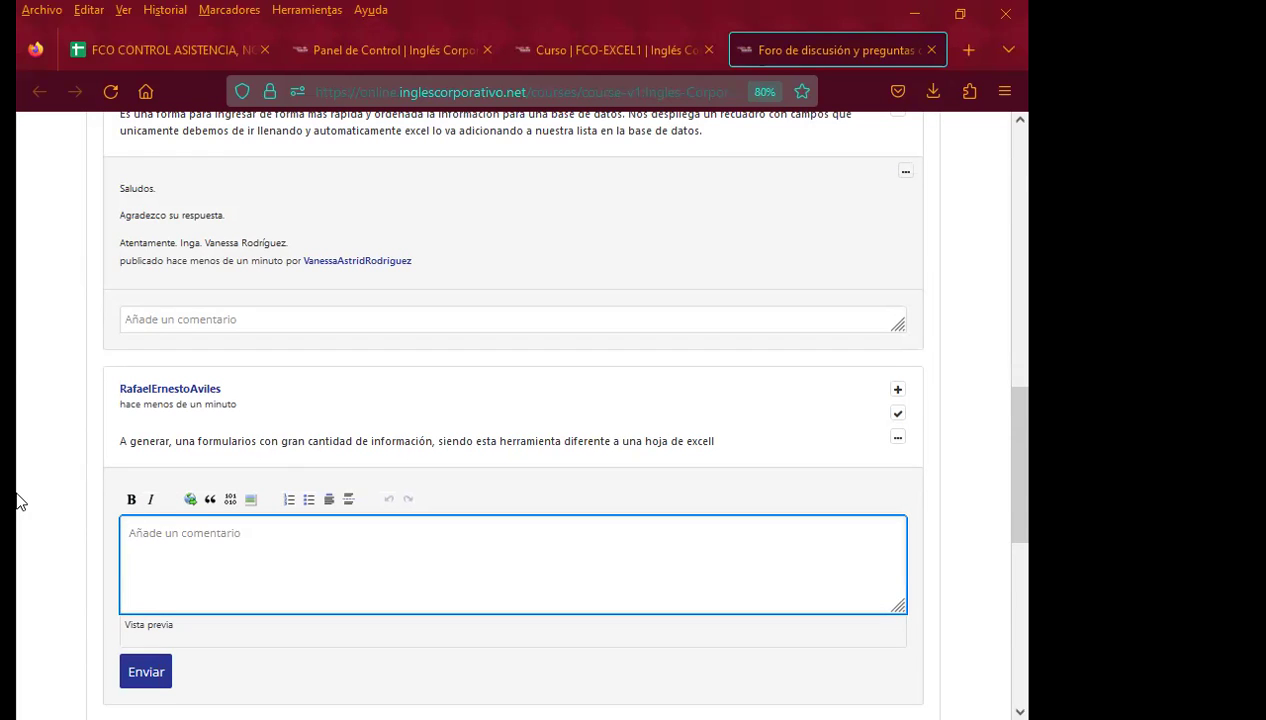
pyautogui.hotkey('ctrl', 'v')
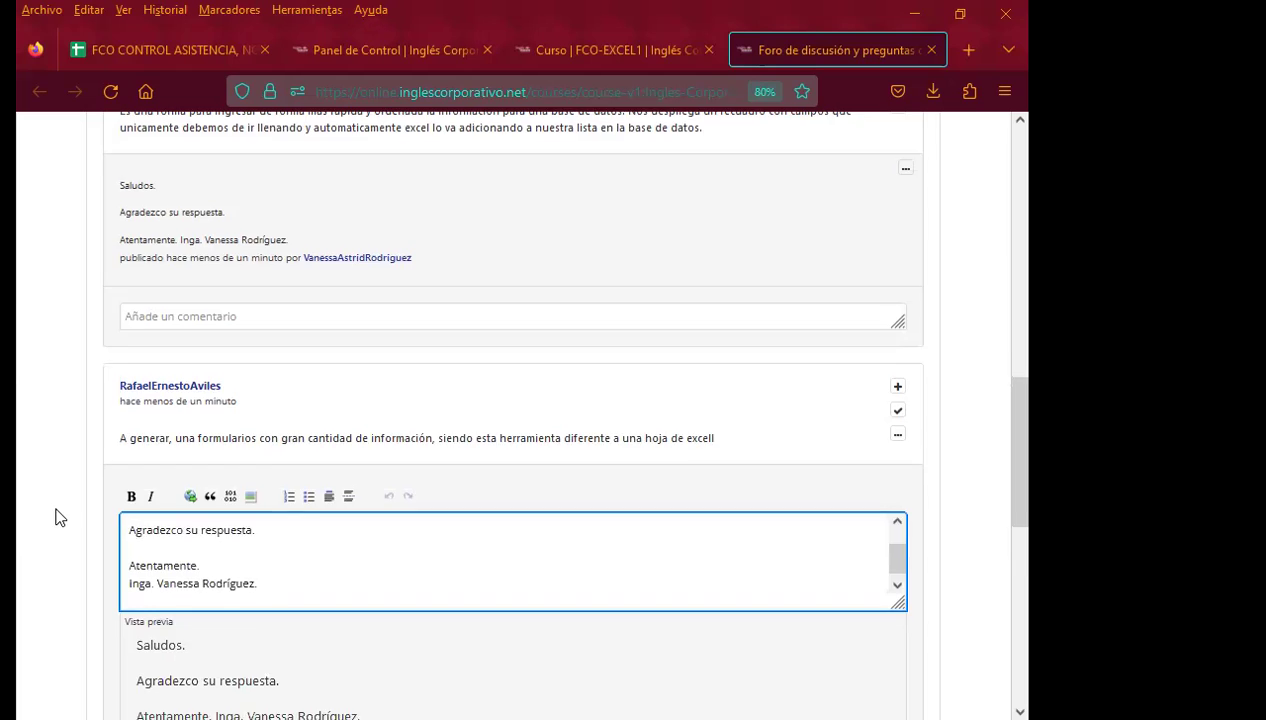
pyautogui.scroll(-3, 100, 480)
pyautogui.click(146, 442)
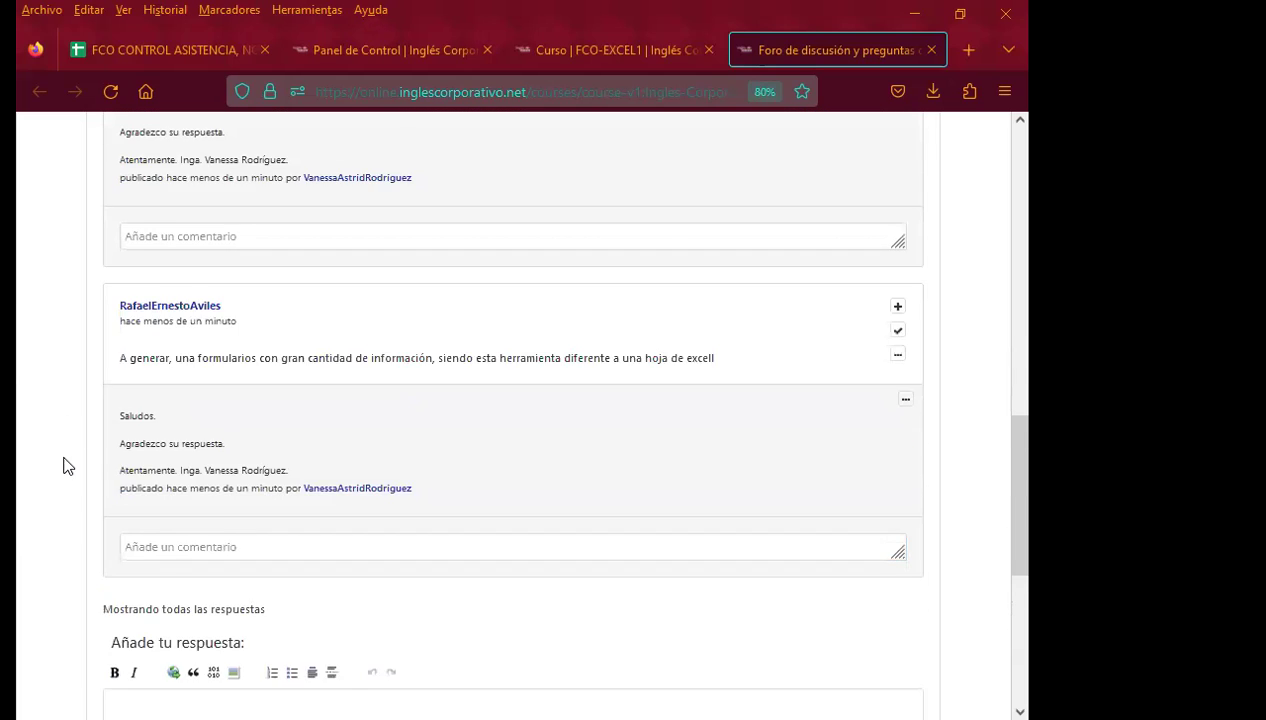
pyautogui.scroll(2, 90, 533)
pyautogui.scroll(1, 79, 537)
# Open the RESPONDER LA SIGUIENTE PREGUNTA thread from the class #12 forum list
pyautogui.scroll(2, 79, 537)
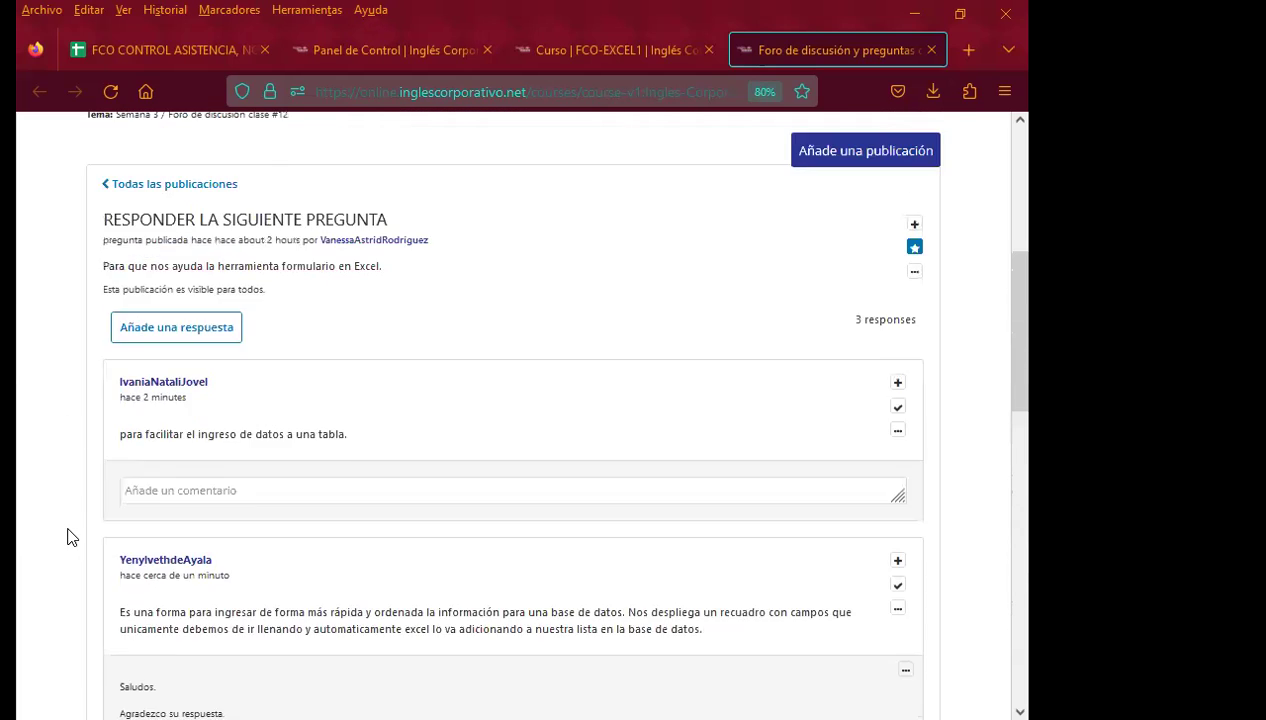
pyautogui.scroll(2, 70, 537)
pyautogui.scroll(-3, 68, 537)
pyautogui.scroll(-1, 68, 537)
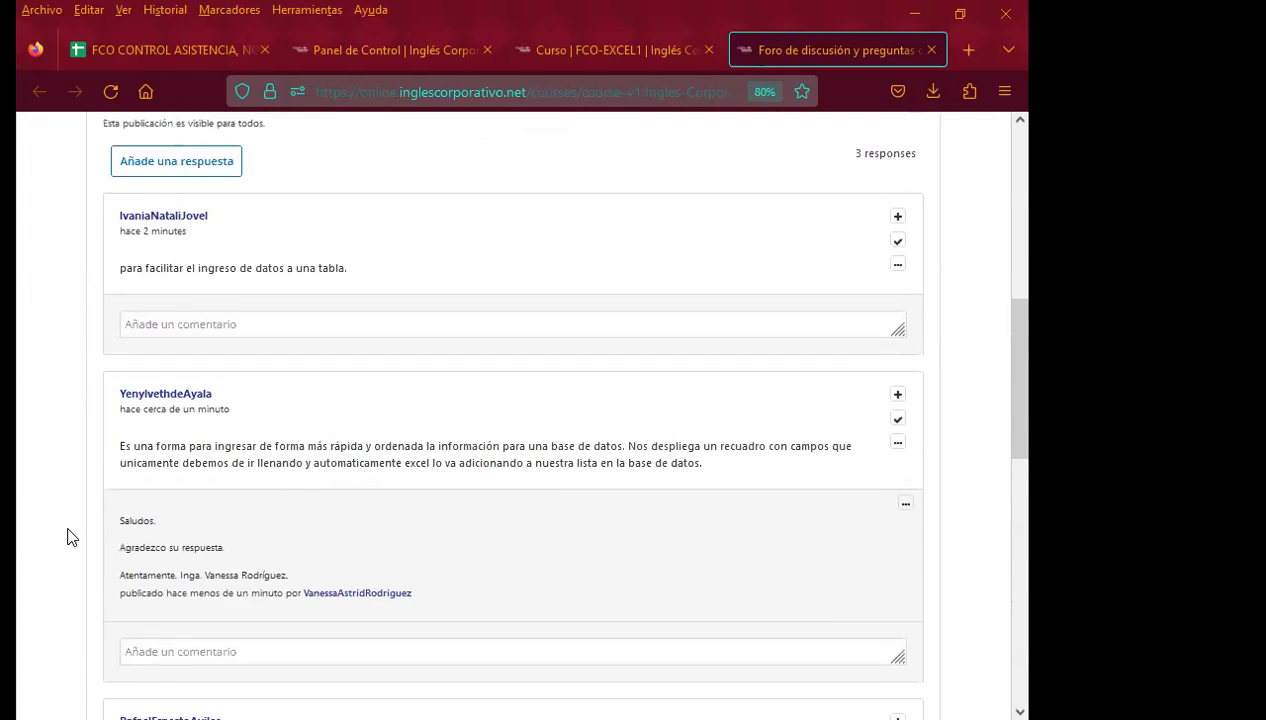
pyautogui.scroll(-3, 62, 520)
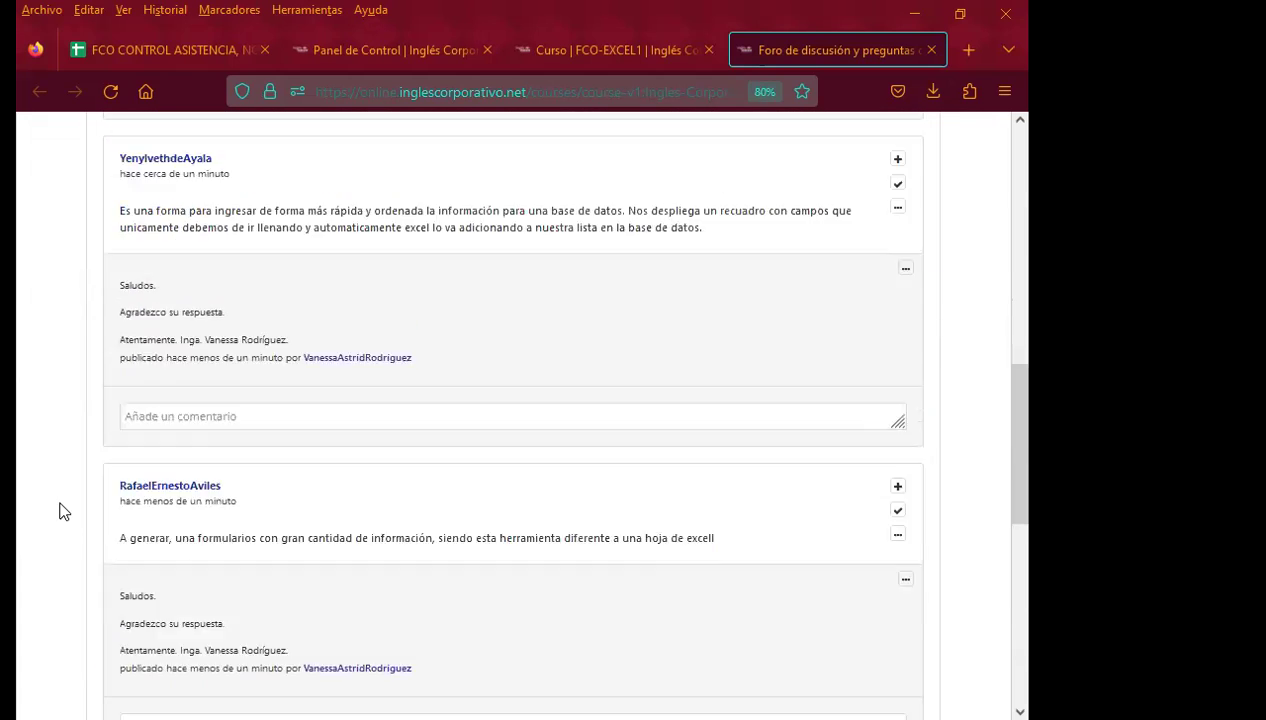
pyautogui.scroll(3, 59, 495)
pyautogui.scroll(3, 62, 477)
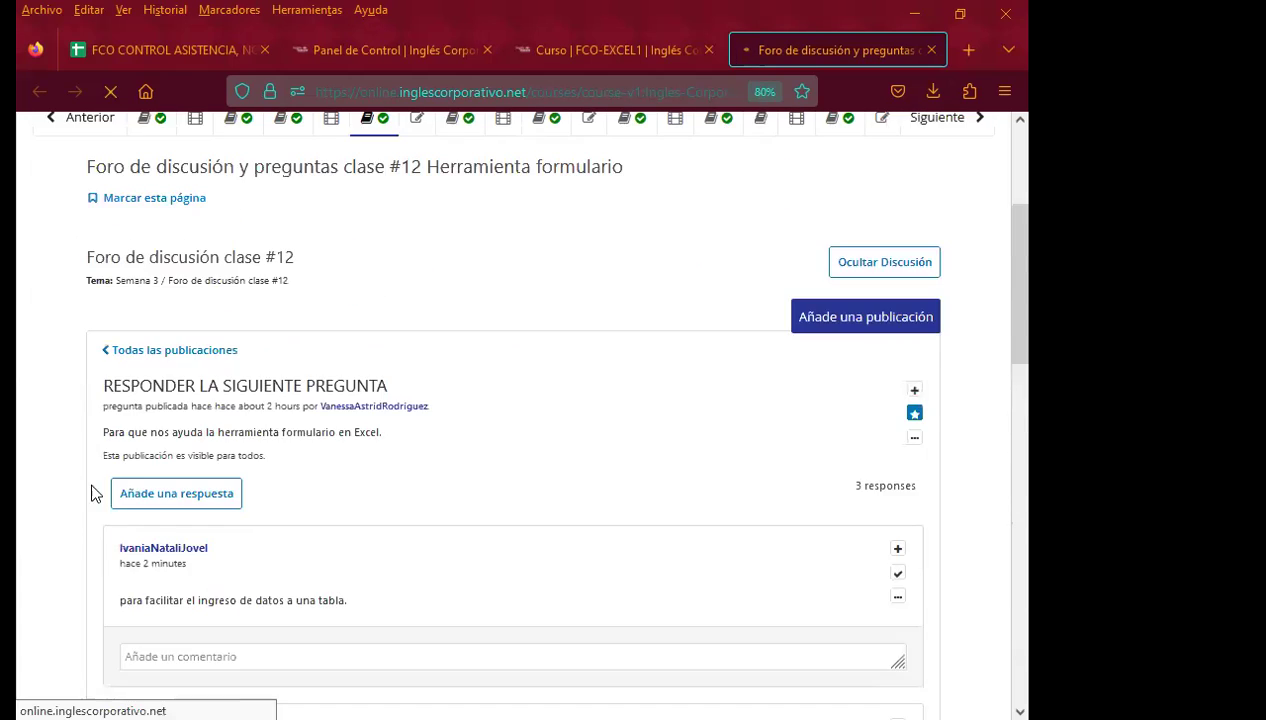
pyautogui.scroll(1, 32, 522)
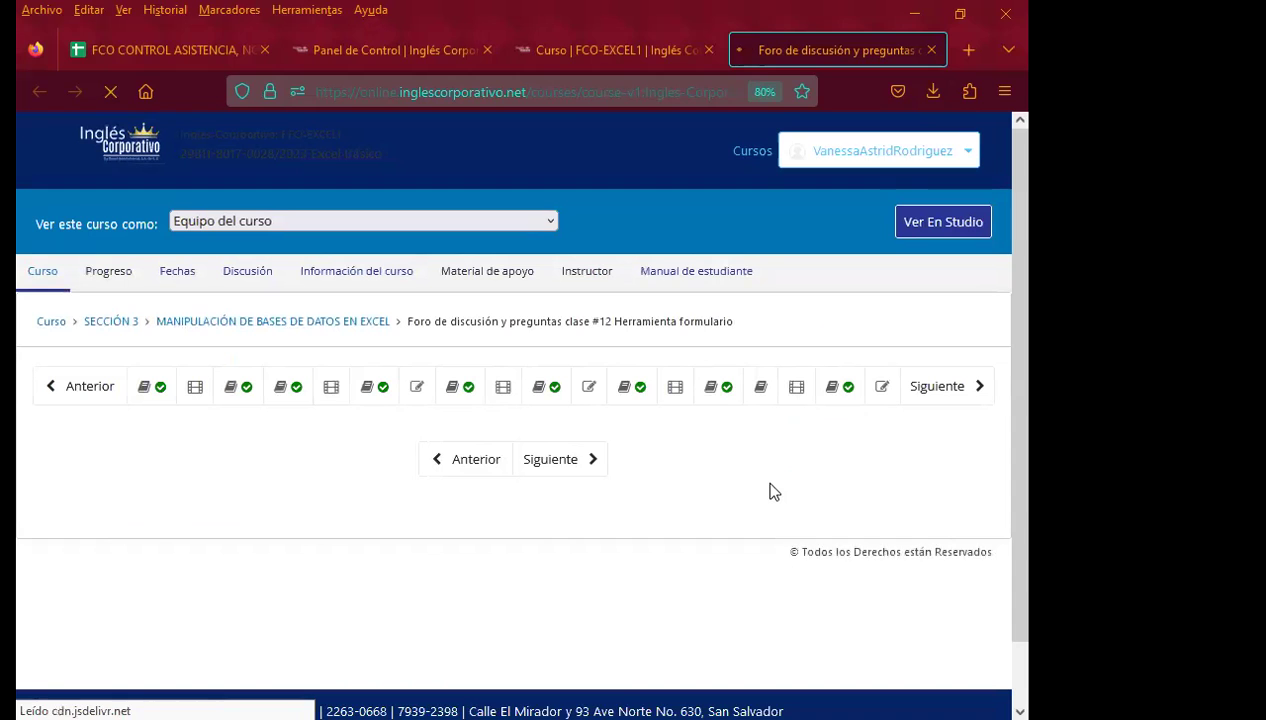
pyautogui.scroll(-2, 514, 503)
pyautogui.scroll(-1, 556, 450)
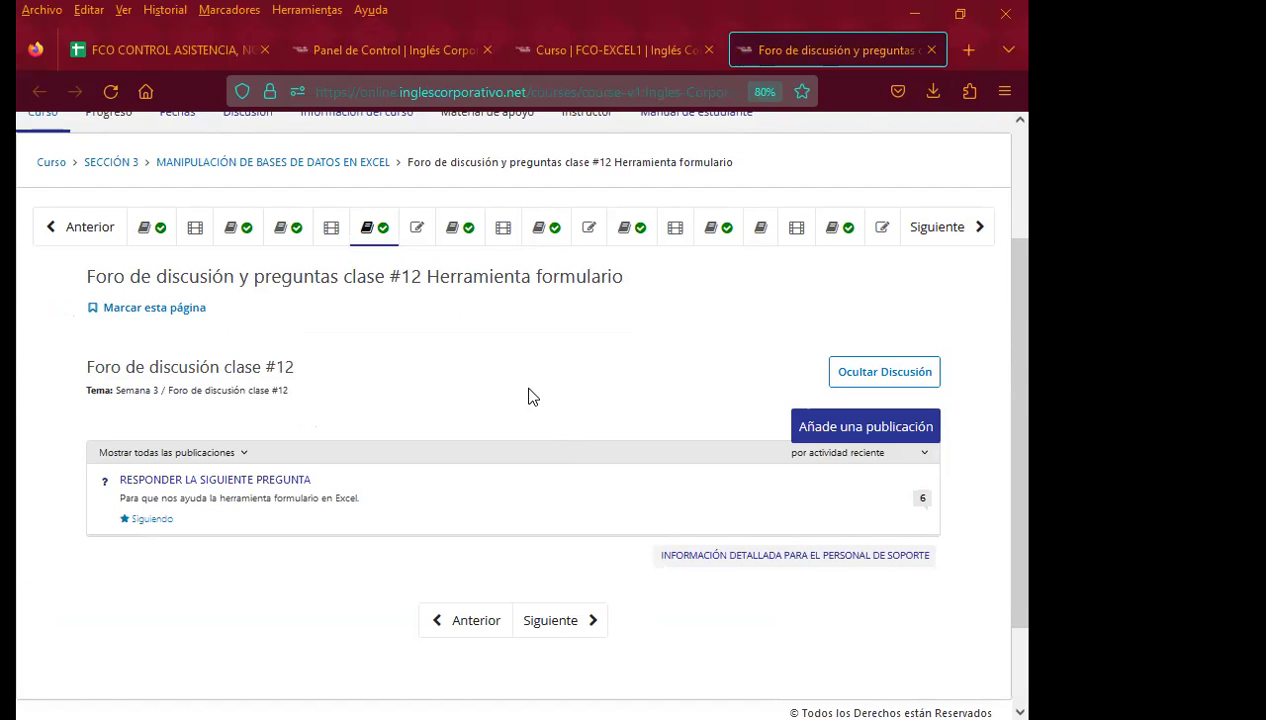
pyautogui.click(192, 482)
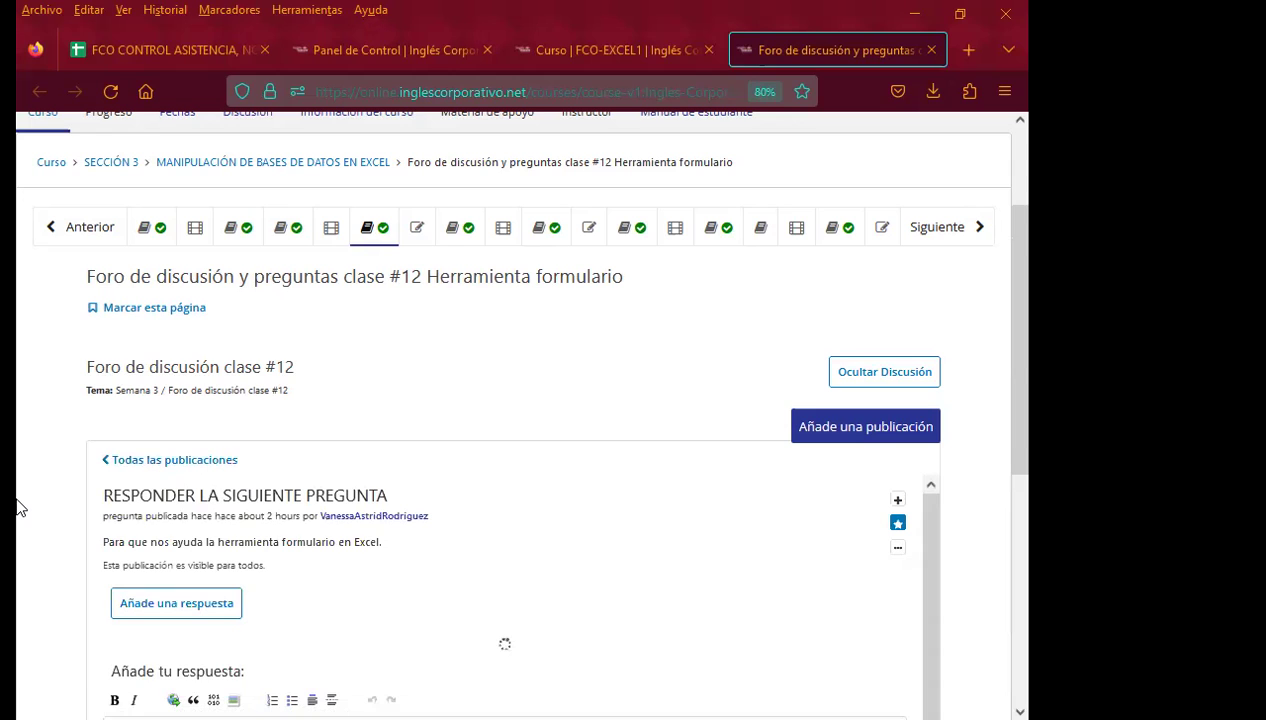
# Read through the thread's replies, then reload the page to check for new comments
pyautogui.scroll(-3, 17, 507)
pyautogui.scroll(-2, 17, 507)
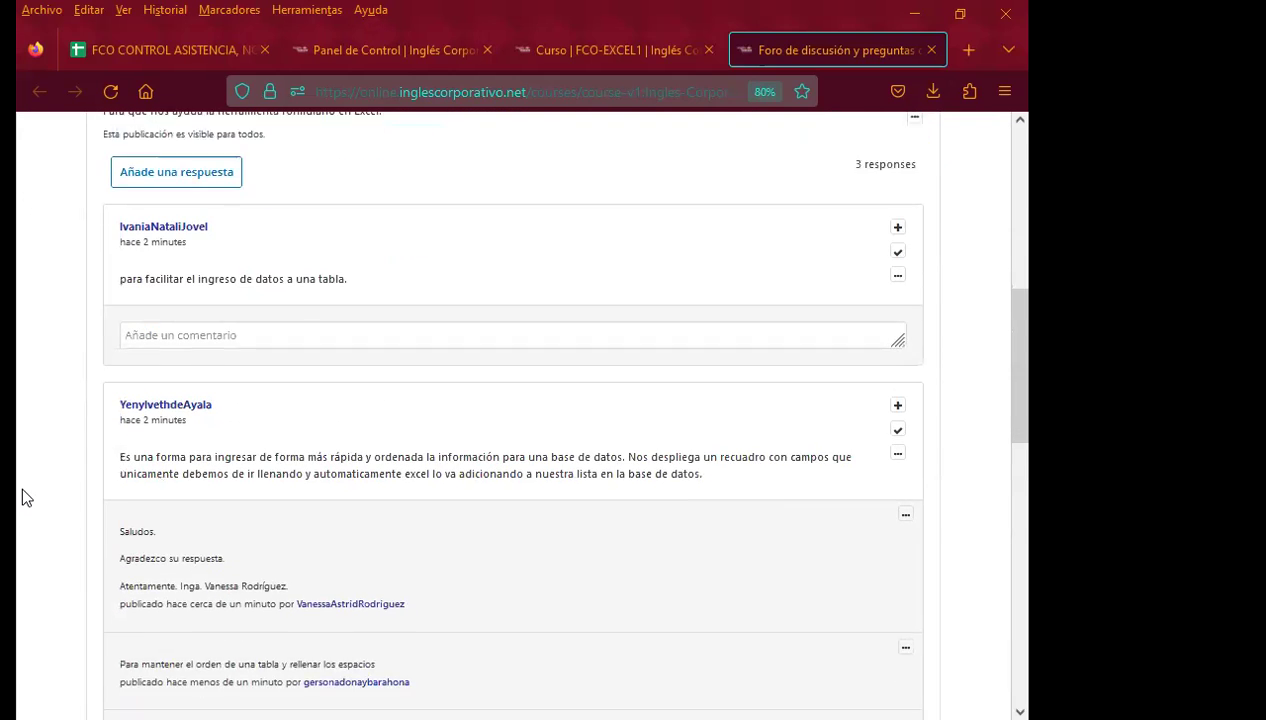
pyautogui.scroll(-3, 24, 484)
pyautogui.scroll(-2, 24, 488)
pyautogui.scroll(-3, 24, 488)
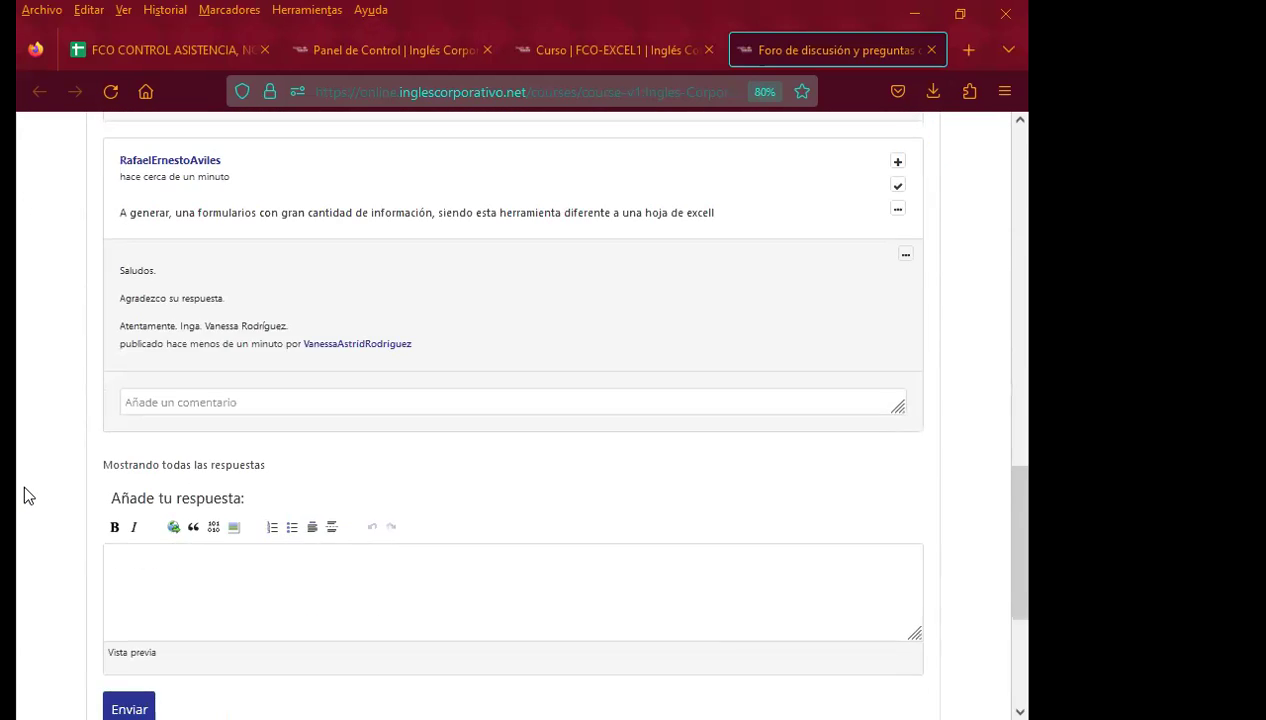
pyautogui.scroll(-2, 17, 490)
pyautogui.scroll(3, 17, 490)
pyautogui.scroll(3, 17, 490)
pyautogui.scroll(4, 17, 490)
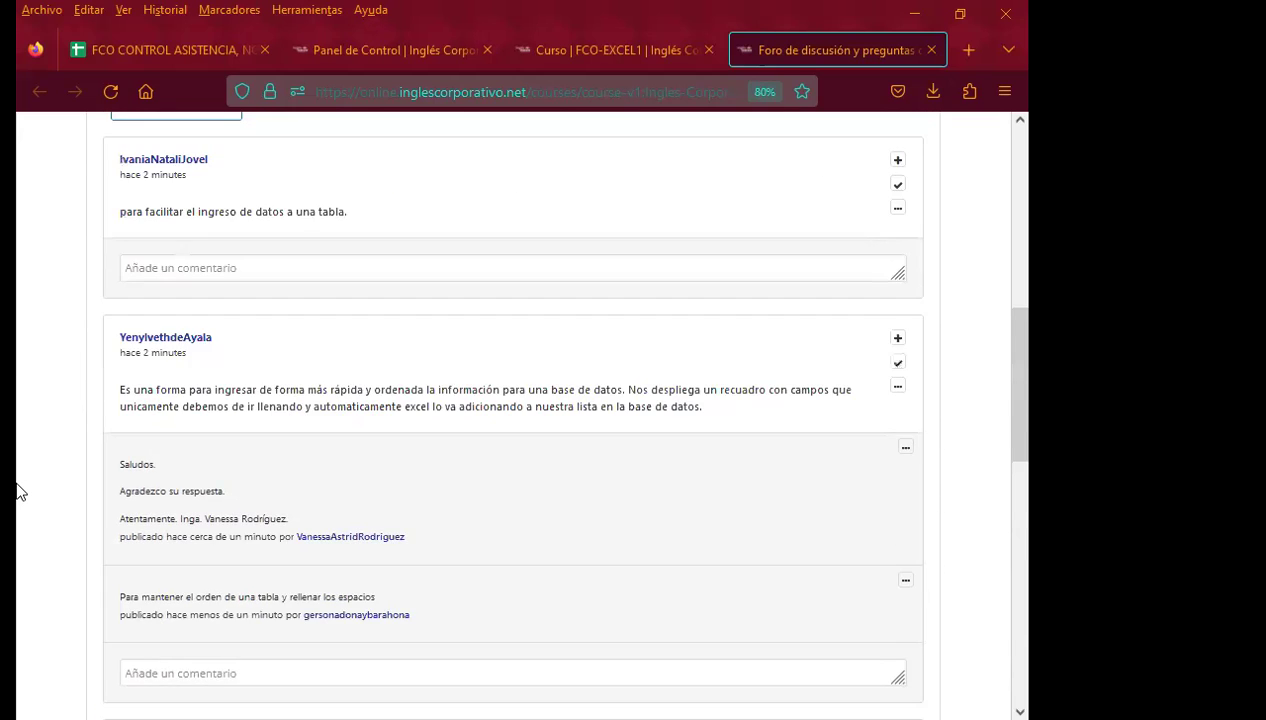
pyautogui.scroll(4, 18, 490)
pyautogui.scroll(3, 20, 490)
pyautogui.scroll(1, 22, 490)
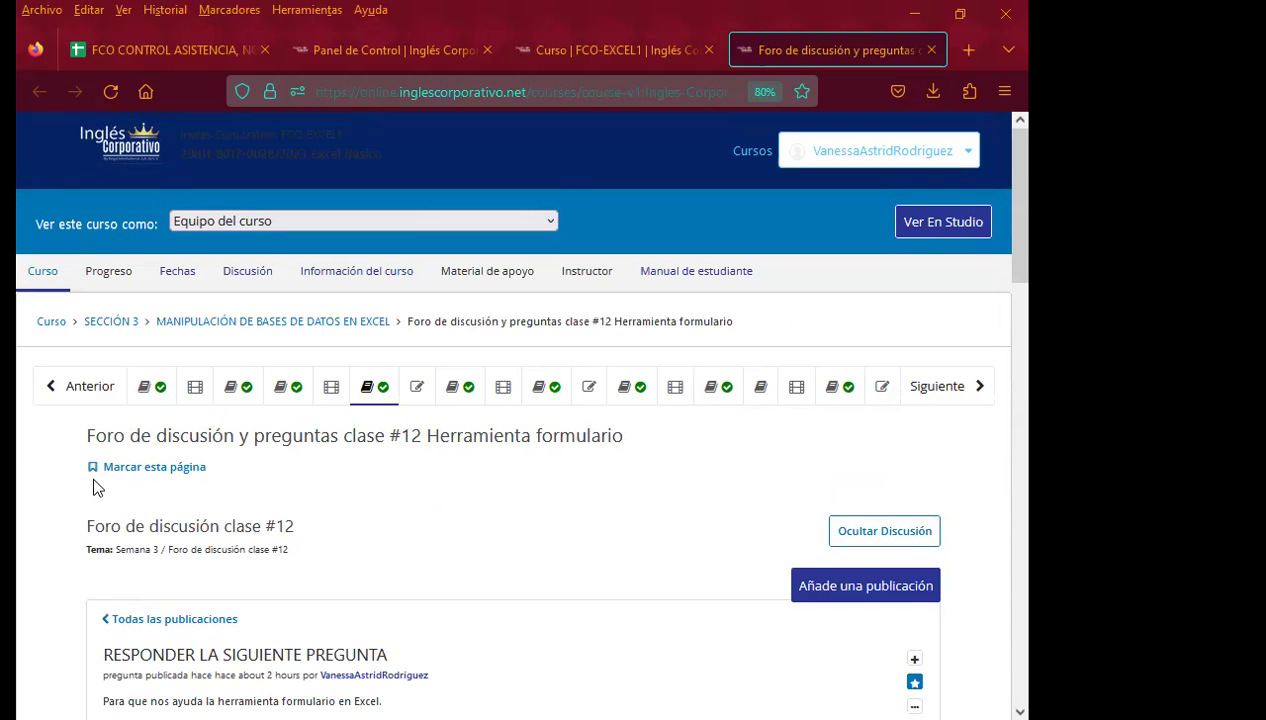
pyautogui.scroll(-3, 446, 540)
pyautogui.scroll(-2, 435, 520)
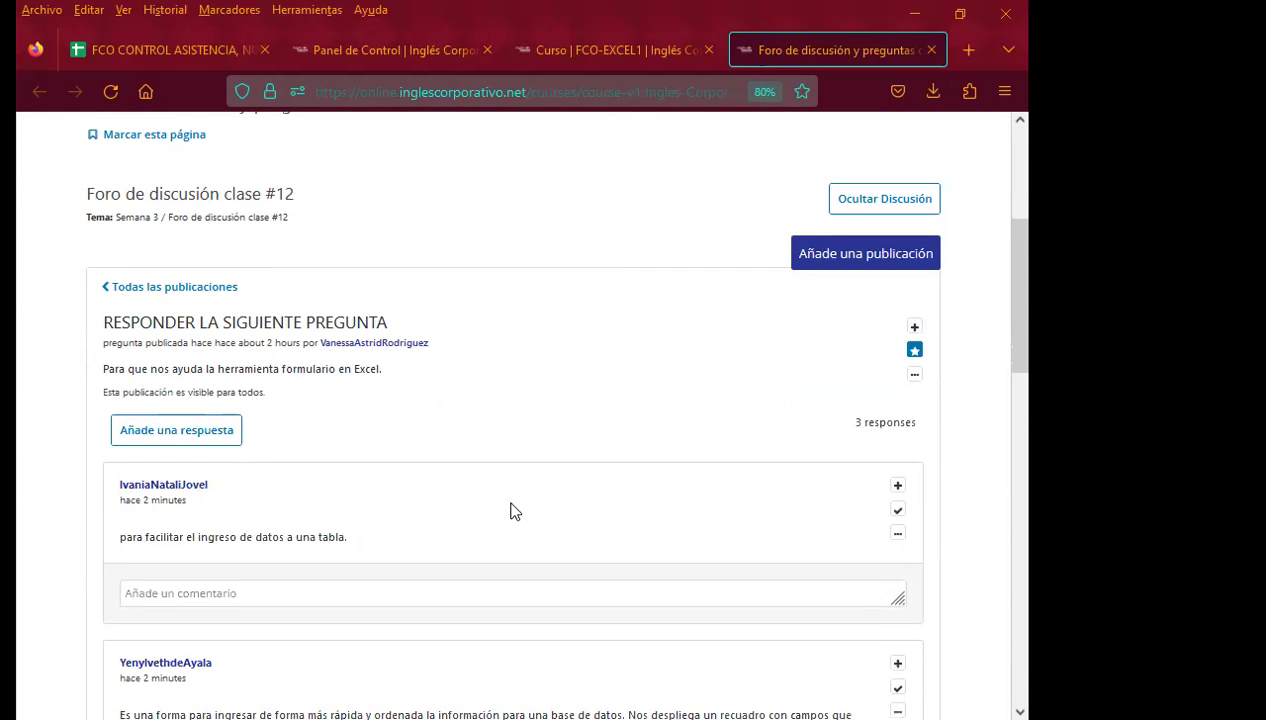
pyautogui.press('F5')
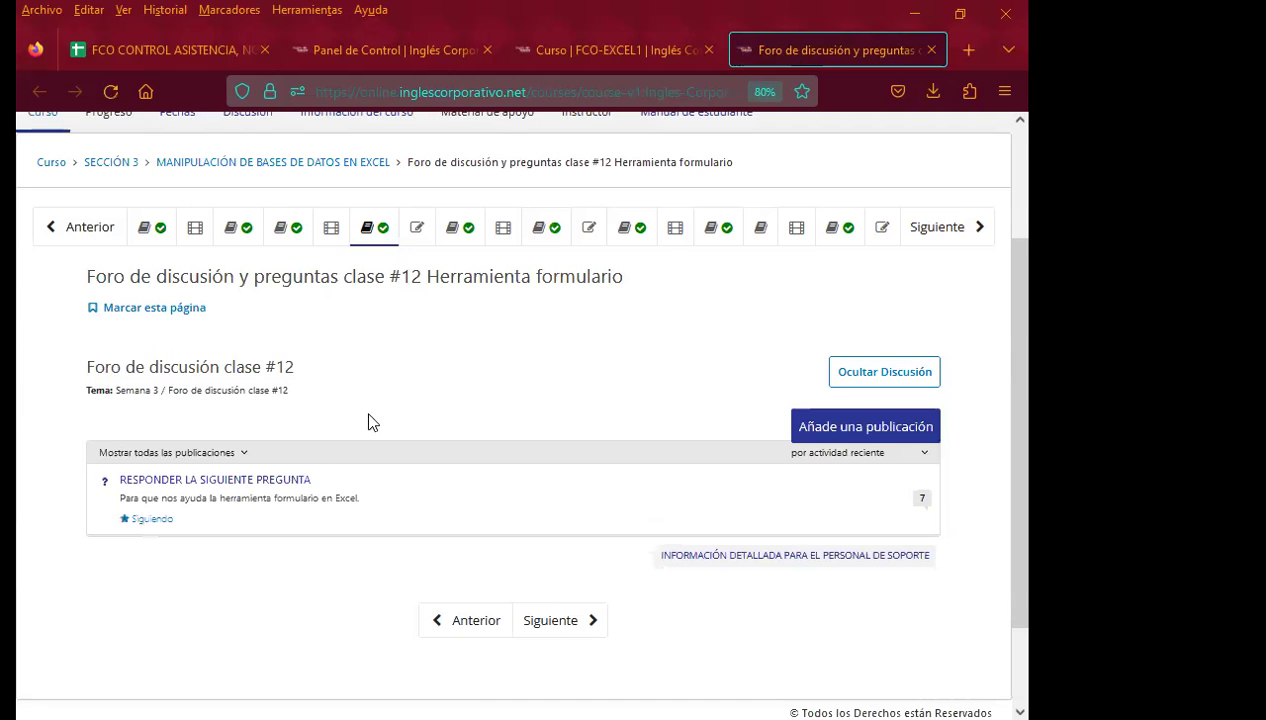
# Reopen the RESPONDER LA SIGUIENTE PREGUNTA thread and scroll to its responses
pyautogui.click(265, 481)
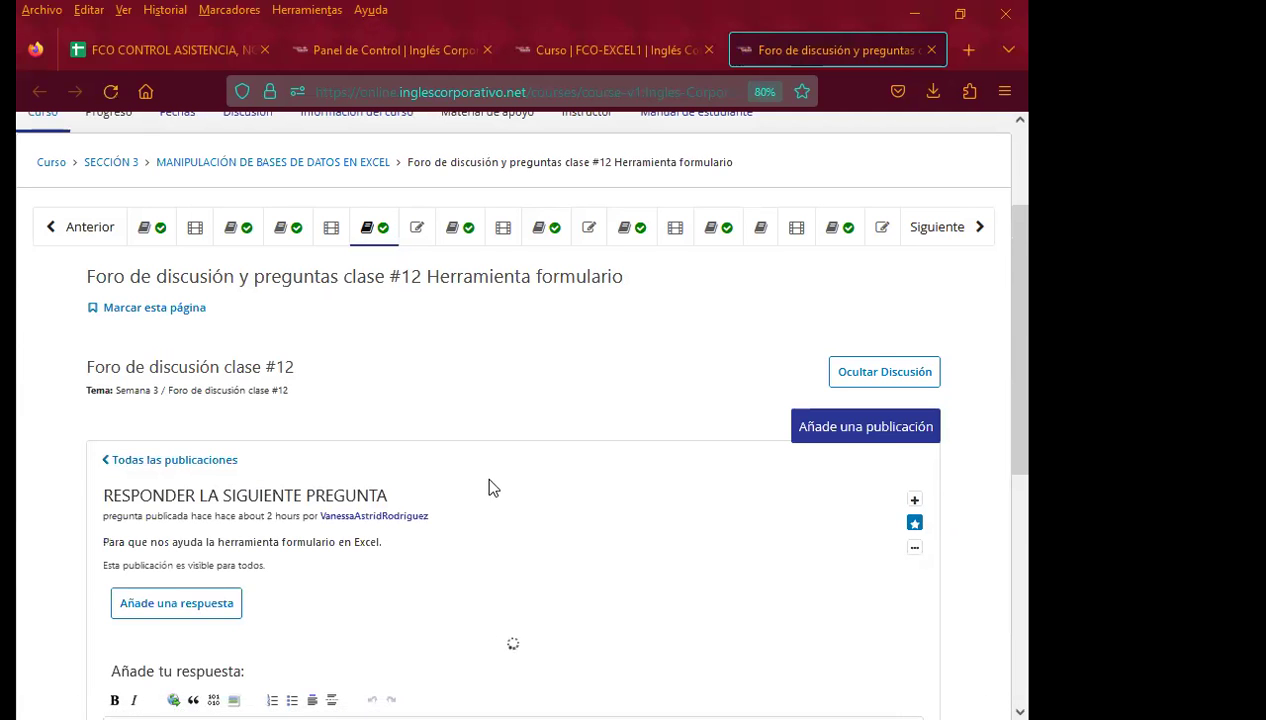
pyautogui.scroll(-3, 20, 530)
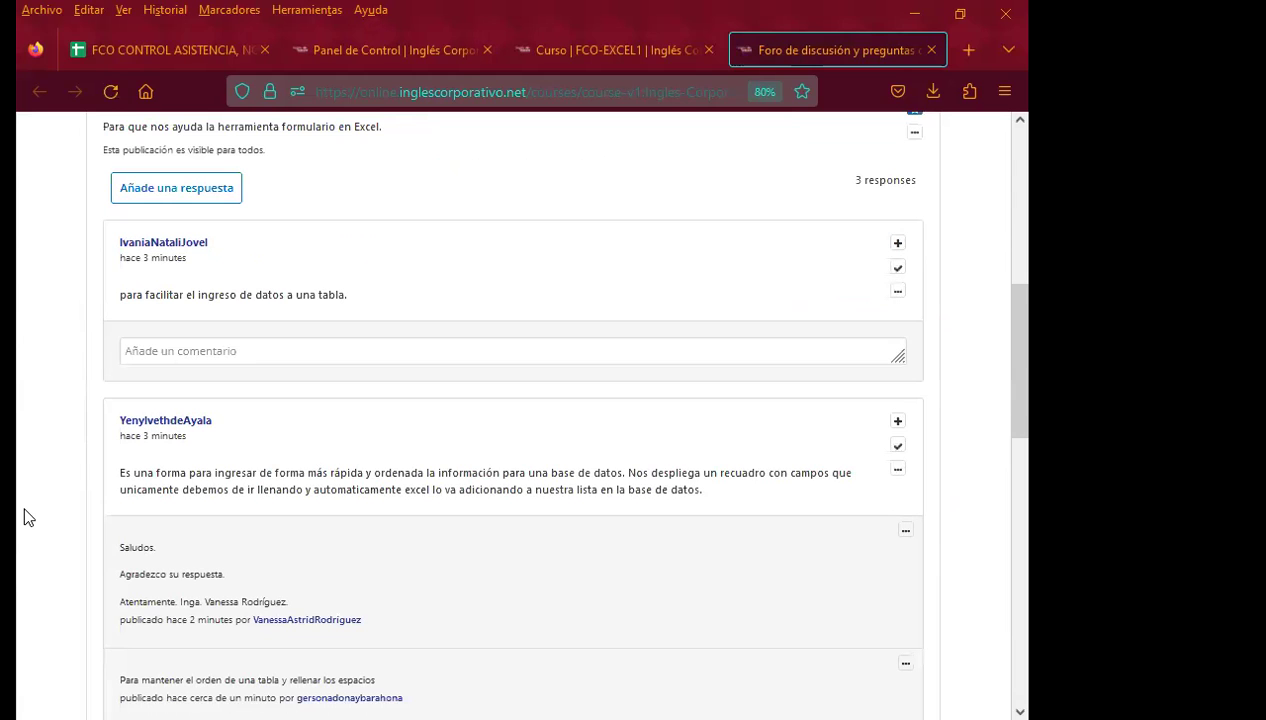
pyautogui.scroll(-3, 28, 510)
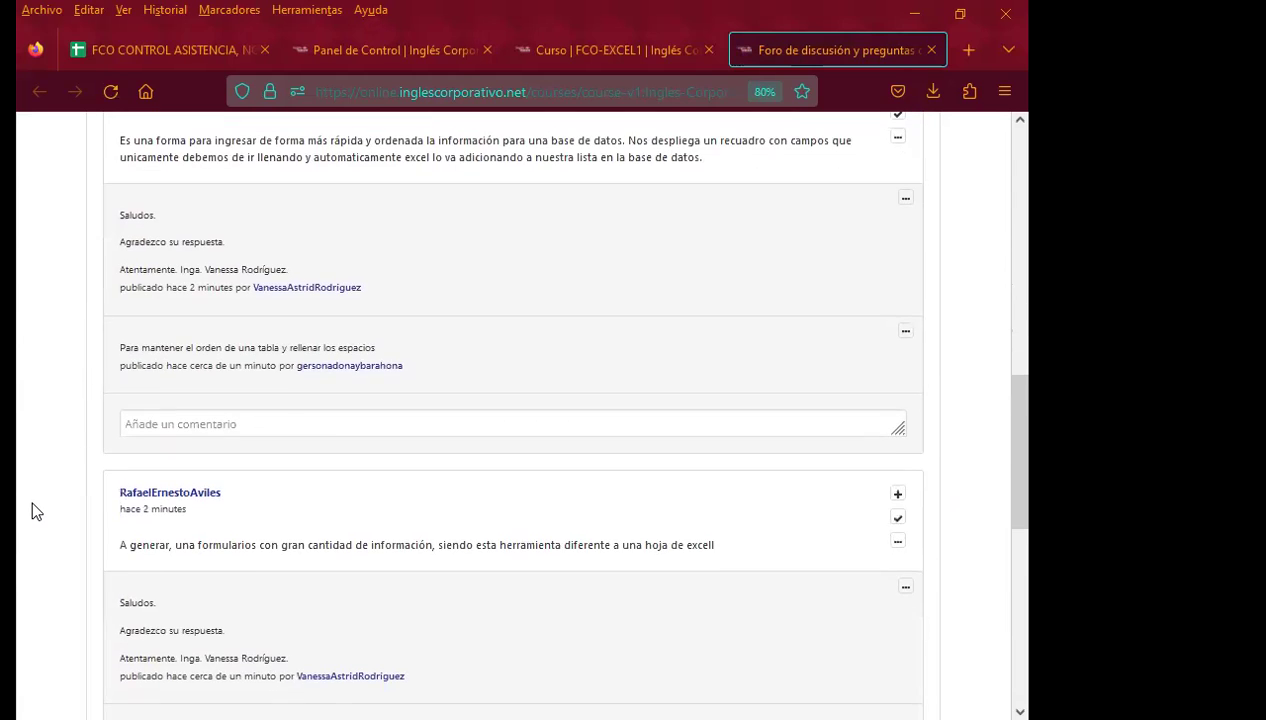
# Post the pasted Saludos thank-you comment under the faster database-entry response
pyautogui.click(172, 424)
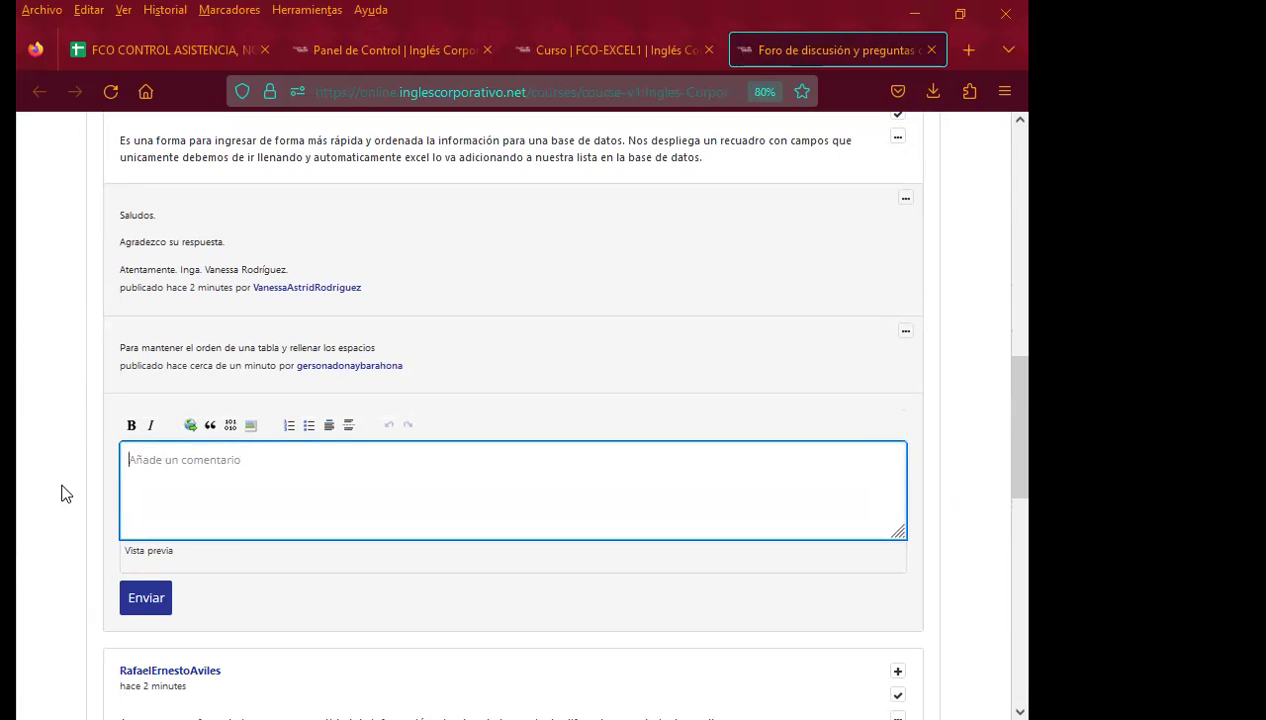
pyautogui.write('Saludos.  Agradezco su respuesta.  Atentamente. Inga. Vanessa Rodríguez.')
pyautogui.scroll(-3, 186, 552)
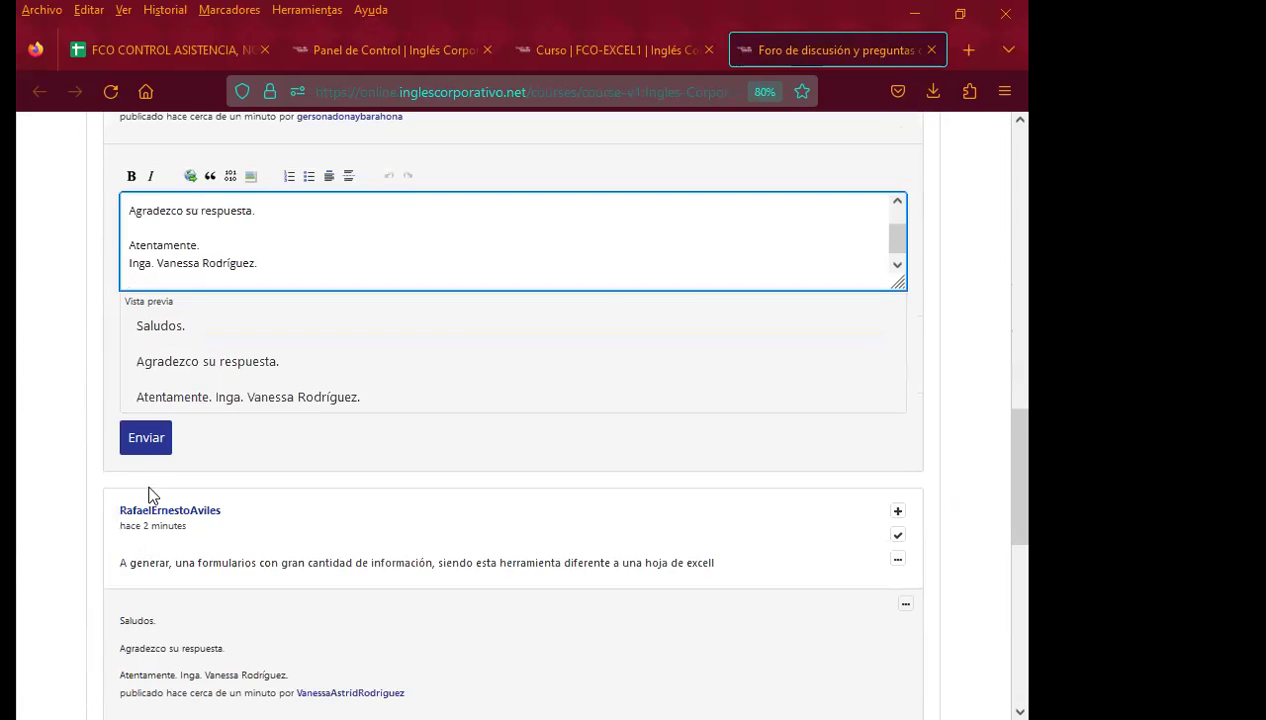
pyautogui.click(139, 446)
pyautogui.scroll(-4, 30, 460)
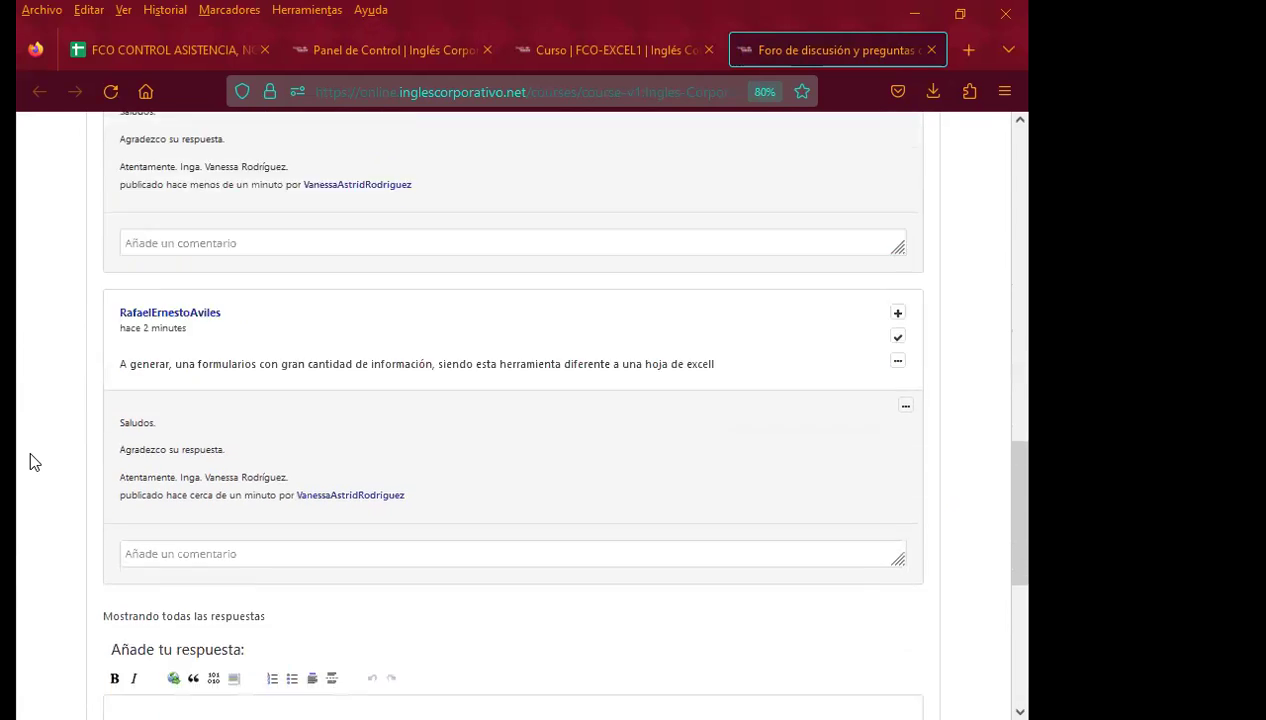
pyautogui.scroll(2, 30, 460)
pyautogui.scroll(5, 30, 461)
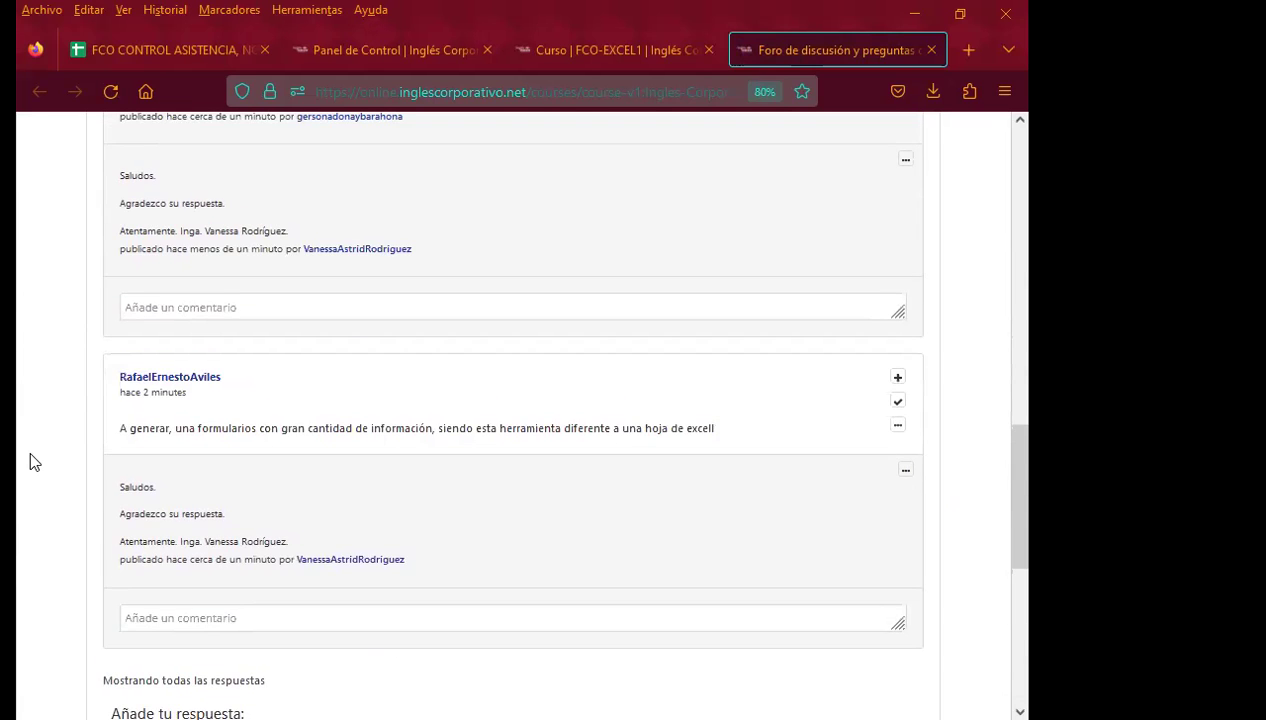
pyautogui.scroll(5, 30, 461)
pyautogui.scroll(5, 30, 461)
pyautogui.scroll(5, 35, 462)
pyautogui.scroll(-3, 41, 463)
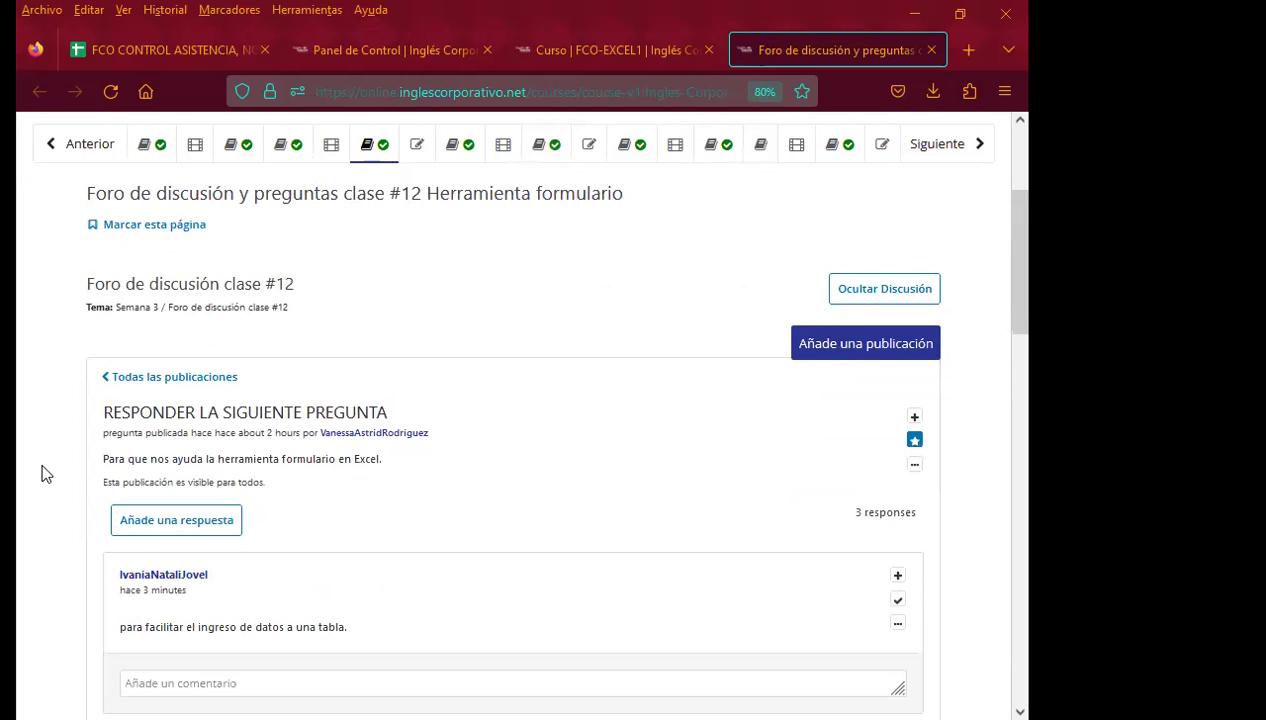
# Post the pasted thank-you comment under the first response about easing table data entry
pyautogui.scroll(-1, 41, 473)
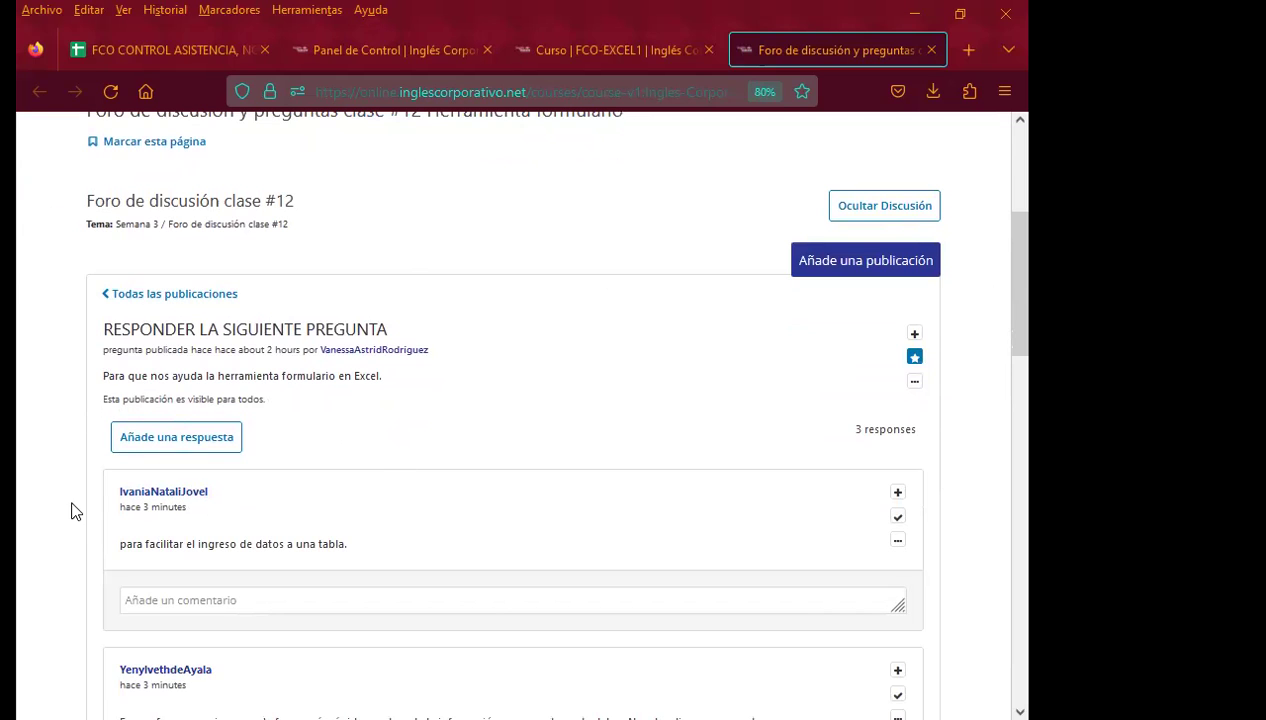
pyautogui.scroll(-1, 40, 553)
pyautogui.scroll(-1, 40, 553)
pyautogui.scroll(-3, 40, 548)
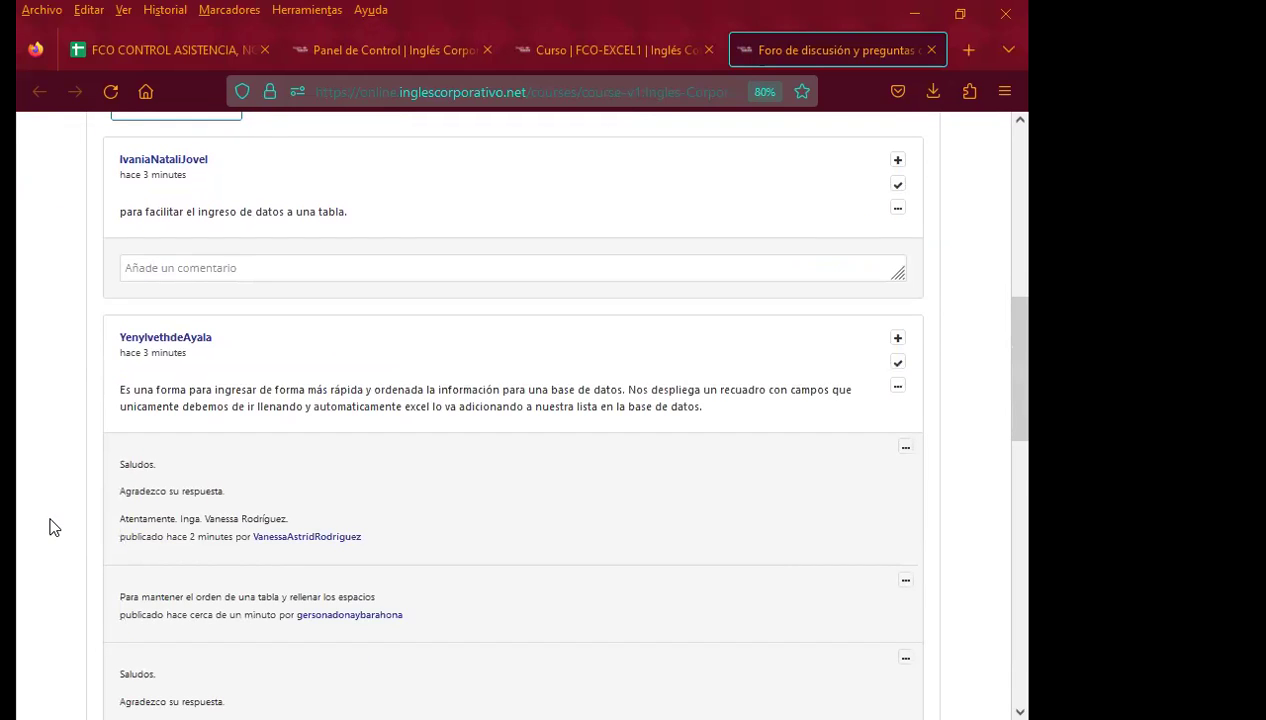
pyautogui.scroll(2, 54, 528)
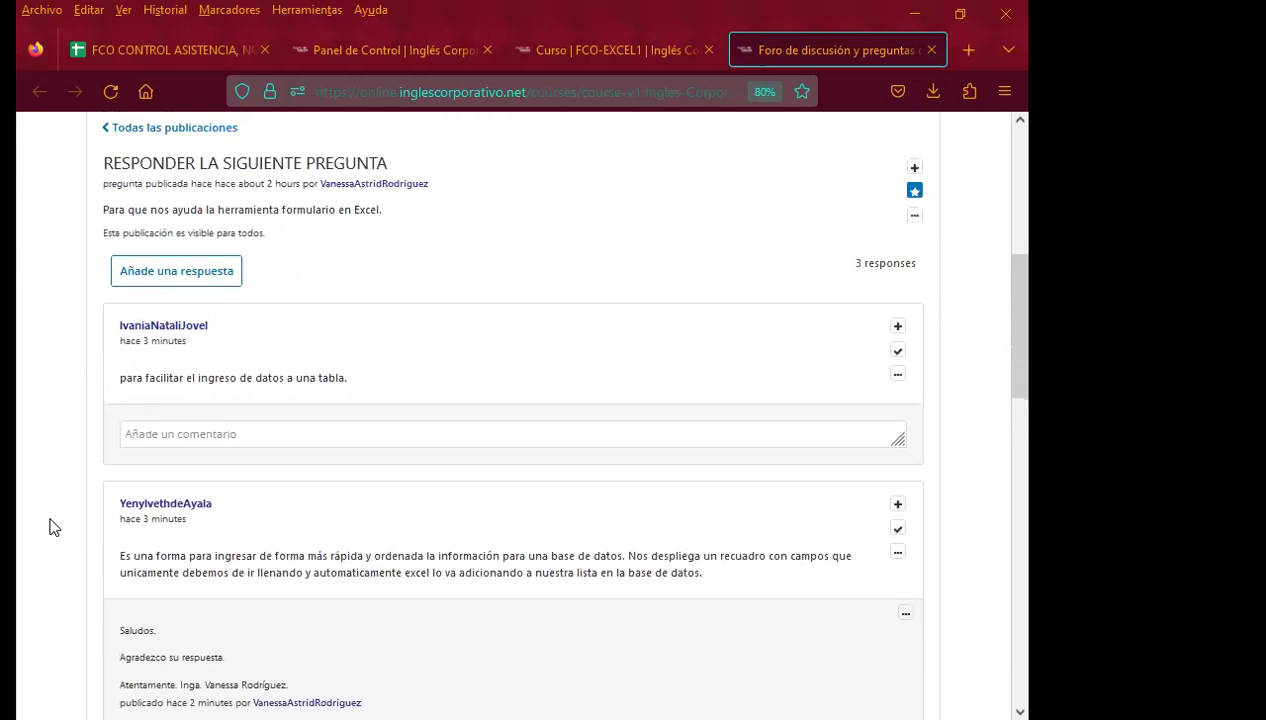
pyautogui.click(168, 436)
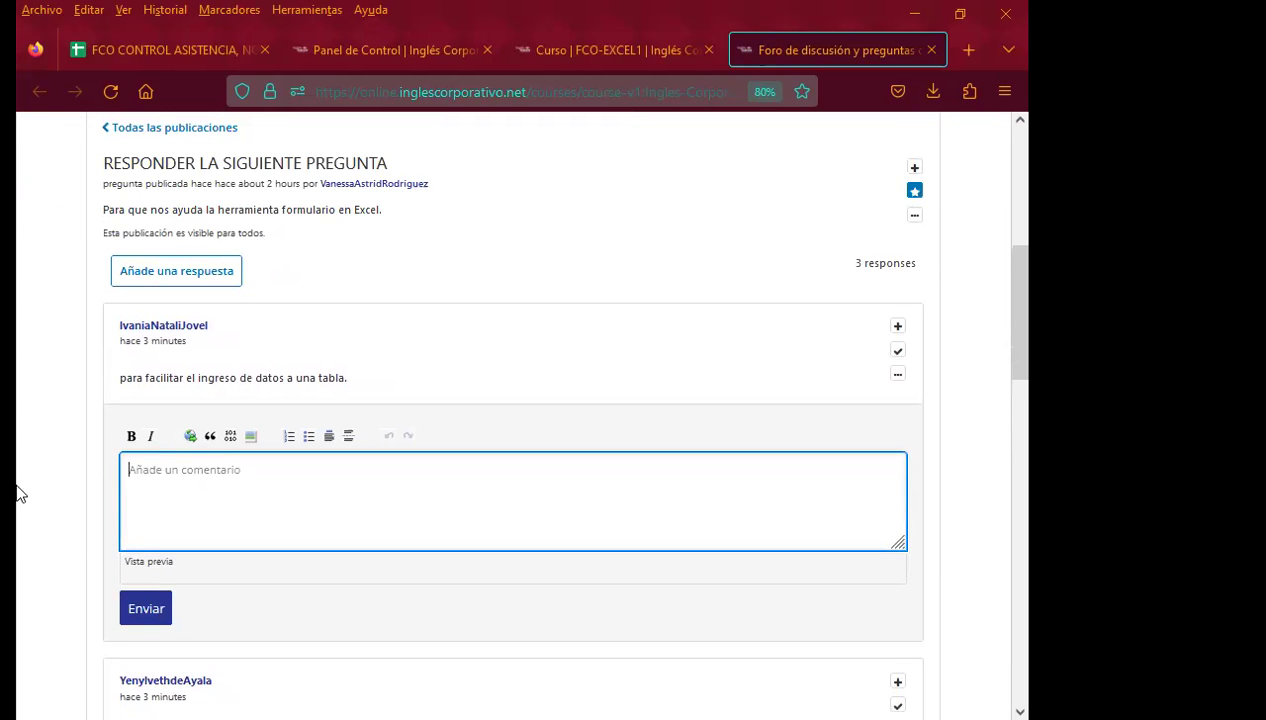
pyautogui.write('Saludos.  Agradezco su respuesta.  Atentamente. Inga. Vanessa Rodríguez.')
pyautogui.click(146, 532)
# Review the thread with the new comment and reload the forum page
pyautogui.scroll(-2, 28, 501)
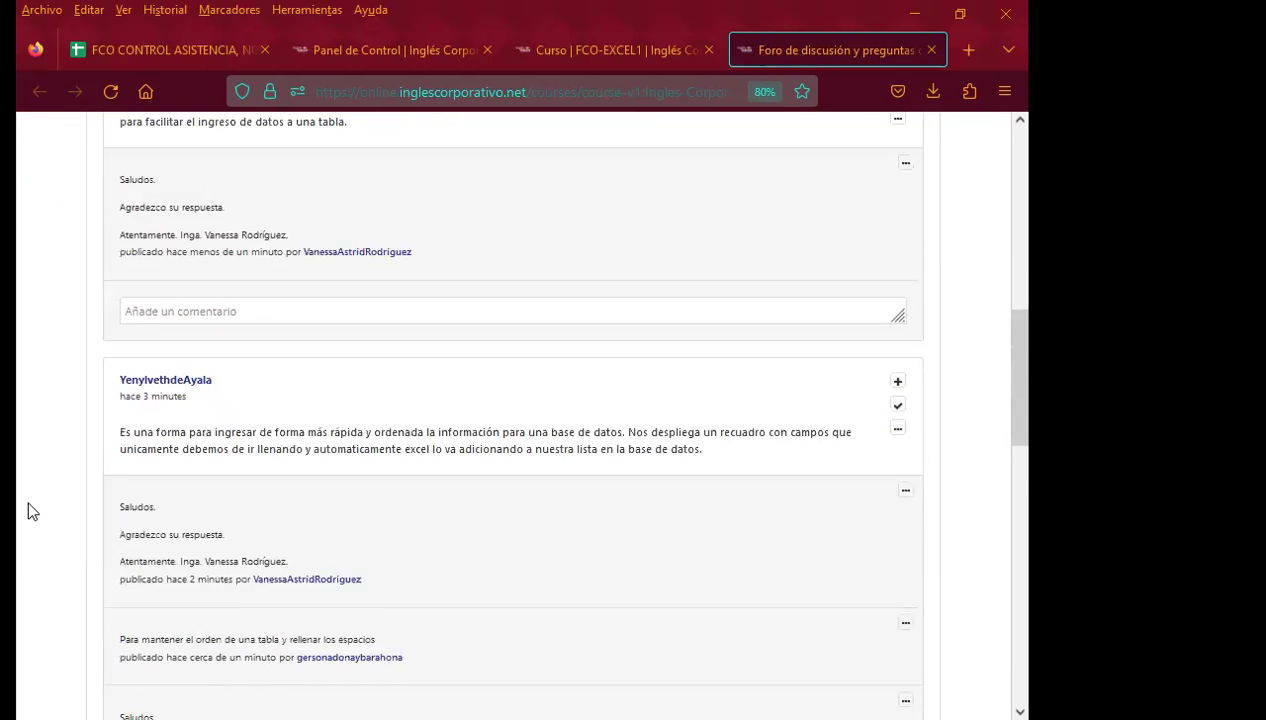
pyautogui.scroll(-3, 28, 497)
pyautogui.scroll(-2, 29, 505)
pyautogui.scroll(-3, 29, 505)
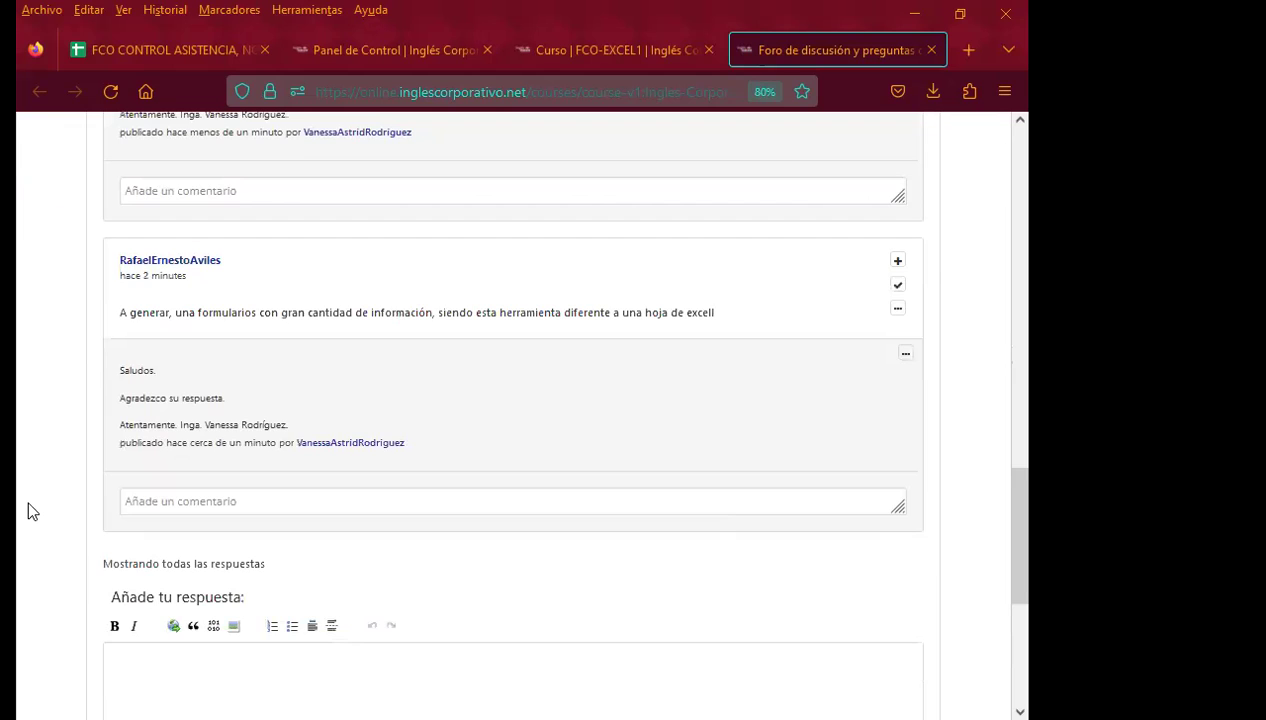
pyautogui.scroll(-3, 28, 511)
pyautogui.scroll(2, 28, 511)
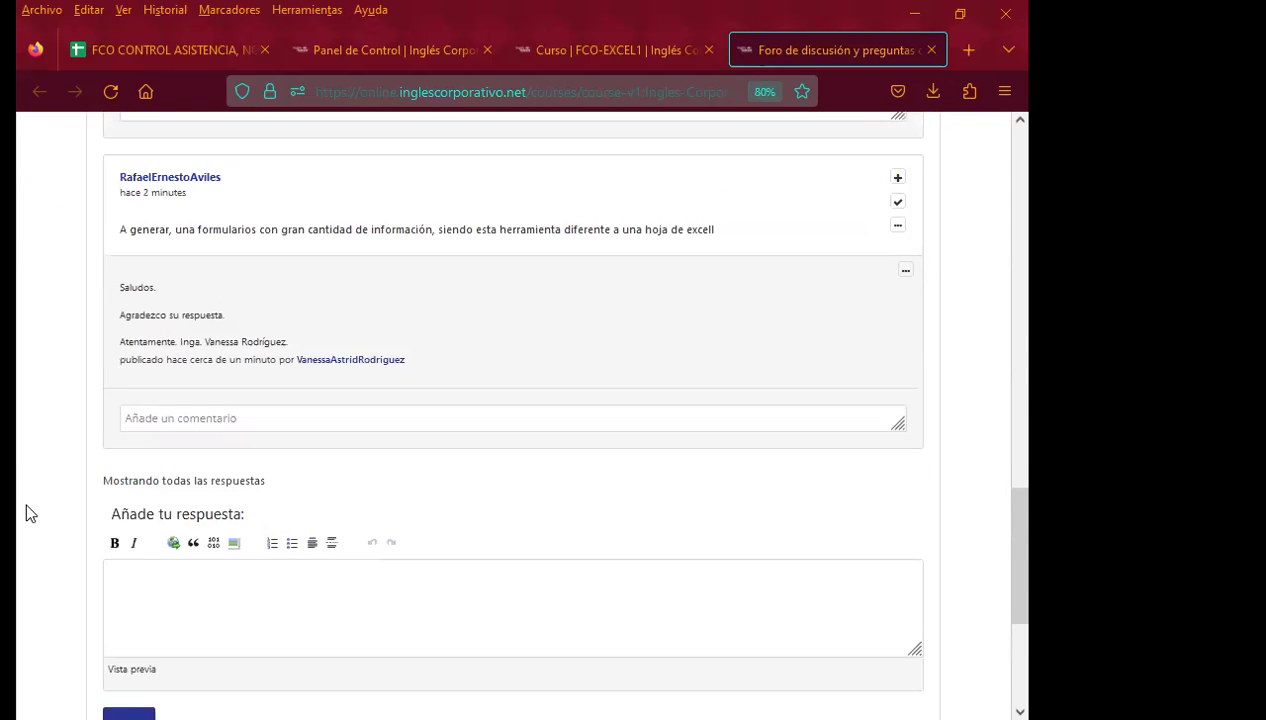
pyautogui.scroll(2, 30, 513)
pyautogui.scroll(3, 27, 507)
pyautogui.scroll(3, 27, 507)
pyautogui.scroll(3, 27, 507)
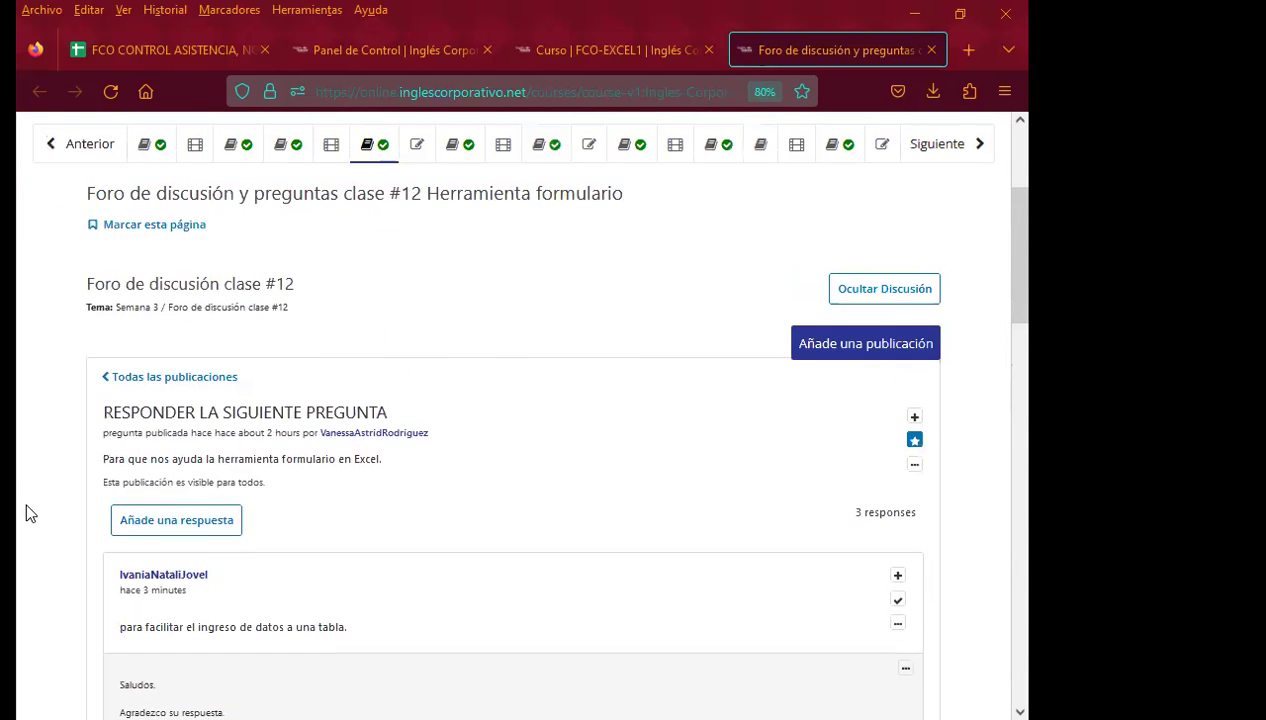
pyautogui.press('F5')
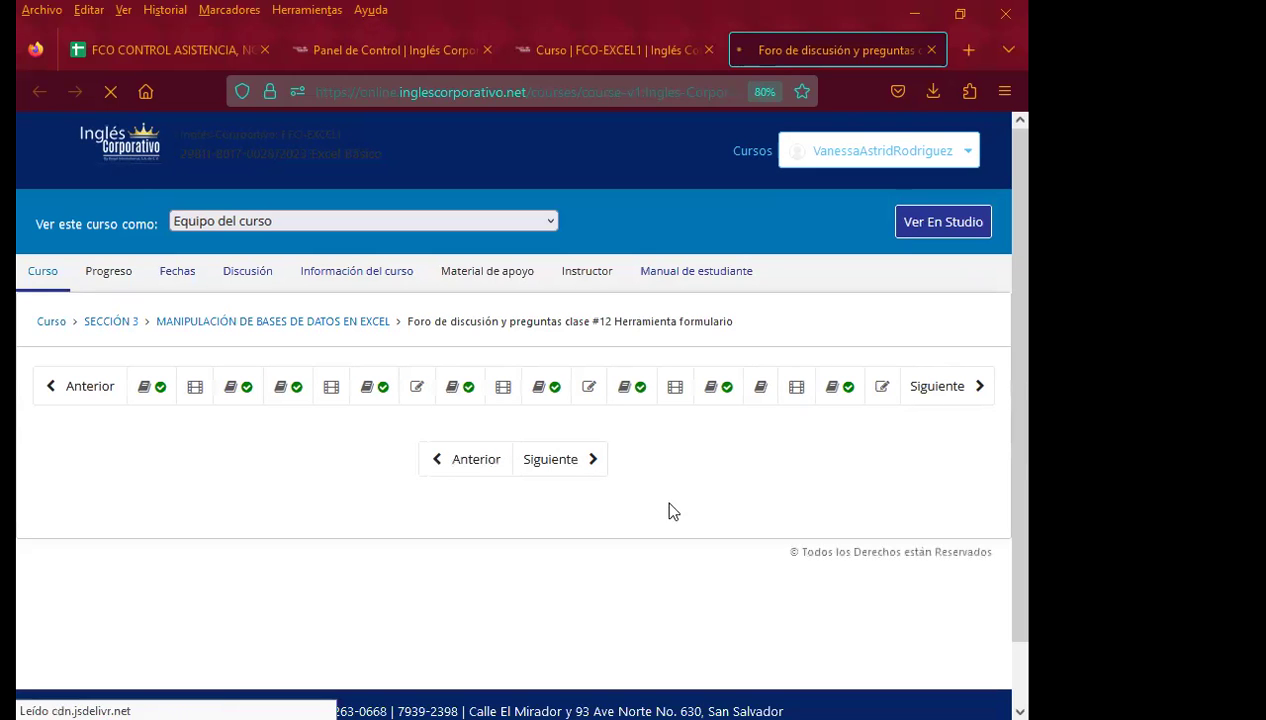
# Open the question post and add the thank-you comment under the many-data response
pyautogui.scroll(-2, 680, 513)
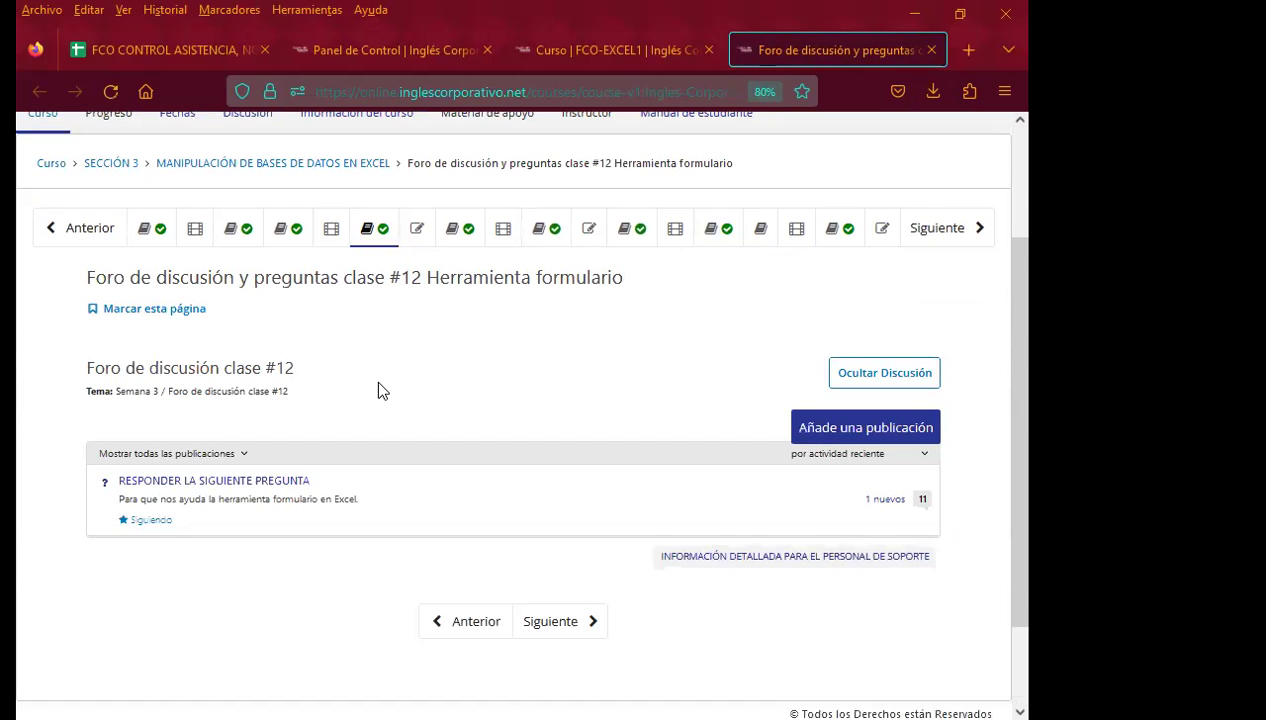
pyautogui.scroll(-1, 386, 392)
pyautogui.click(175, 398)
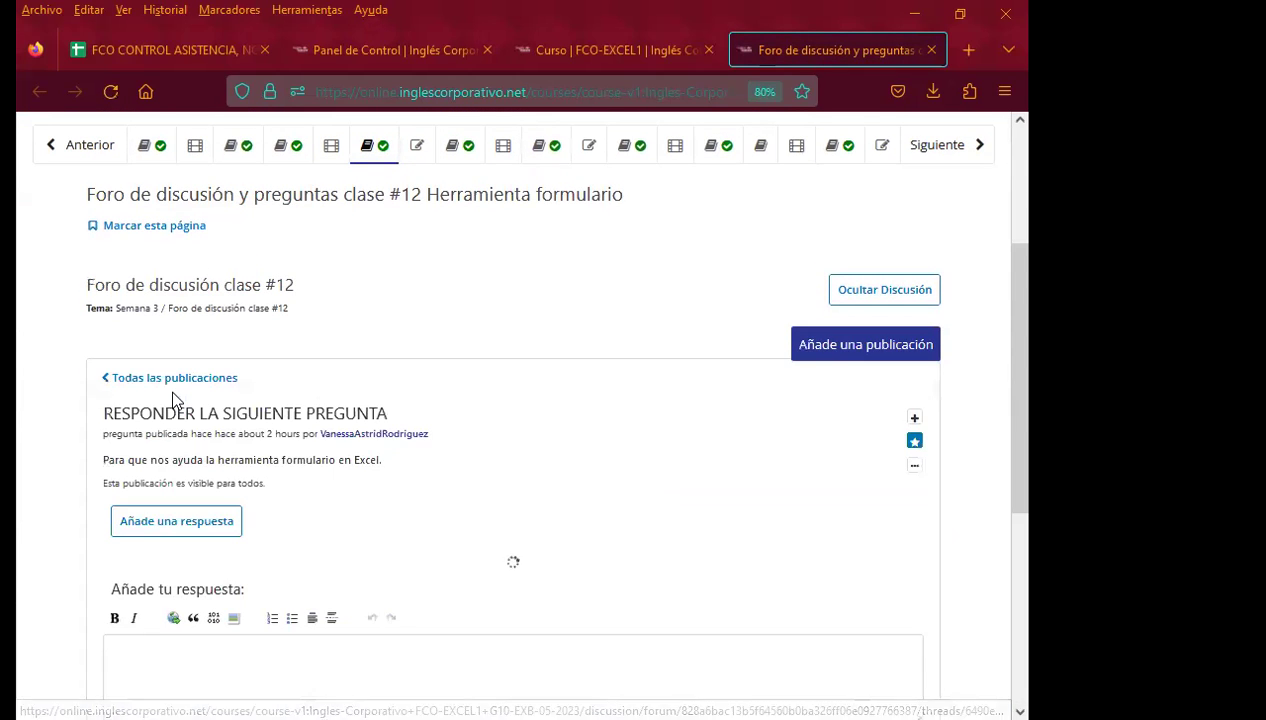
pyautogui.scroll(-5, 36, 465)
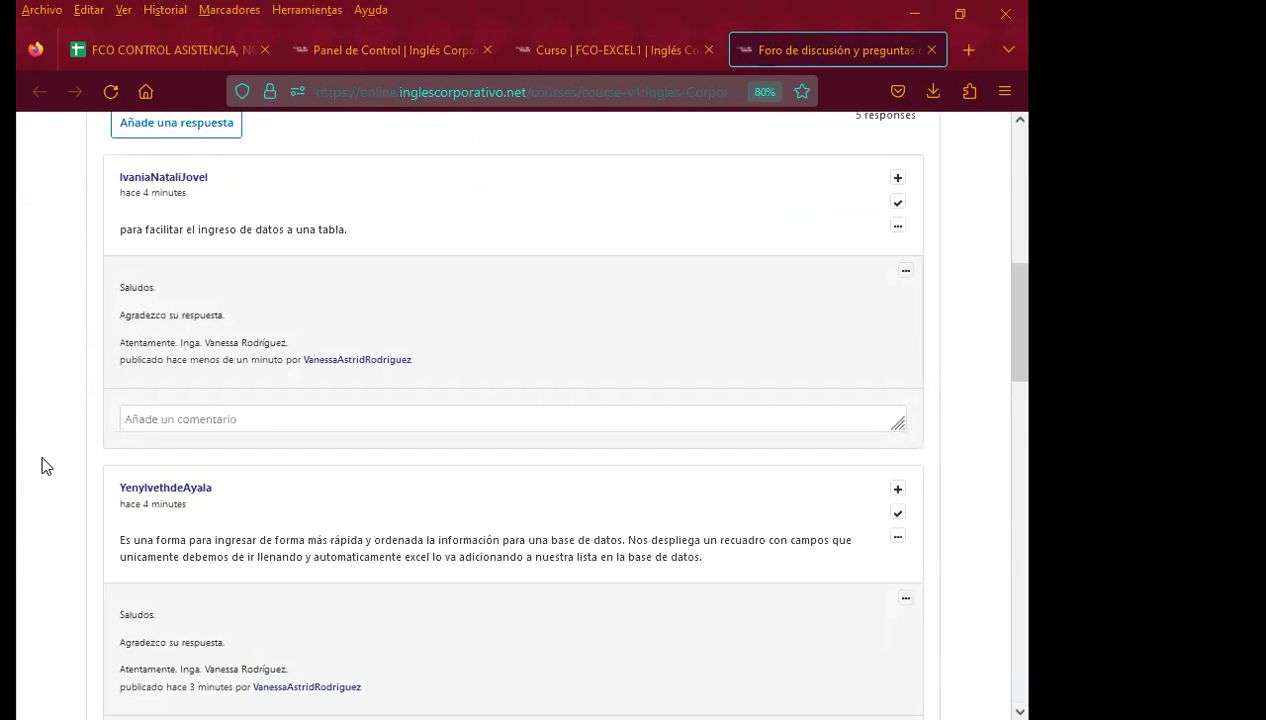
pyautogui.scroll(-3, 42, 466)
pyautogui.scroll(-1, 45, 463)
pyautogui.scroll(-4, 48, 461)
pyautogui.scroll(-2, 50, 462)
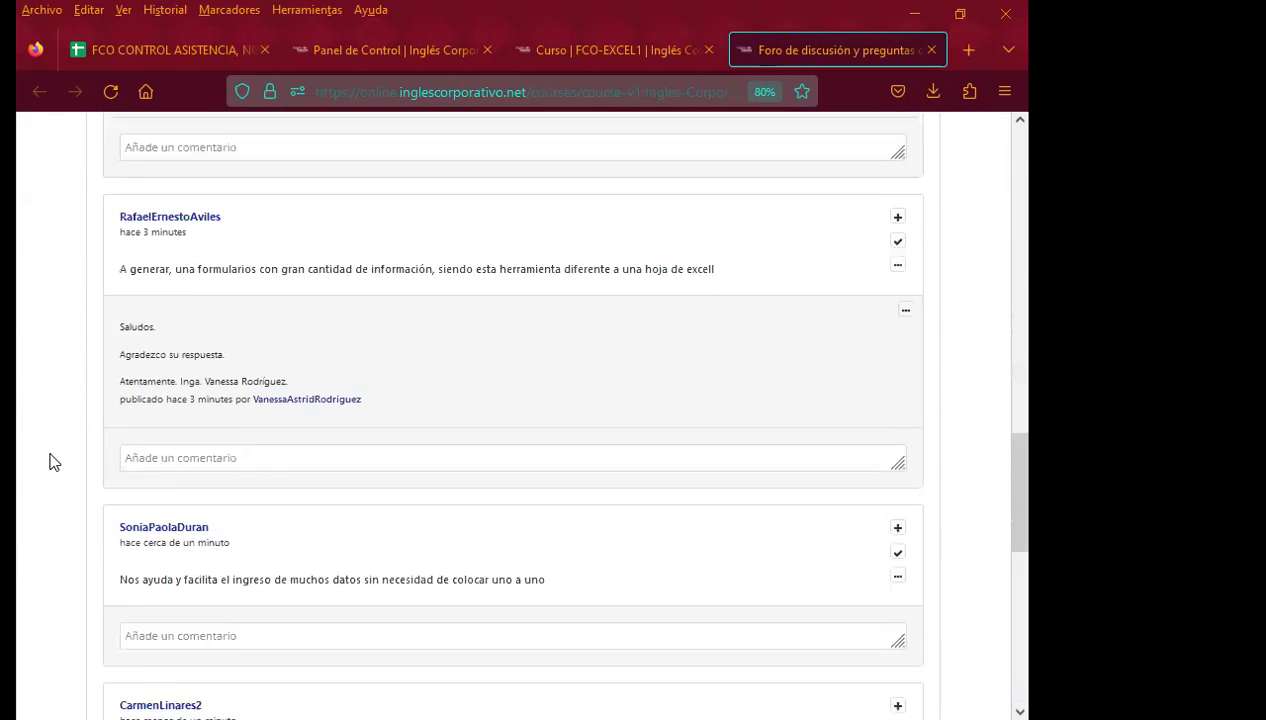
pyautogui.scroll(-2, 52, 462)
pyautogui.scroll(-1, 52, 460)
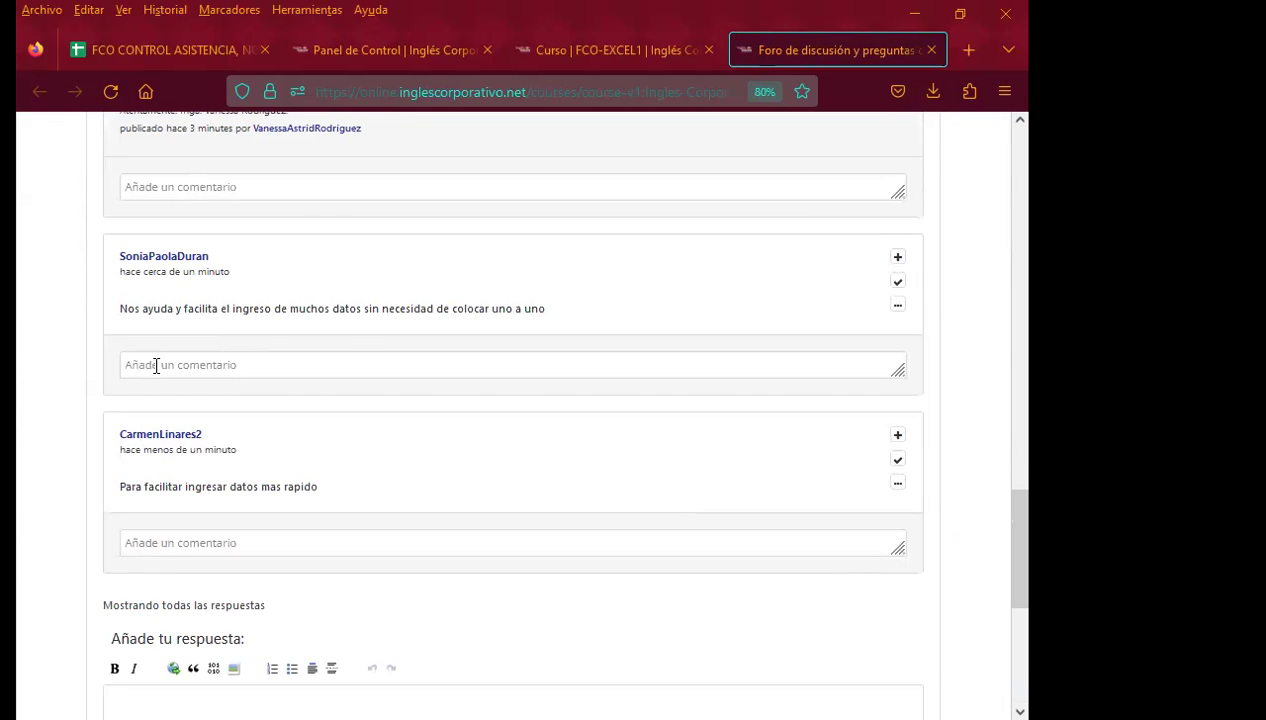
pyautogui.click(156, 365)
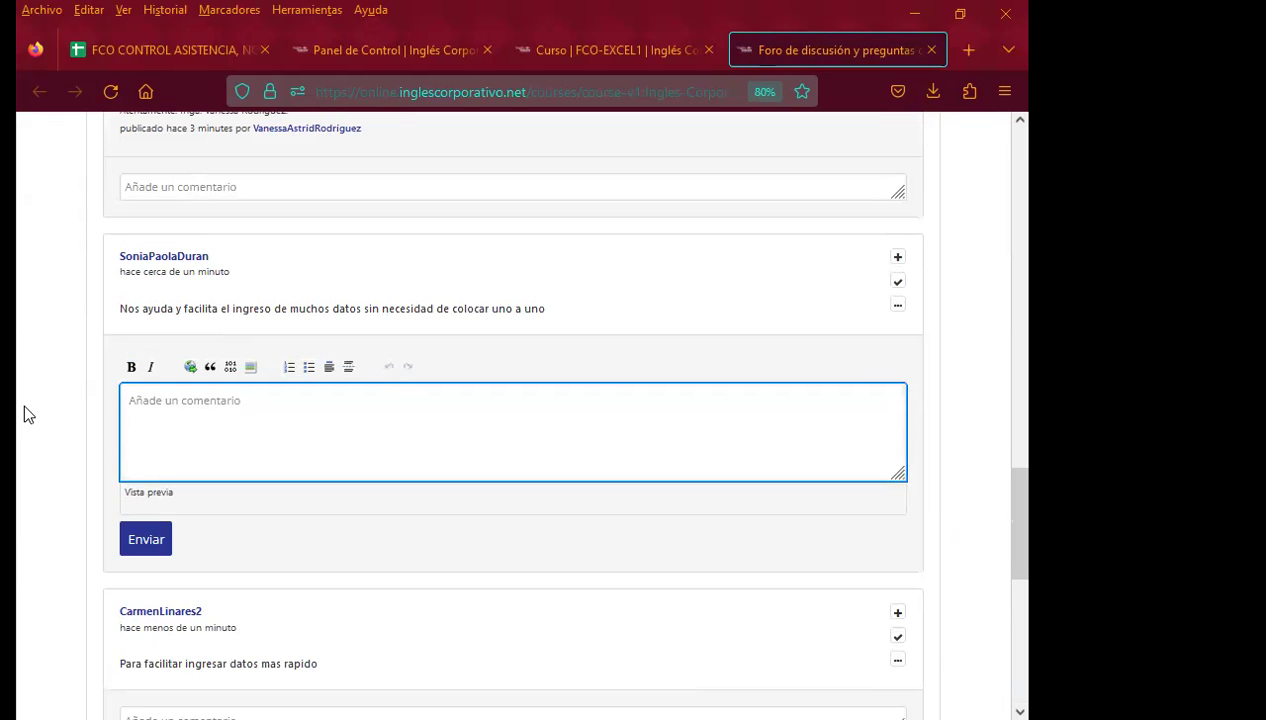
pyautogui.write('Saludos.  Agradezco su respuesta.  Atentamente. Inga. Vanessa Rodríguez.')
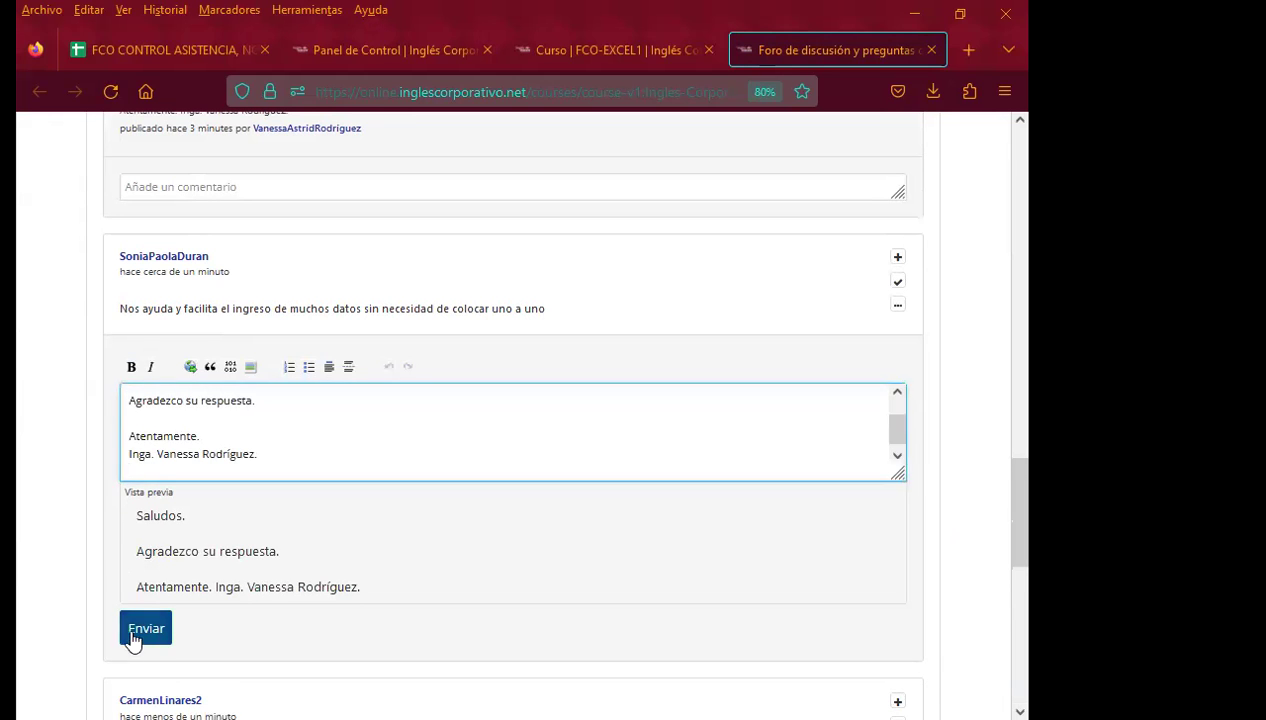
pyautogui.click(133, 640)
# Add the same thank-you comment under the last response about faster data entry
pyautogui.scroll(-3, 60, 510)
pyautogui.click(156, 507)
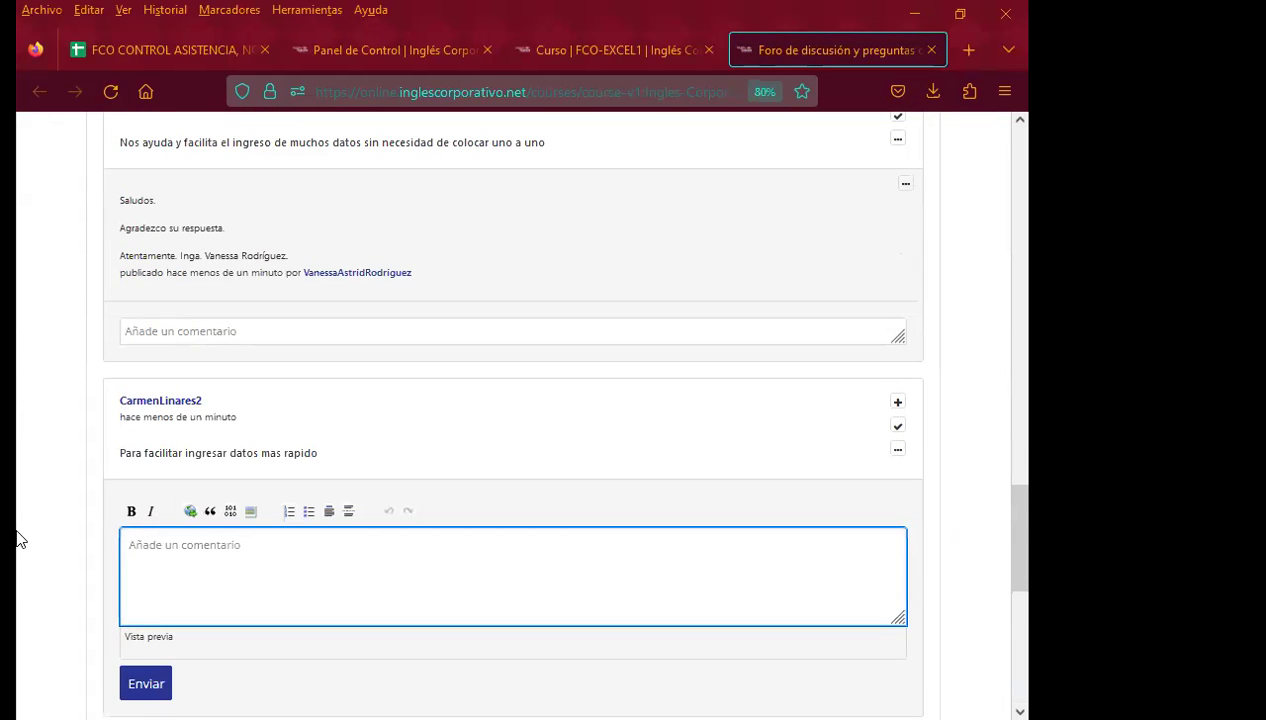
pyautogui.write('Saludos.  Agradezco su respuesta.  Atentamente. Inga. Vanessa Rodríguez.')
pyautogui.scroll(-1, 28, 500)
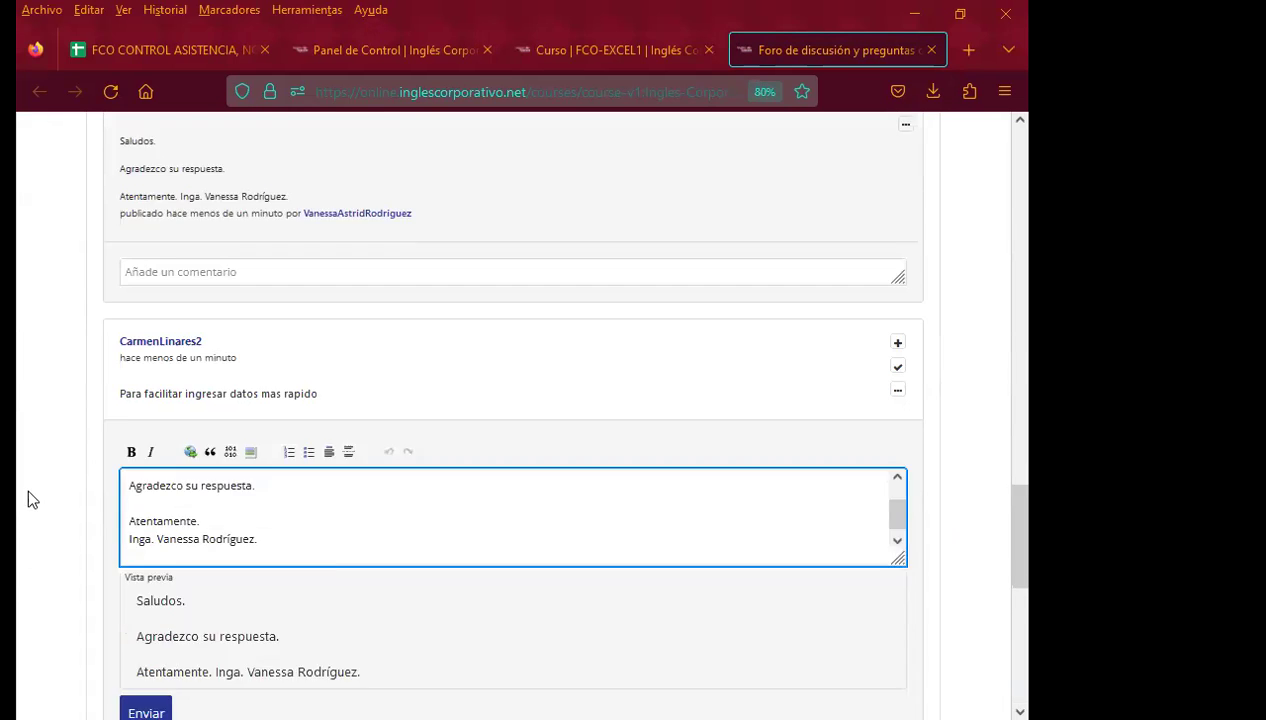
pyautogui.scroll(-2, 28, 490)
pyautogui.click(150, 607)
pyautogui.scroll(-2, 69, 540)
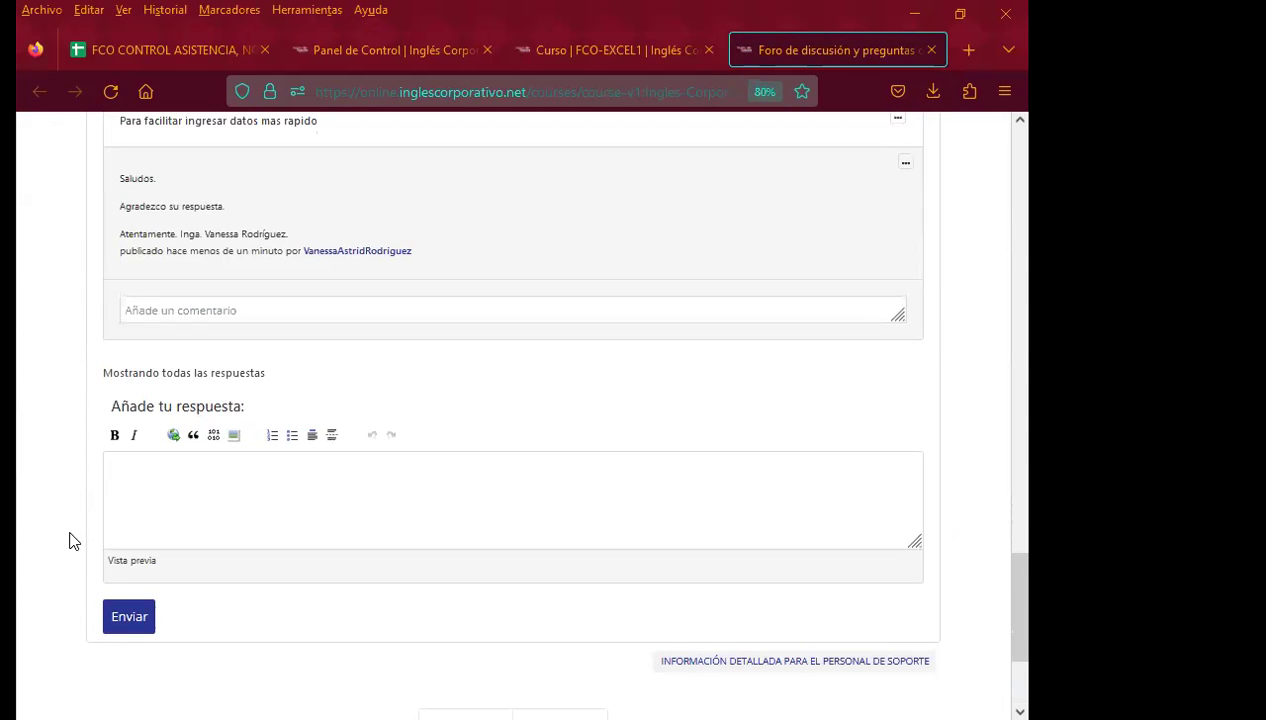
pyautogui.scroll(5, 68, 480)
pyautogui.scroll(5, 70, 466)
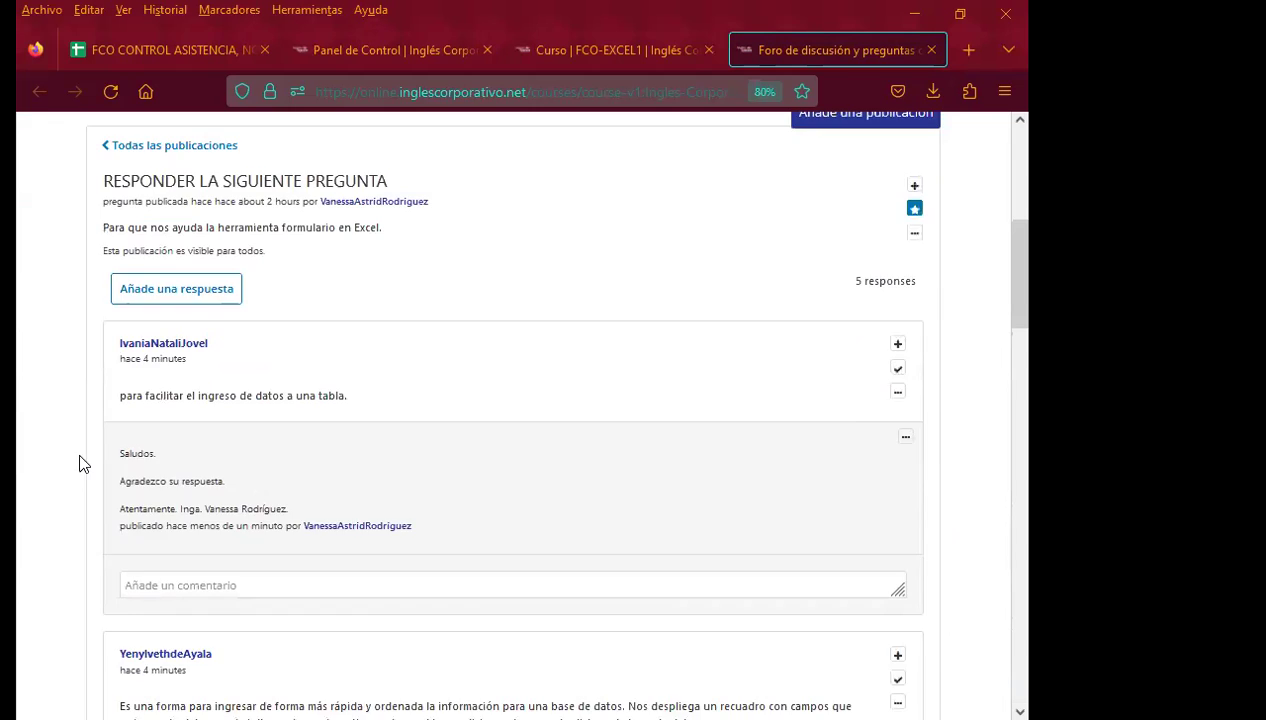
pyautogui.scroll(5, 82, 460)
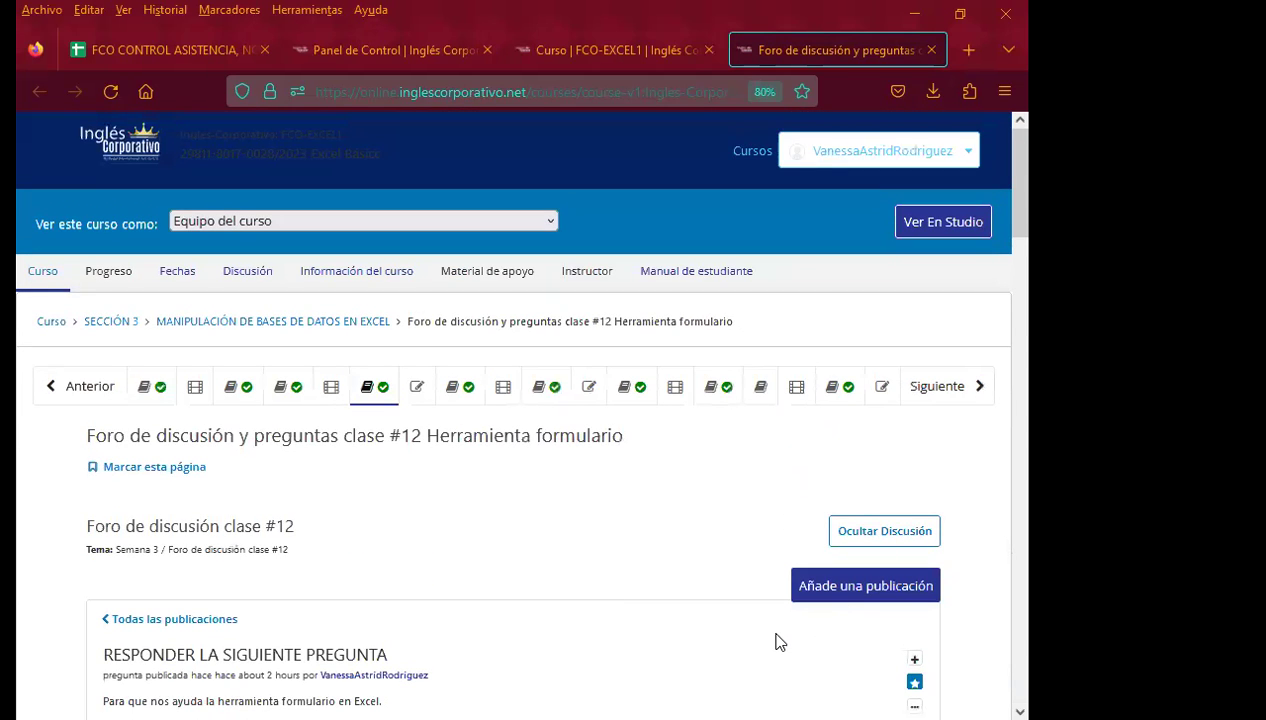